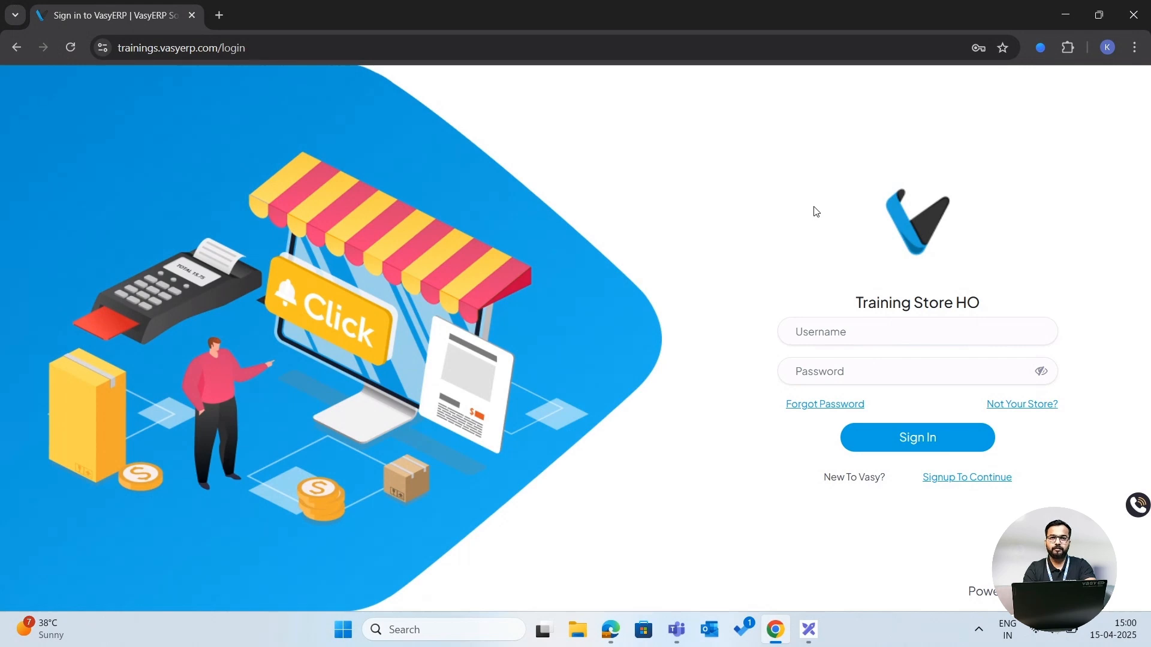
- Sign in to the training store using the saved account e-mail and password
left_click(840, 329)
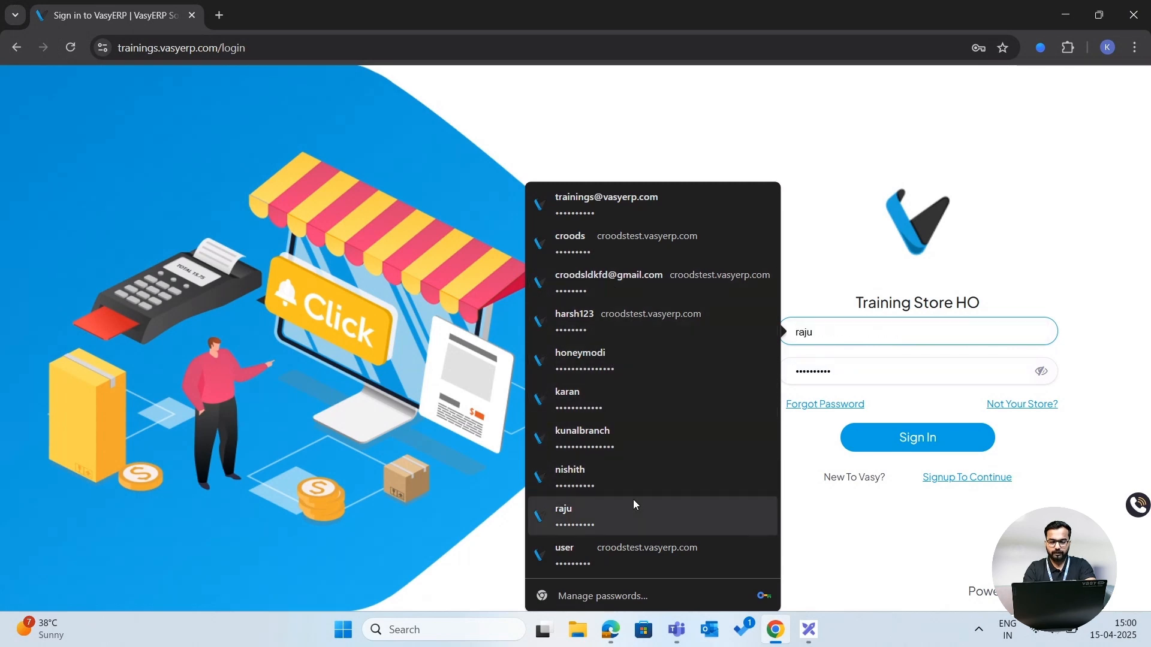
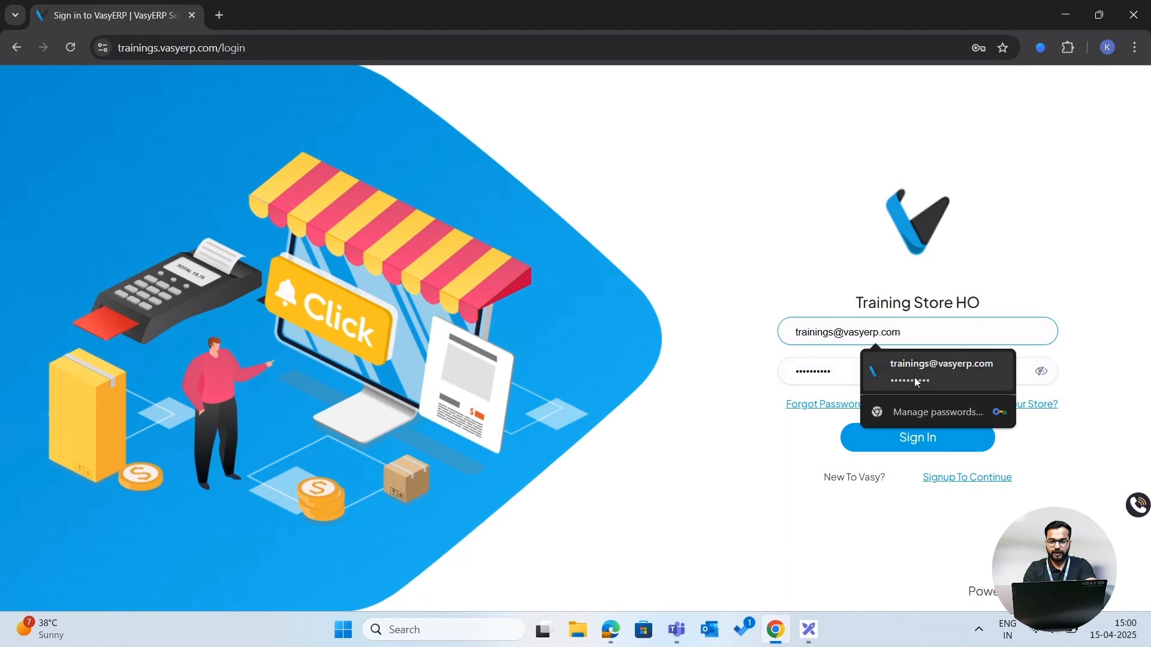
left_click(915, 377)
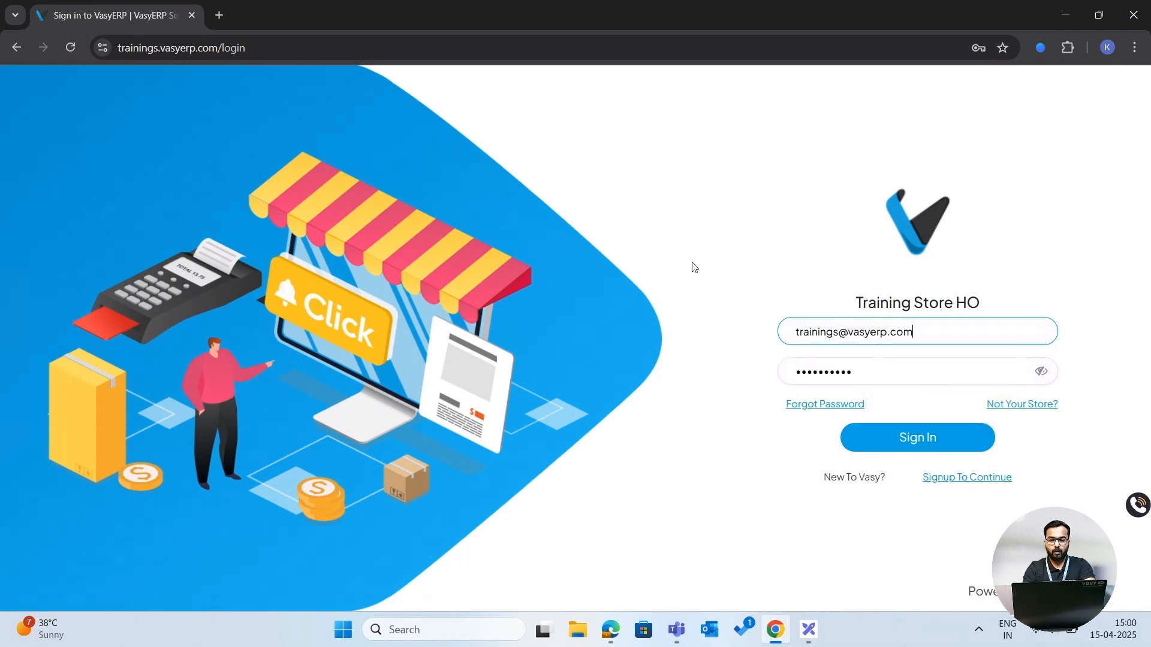
left_click(823, 411)
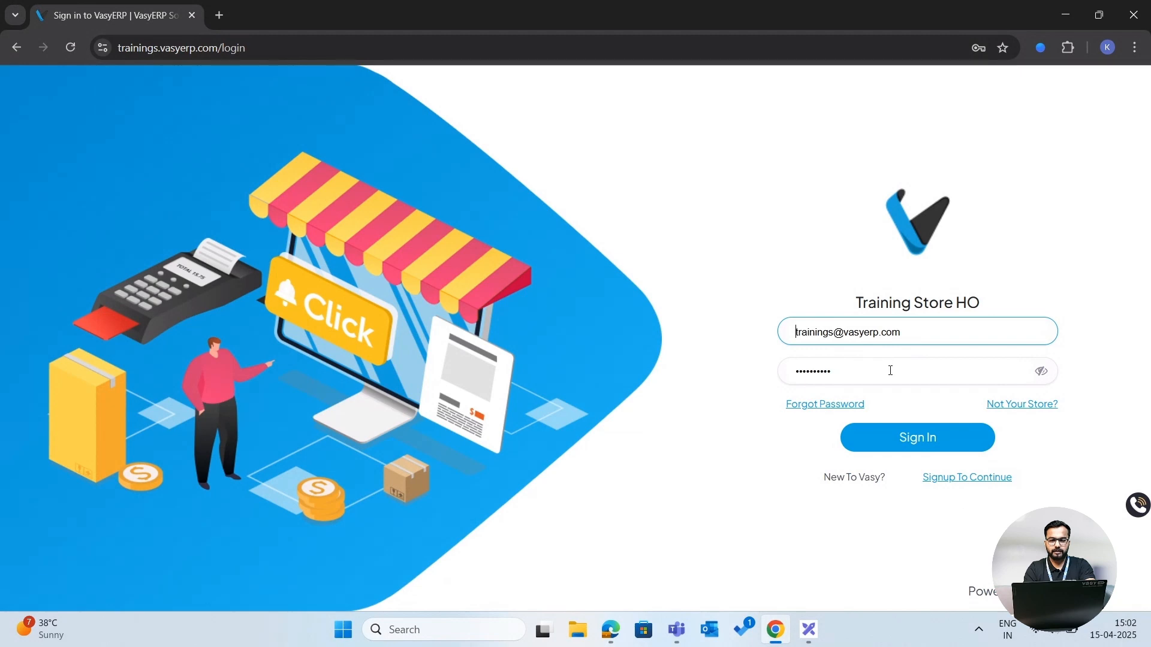
left_click(909, 436)
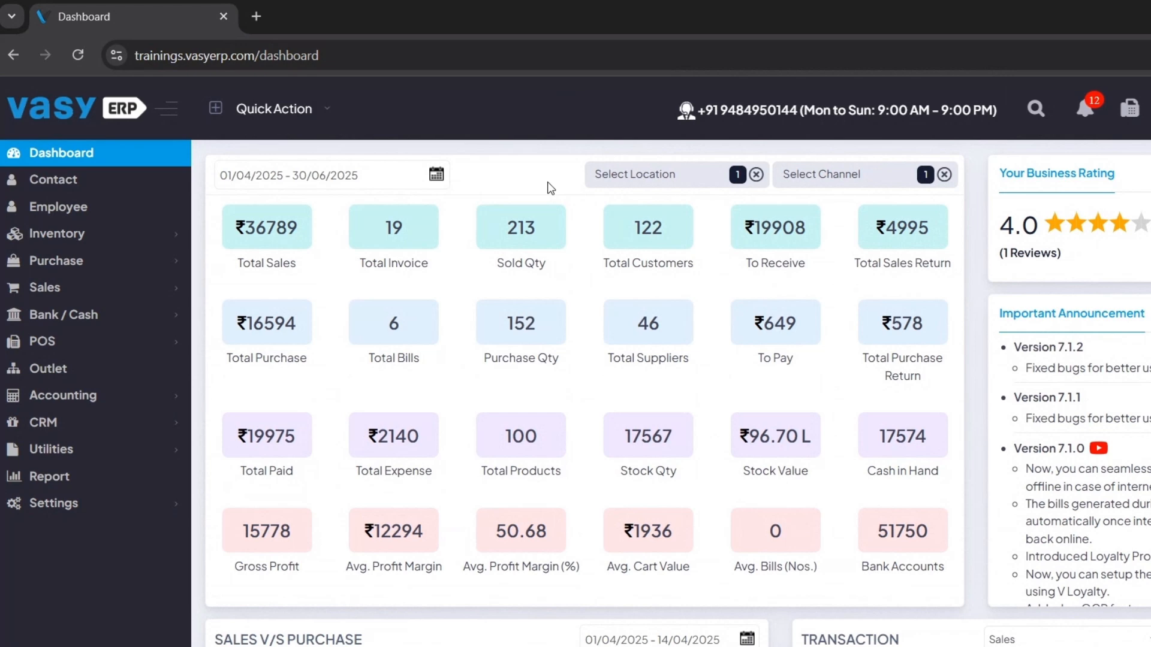
- Review the summary tiles on the dashboard
left_click_drag(250, 263, 578, 270)
left_click(578, 270)
triple_click(637, 355)
scroll(638, 355, "down", 1)
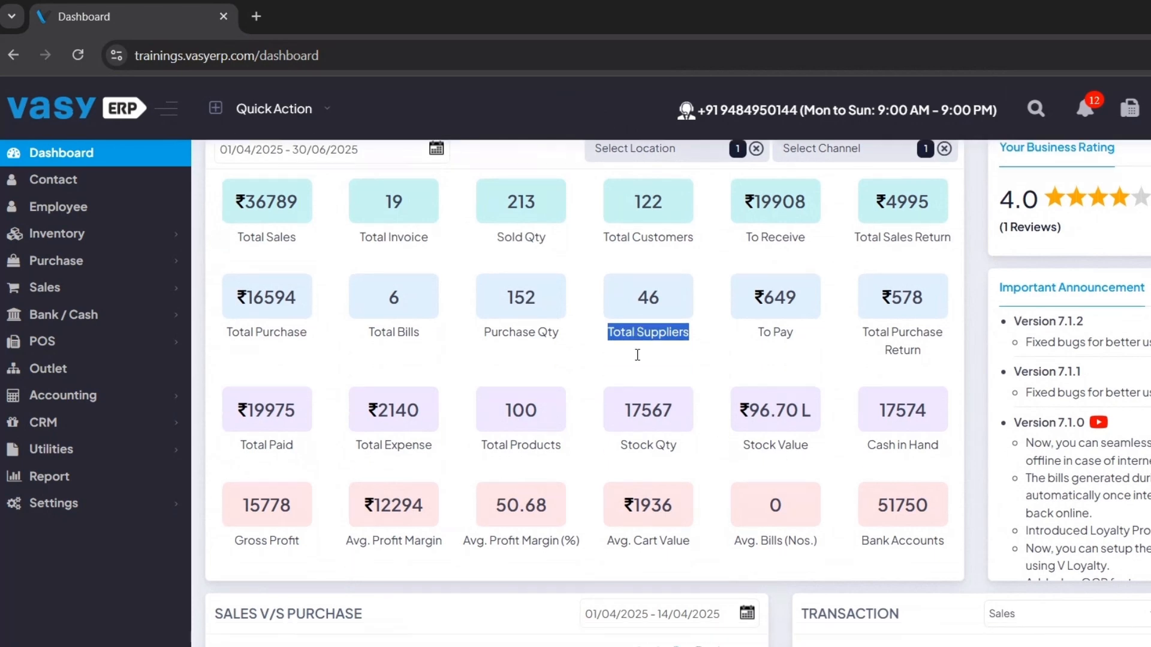
scroll(594, 396, "up", 1)
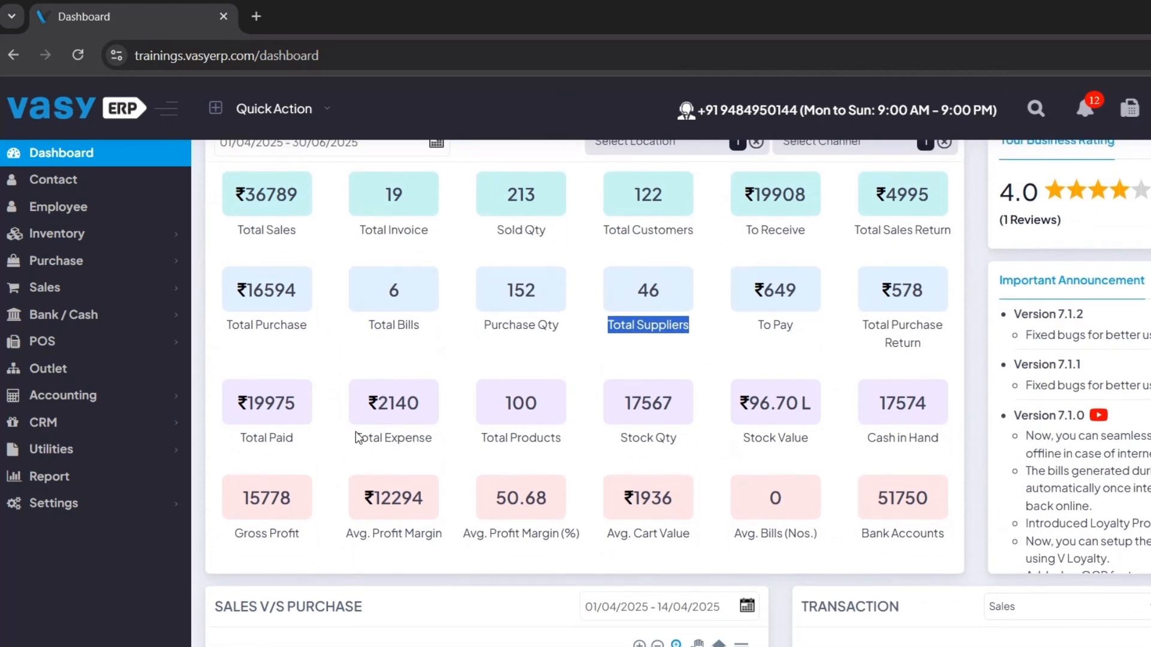
double_click(389, 433)
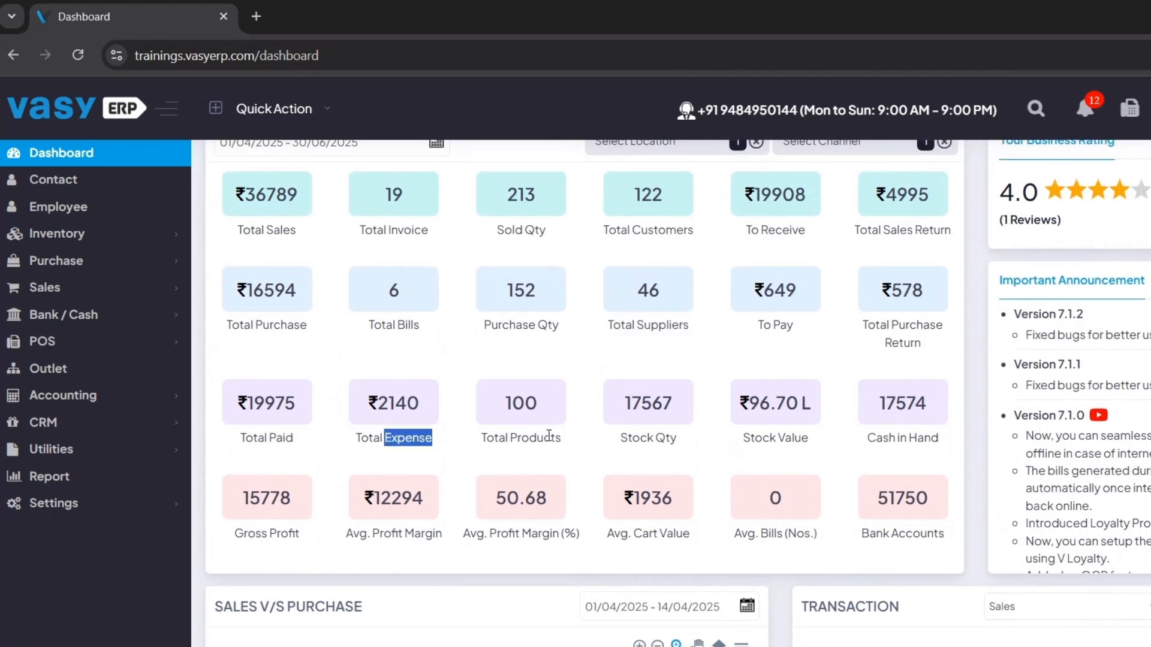
double_click(634, 436)
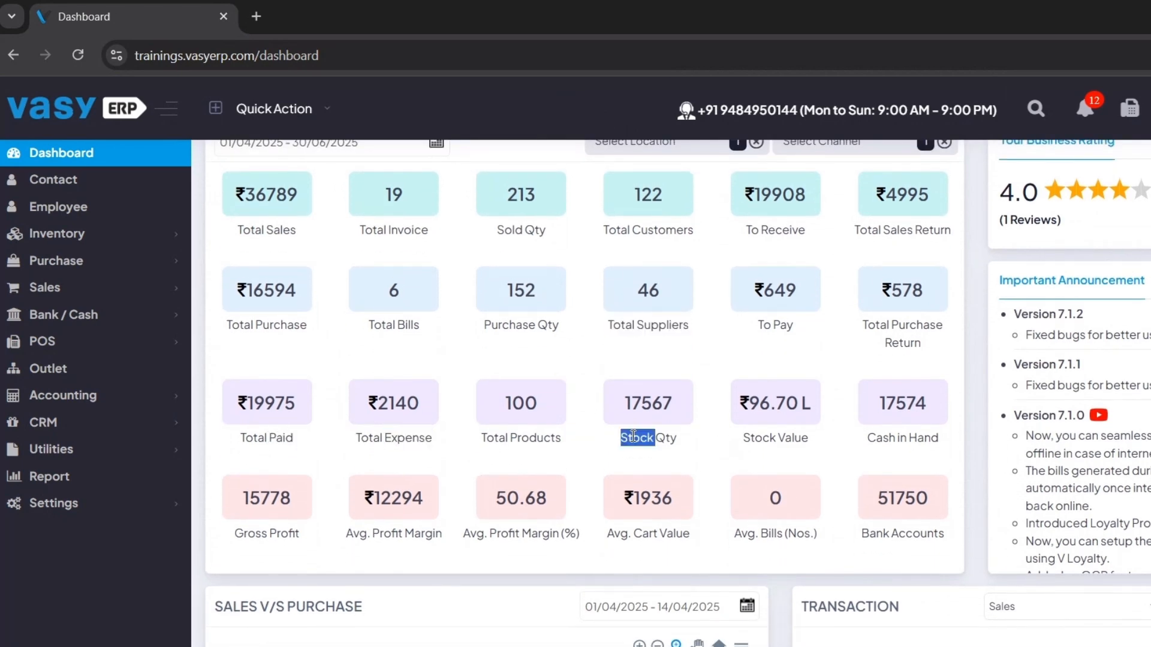
left_click(777, 440)
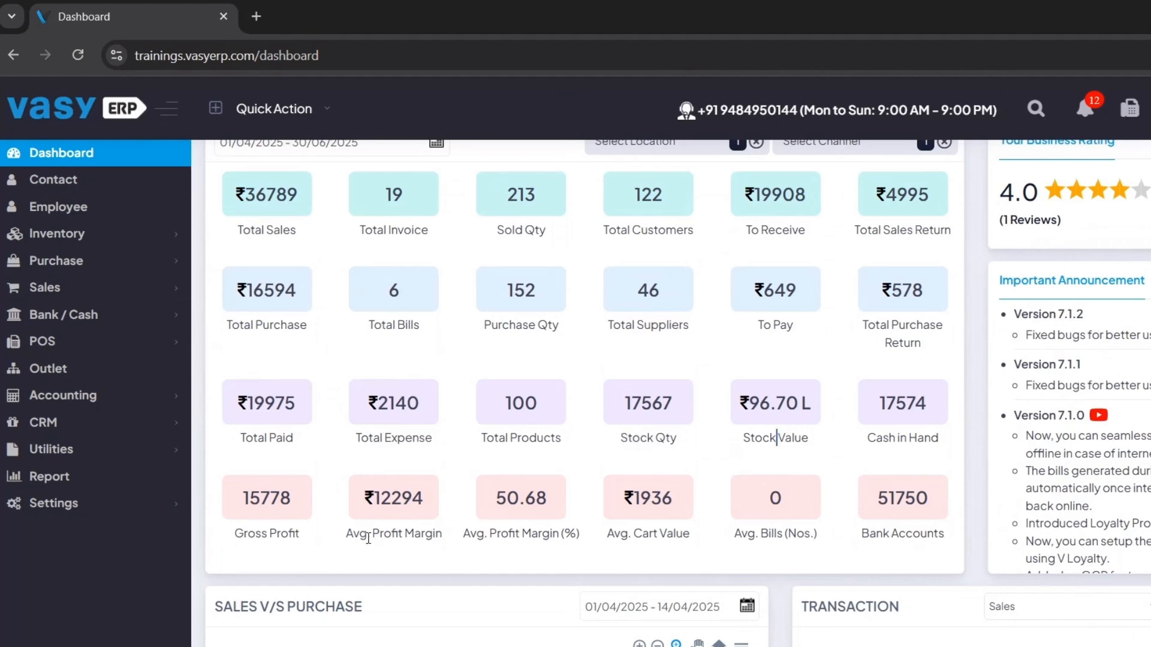
scroll(548, 534, "up", 1)
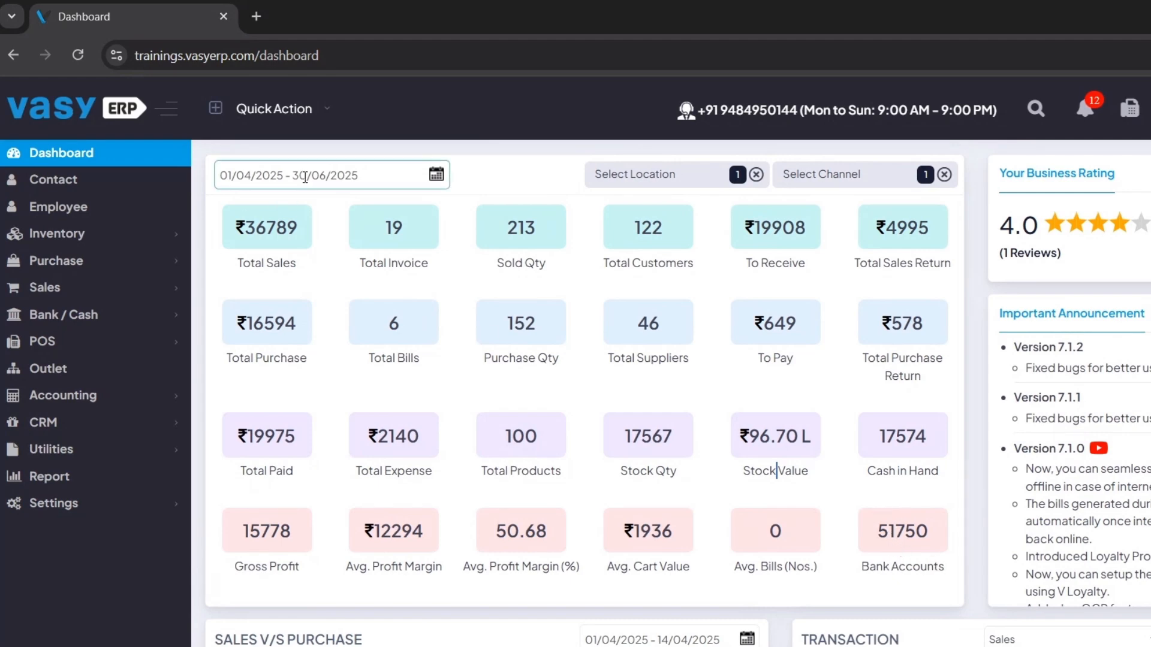
- Examine the dashboard's date range presets, location list and channel list without changing them
left_click(306, 177)
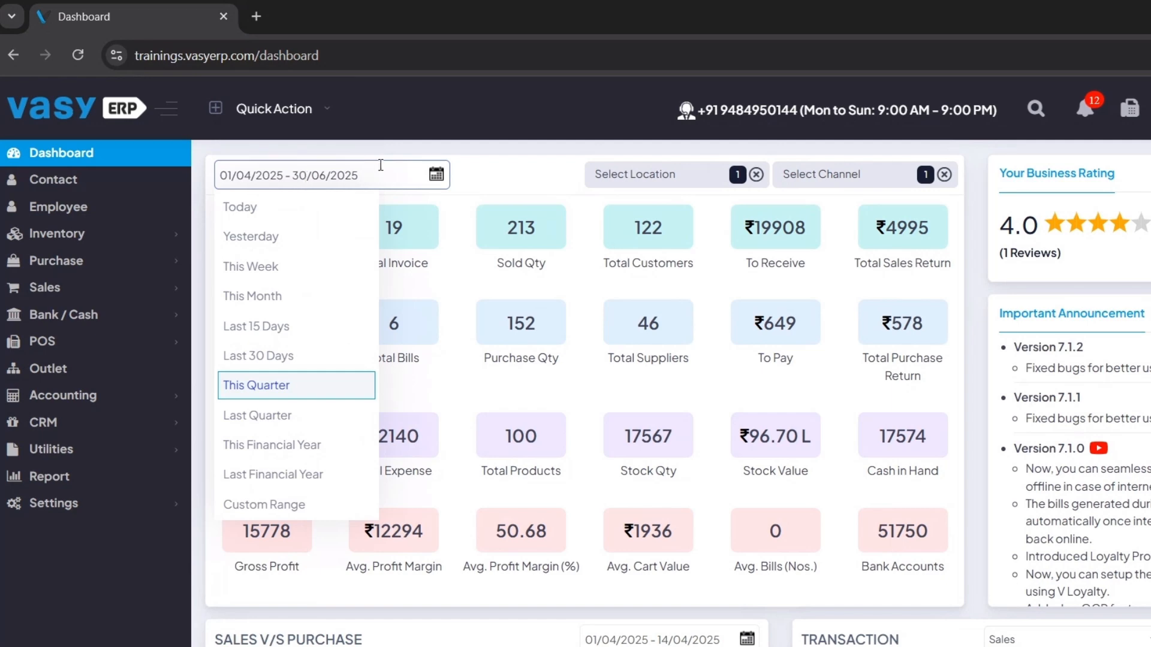
left_click(551, 167)
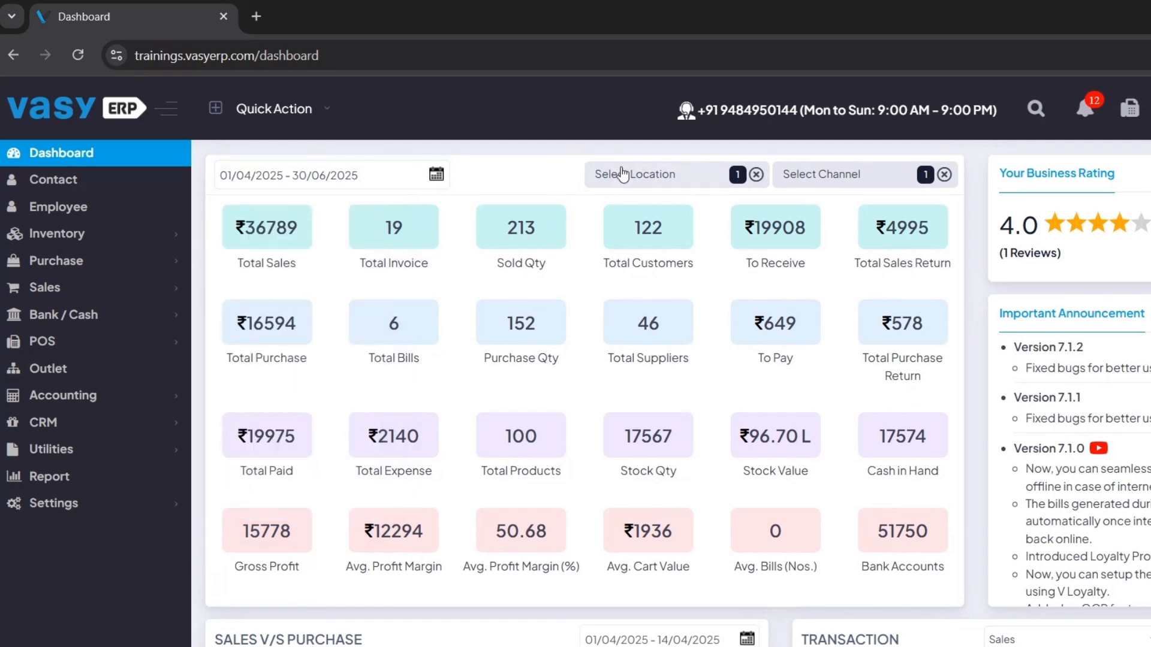
left_click(611, 174)
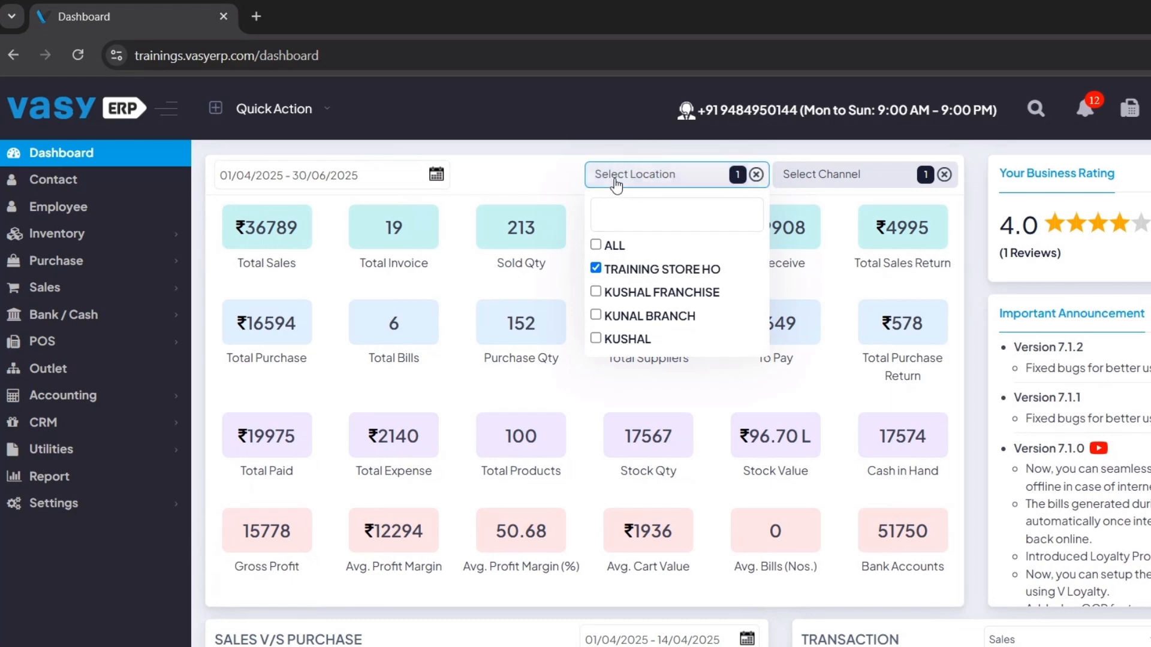
left_click(615, 178)
left_click(807, 175)
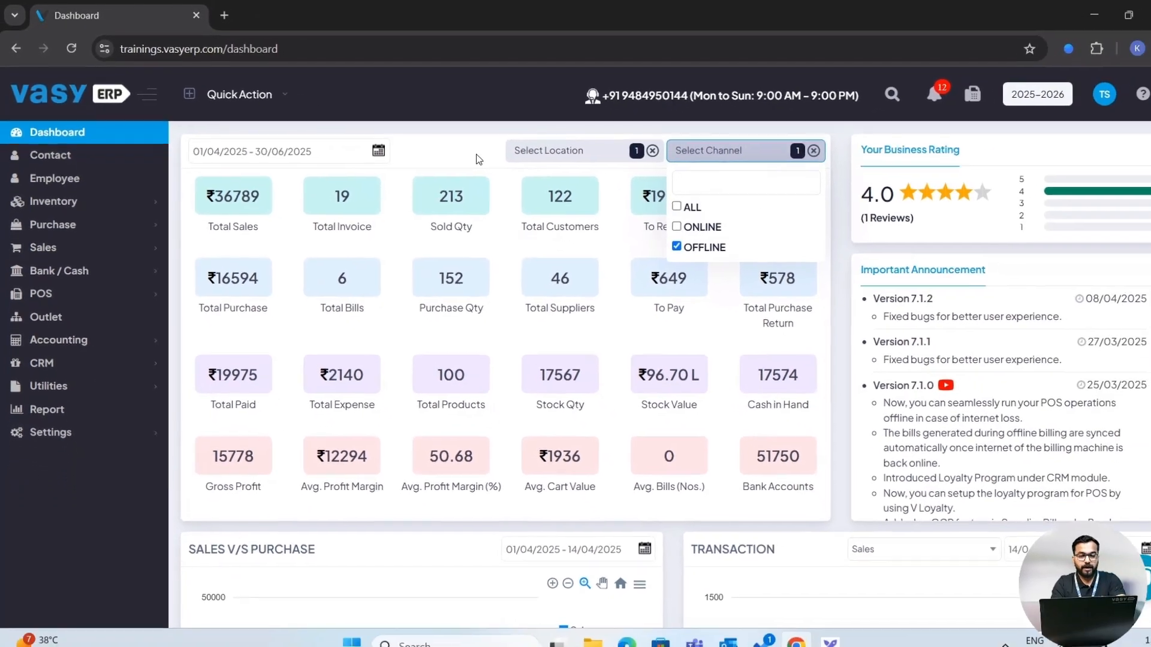
left_click(554, 183)
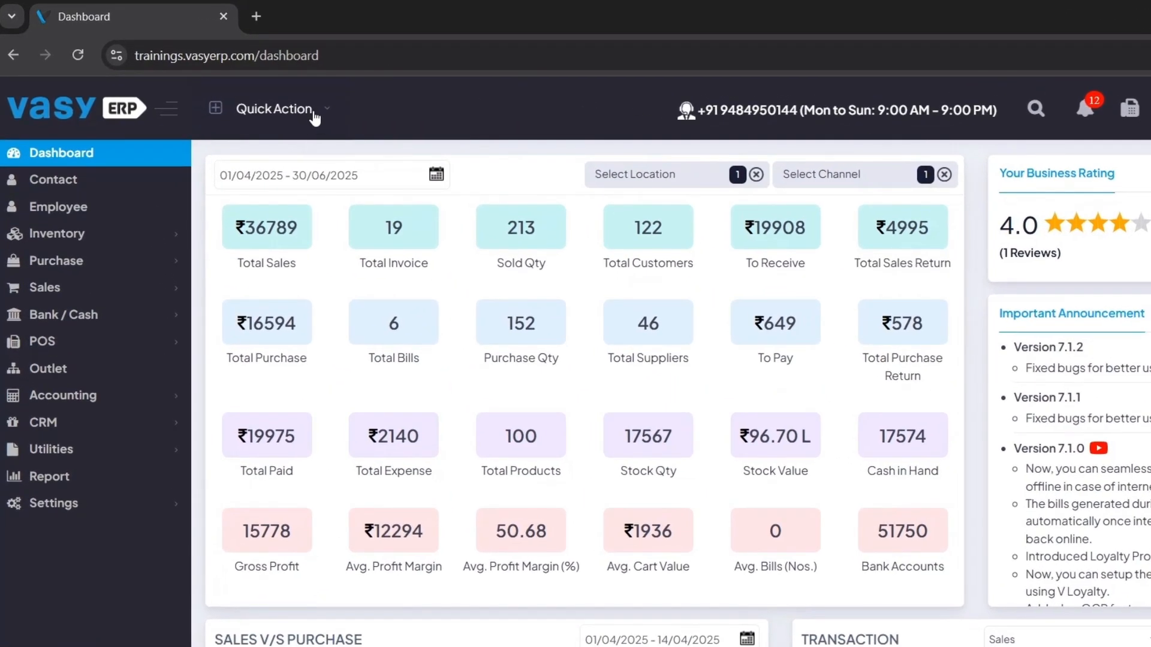
- Search the menu for coupon, then close the search panel
left_click(267, 101)
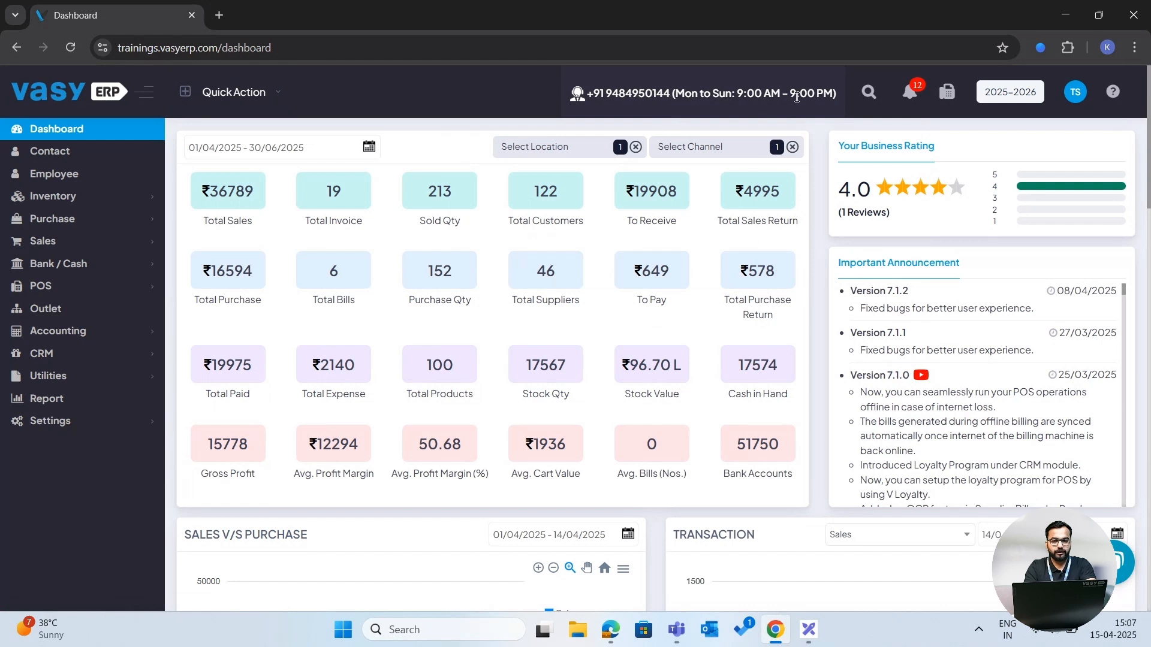
left_click(868, 93)
left_click(1006, 96)
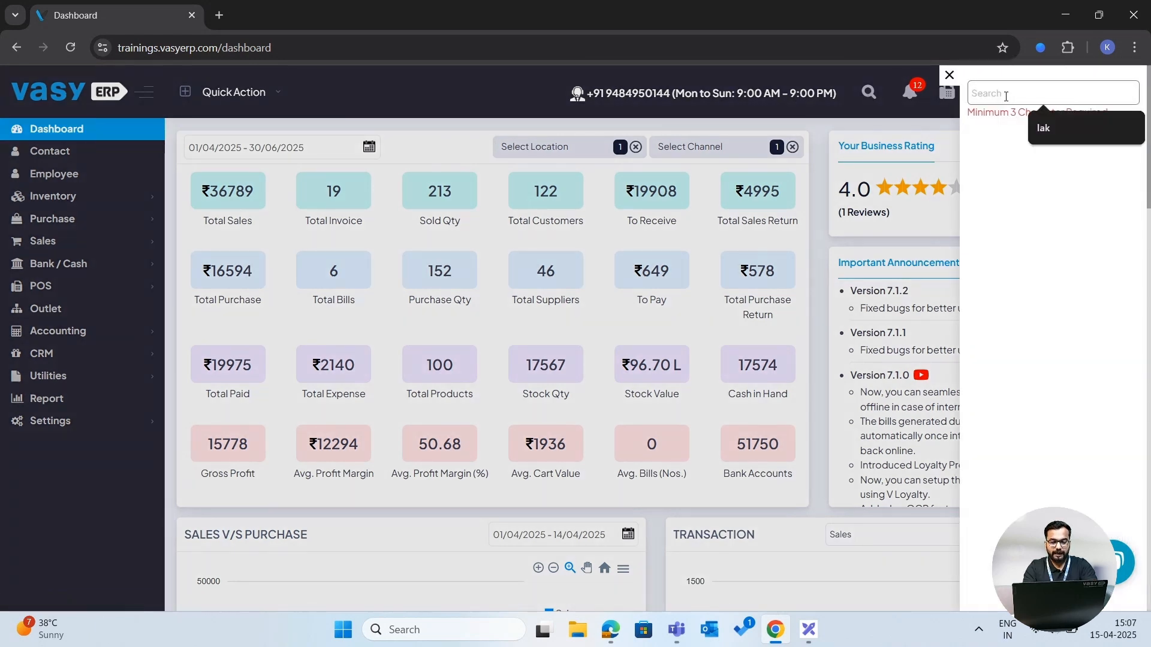
type("cou")
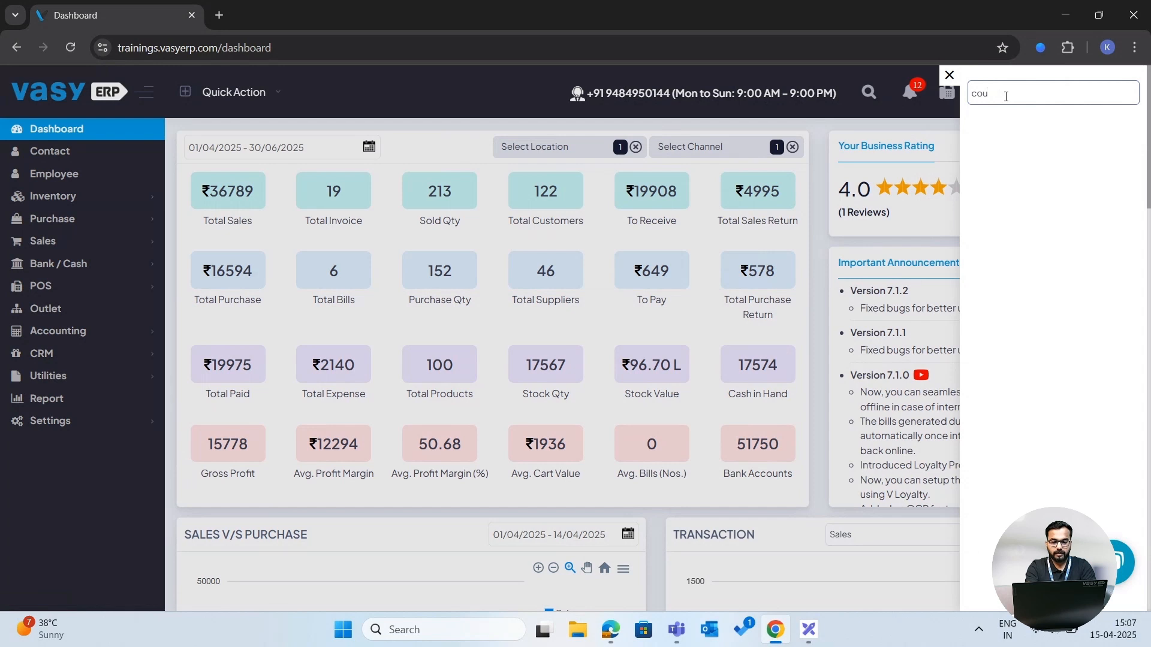
type("pon")
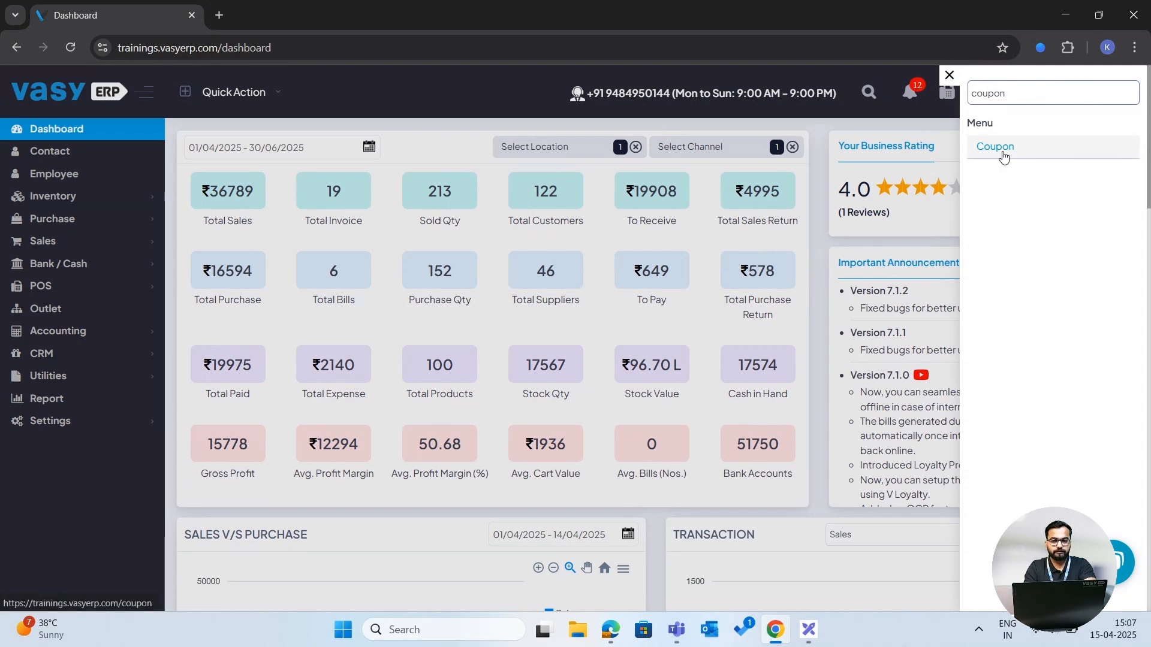
left_click(950, 74)
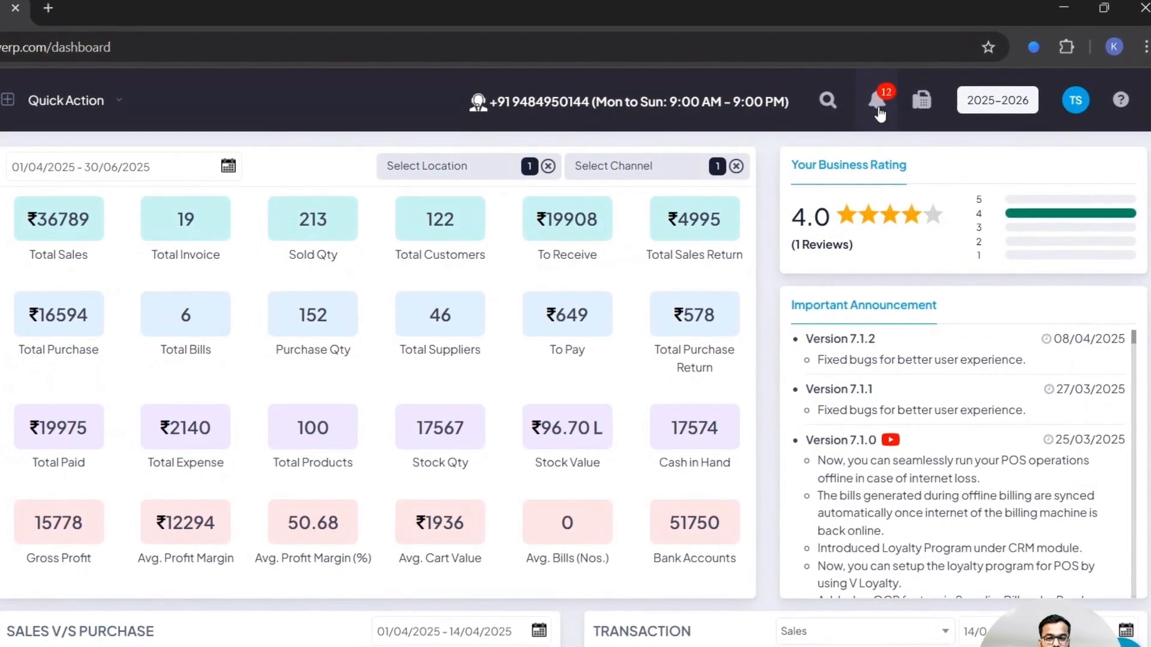
- View the notifications and the profile menu, then close the profile menu
left_click(878, 111)
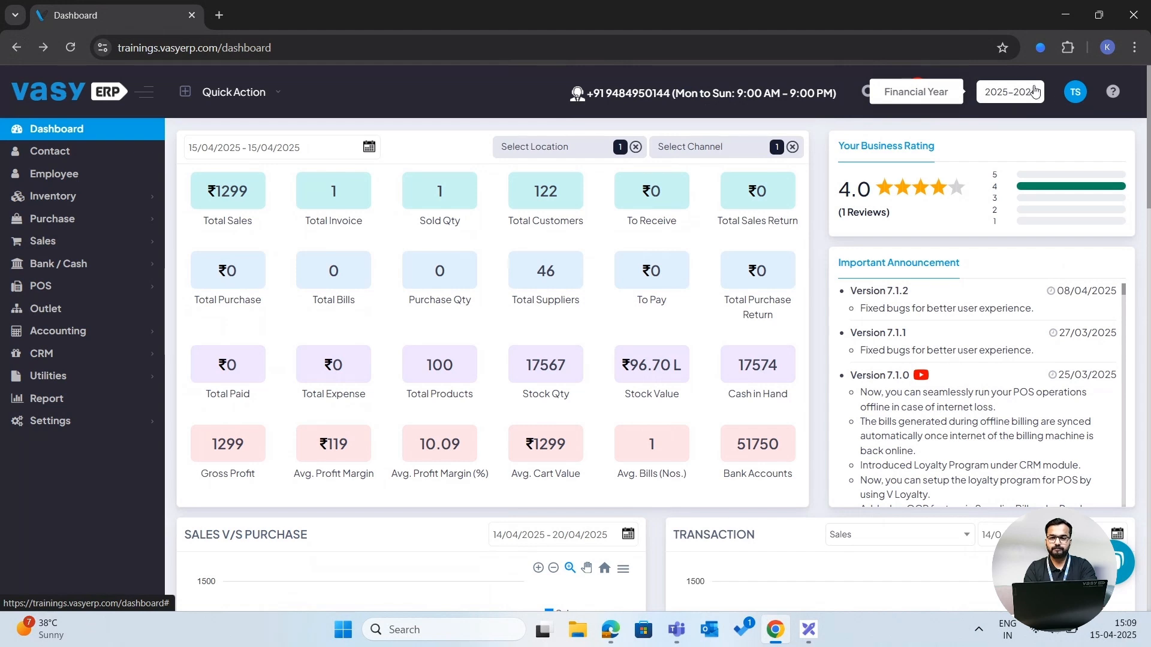
left_click(1078, 99)
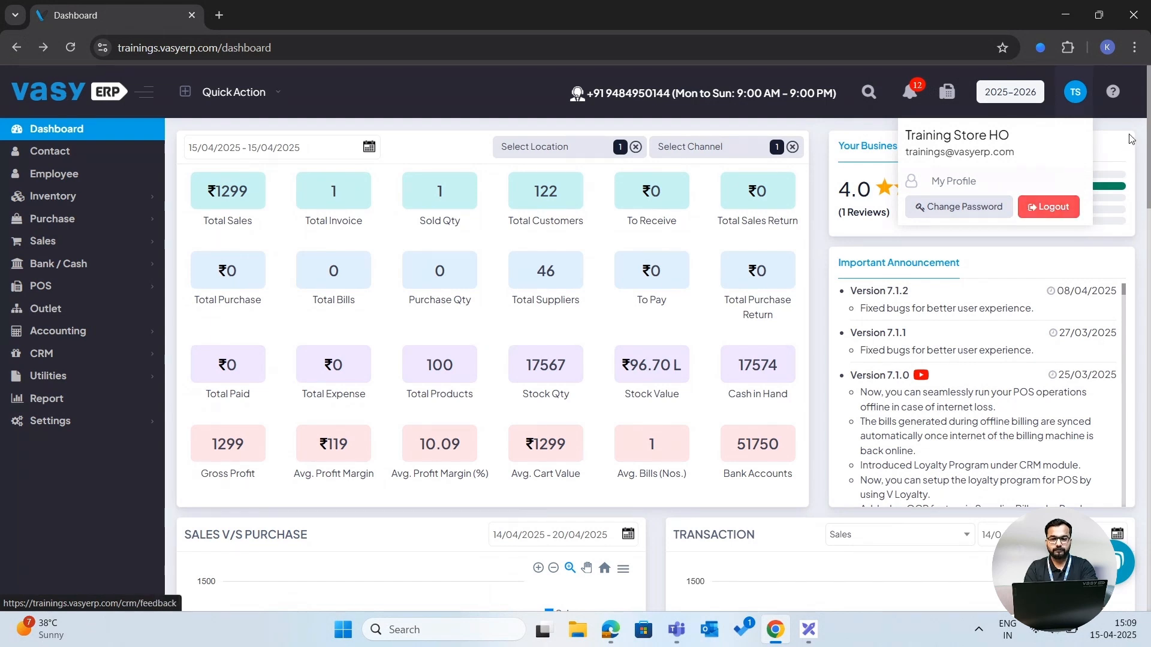
left_click(1141, 119)
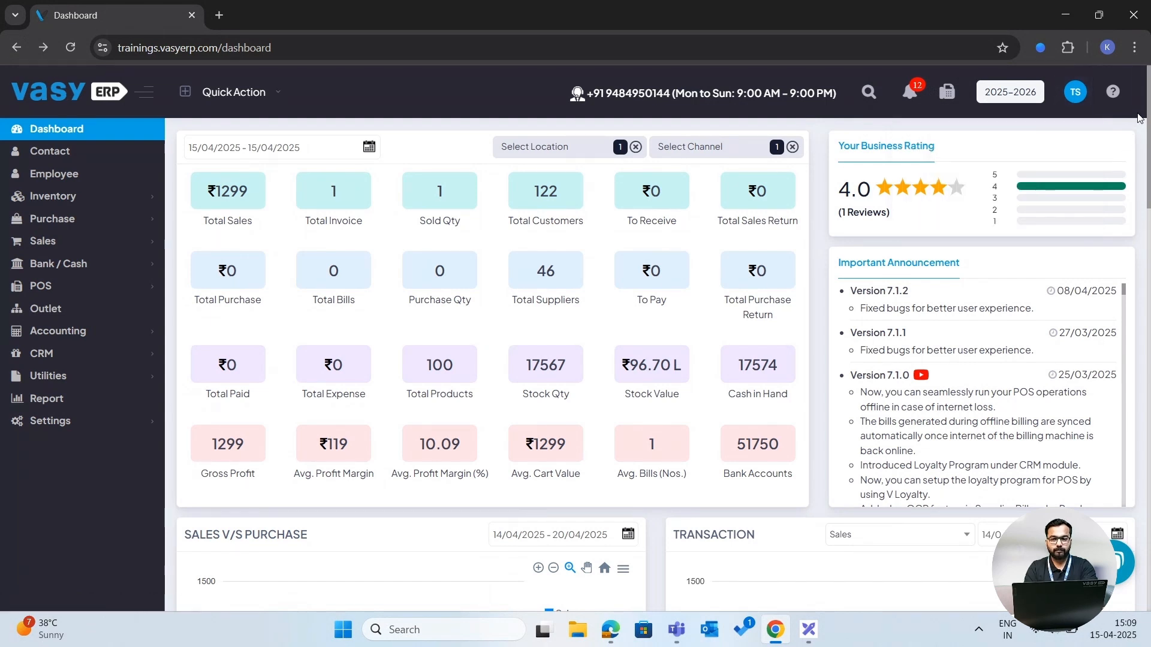
- Open the help panel, scroll through the keyboard shortcuts list, and close it
left_click(1113, 94)
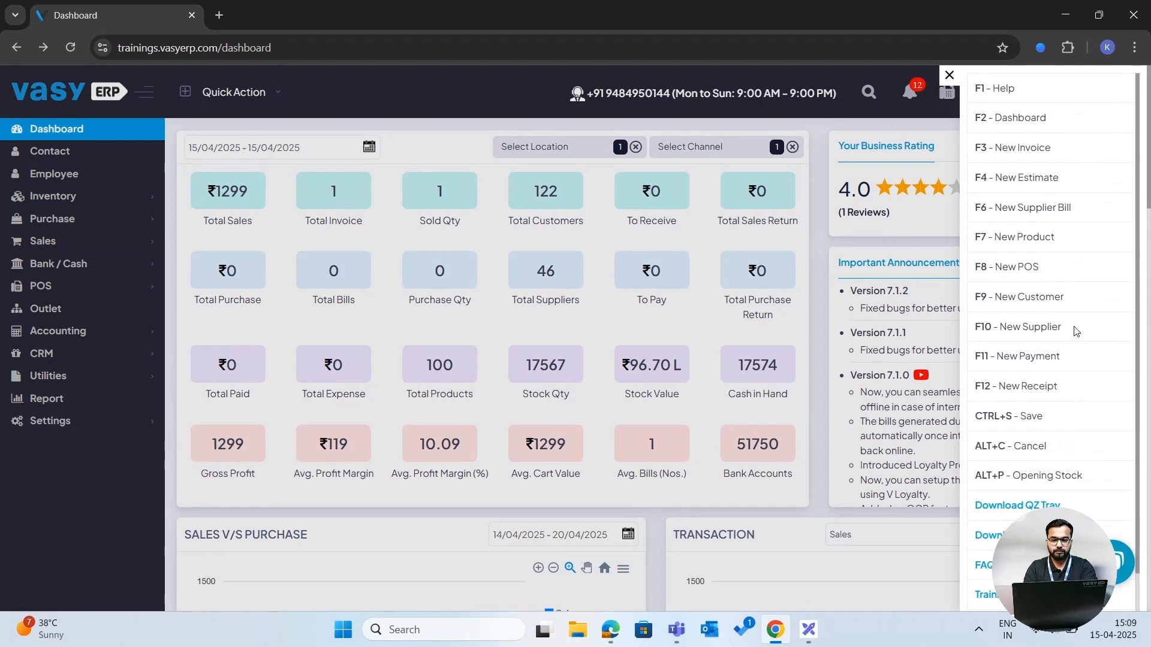
scroll(1076, 331, "down", 1)
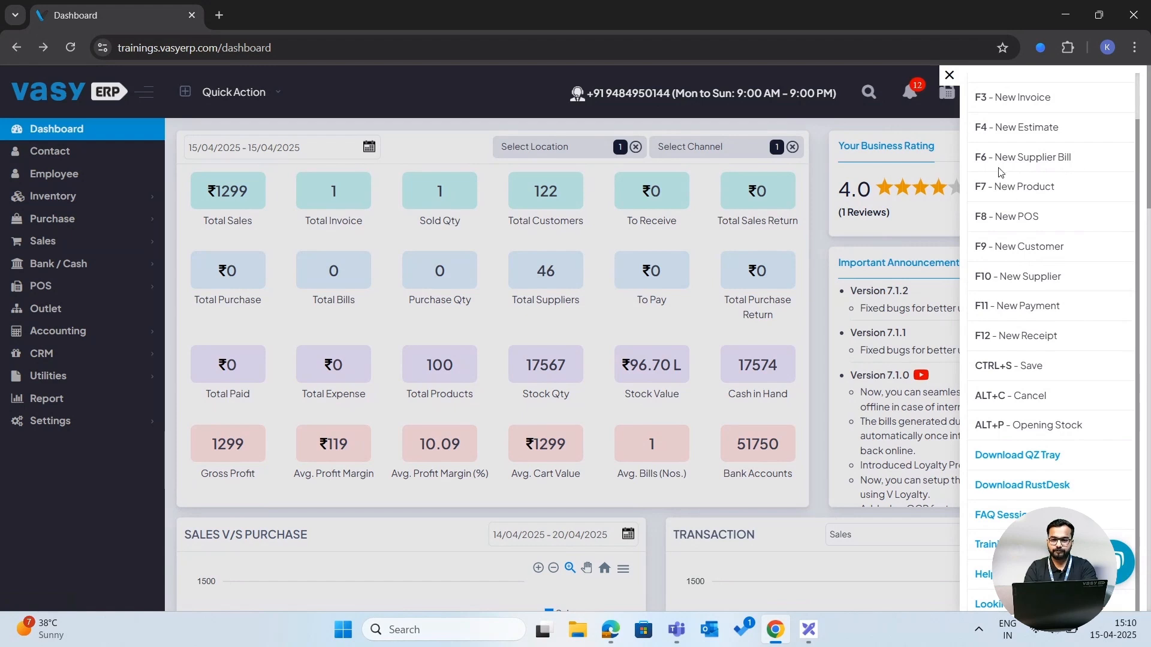
left_click(950, 74)
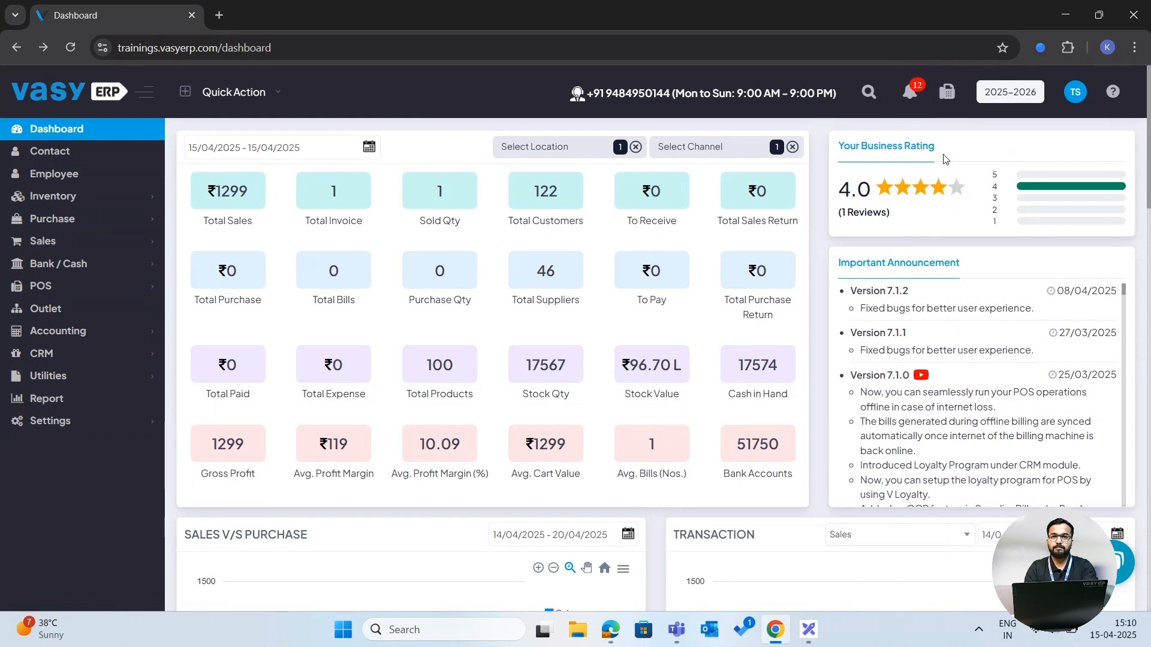
- Scroll down to the Sales V/S Purchase chart and inspect its date range picker
scroll(946, 159, "down", 1)
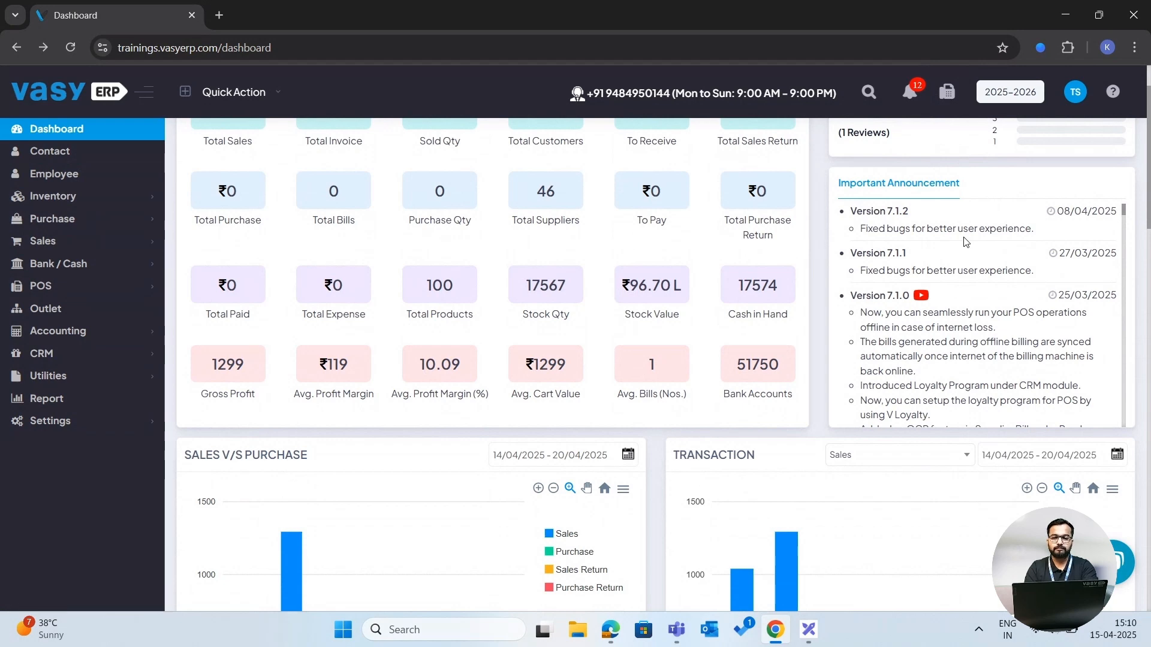
scroll(965, 241, "down", 2)
scroll(818, 280, "down", 3)
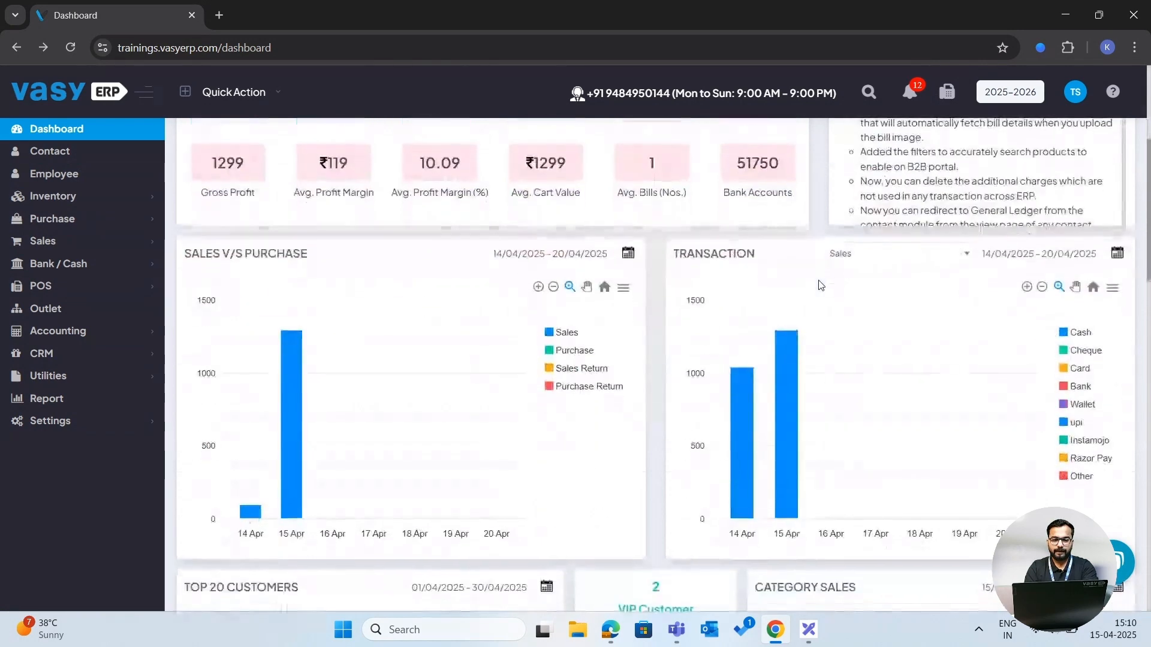
scroll(819, 230, "down", 1)
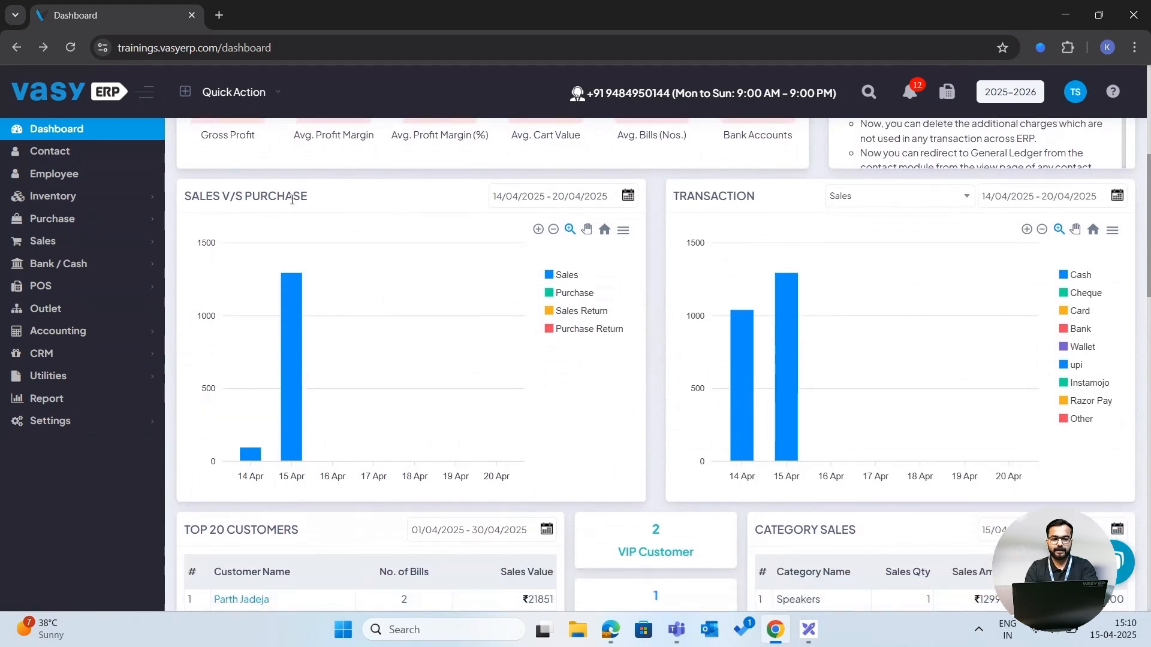
left_click(529, 196)
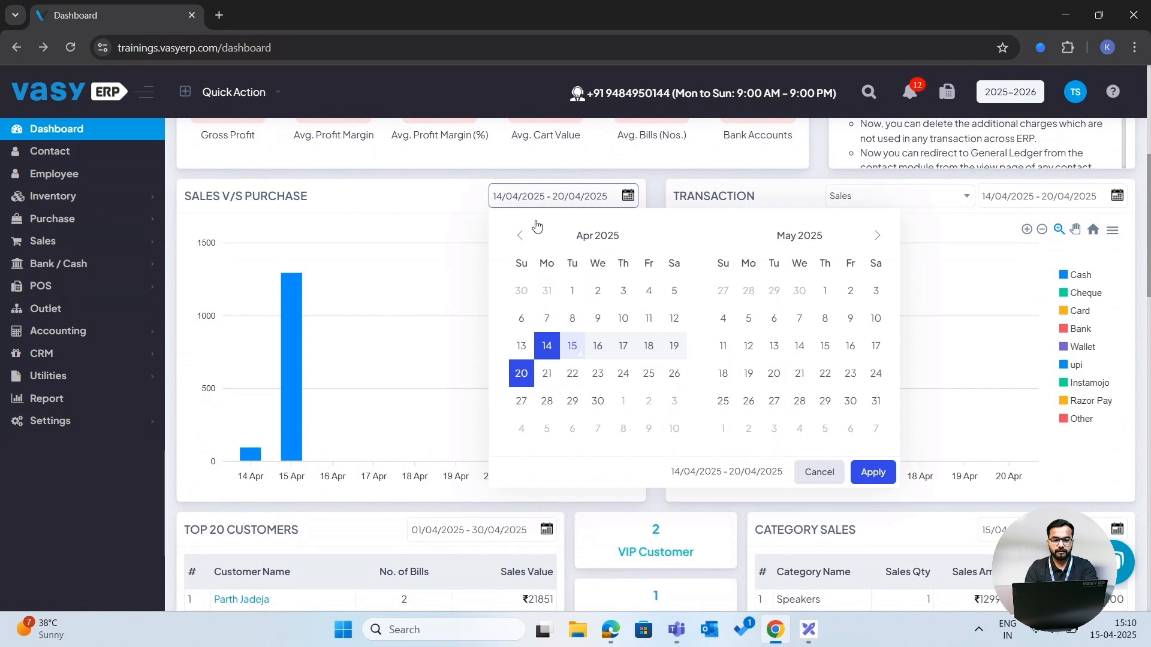
left_click(644, 185)
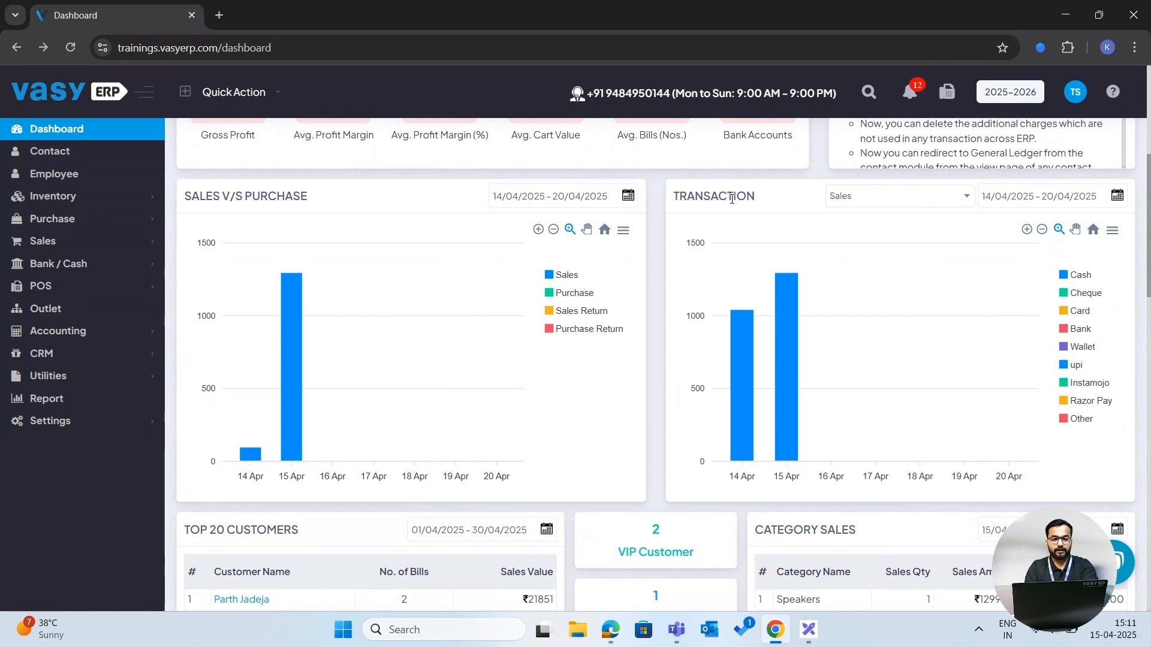
- Show purchase transactions in the Transaction chart for the range 01/03/2025 to 14/04/2025
left_click(840, 196)
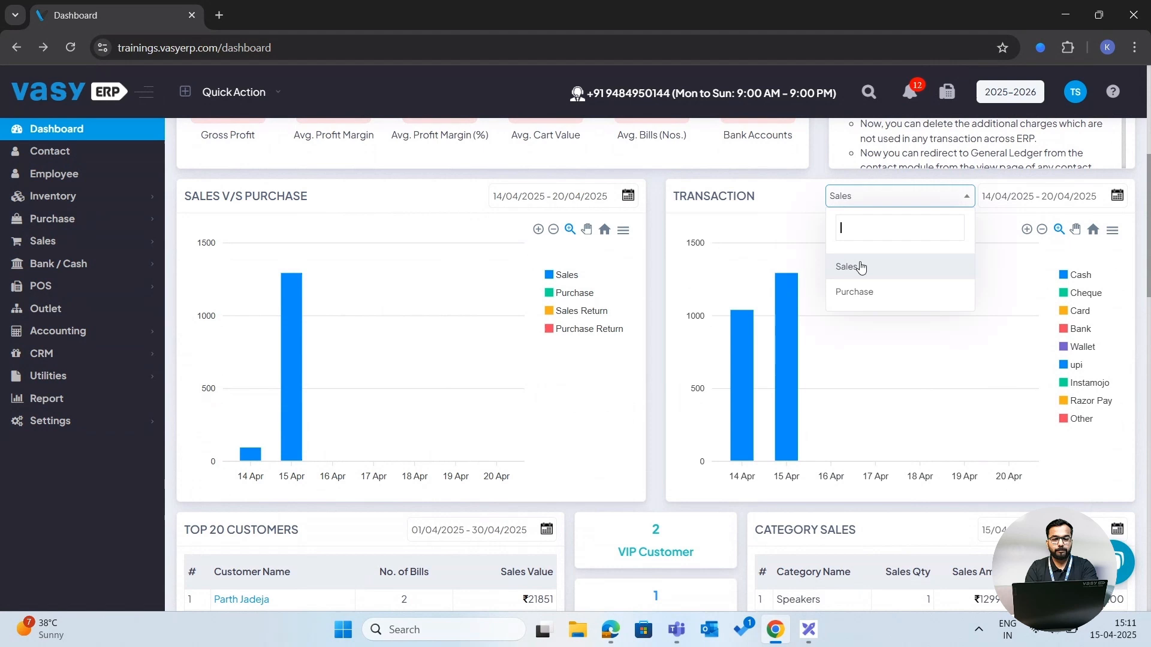
left_click(861, 292)
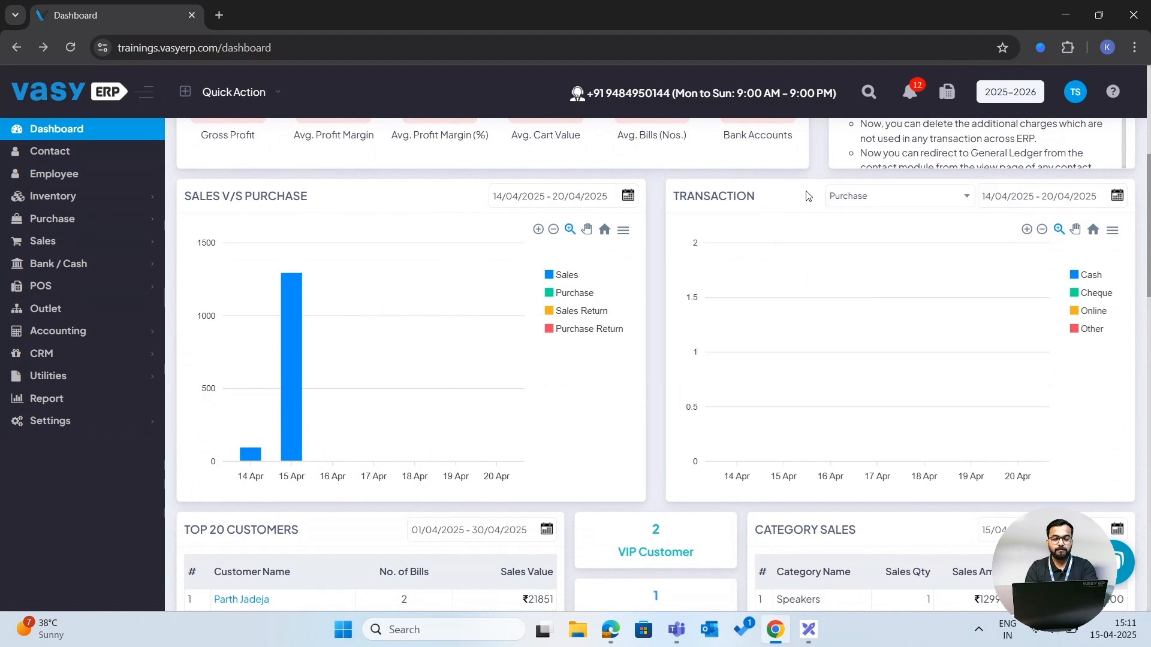
left_click(1032, 201)
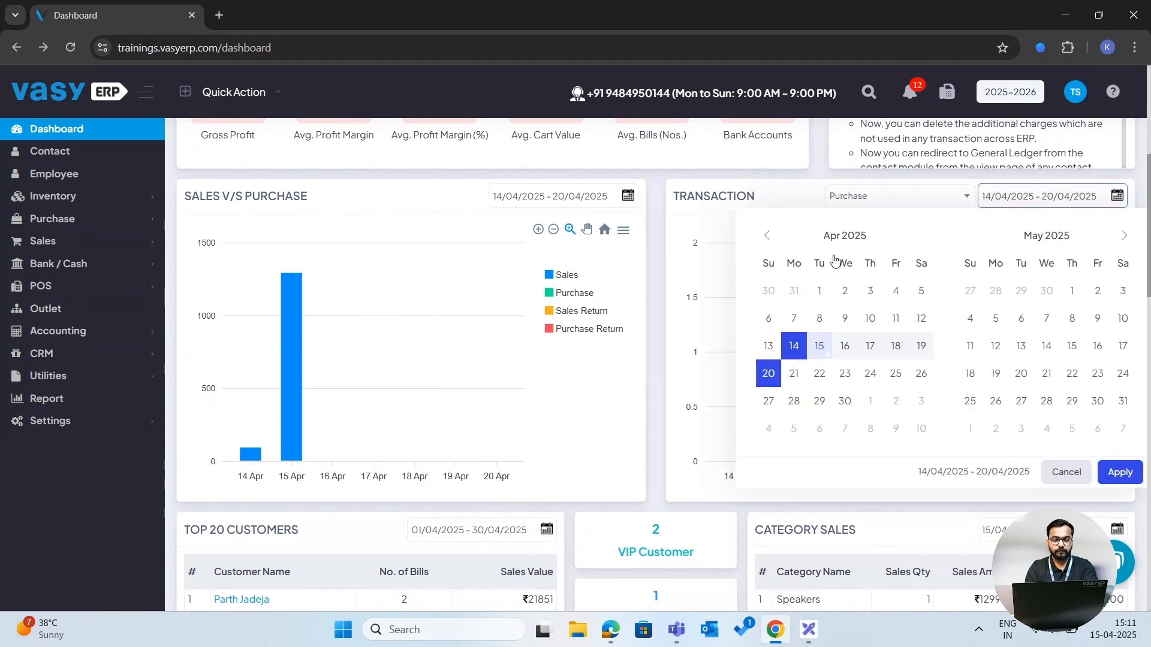
left_click(770, 239)
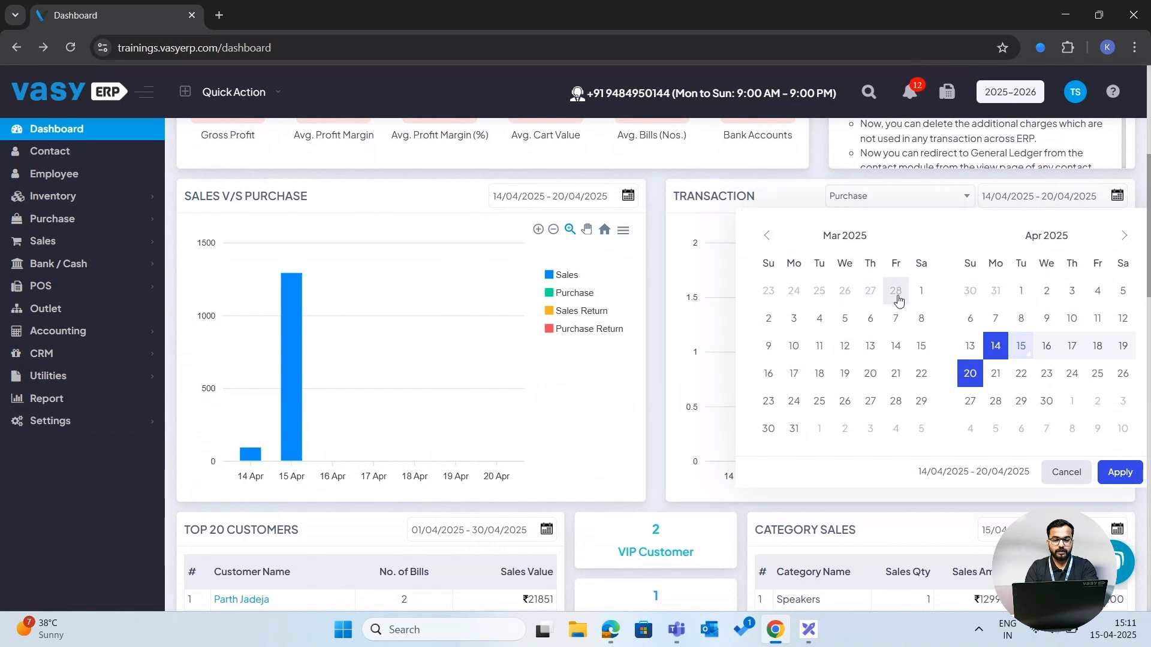
left_click(921, 292)
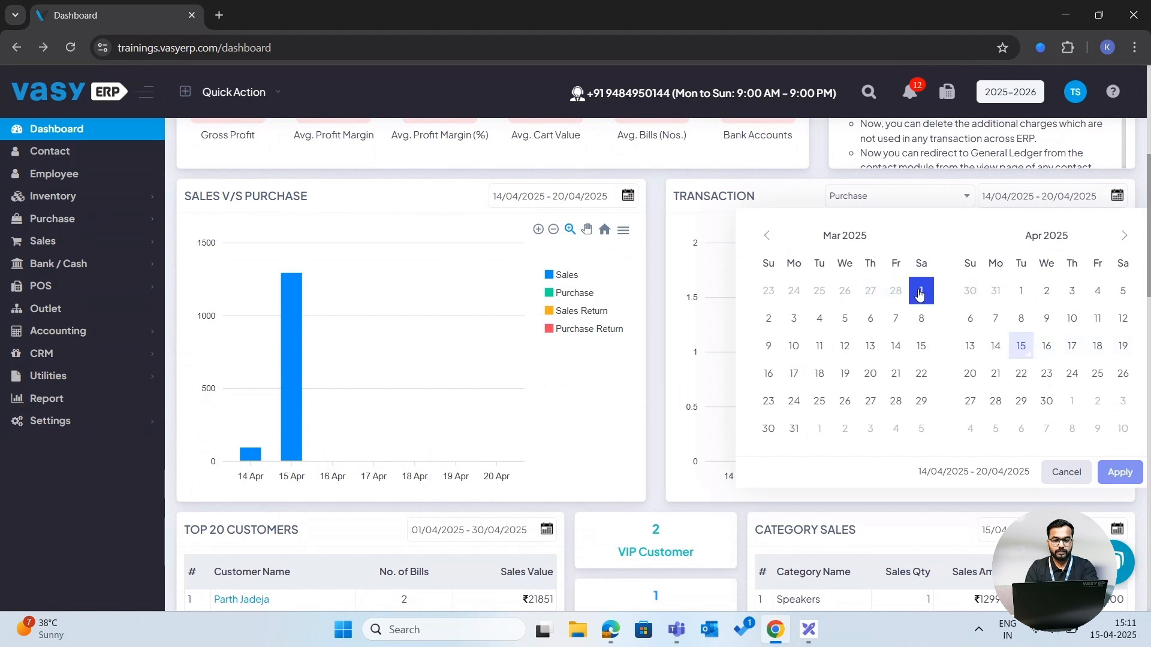
left_click(996, 346)
left_click(1119, 472)
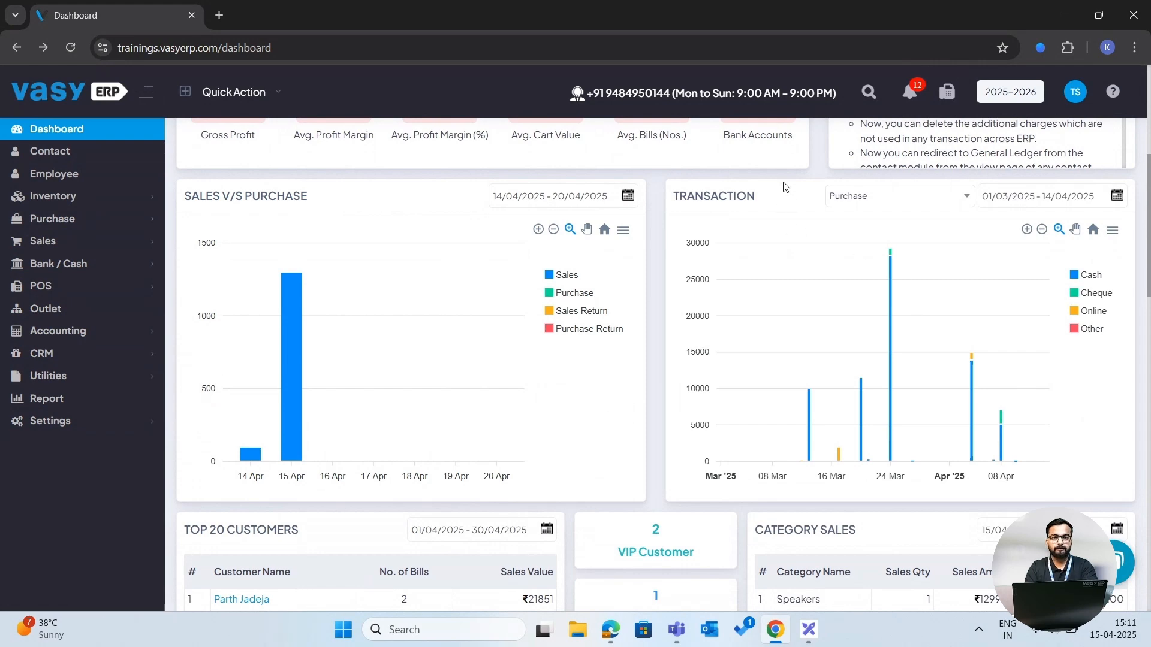
- Scroll through the remaining dashboard tables, from top customers down to receivables, payables and the login log
scroll(785, 186, "down", 2)
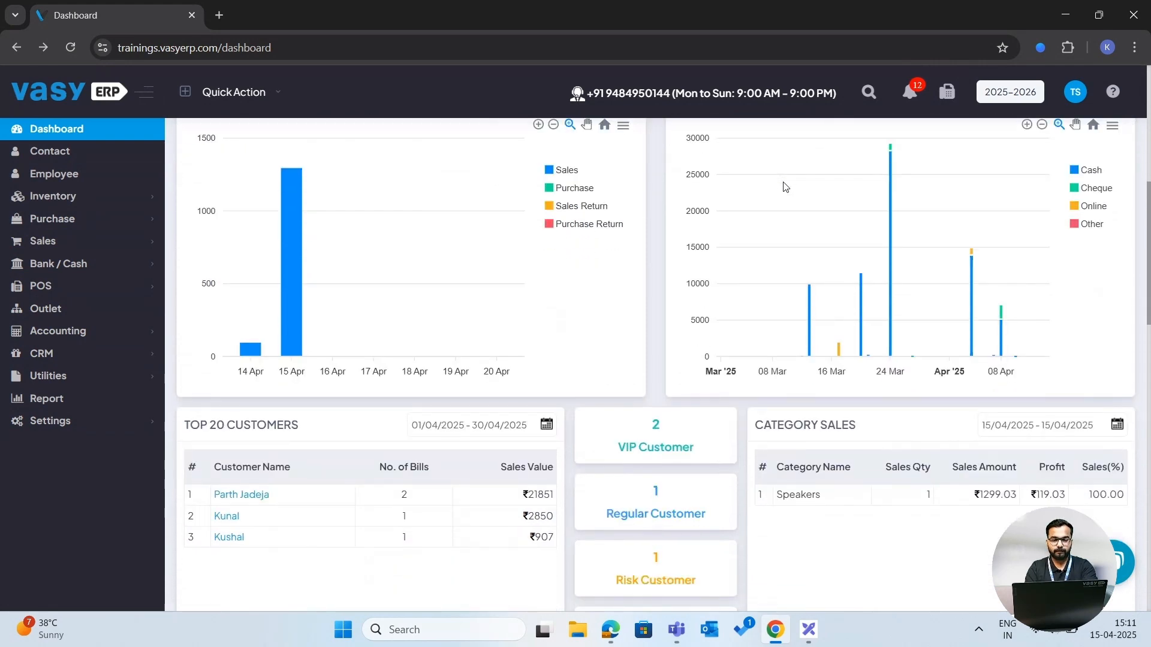
scroll(658, 229, "down", 3)
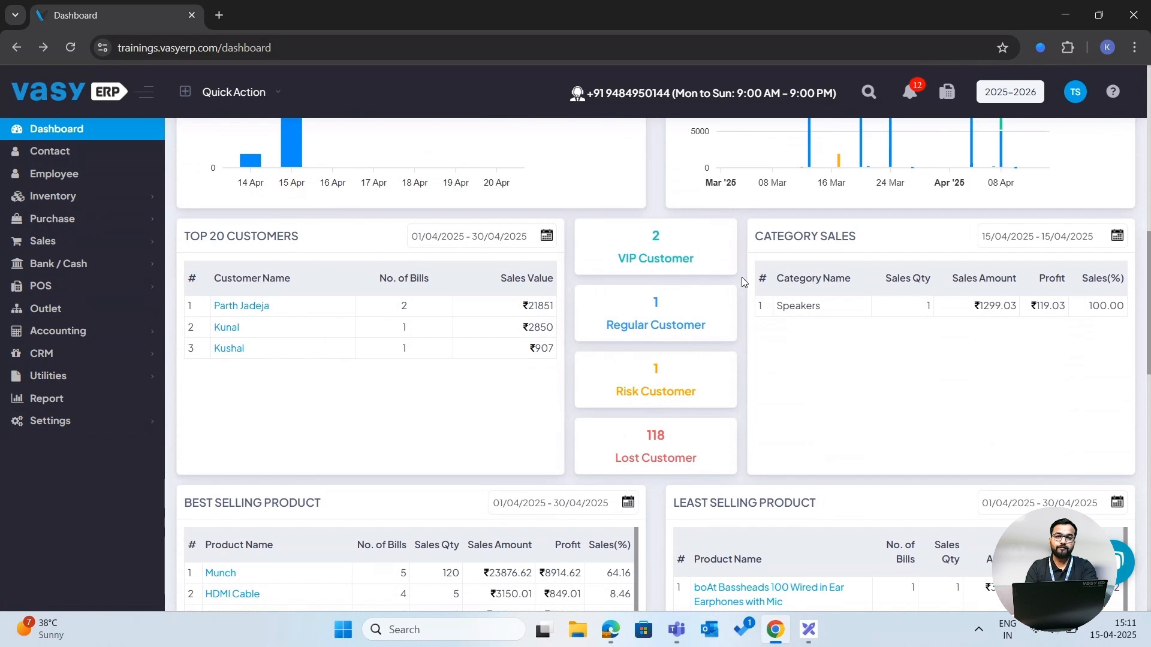
scroll(742, 277, "down", 1)
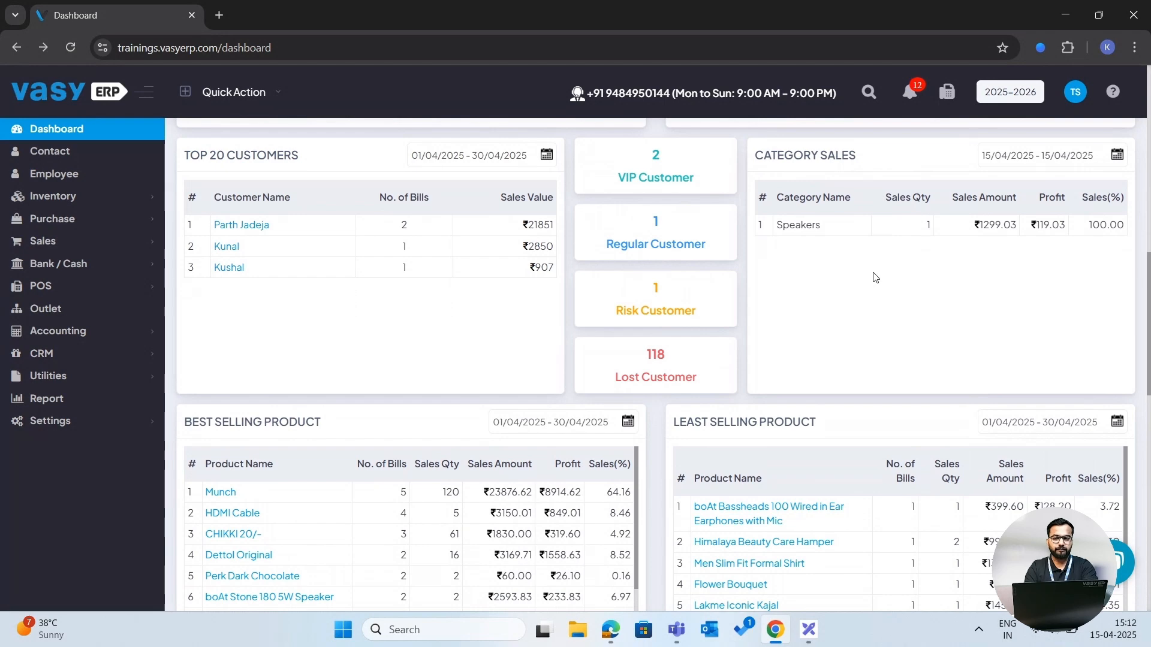
scroll(874, 277, "down", 4)
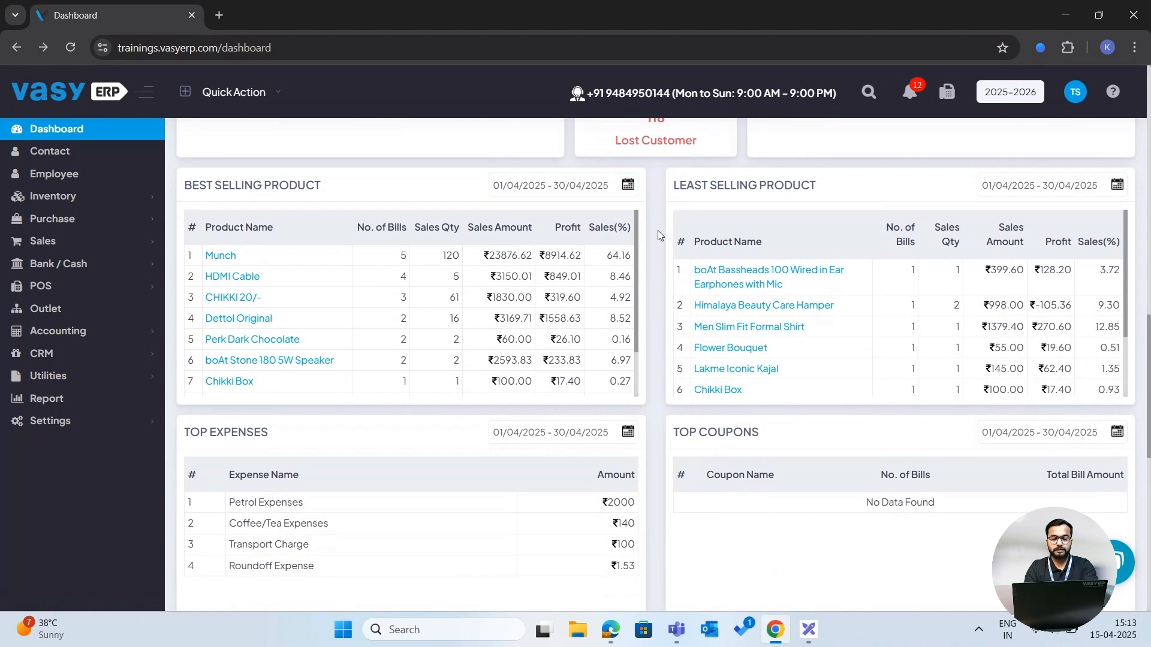
scroll(649, 250, "down", 1)
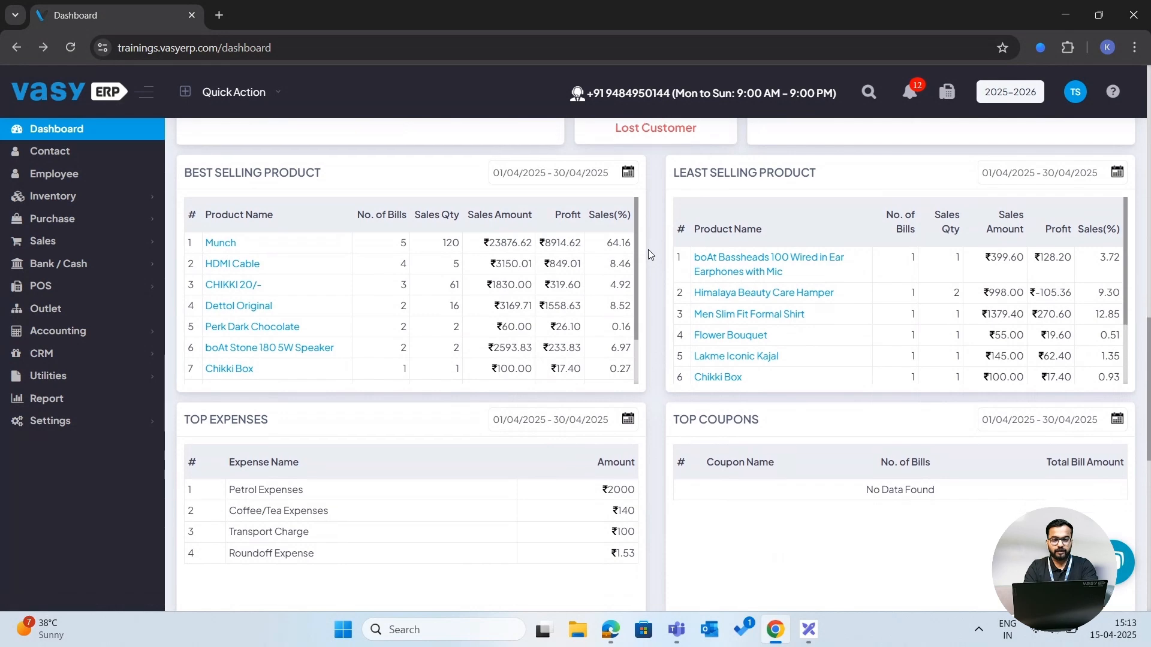
scroll(649, 250, "down", 1)
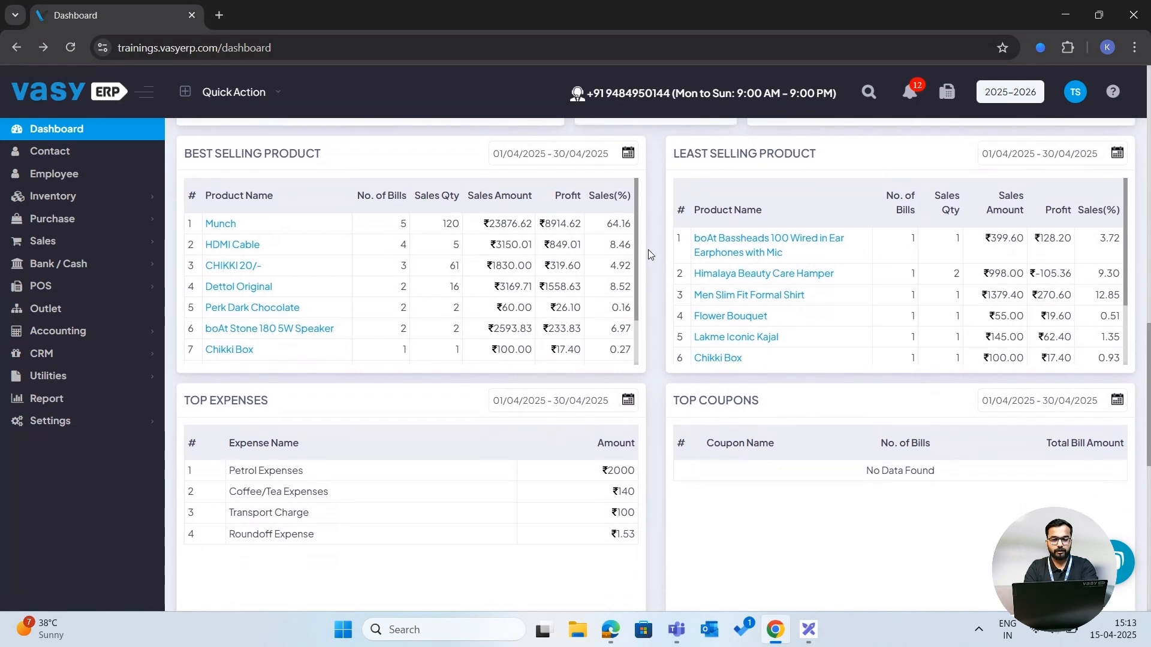
scroll(648, 249, "down", 3)
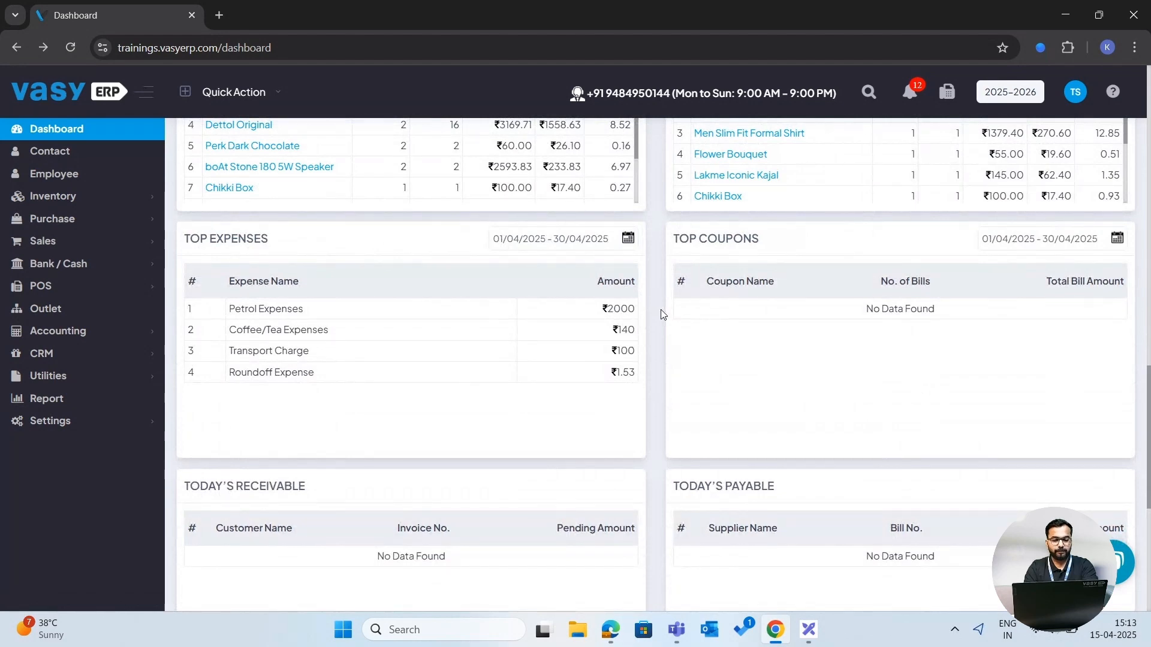
scroll(663, 314, "down", 5)
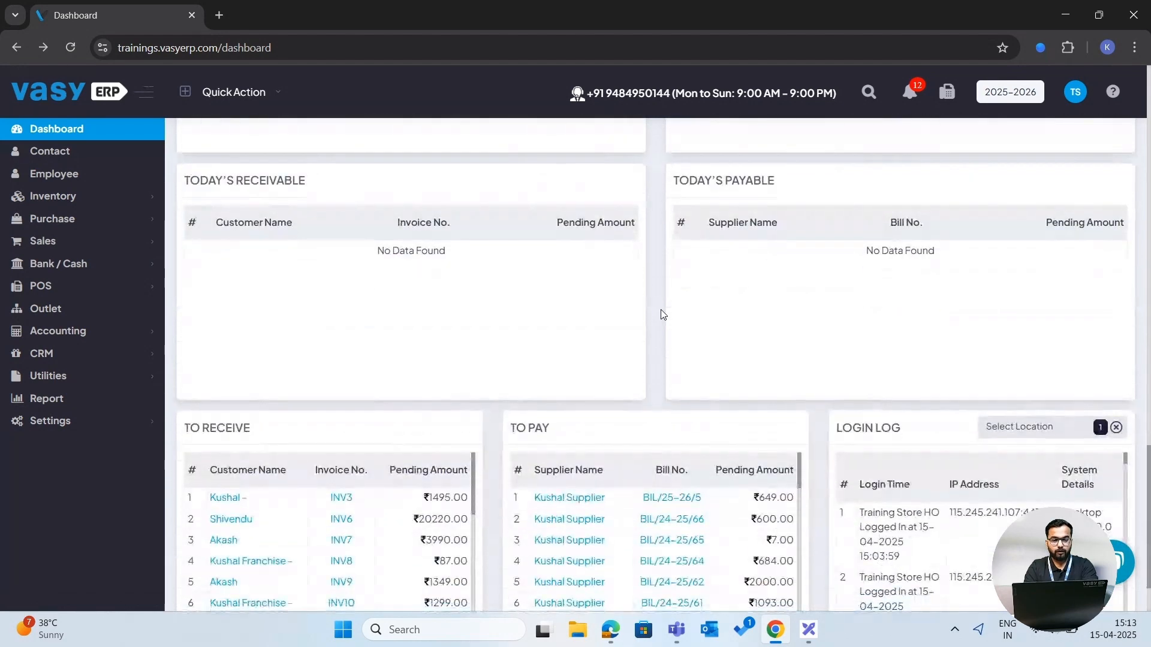
scroll(663, 313, "down", 1)
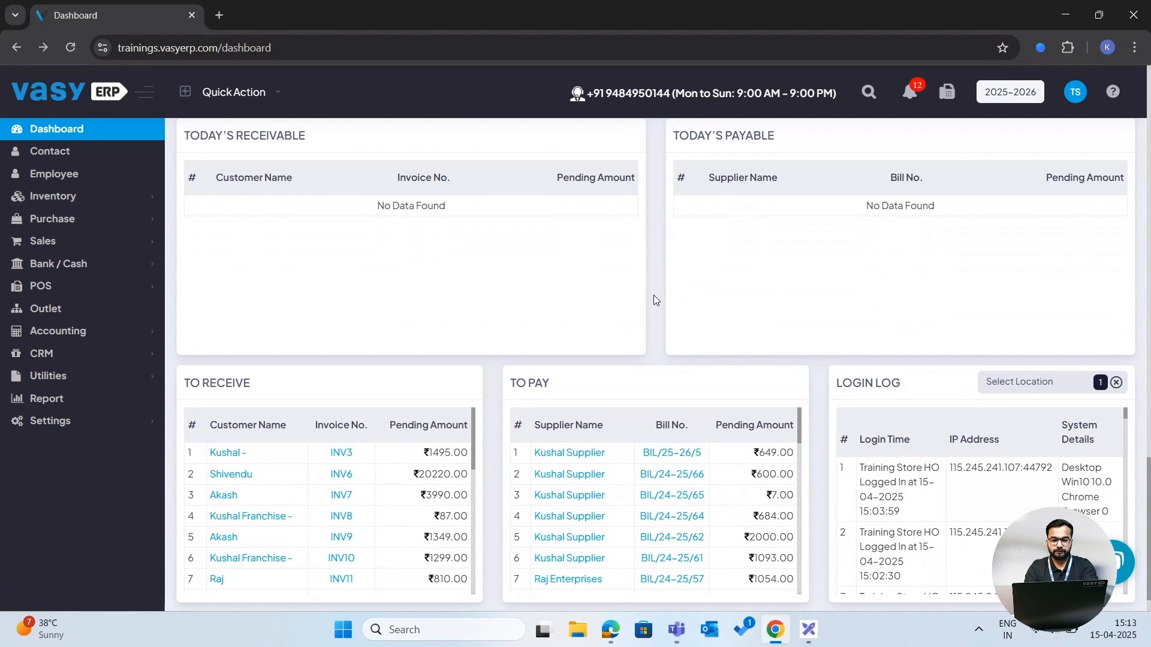
scroll(653, 294, "down", 1)
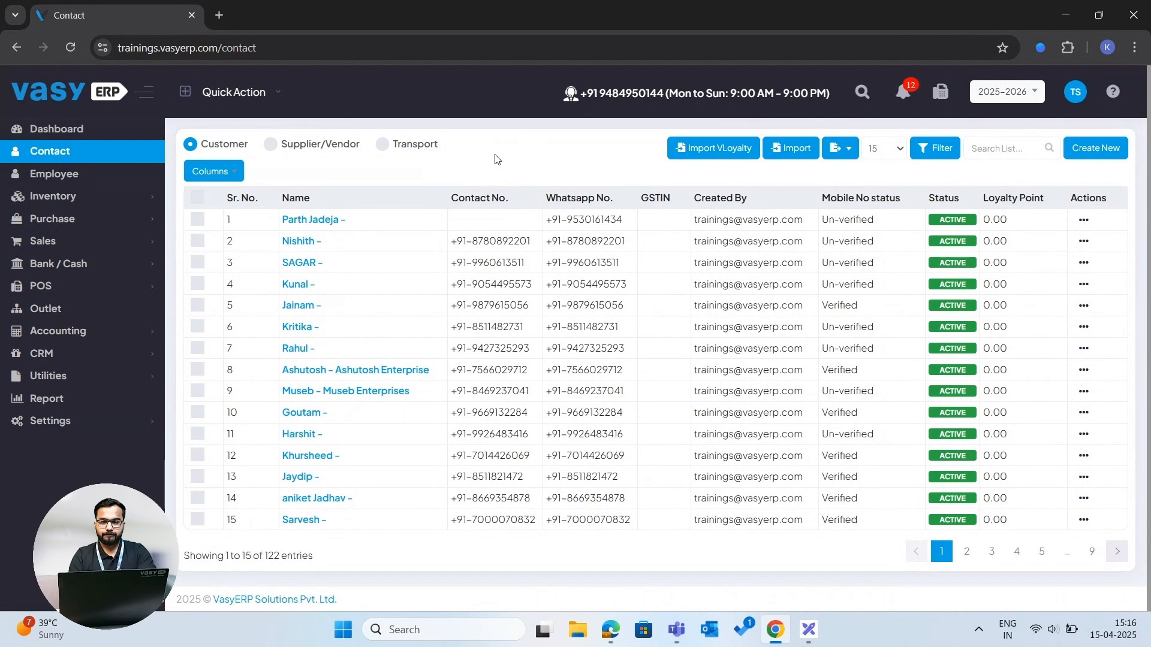
- Open a new customer contact form and scroll through its general and address details sections
left_click(1105, 149)
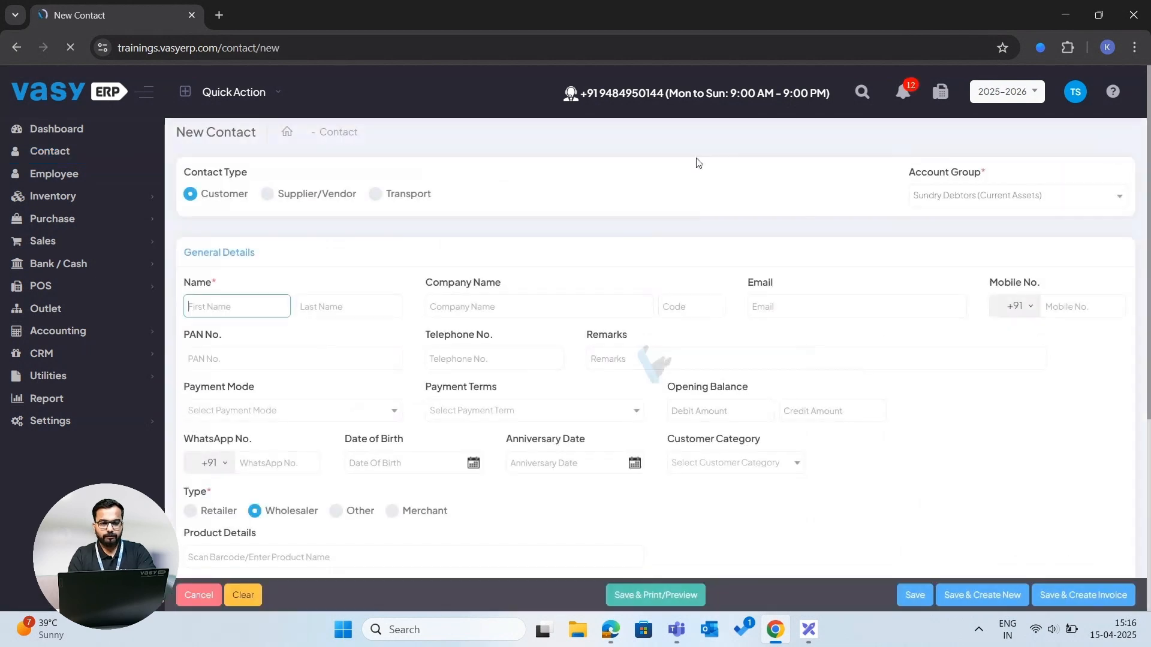
scroll(567, 198, "down", 1)
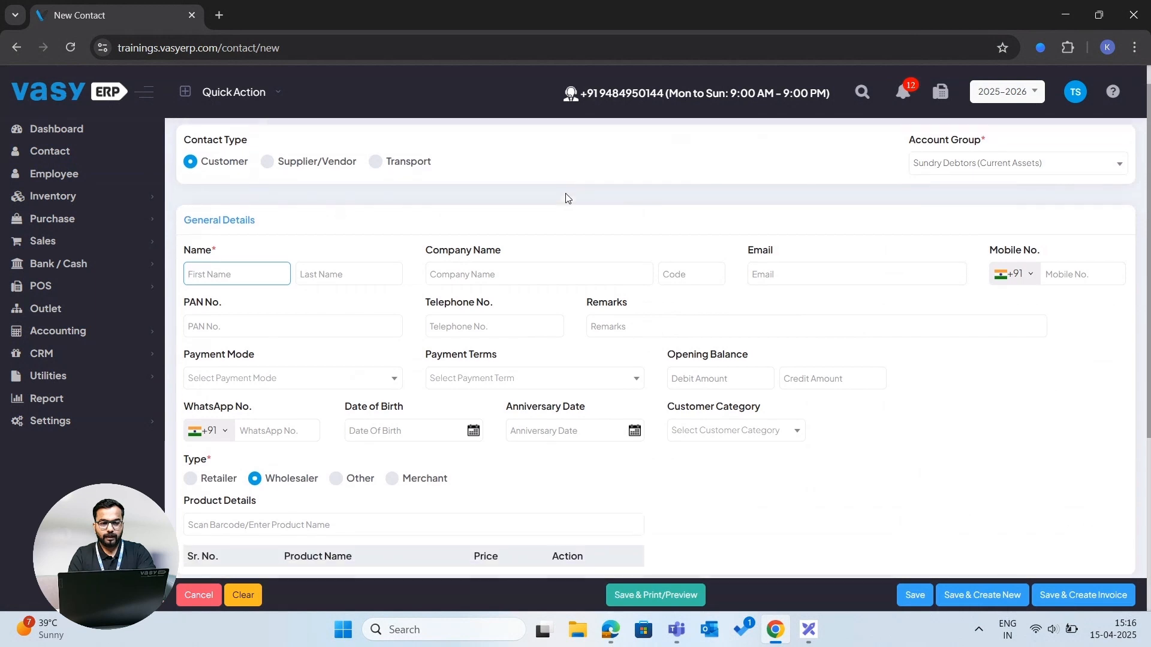
scroll(567, 199, "down", 1)
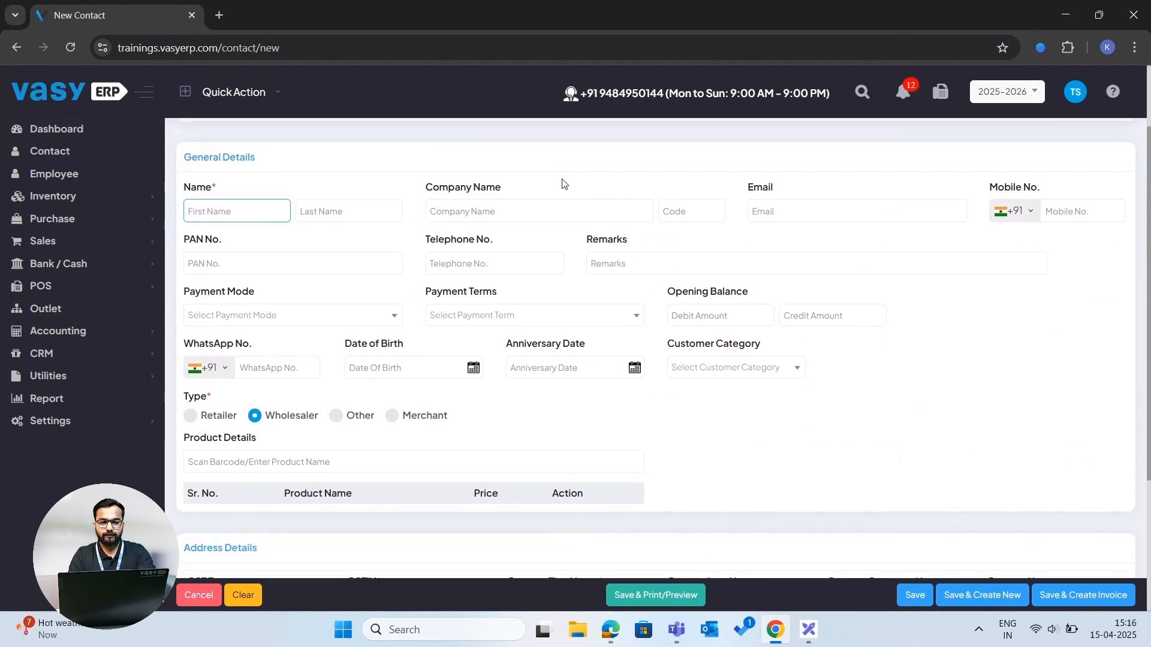
left_click(206, 211)
scroll(207, 211, "down", 2)
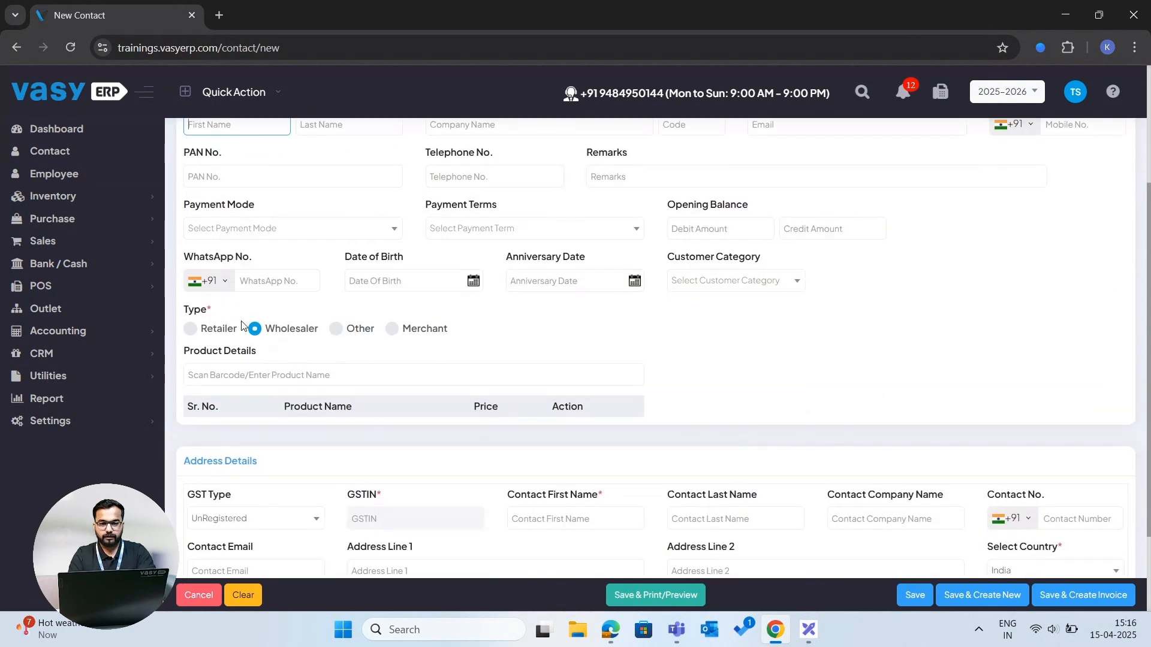
scroll(241, 323, "up", 2)
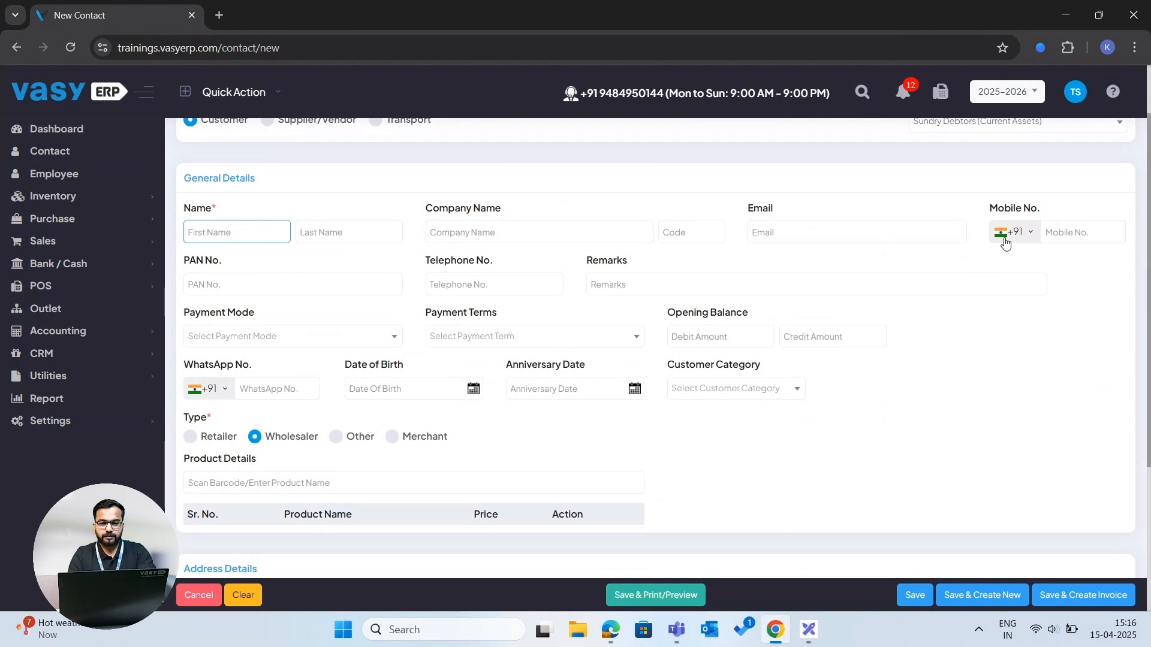
scroll(518, 303, "down", 1)
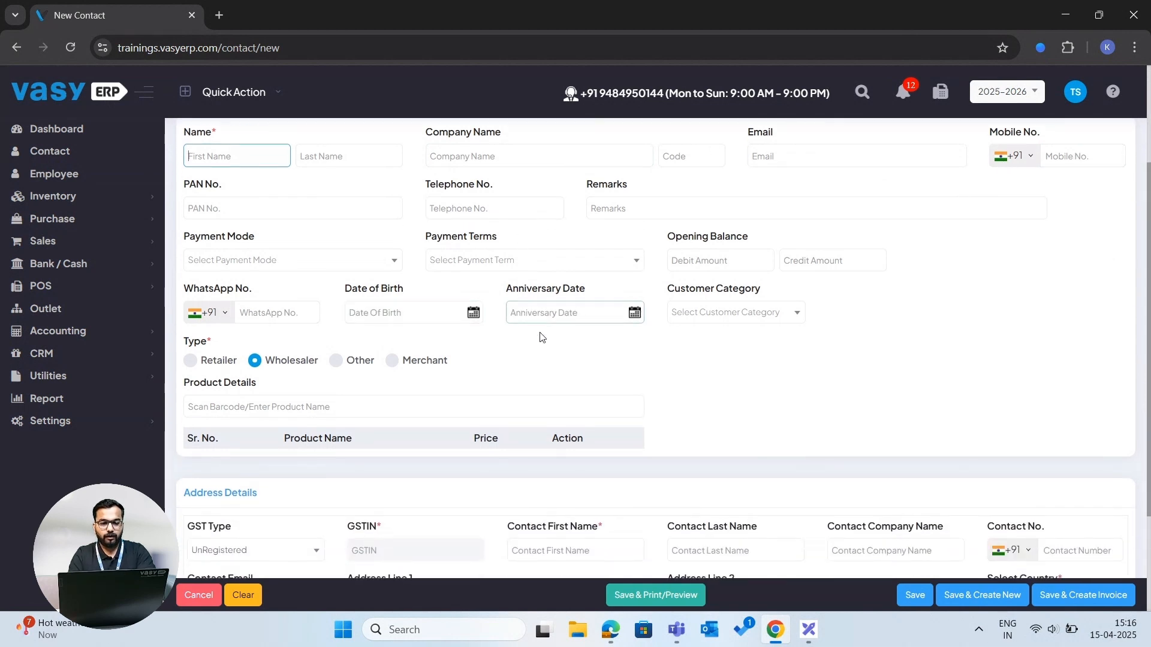
scroll(541, 340, "down", 1)
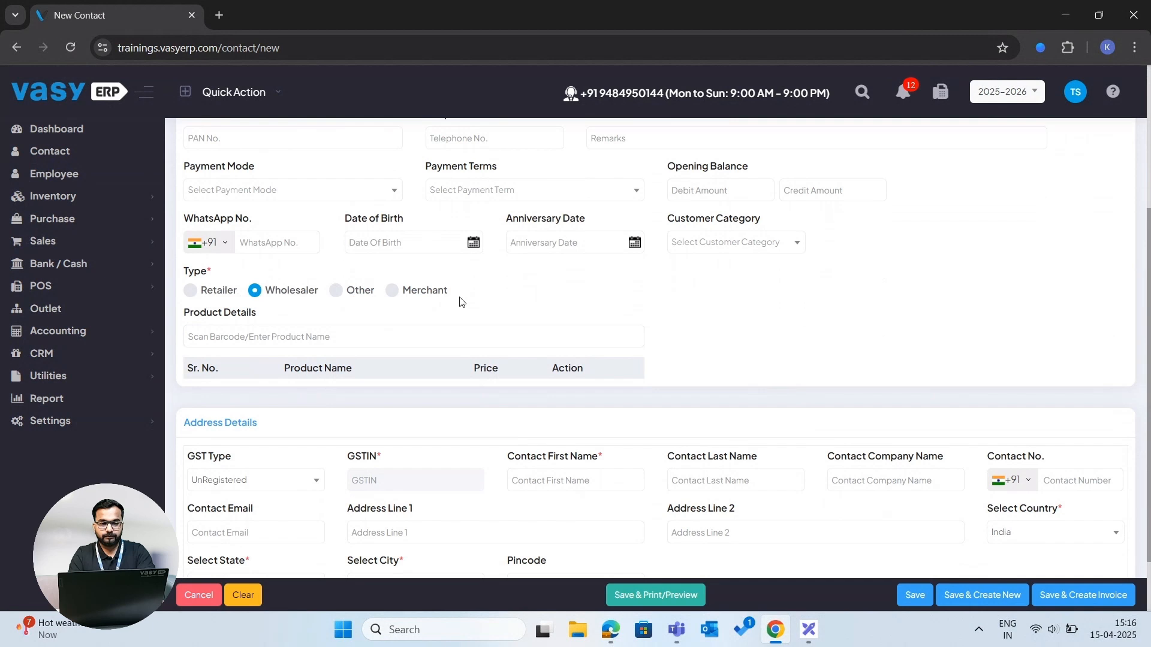
scroll(462, 302, "down", 2)
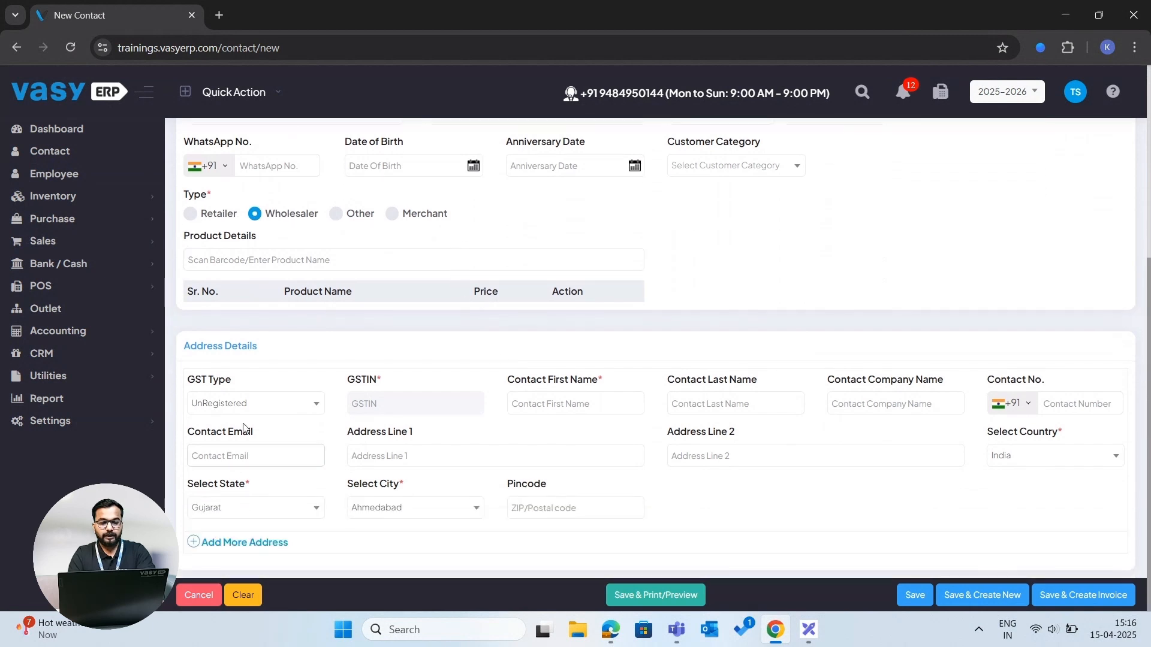
- Try the Registered Regular GST type and its GSTIN field, then set the GST type back to UnRegistered
left_click(257, 407)
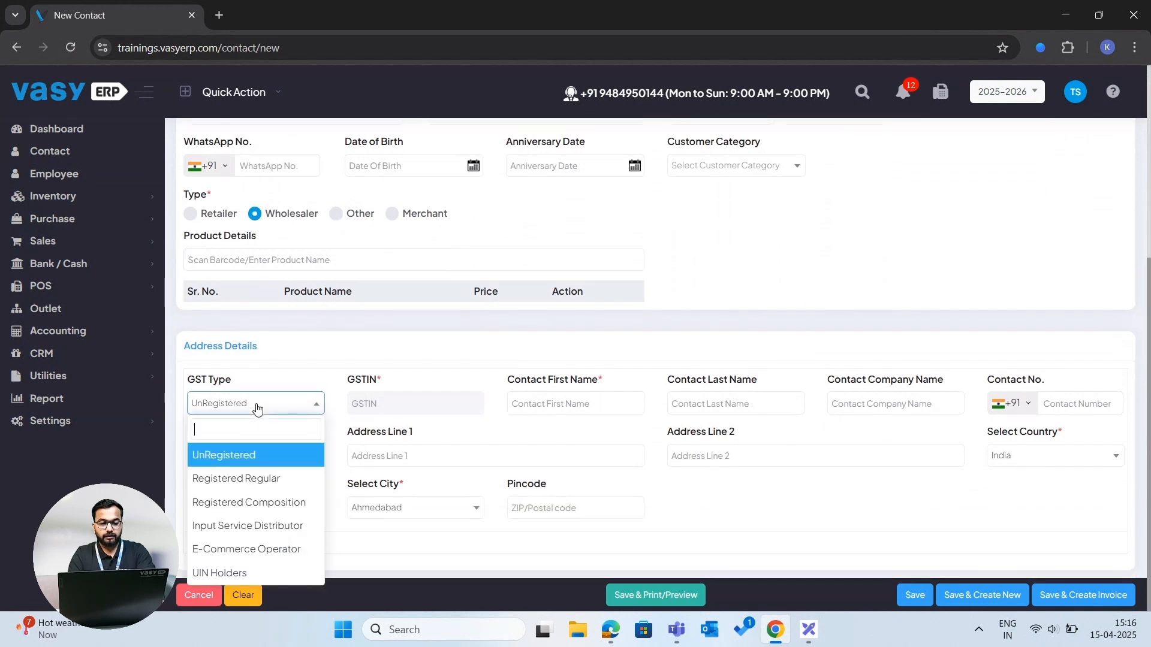
left_click(261, 480)
left_click(388, 404)
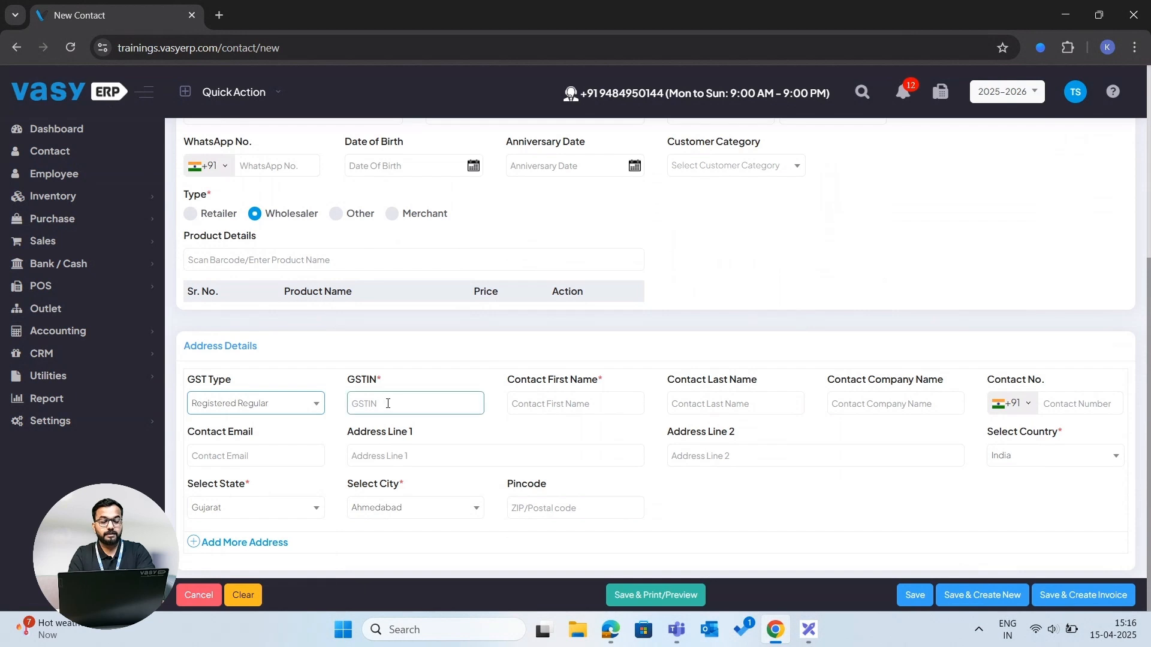
left_click(461, 359)
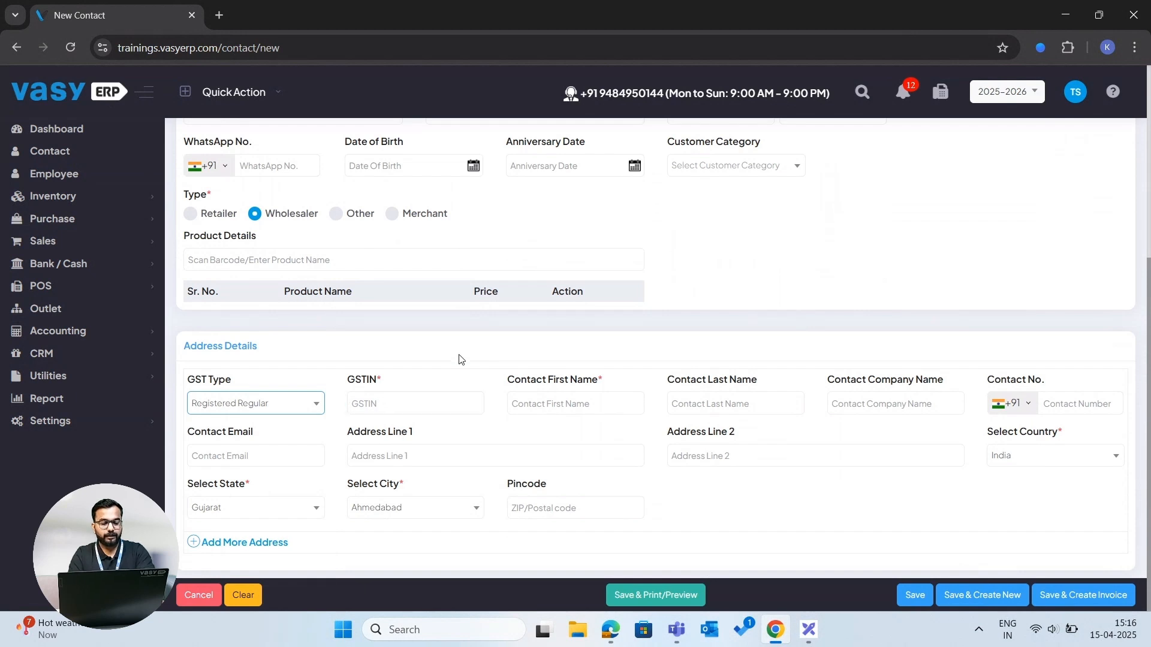
left_click(309, 405)
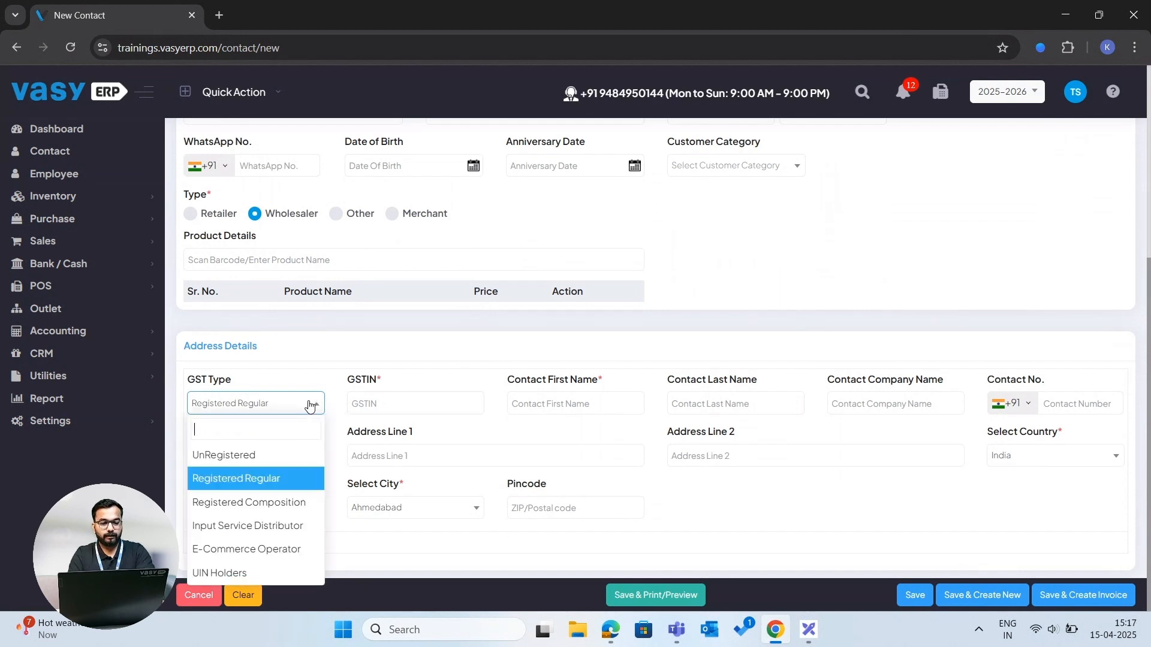
left_click(266, 453)
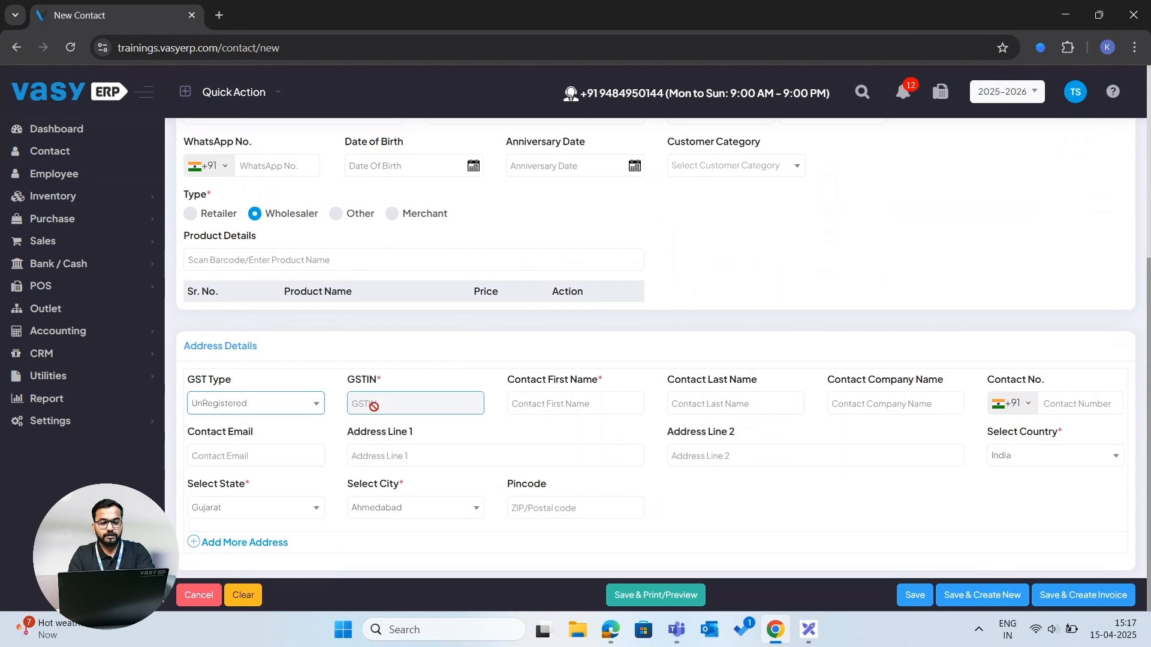
- Return to the contact list and change its visible columns to show GST Type instead of GSTIN
scroll(374, 406, "up", 5)
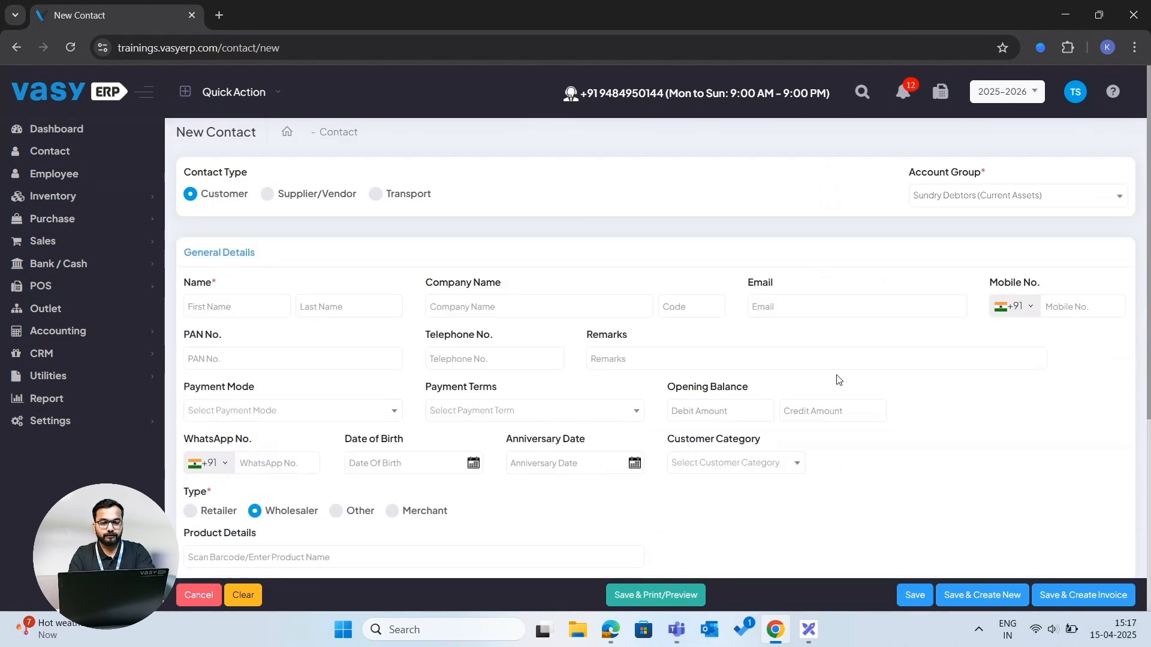
left_click(339, 139)
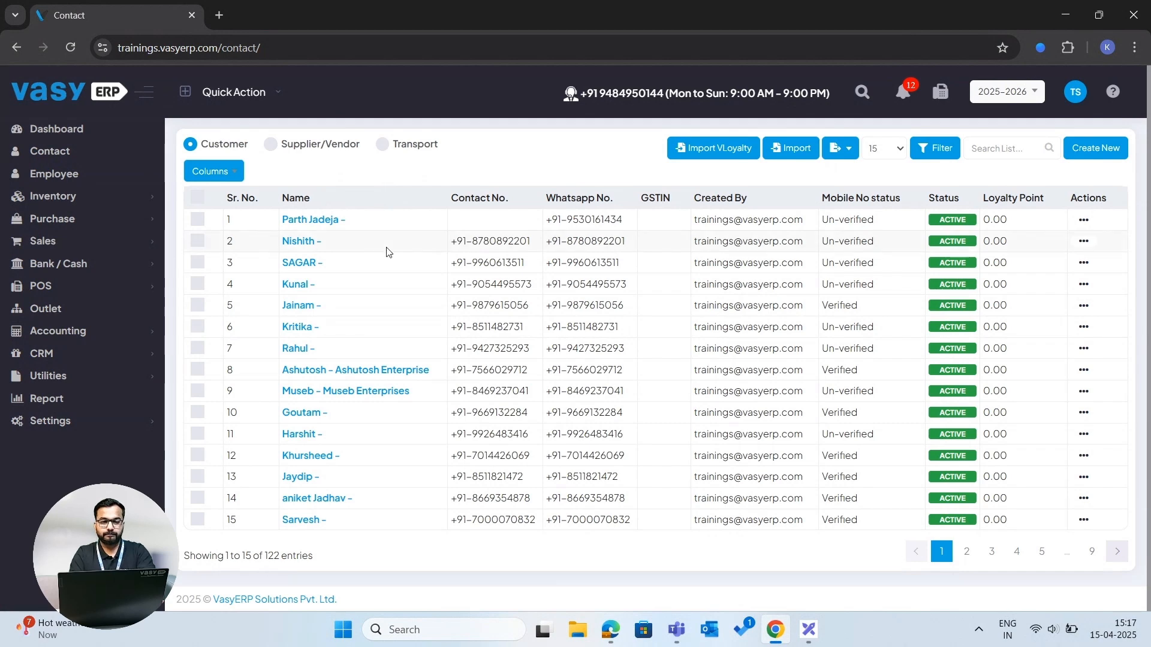
left_click(229, 176)
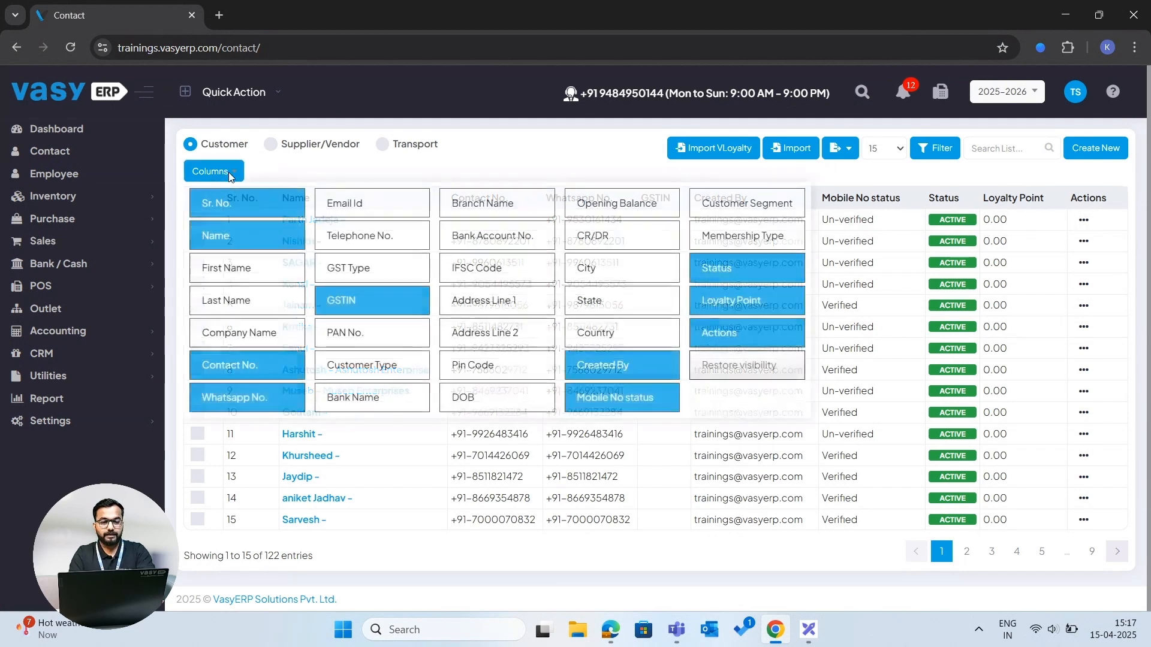
left_click(360, 267)
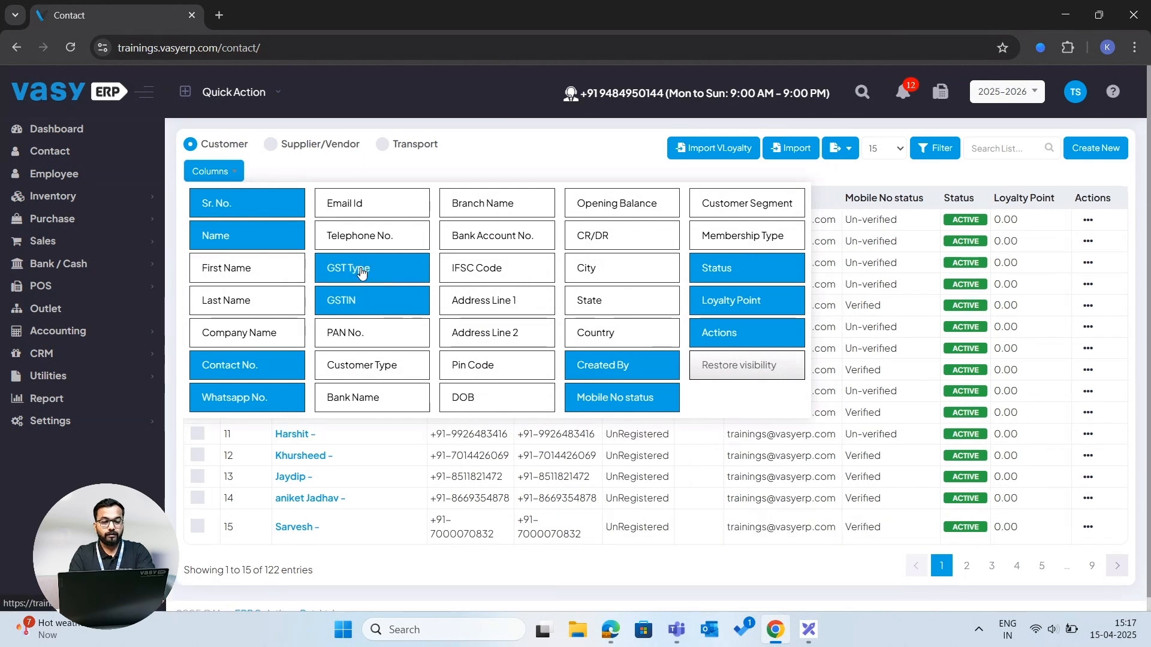
left_click(351, 301)
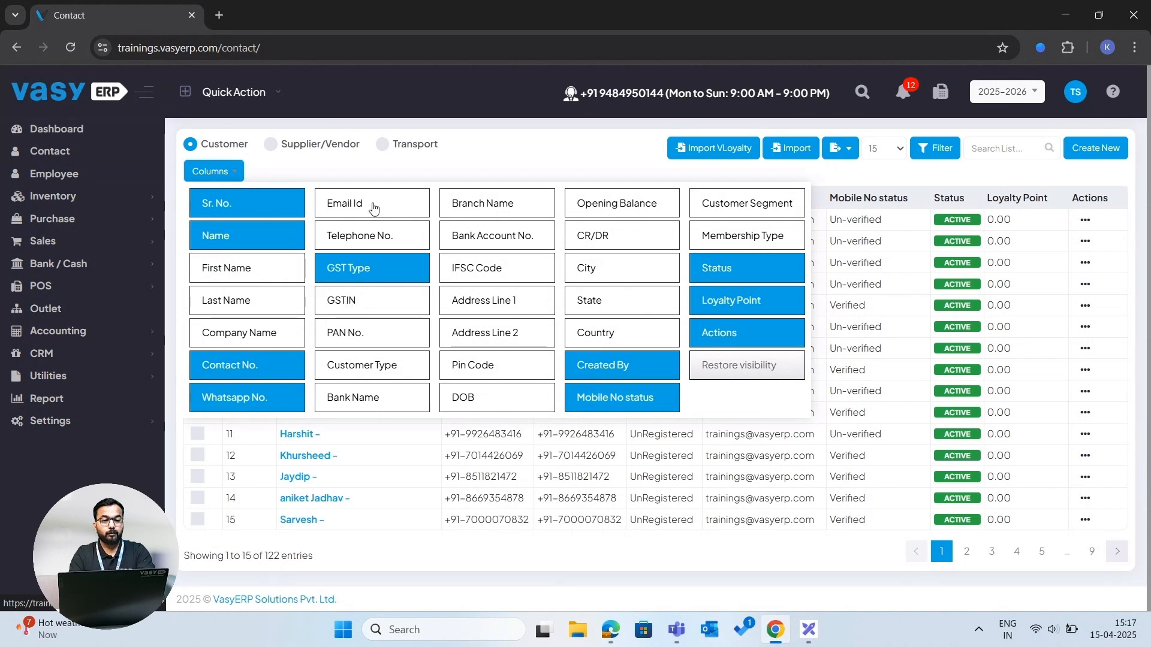
left_click(378, 176)
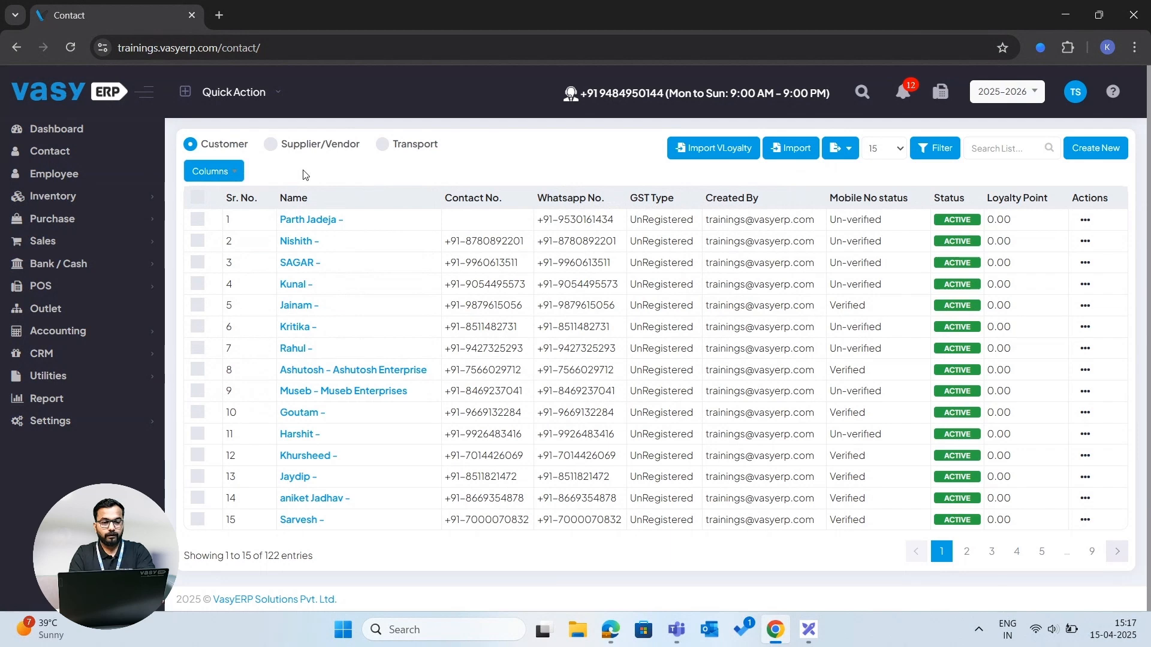
- Select the first three customer rows, then toggle select-all to clear the selection
left_click(197, 219)
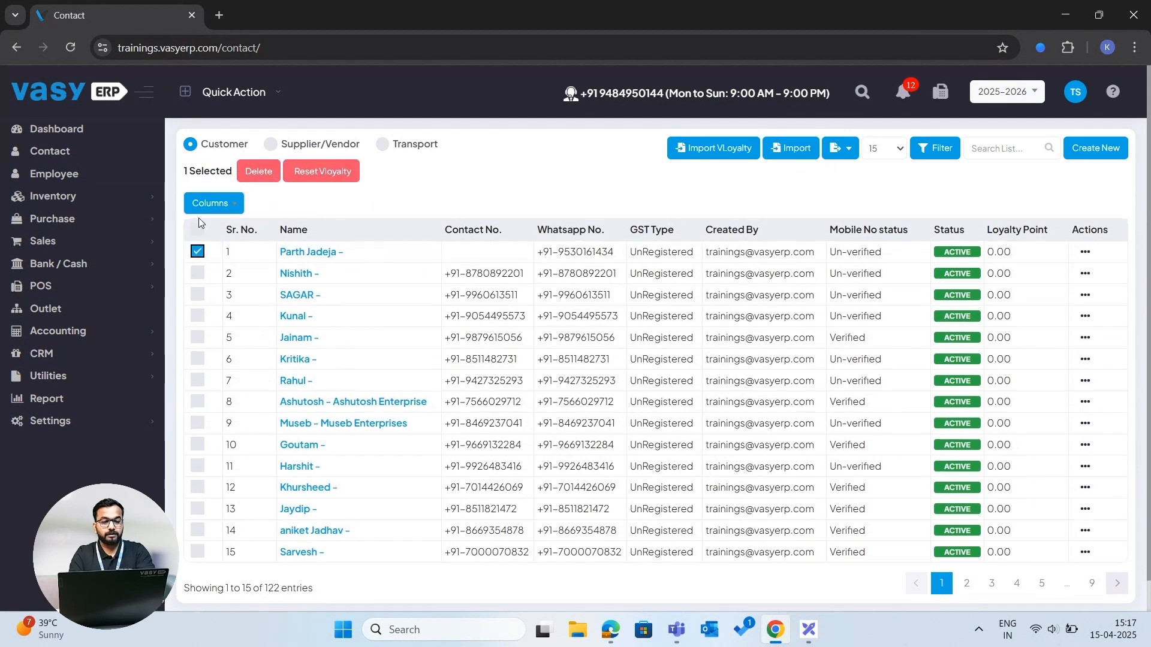
left_click(197, 273)
left_click(199, 296)
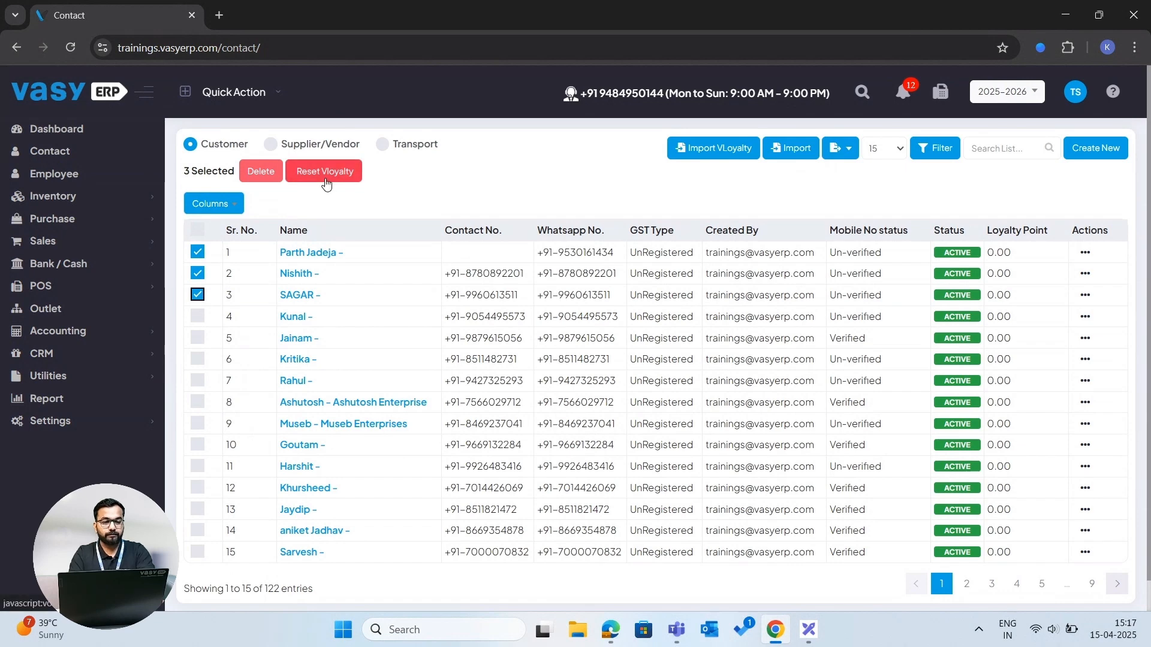
left_click(200, 233)
left_click(199, 234)
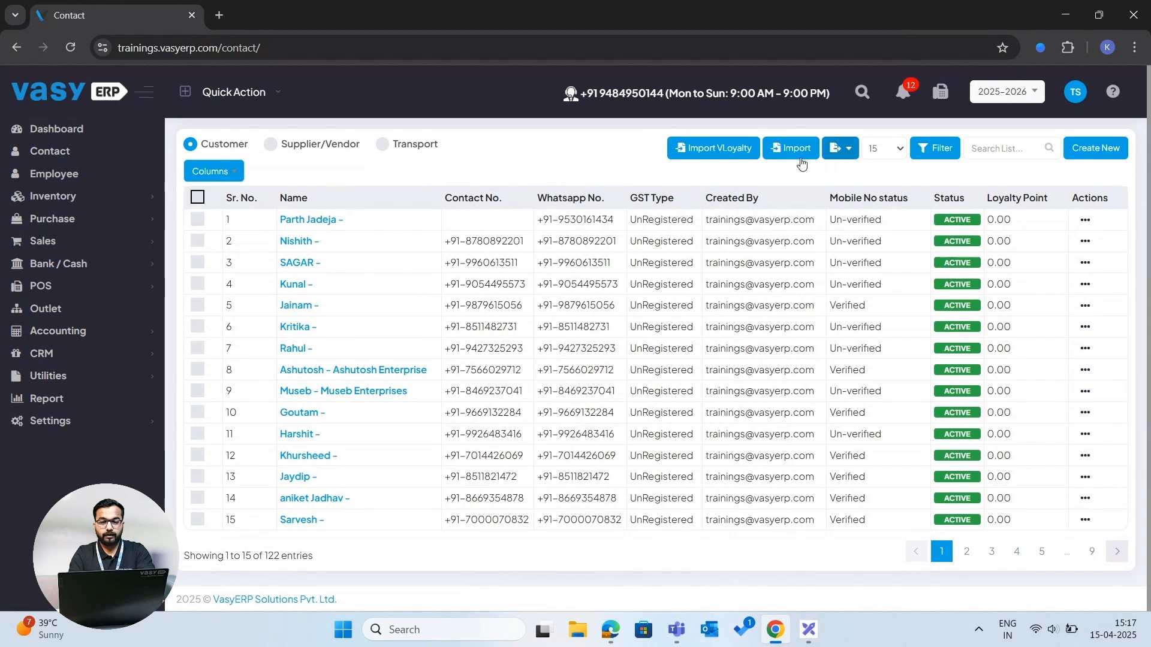
- Open the Import dialog for customers, download its demo file, and close the dialog
left_click(787, 157)
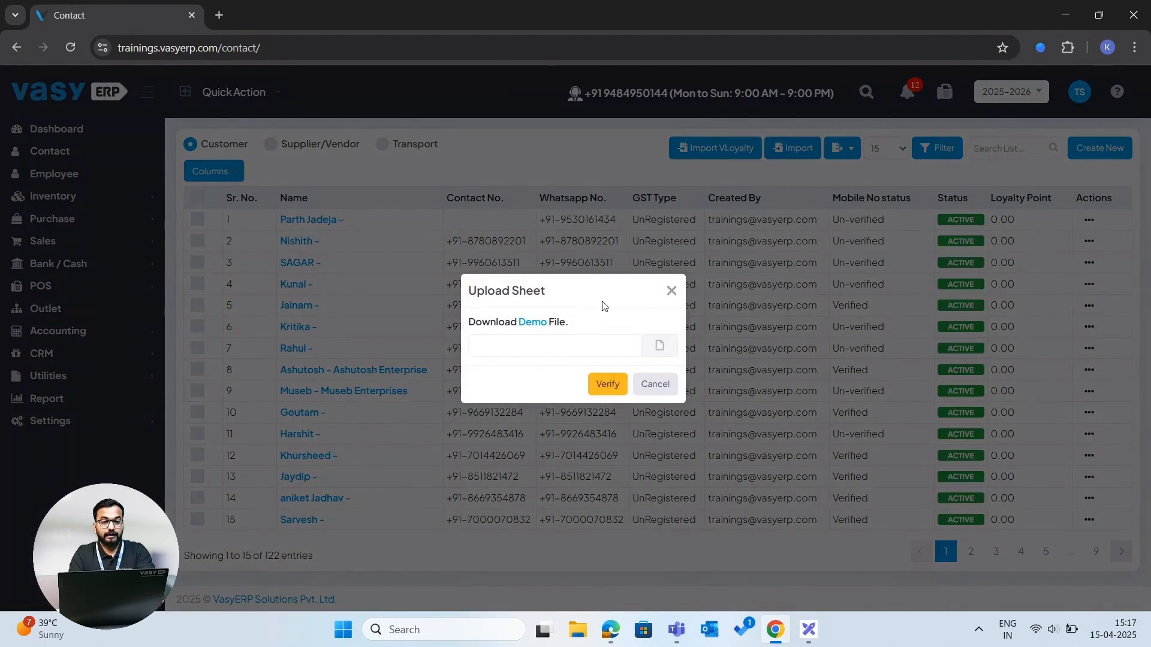
left_click(533, 324)
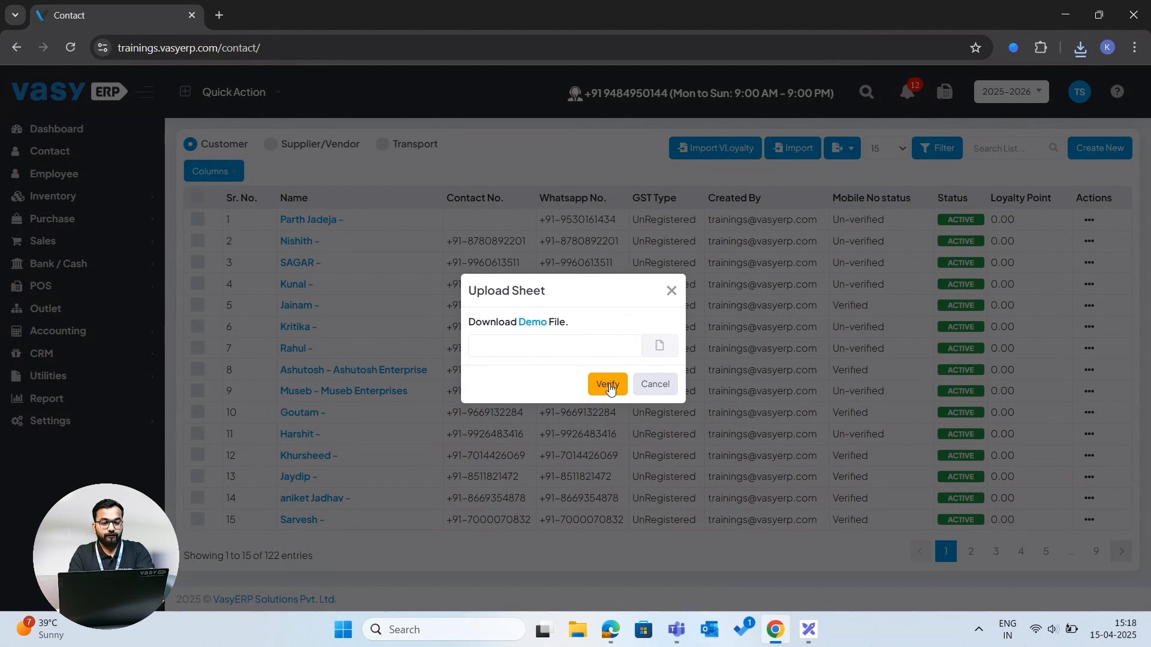
left_click(671, 291)
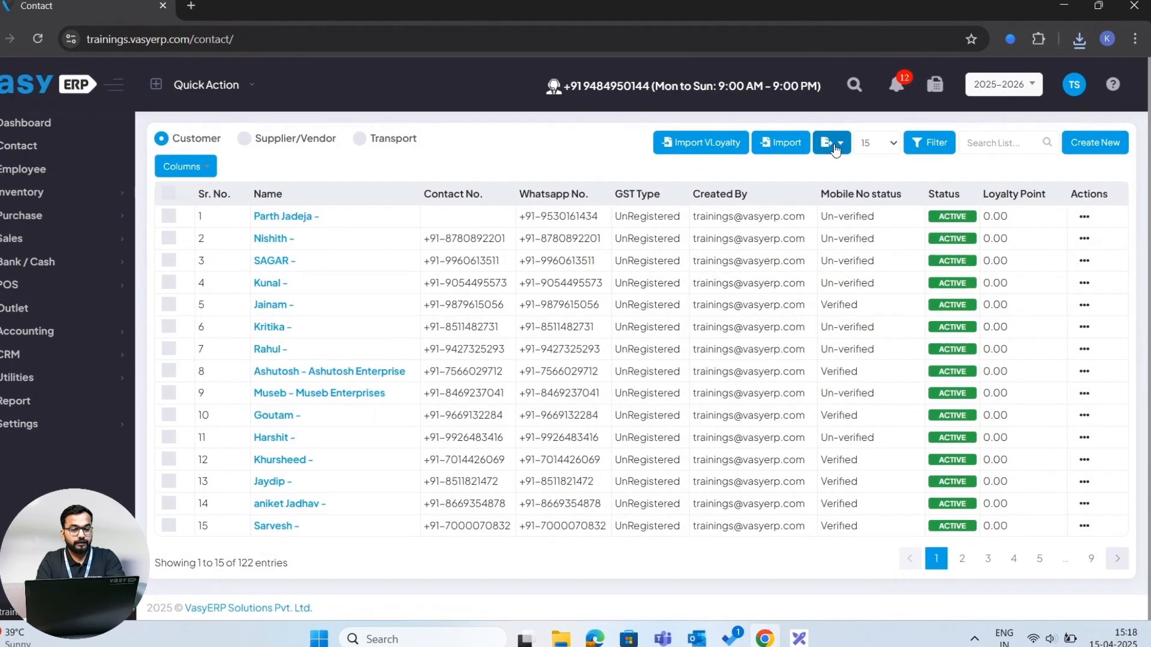
- Set the customer list to show 25 entries per page
left_click(842, 150)
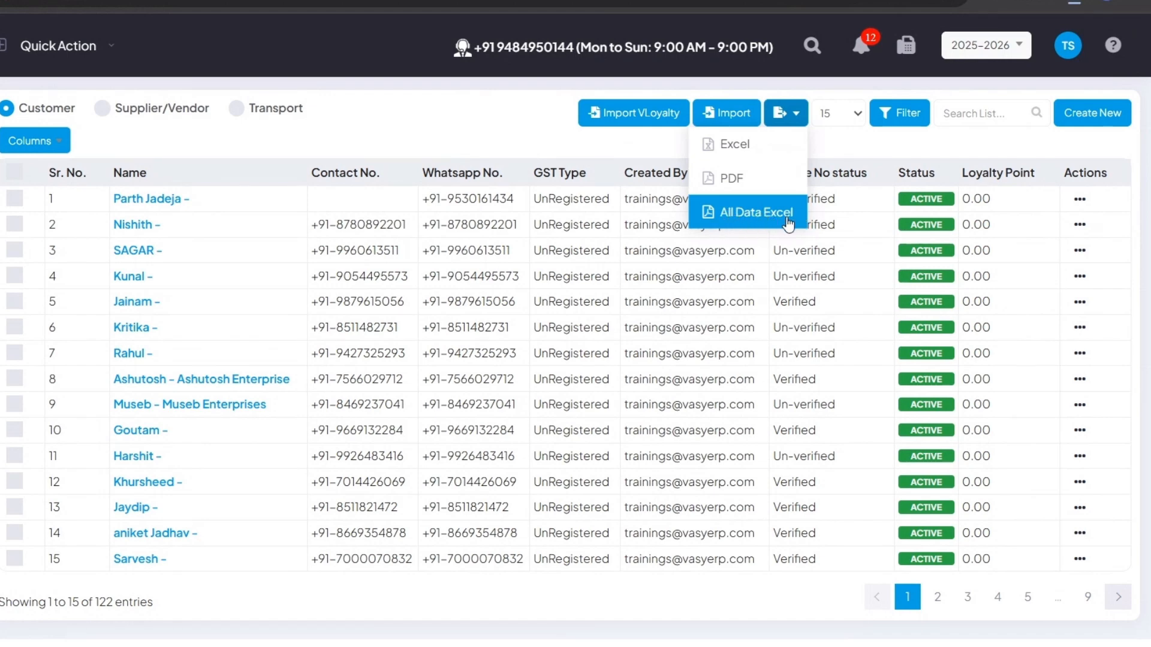
left_click(857, 115)
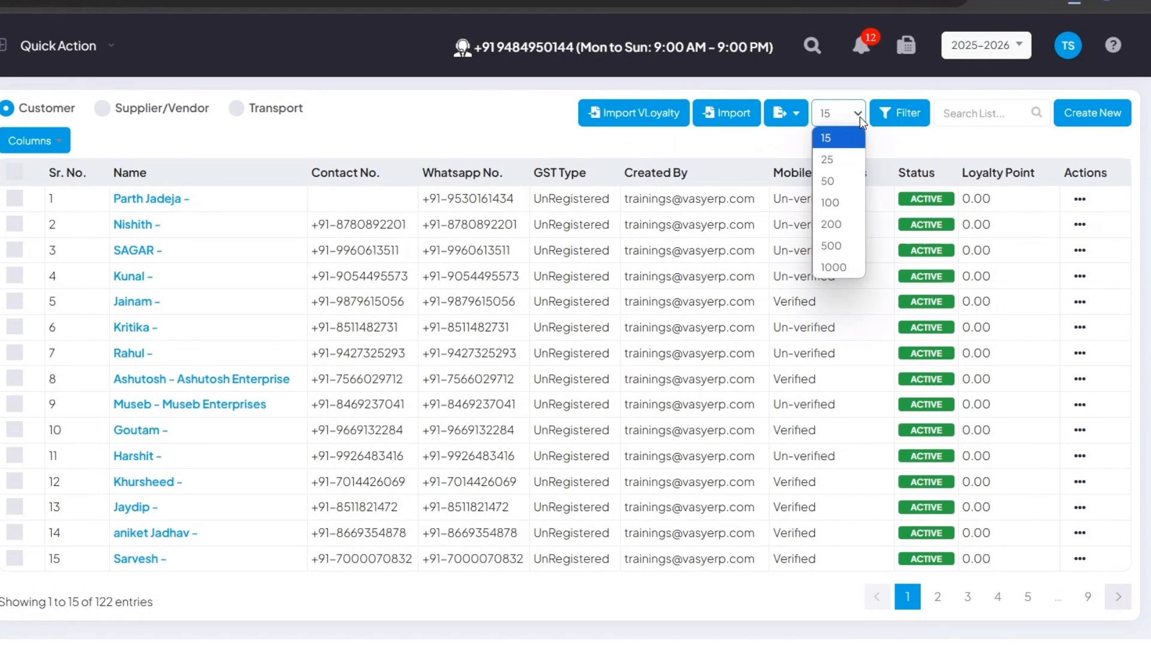
left_click(831, 159)
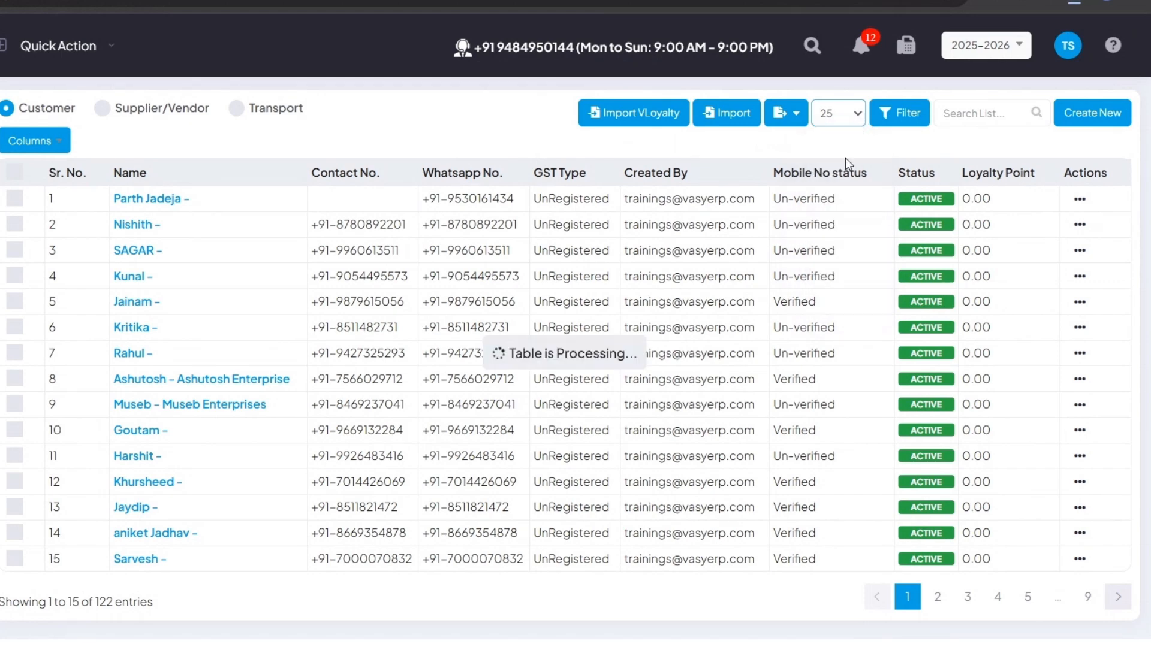
scroll(449, 459, "down", 5)
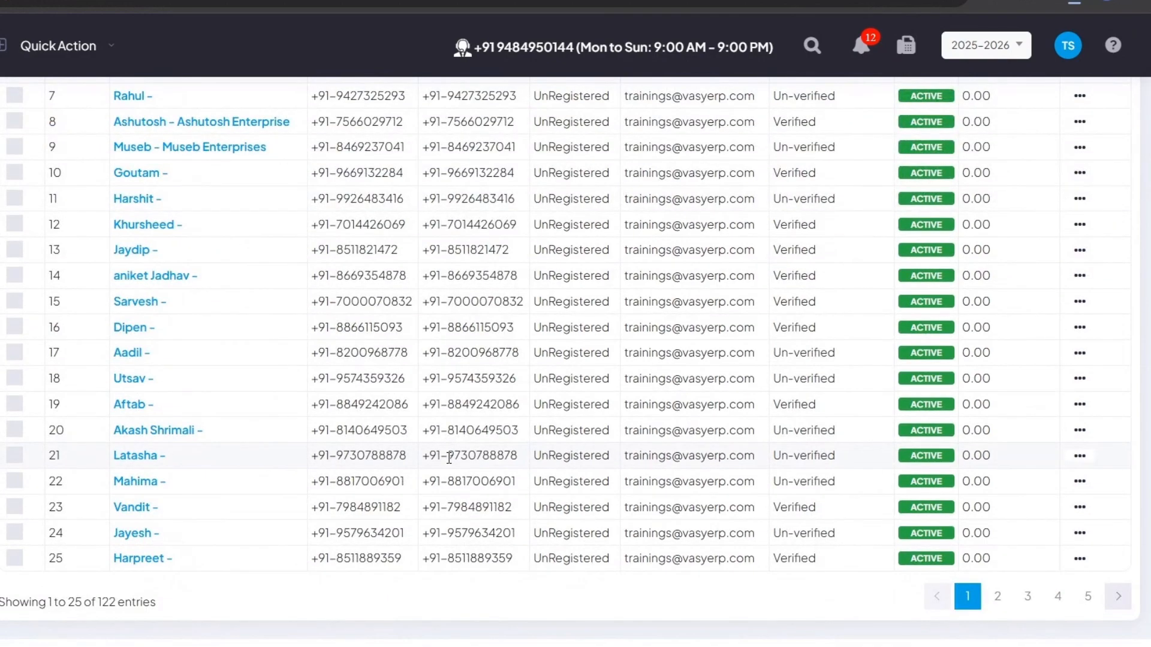
scroll(449, 459, "up", 5)
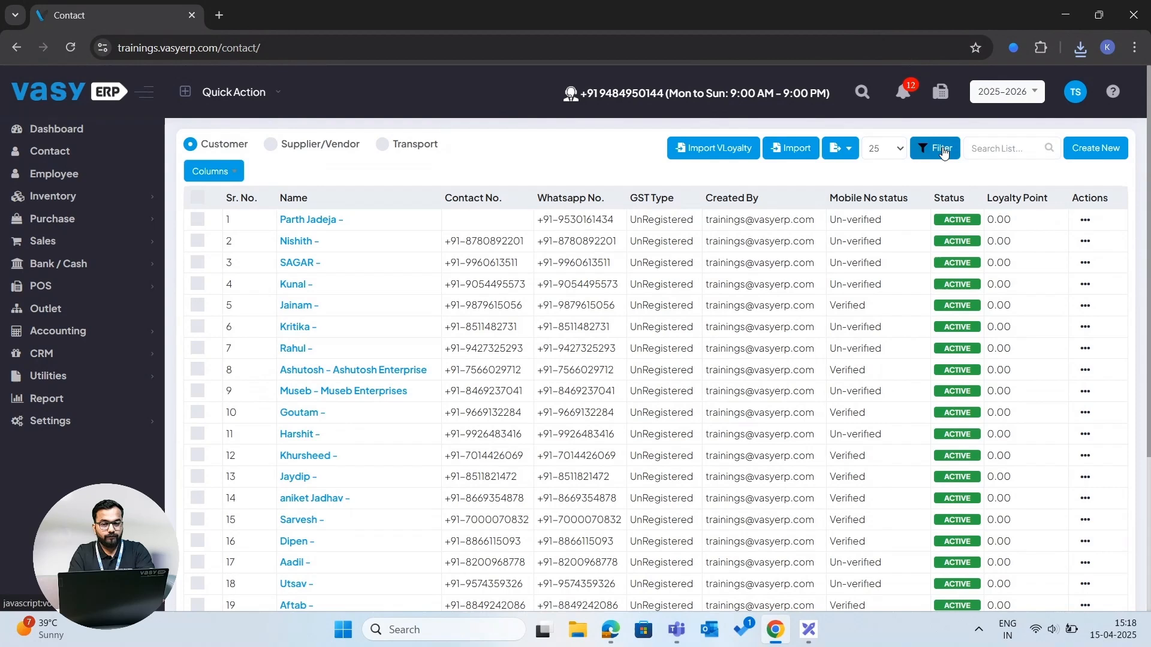
- Open the filter options and search the customer list for parth
left_click(915, 123)
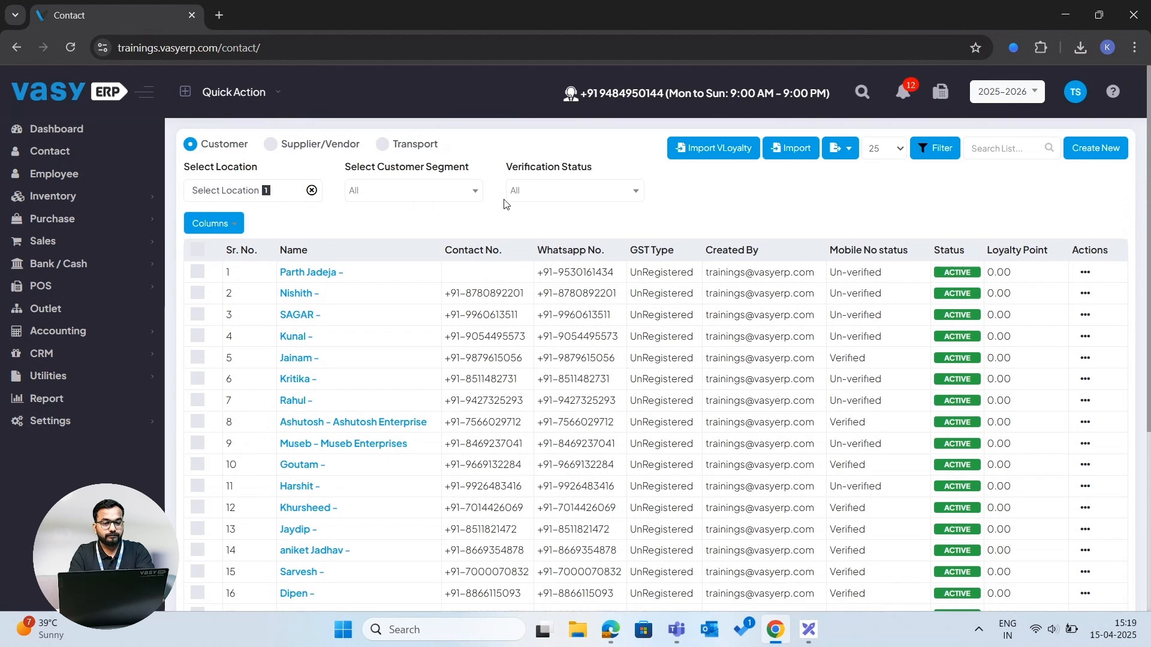
left_click(998, 146)
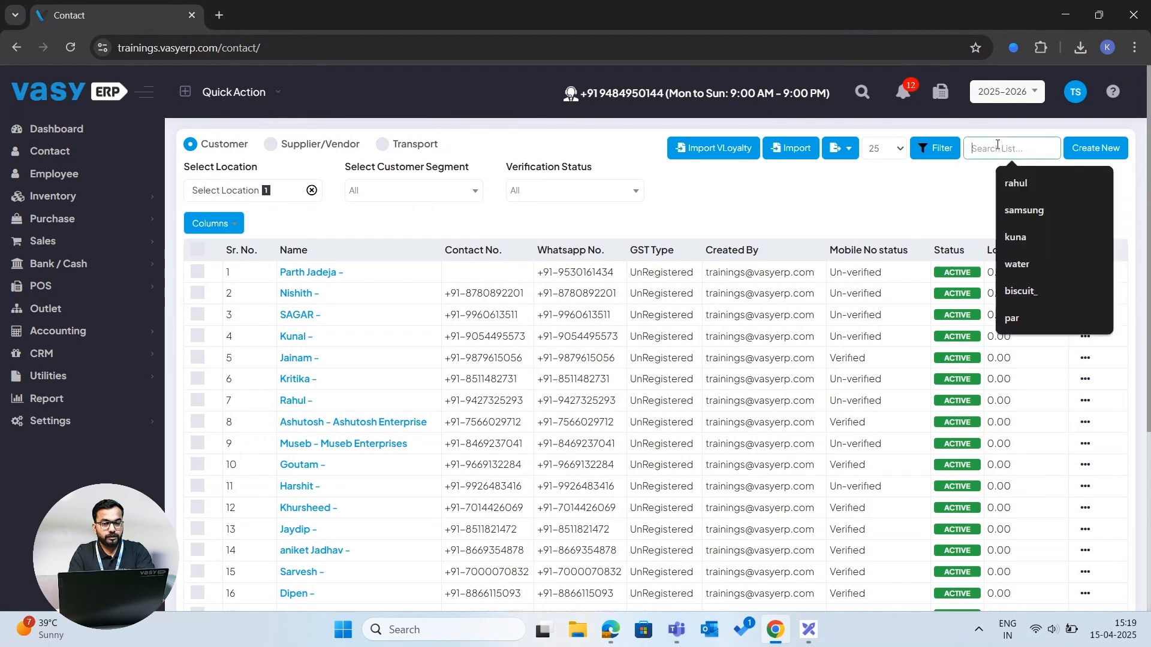
left_click(961, 181)
left_click(993, 154)
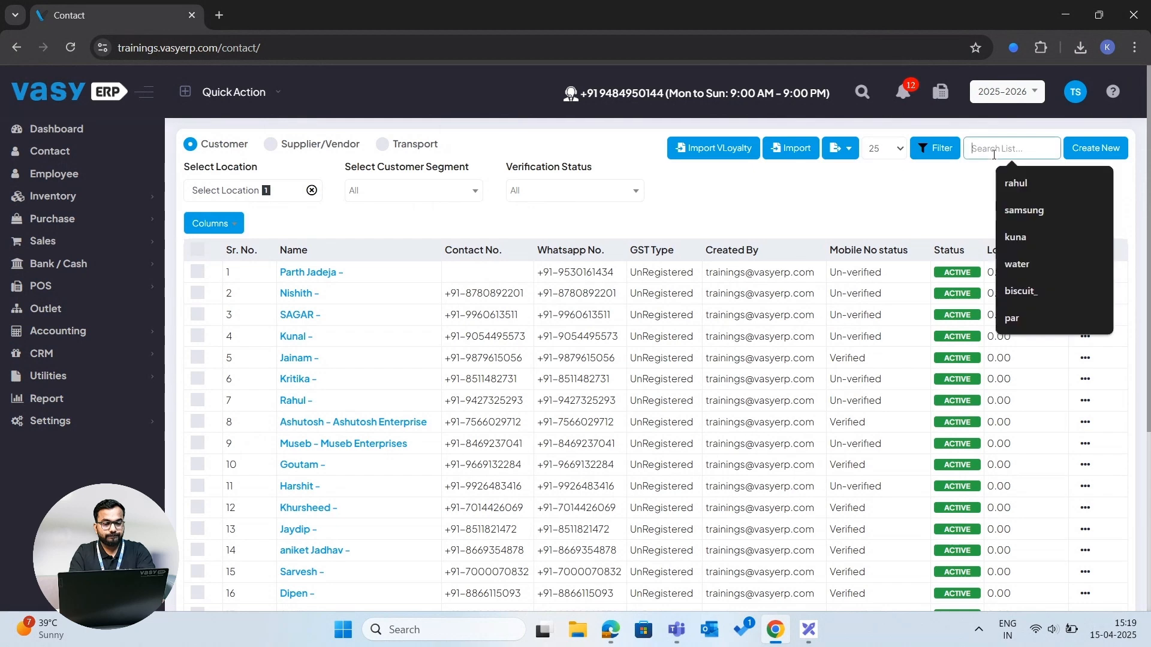
type("parth")
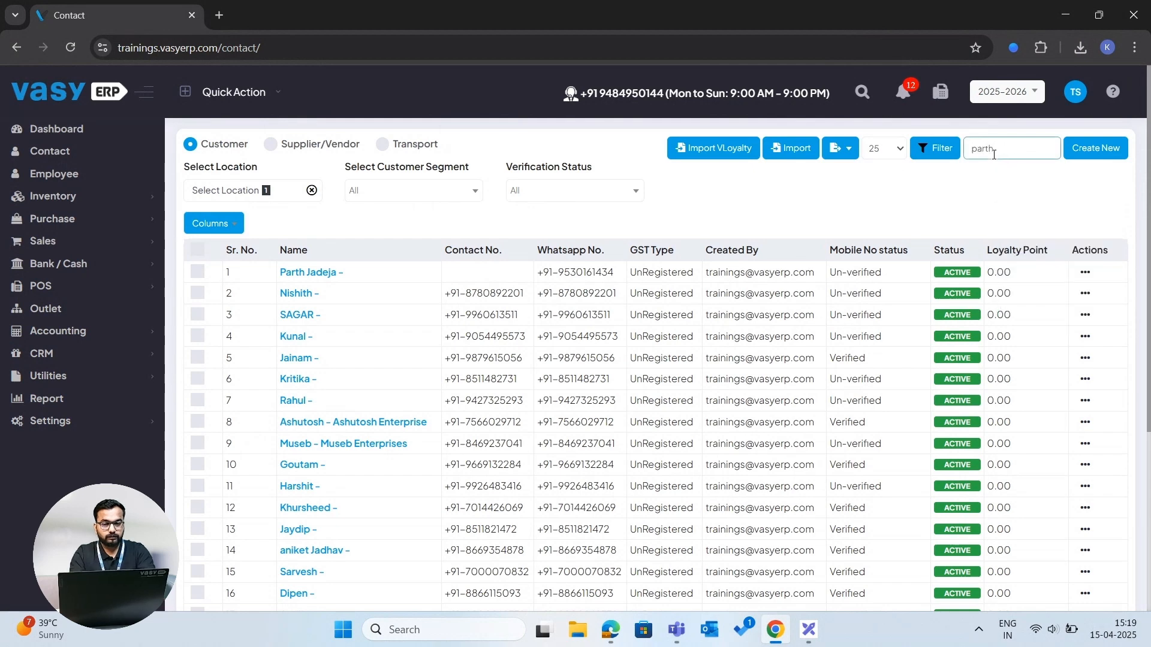
left_click(808, 186)
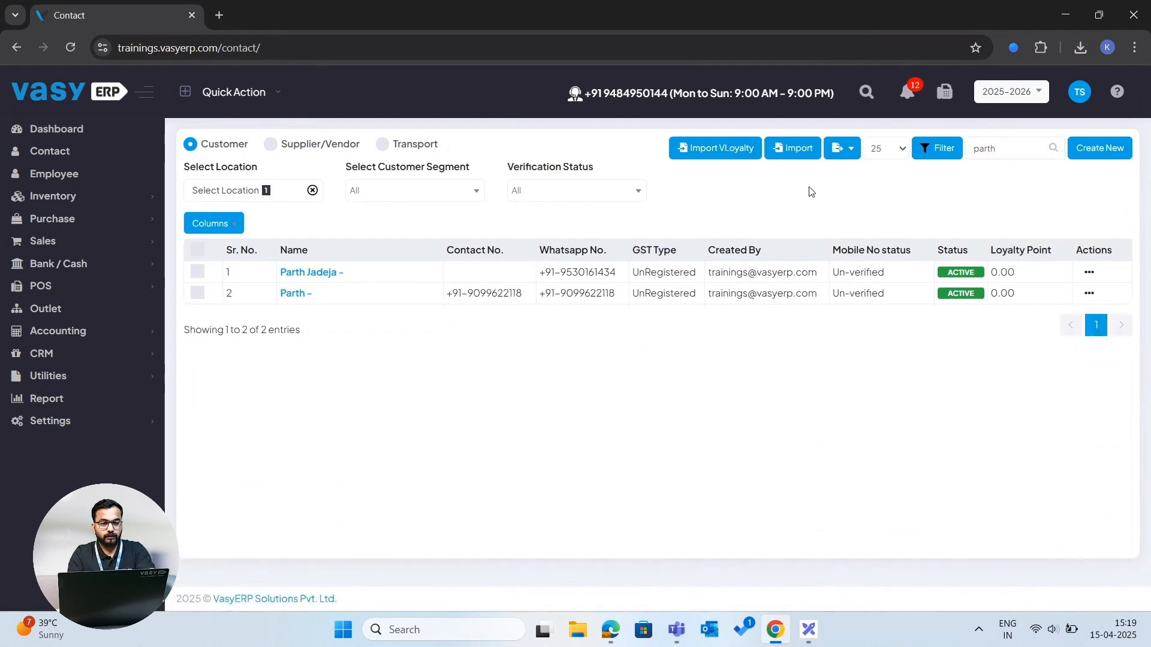
- View the Supplier/Vendor and Transport contact lists with the same search
left_click(270, 145)
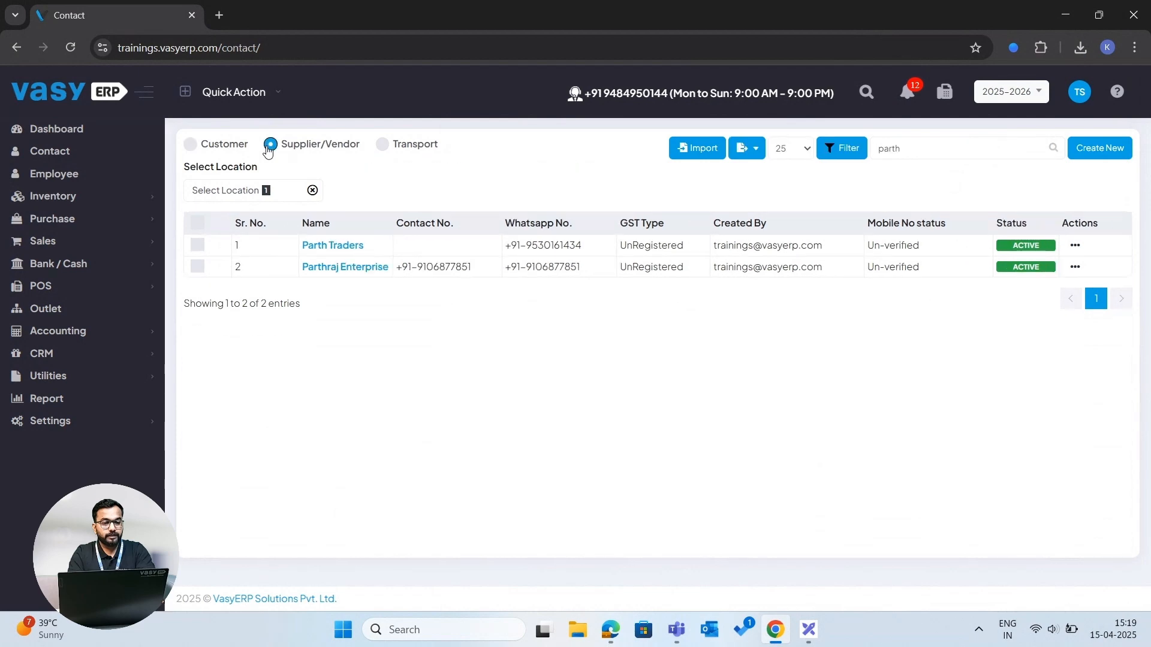
left_click(382, 146)
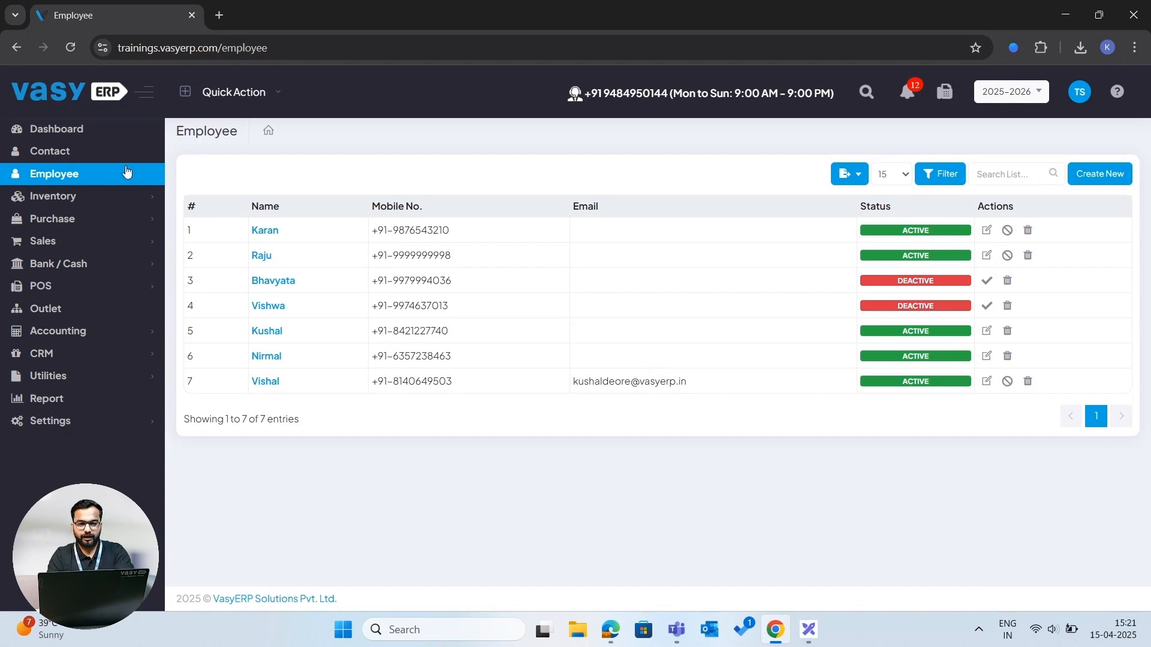
- Open the Employee module, start a new employee, and enable the Salary Account option
left_click(93, 176)
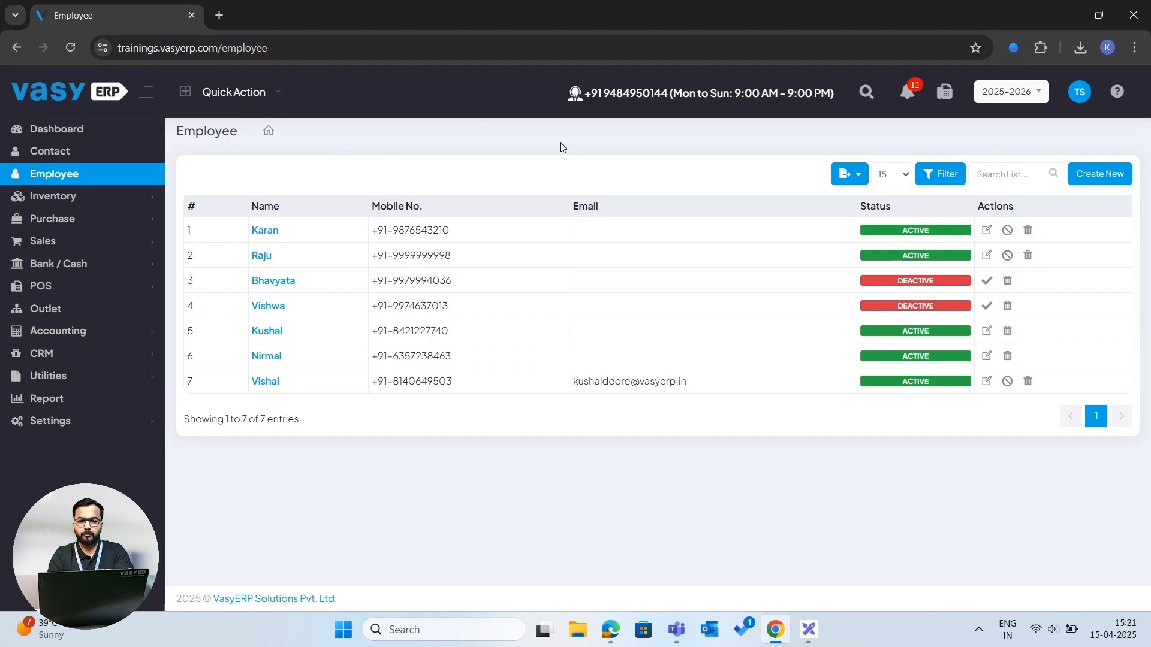
left_click(1101, 177)
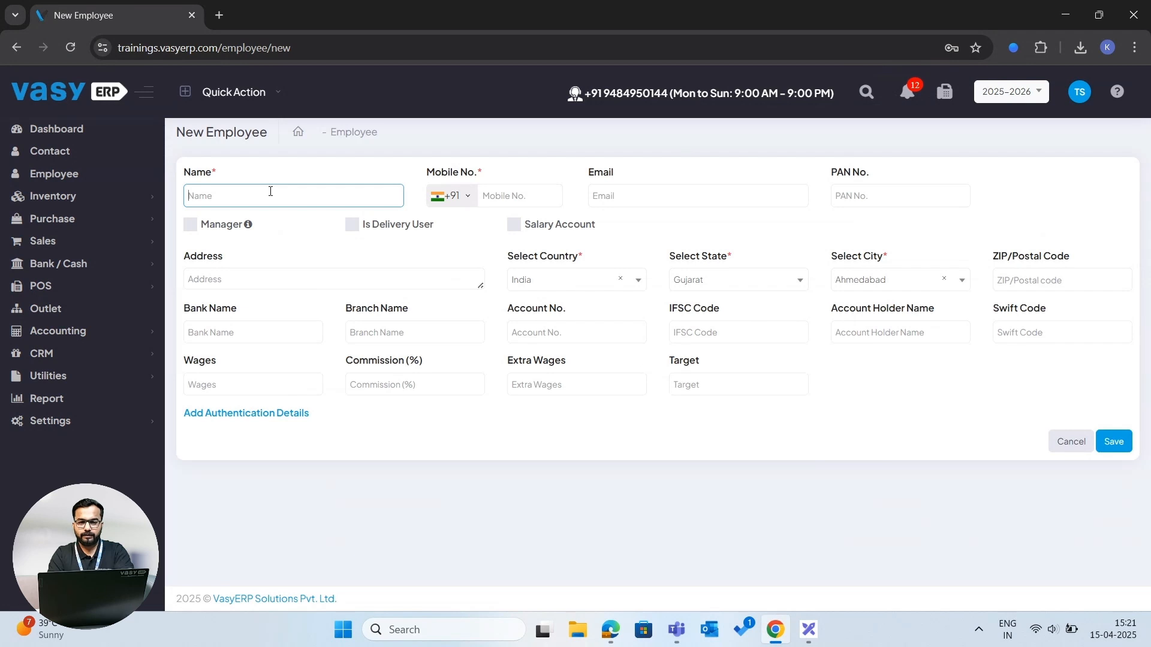
left_click(520, 198)
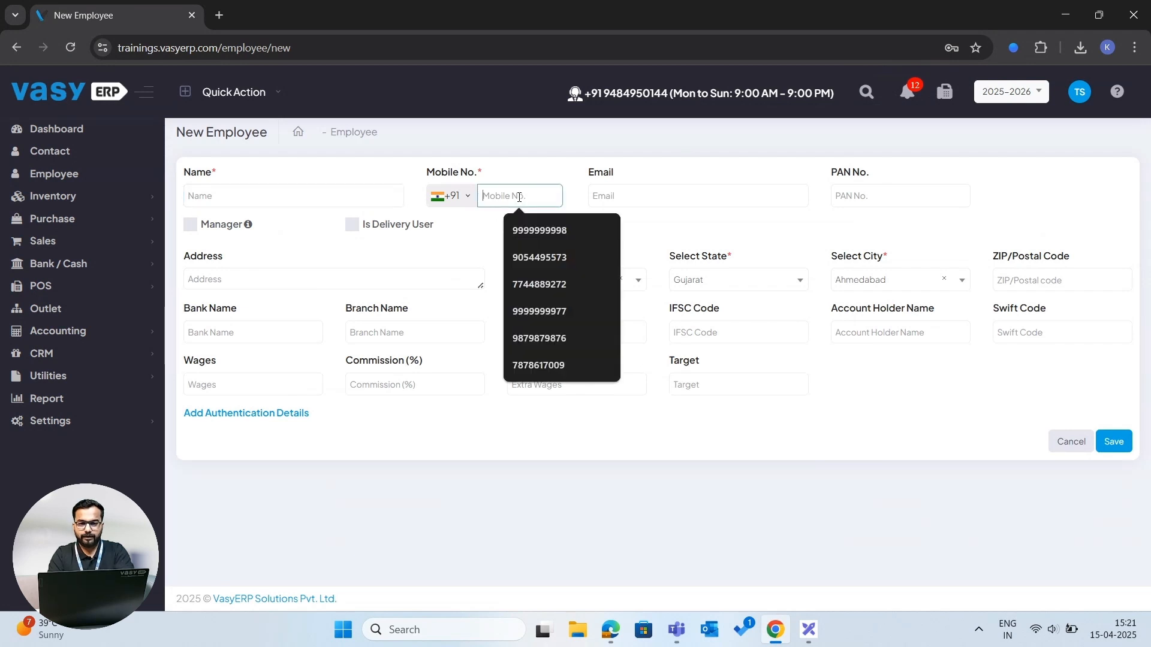
left_click(470, 226)
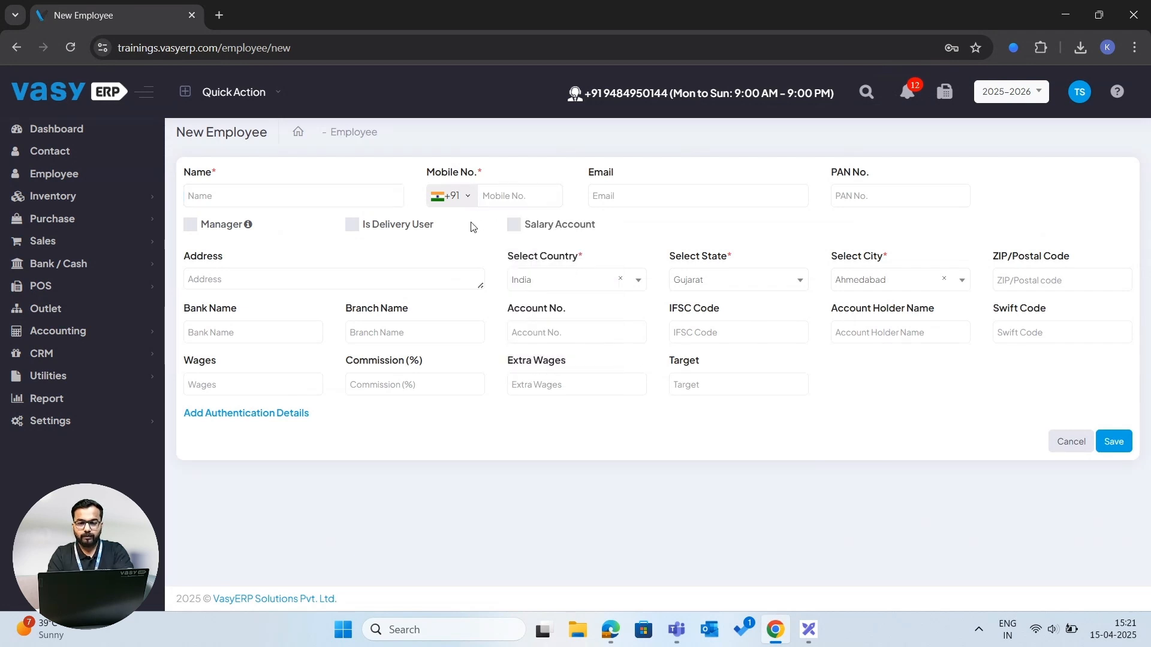
left_click(515, 228)
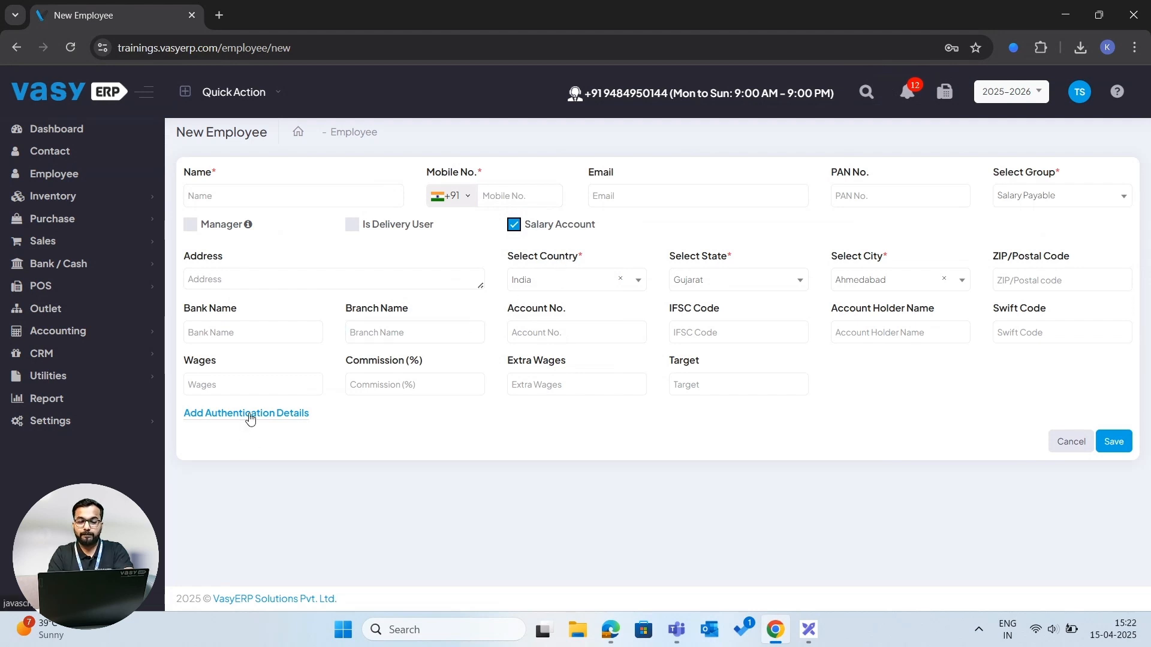
- Add authentication details to the employee form and view the user name, password and role options
left_click(251, 415)
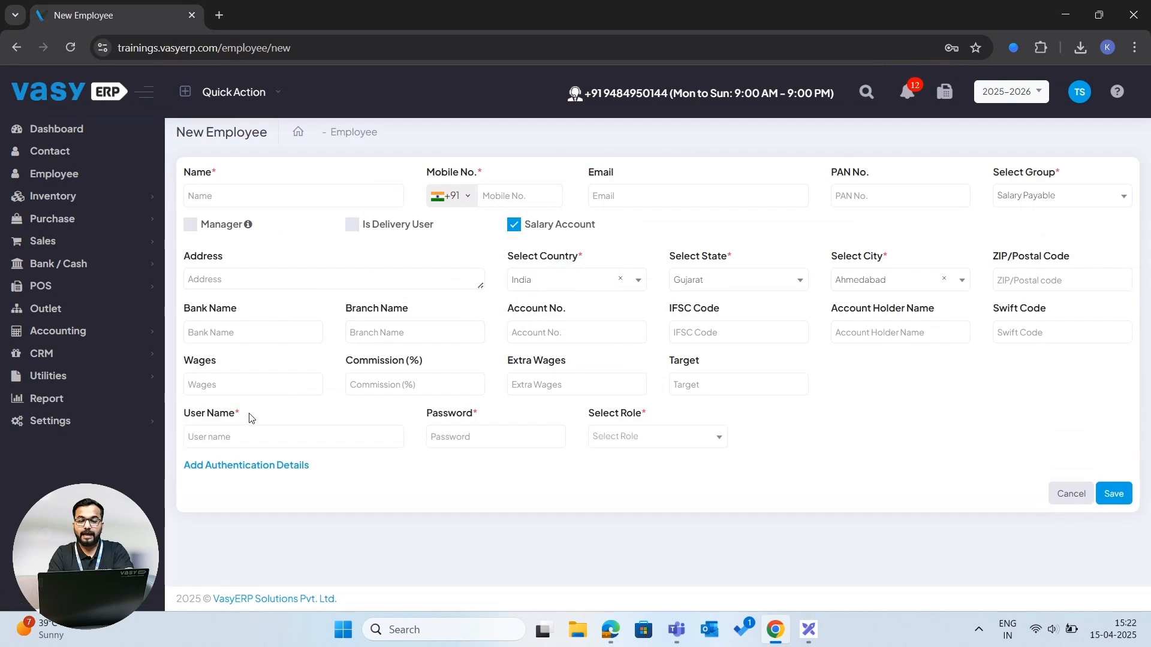
left_click(249, 437)
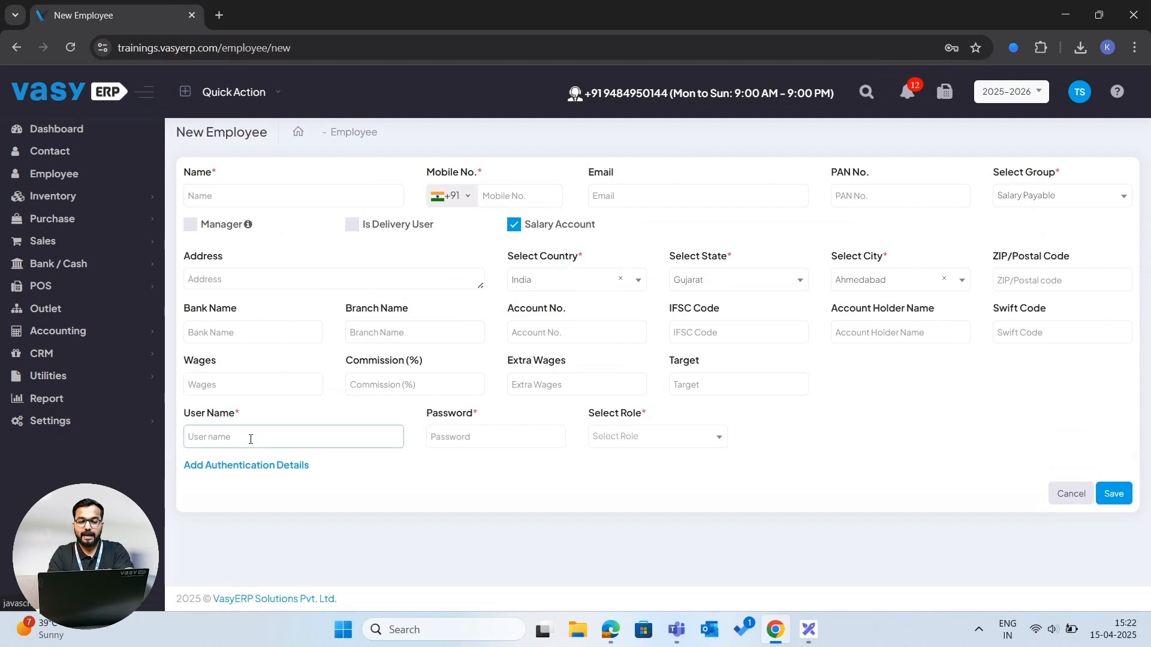
left_click(249, 438)
left_click(435, 436)
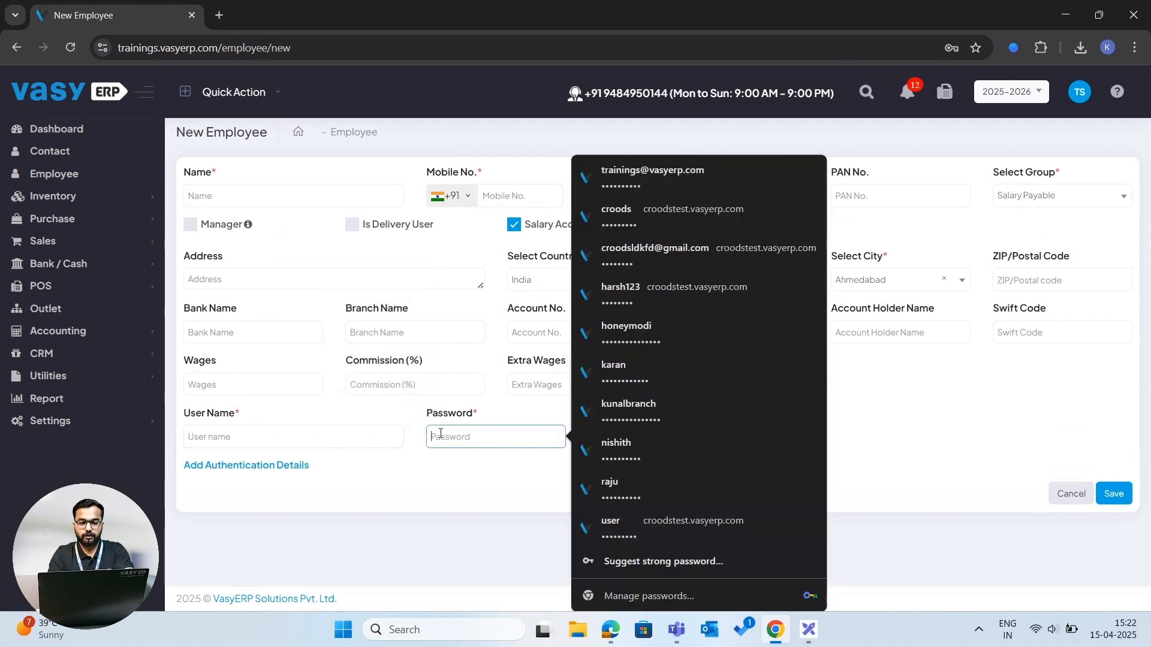
left_click(618, 437)
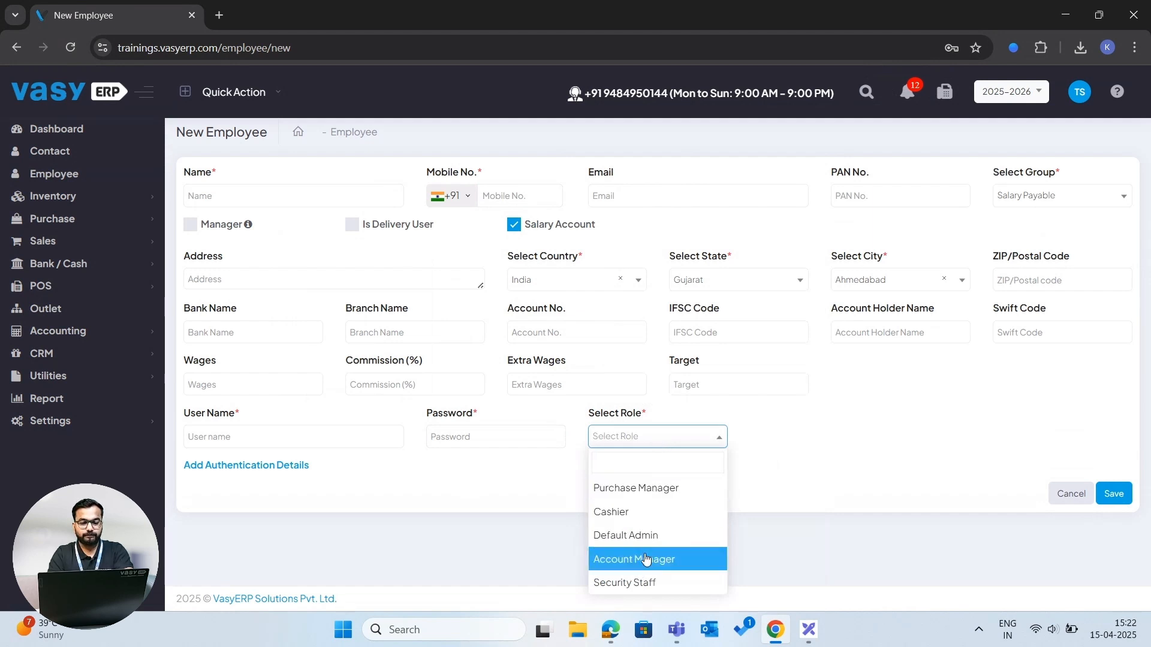
left_click(753, 461)
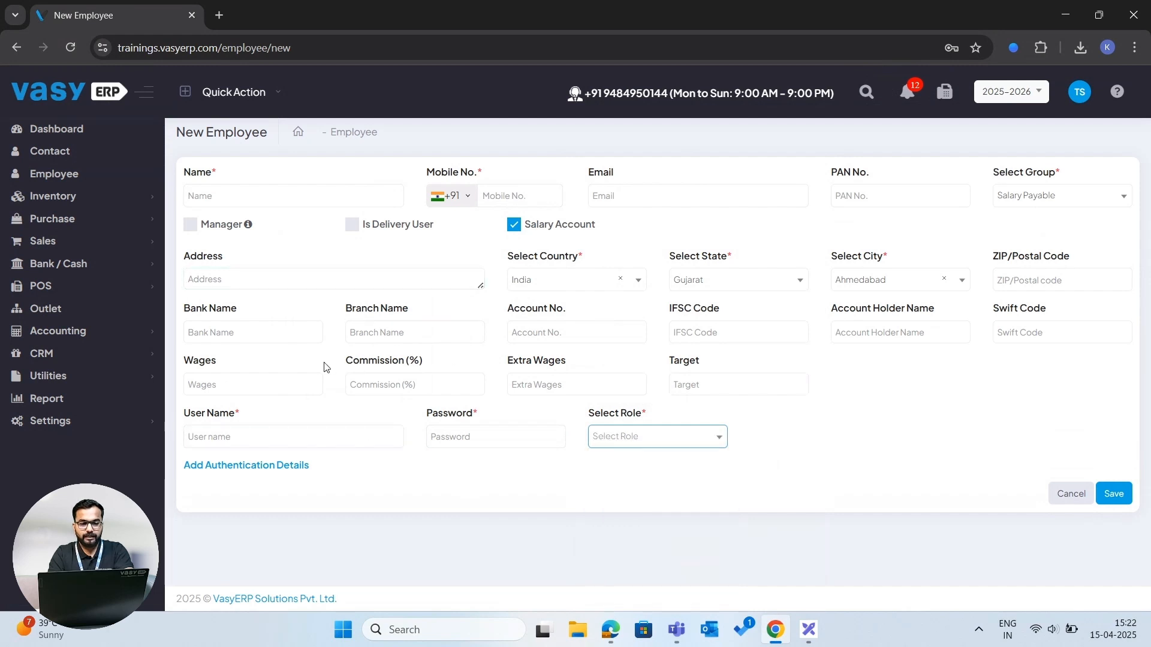
- Step through the wages, commission, extra wages and target fields, then try to save the employee form
left_click(249, 383)
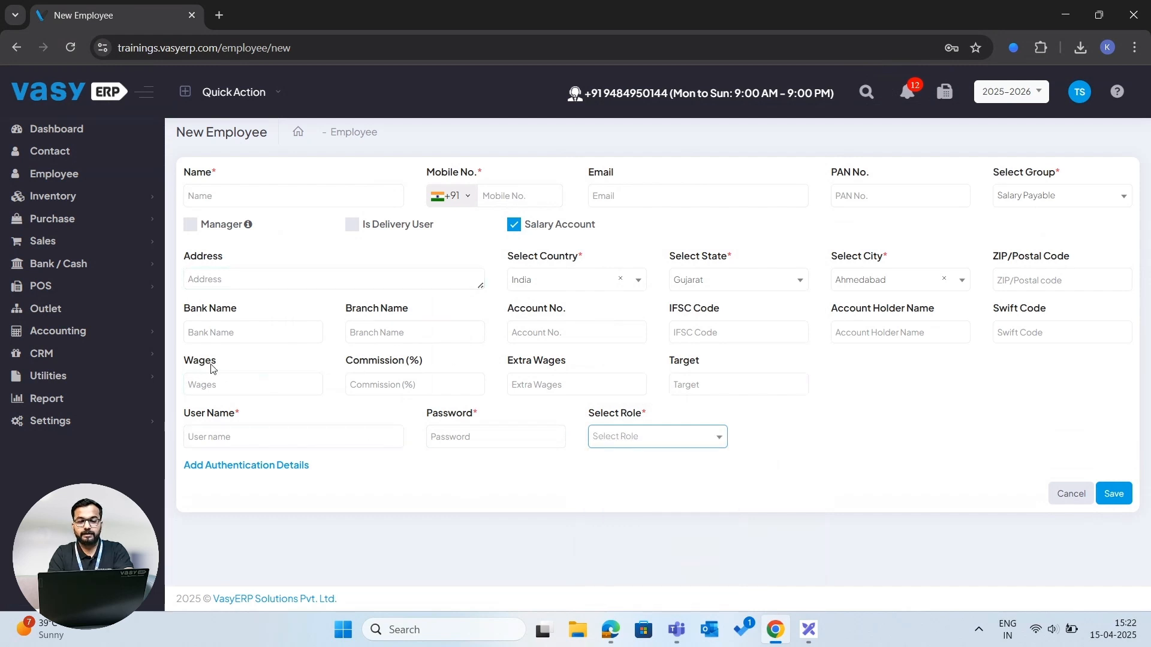
left_click(214, 384)
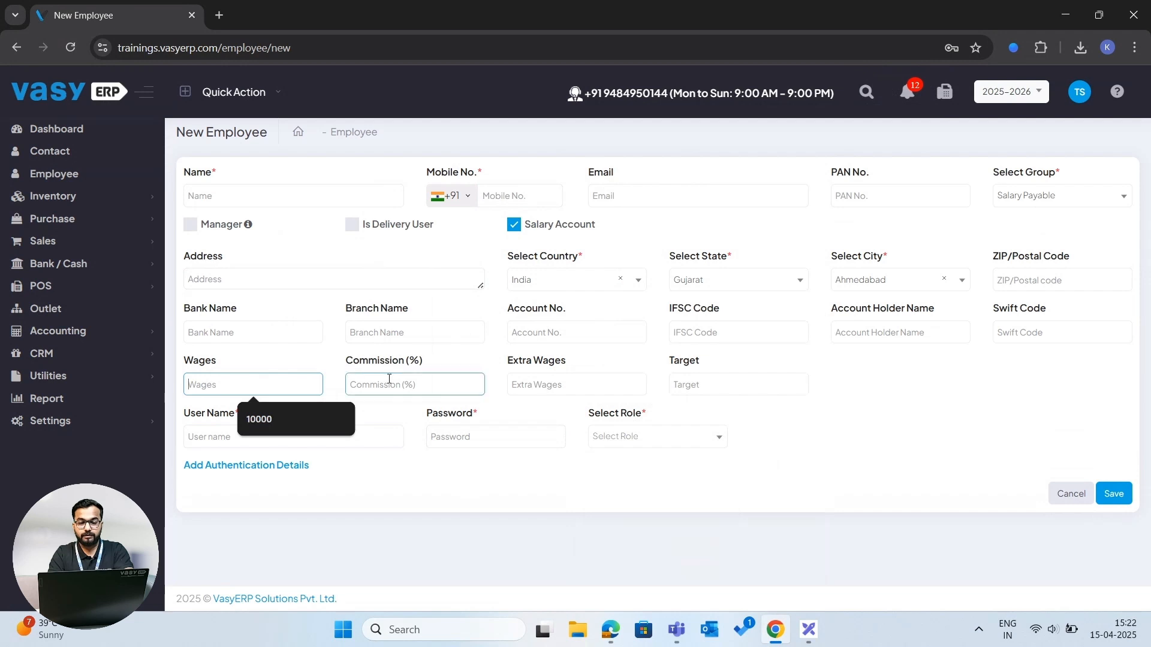
left_click(547, 375)
left_click(700, 378)
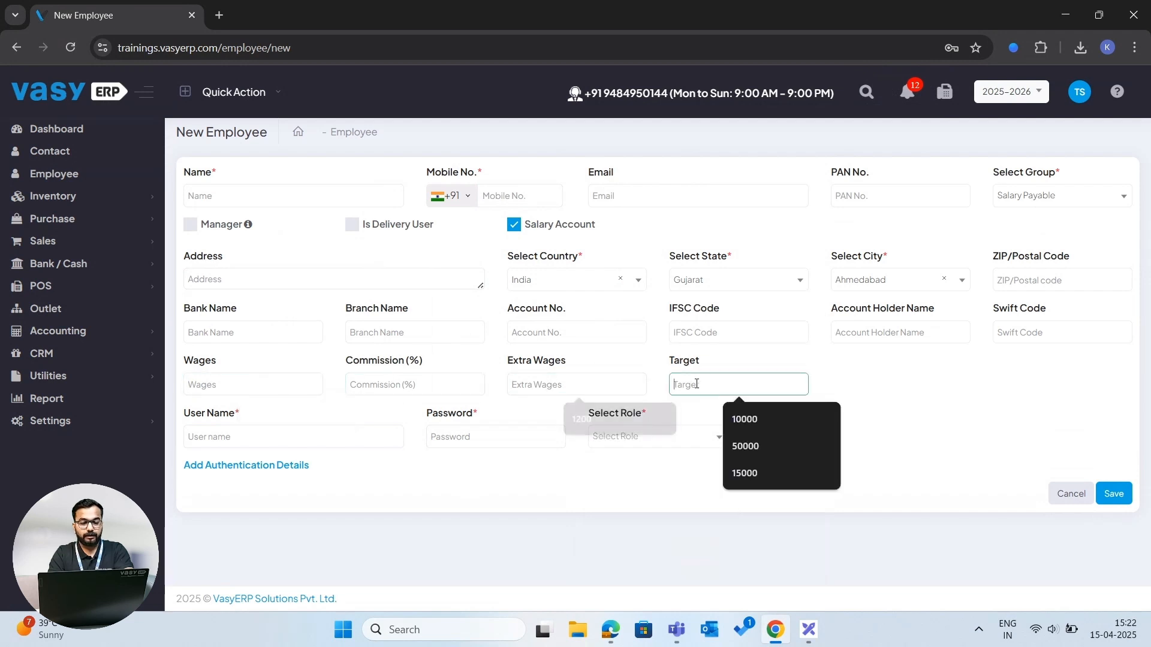
left_click(815, 379)
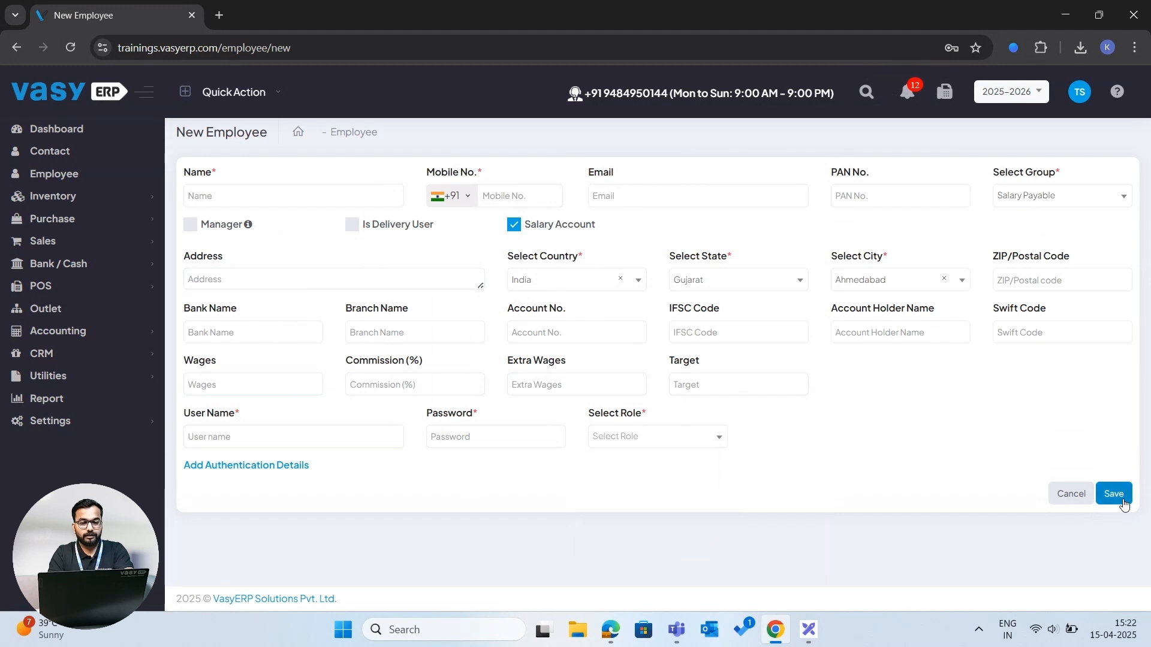
left_click(1113, 494)
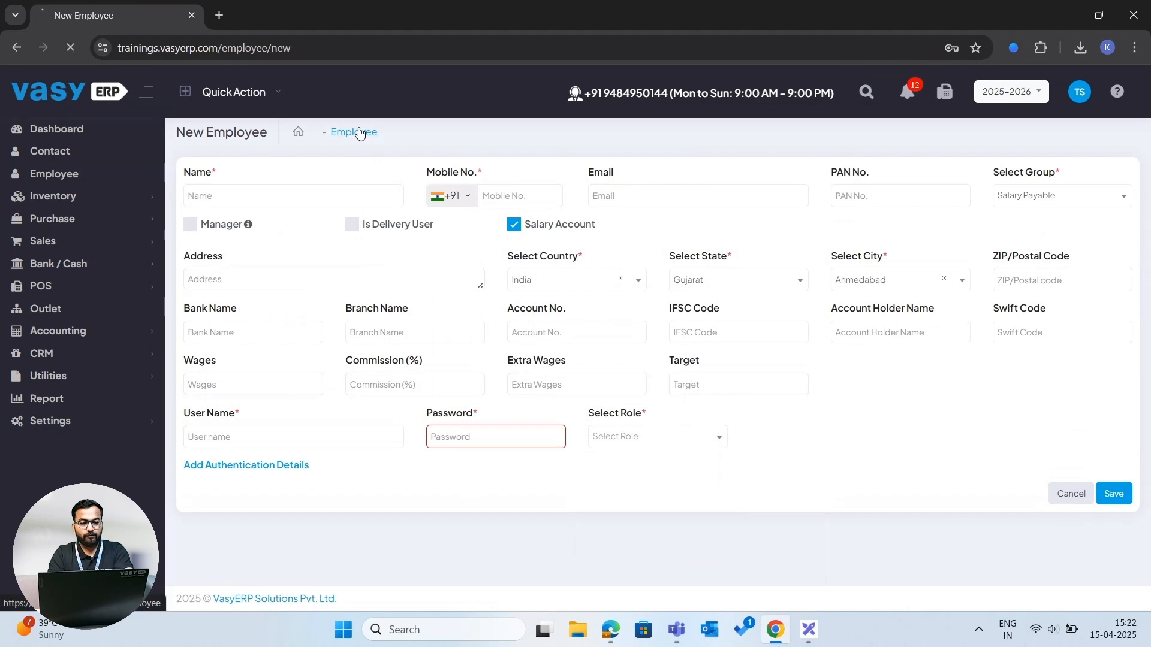
- Return to the employee list and open the Inventory product list
left_click(360, 133)
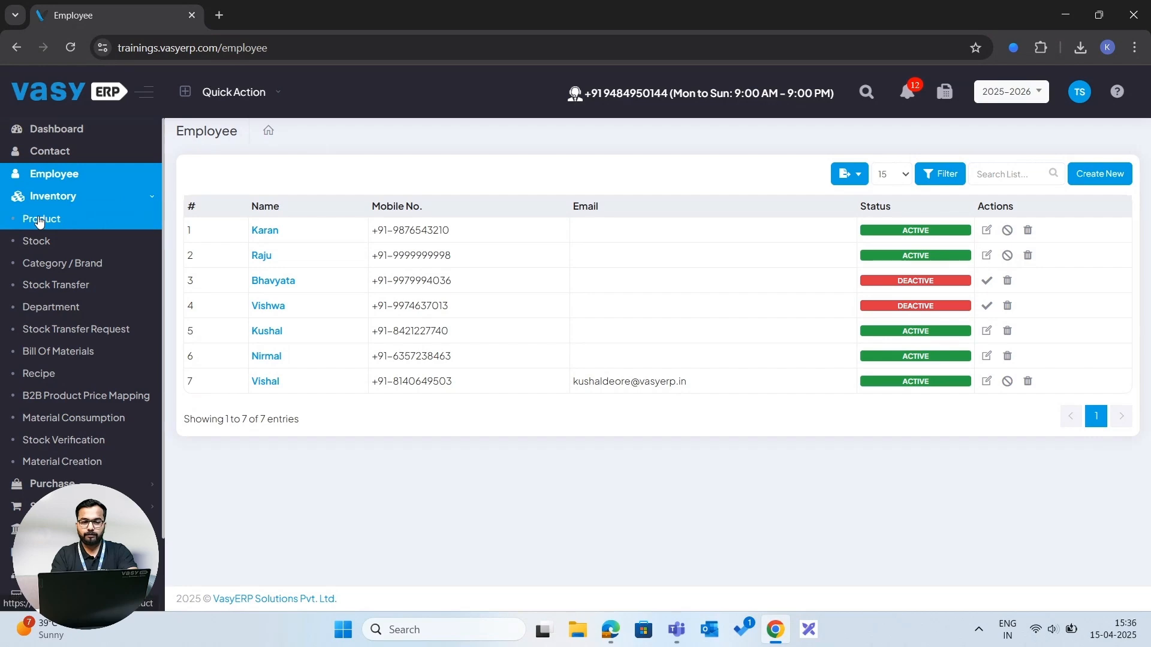
left_click(40, 220)
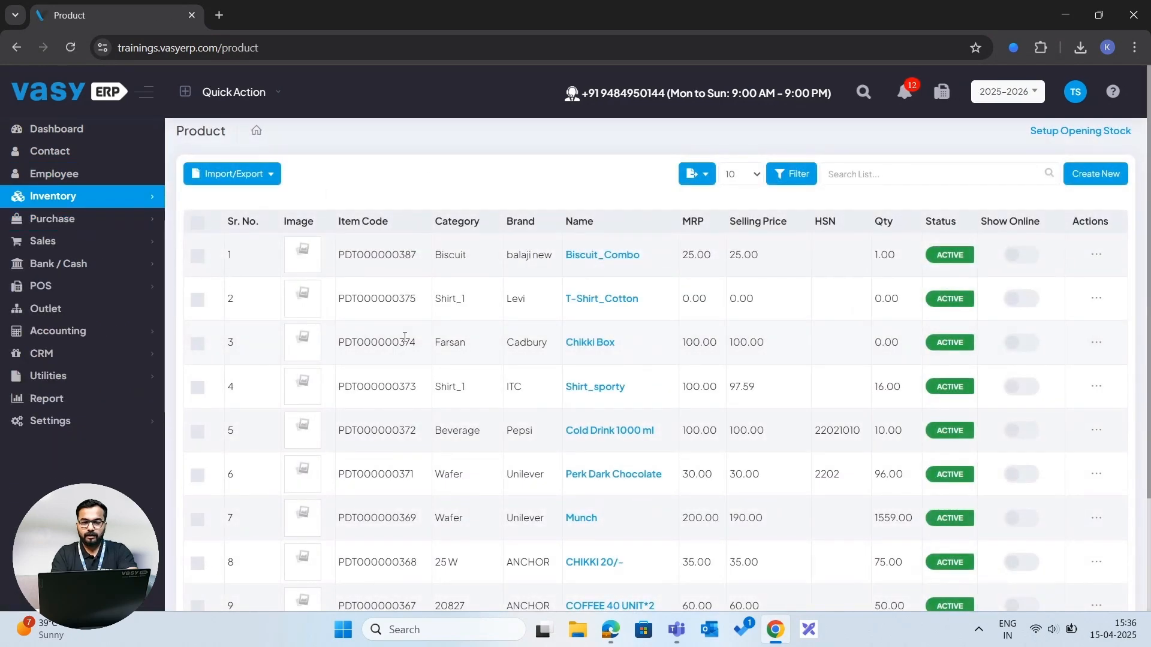
- Open a new product form and examine its general detail fields, including the brand selection
scroll(404, 336, "down", 3)
scroll(405, 337, "up", 3)
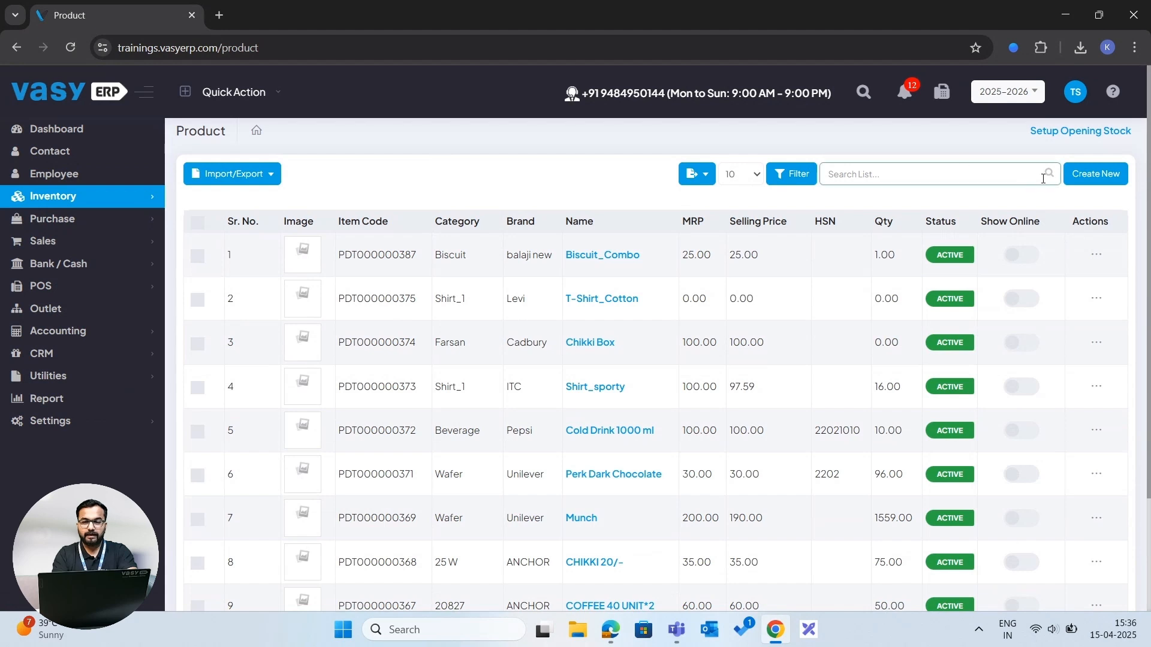
left_click(1089, 182)
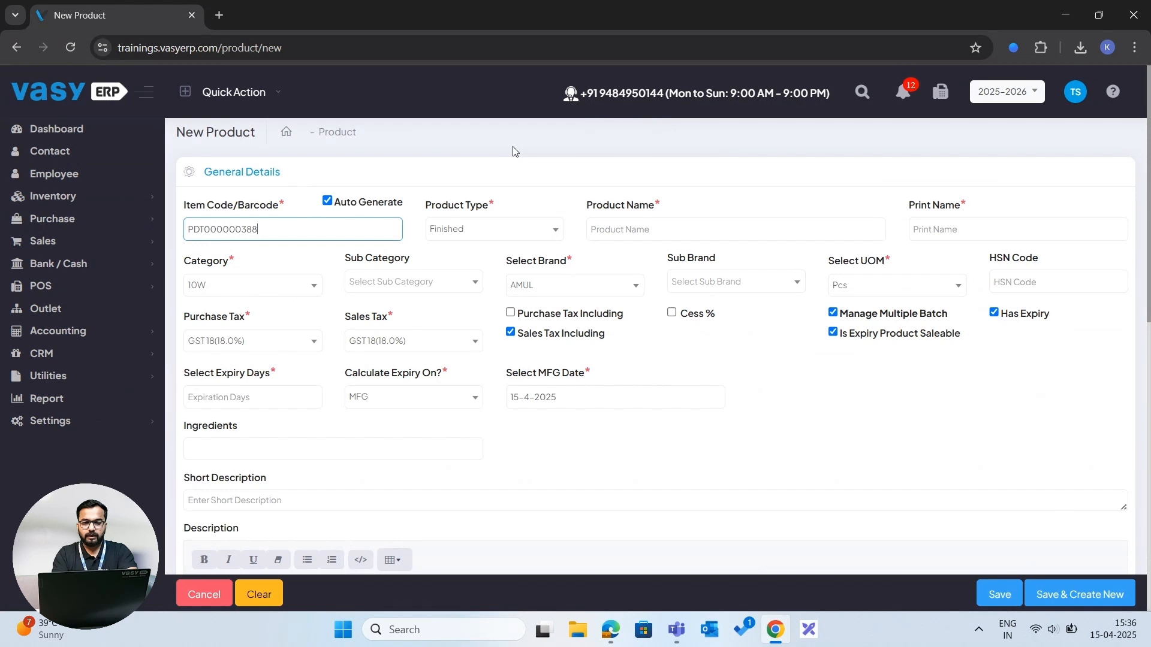
scroll(513, 150, "down", 2)
scroll(513, 150, "up", 2)
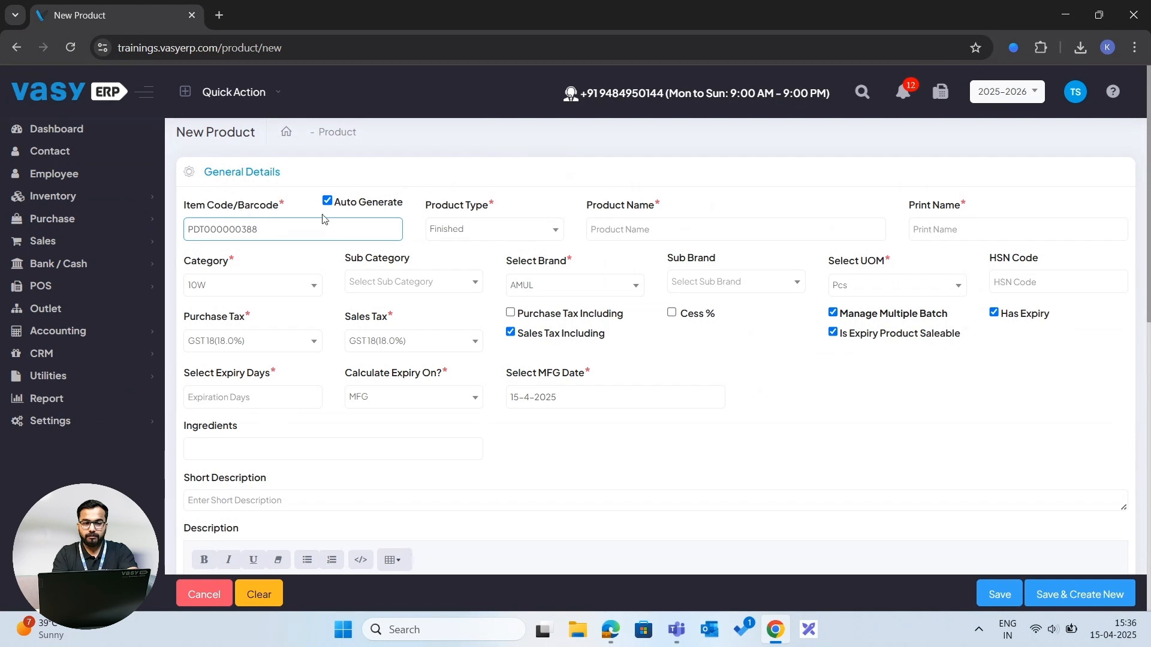
left_click(631, 231)
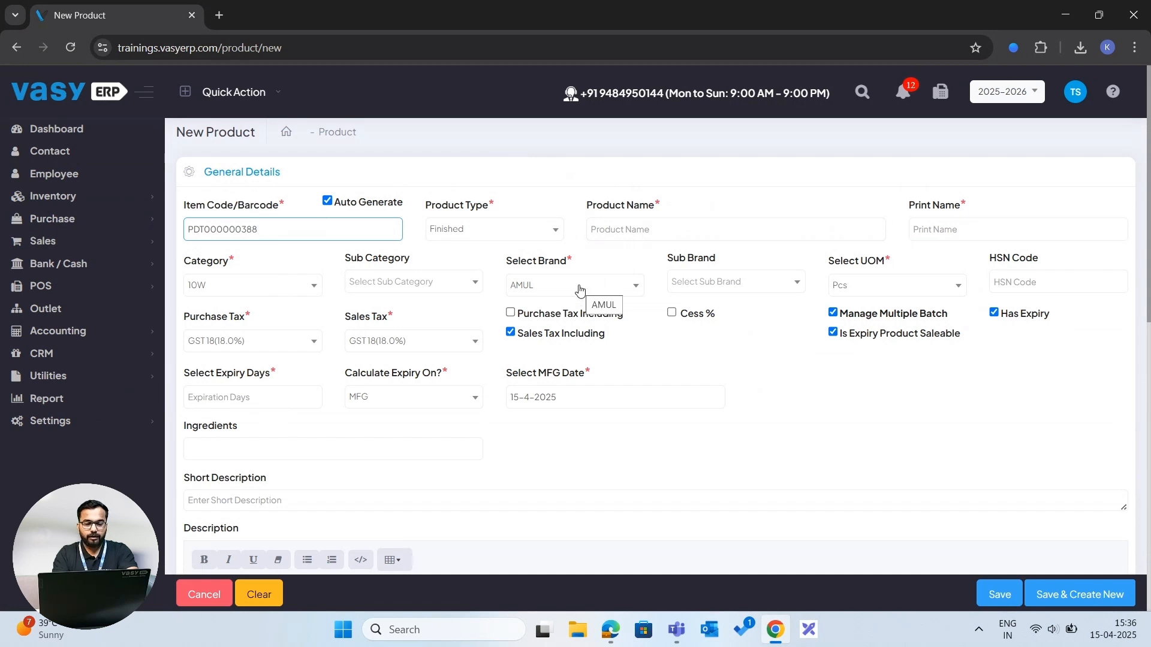
- Turn the Manage Multiple Batch option off and back on in the product form
scroll(579, 290, "down", 1)
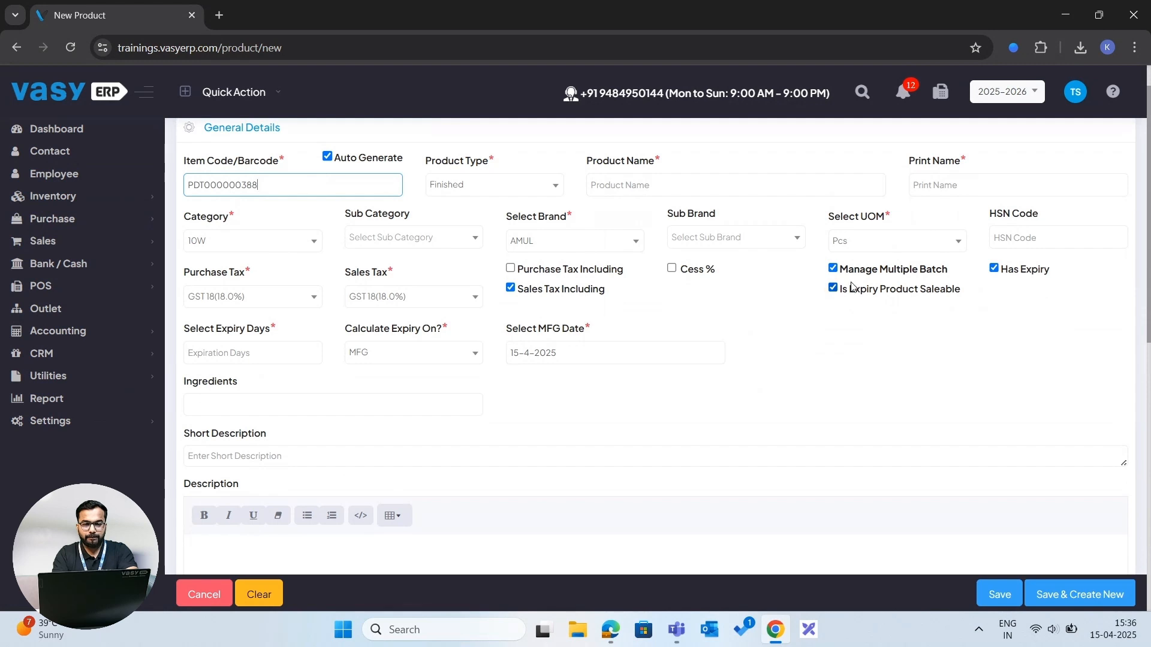
left_click(833, 269)
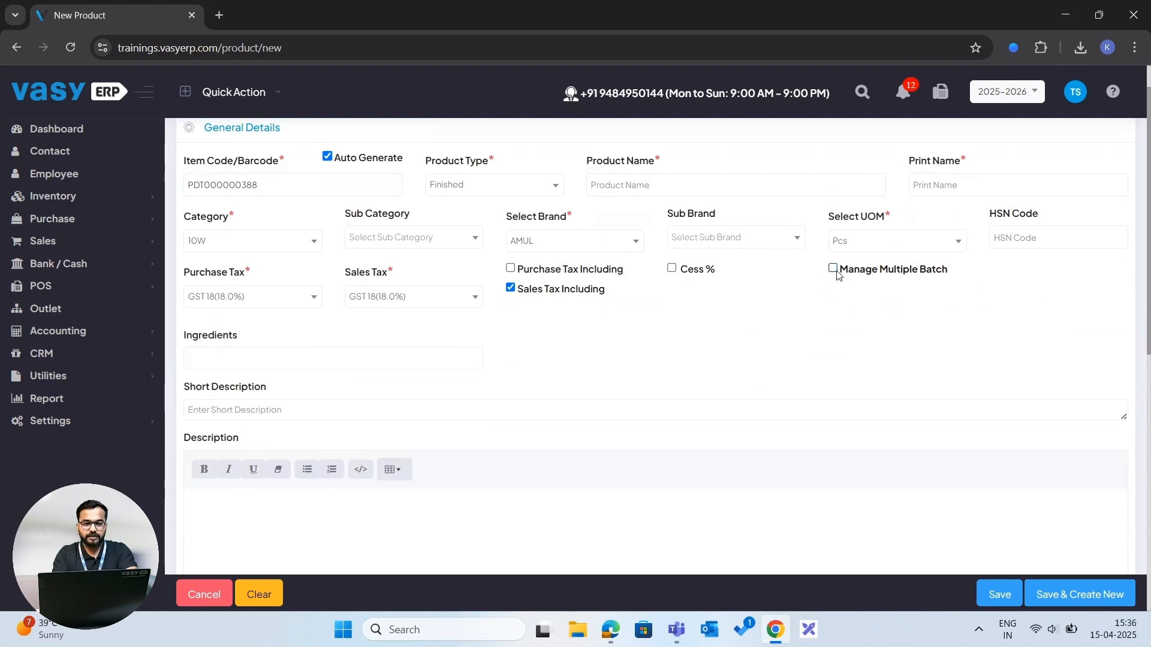
left_click(836, 272)
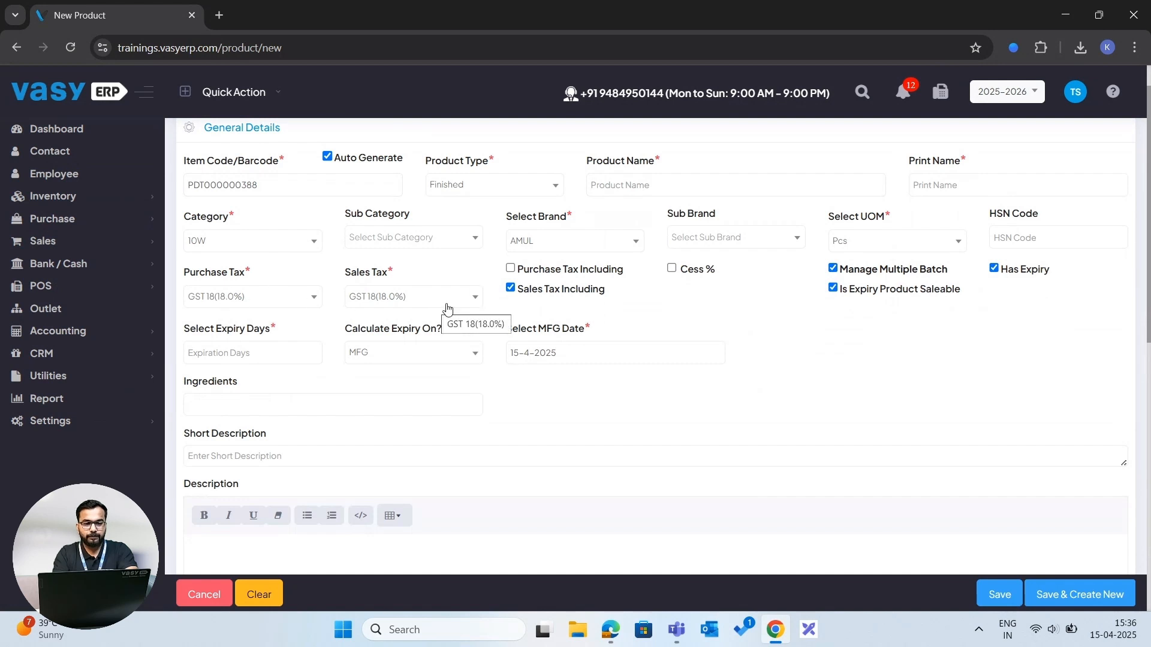
- Move down to the pricing details and add a variants section to the new product
scroll(458, 303, "down", 1)
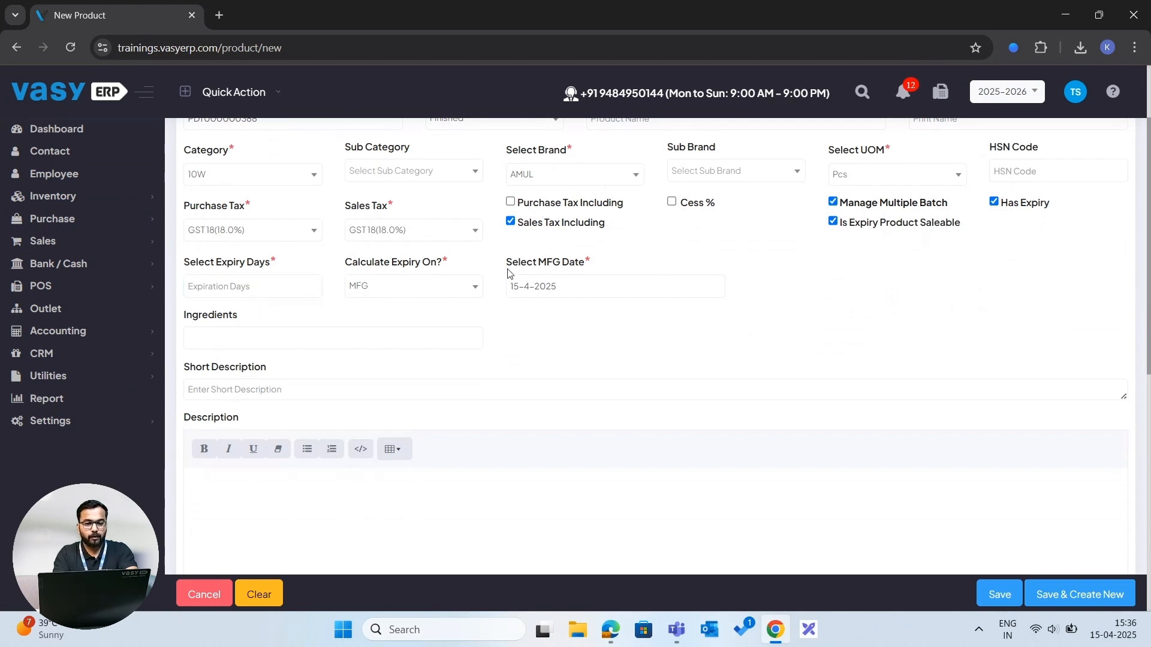
scroll(552, 284, "down", 8)
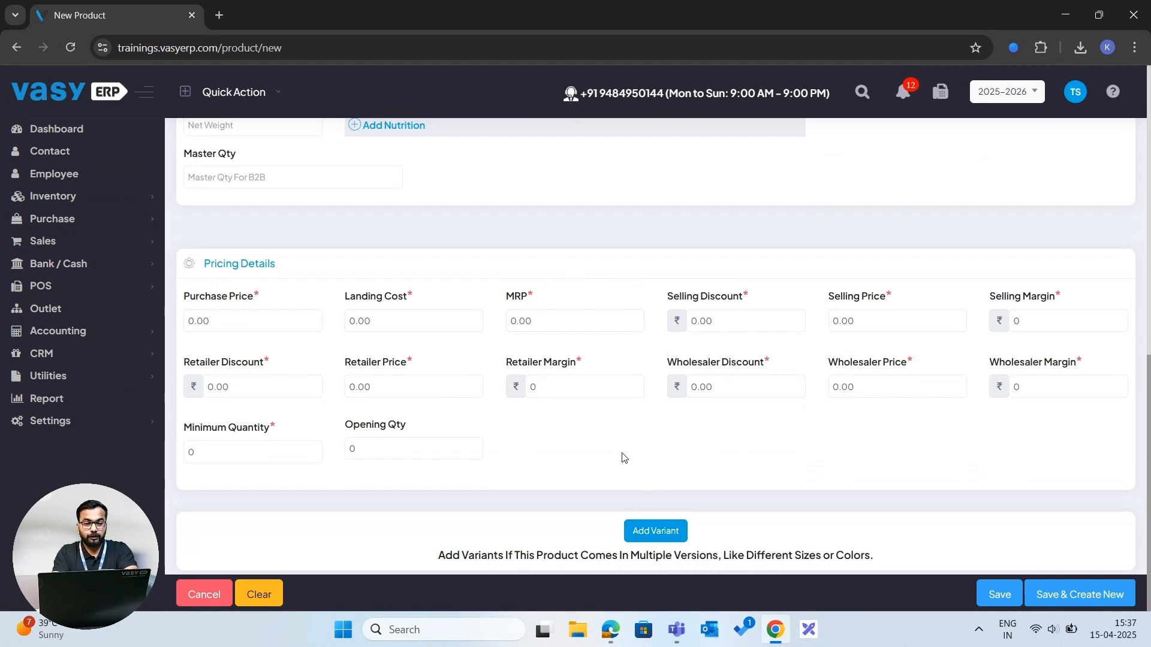
left_click(657, 532)
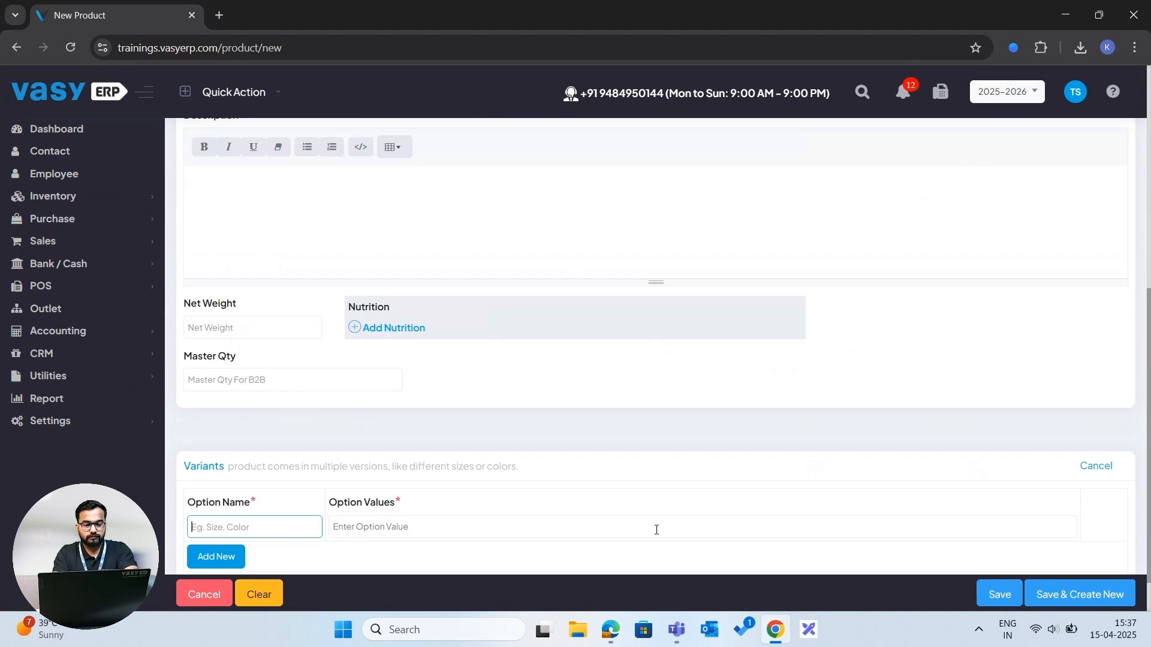
- Try to save the new product, and return to the product list
scroll(656, 530, "down", 1)
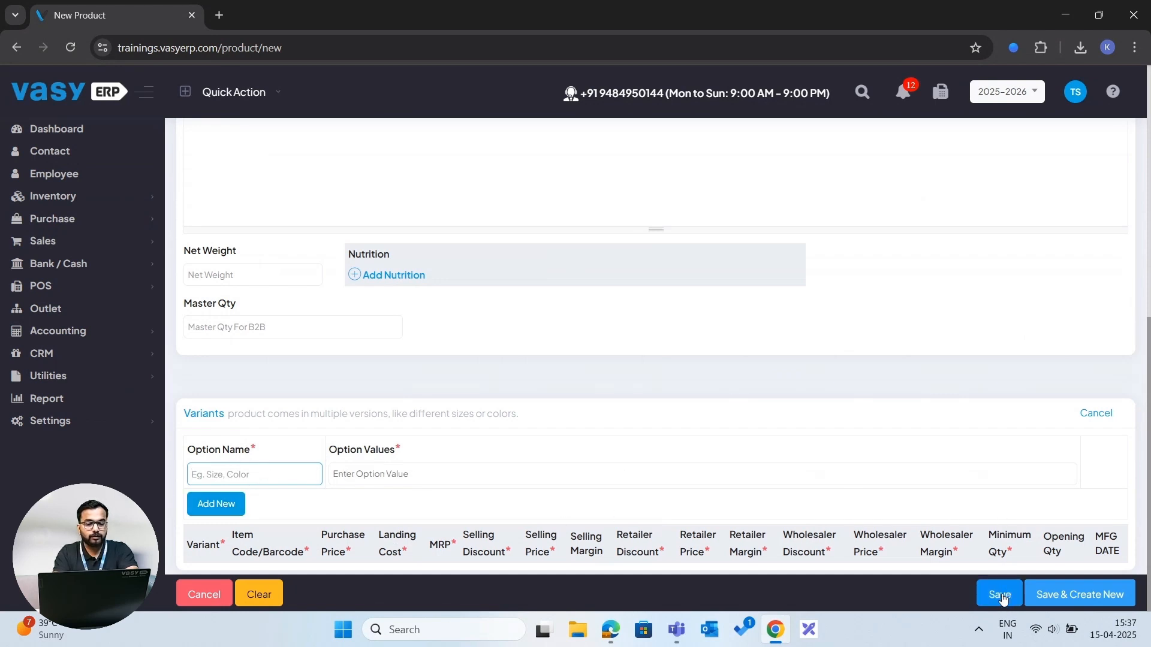
left_click(1000, 595)
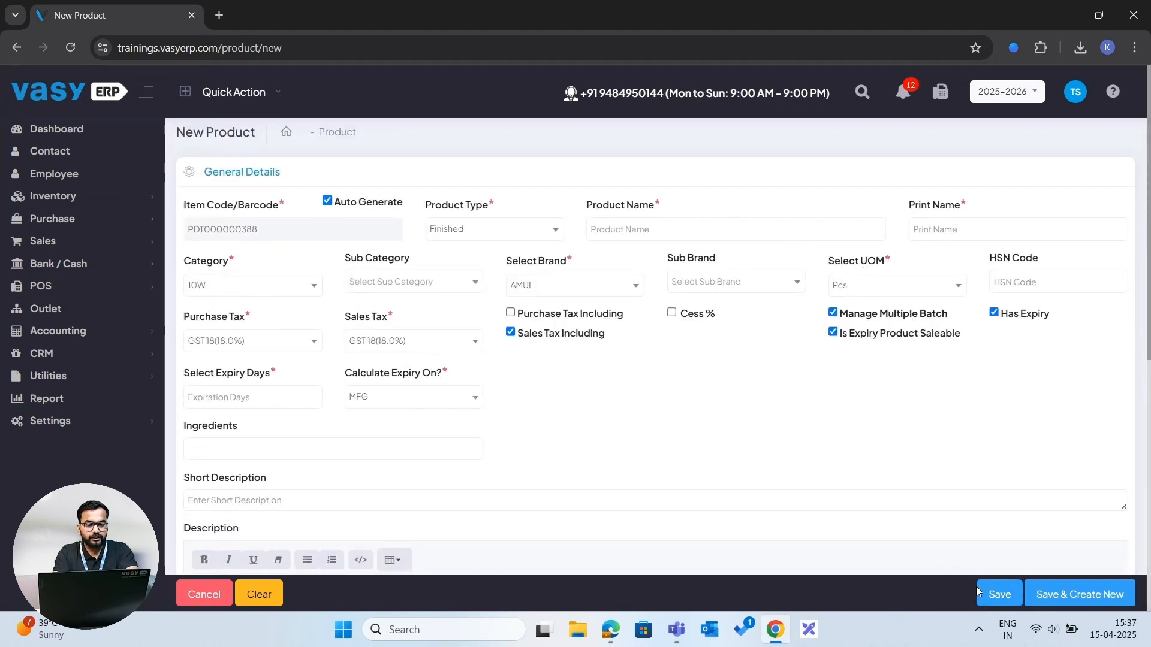
left_click(336, 132)
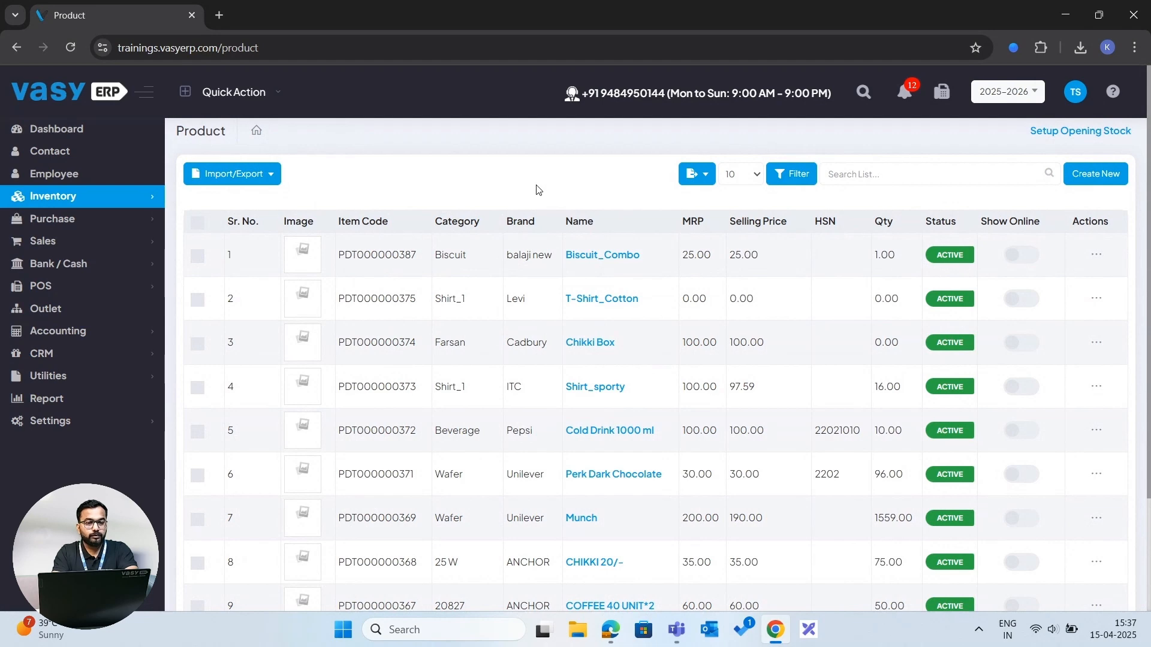
- Open the Import/Export options and the filter panel on the product list
left_click(268, 178)
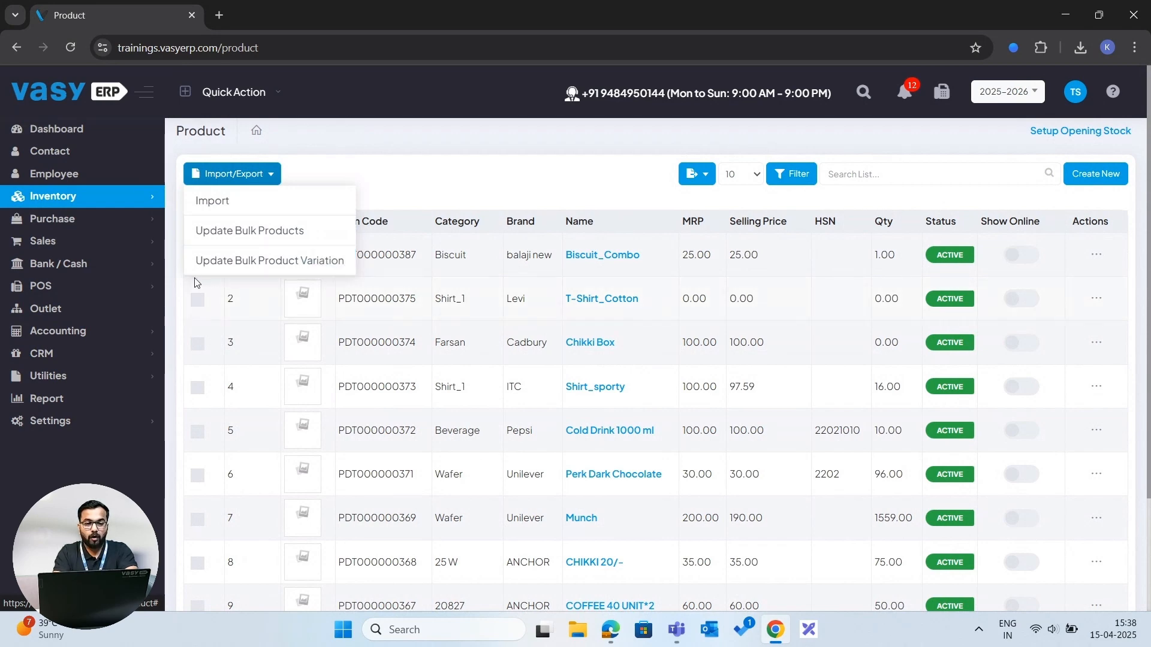
left_click(436, 191)
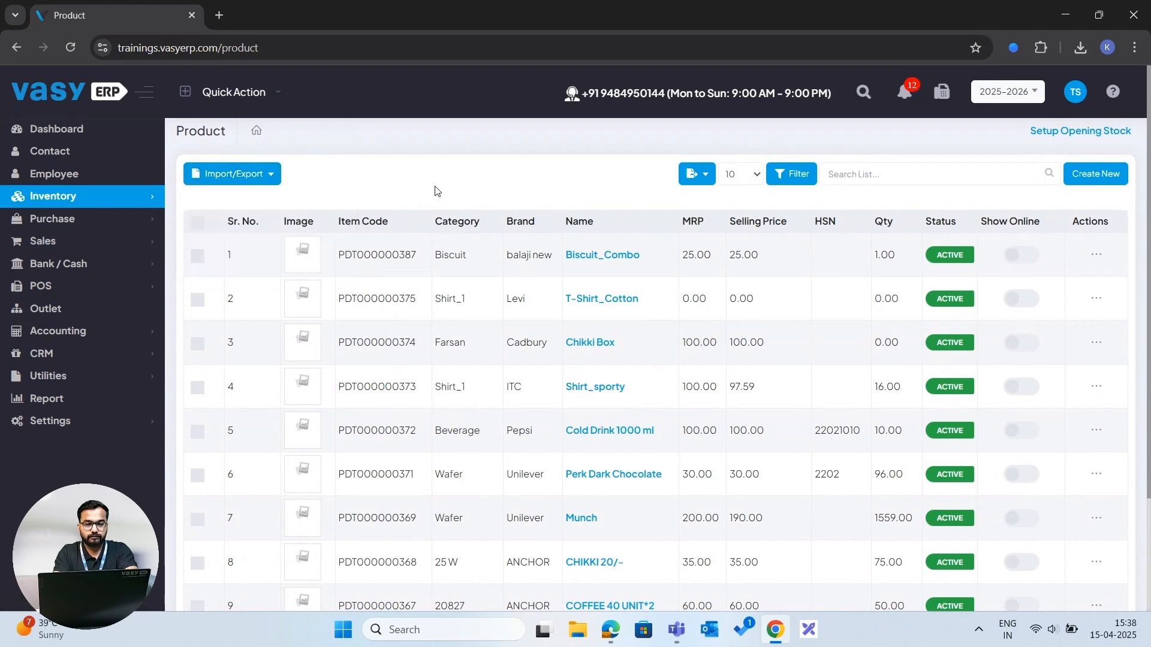
left_click(787, 185)
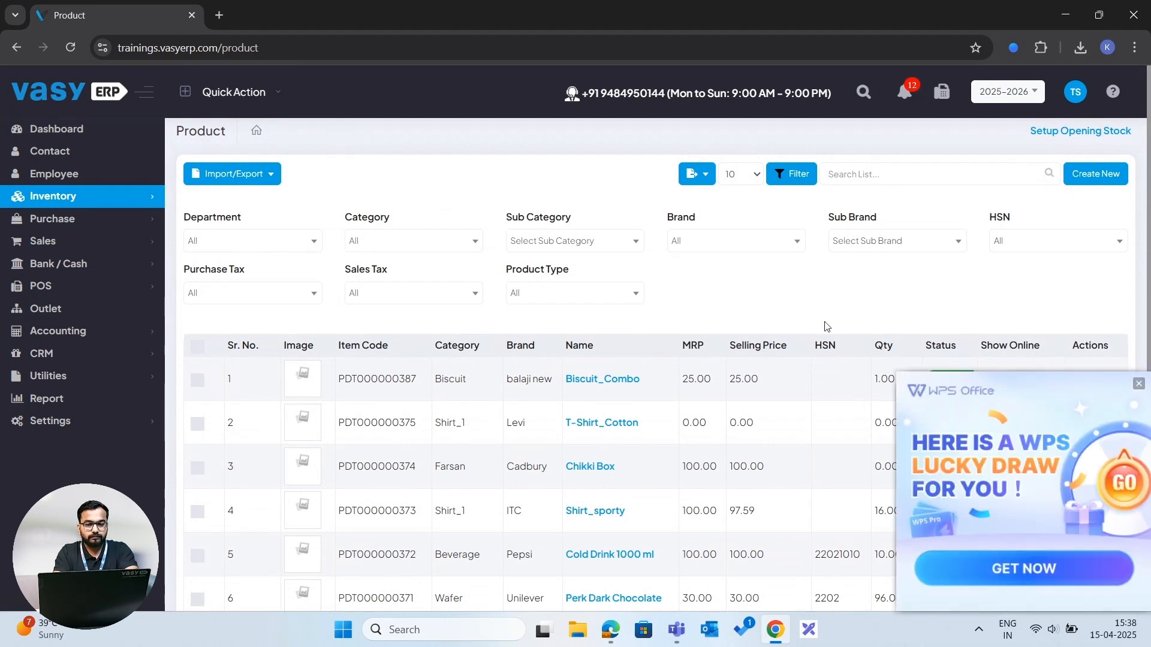
left_click(1138, 384)
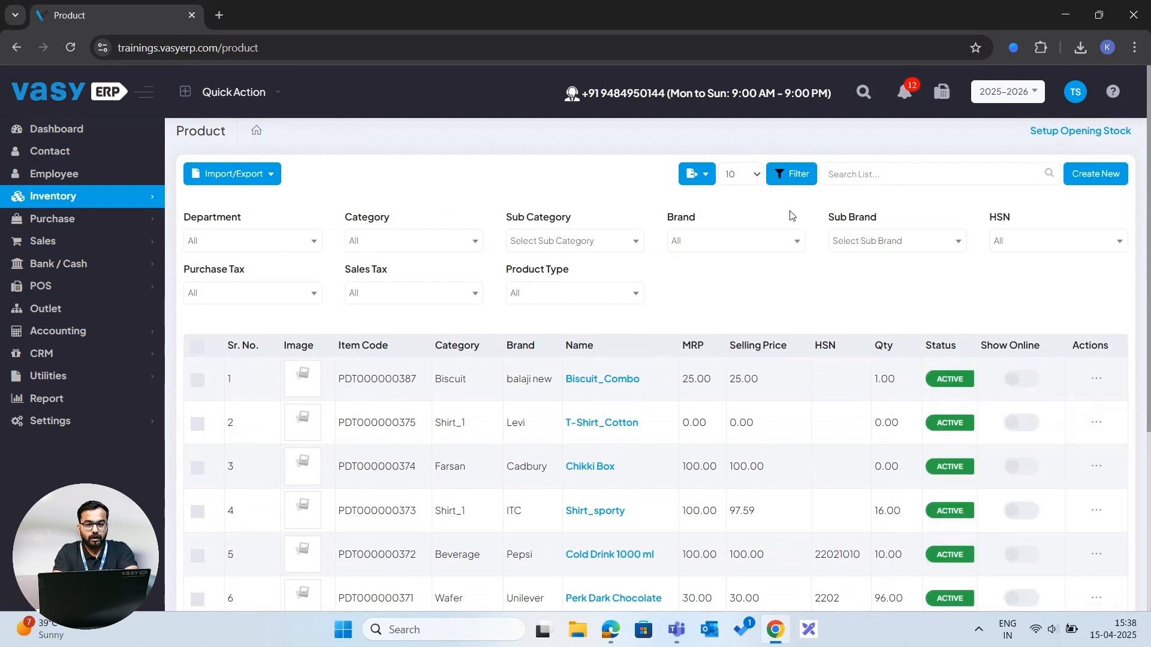
- Open the rows-per-page choices and the Setup Opening Stock page
left_click(752, 176)
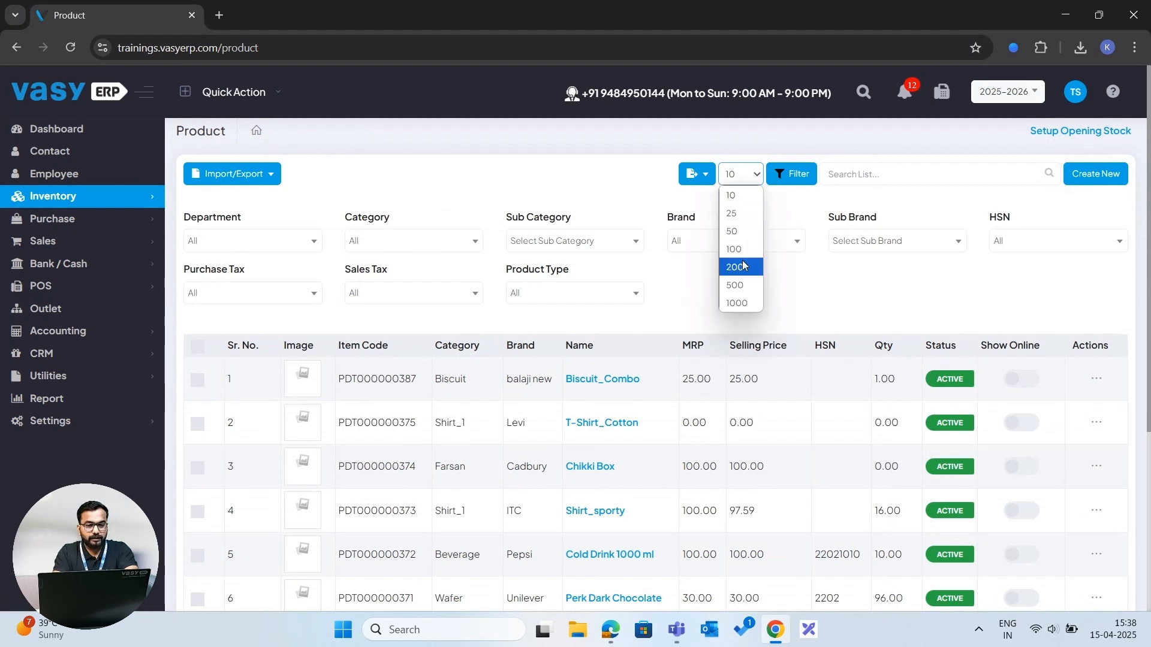
left_click(780, 221)
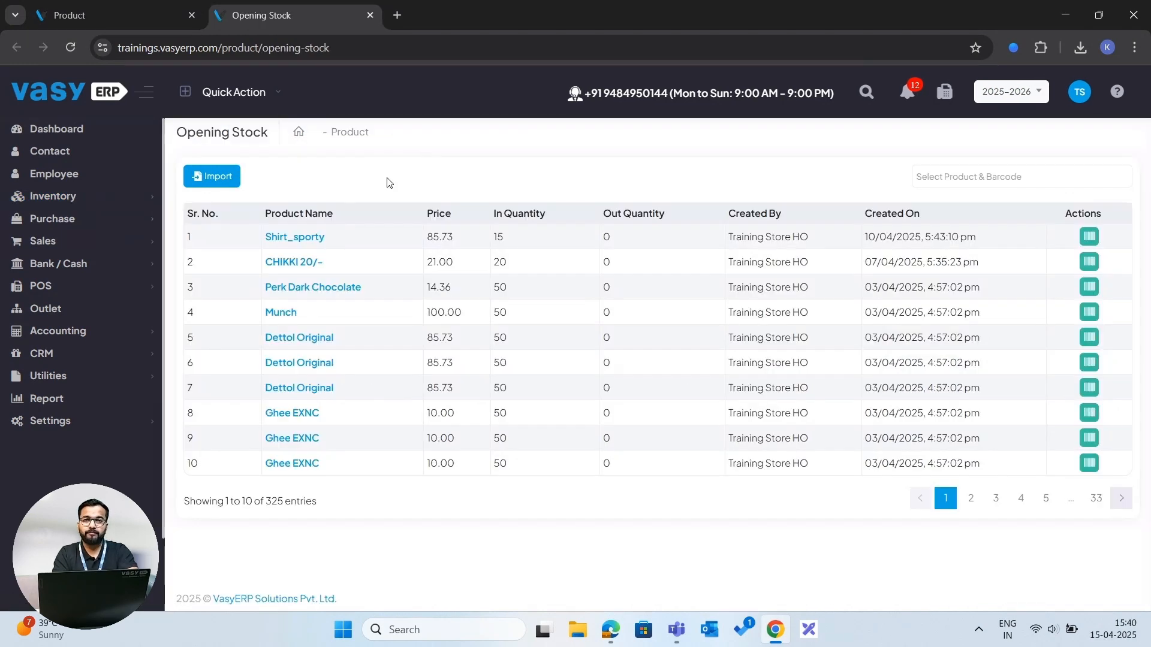
- Open the Purchase Order list and start a new purchase order
left_click(95, 221)
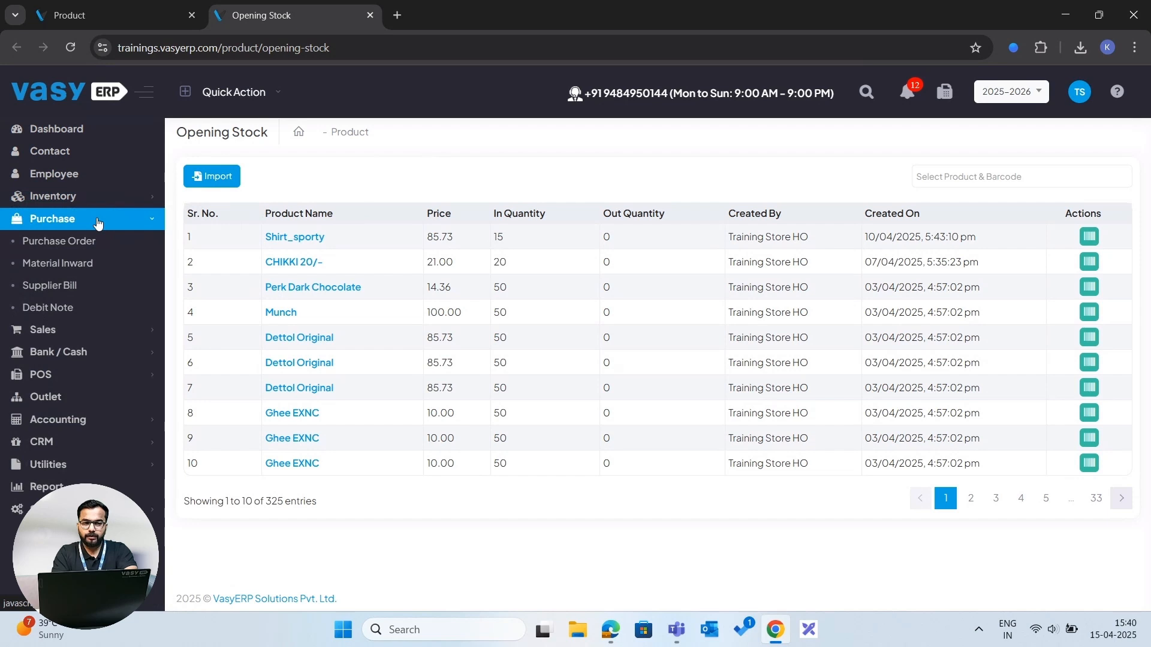
left_click(96, 241)
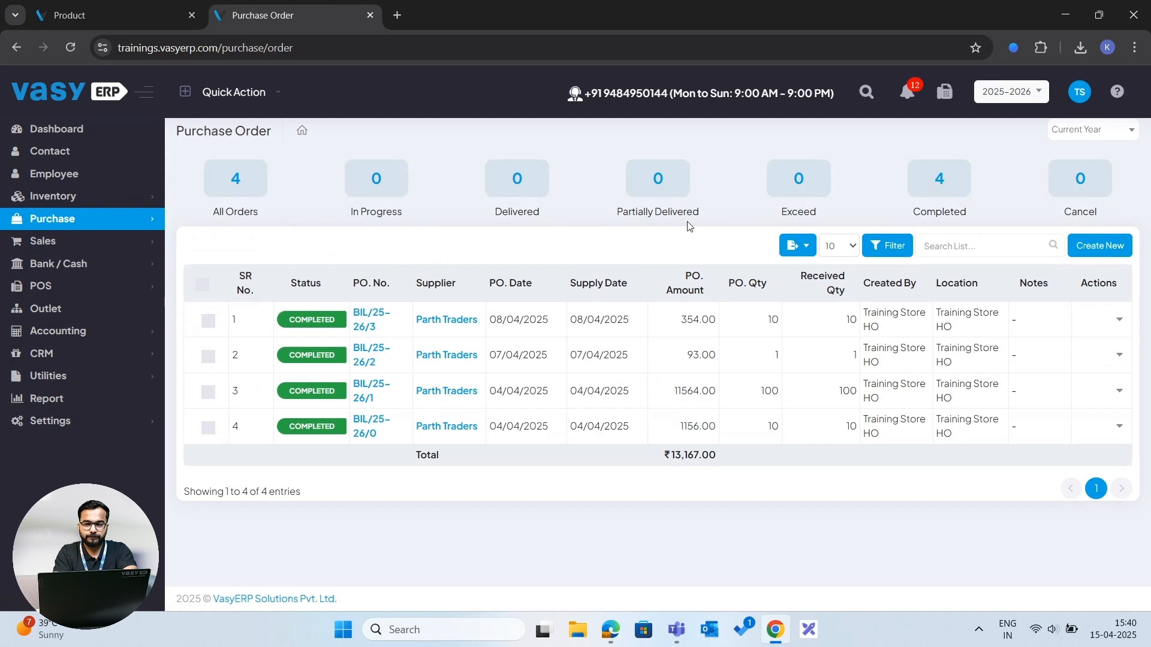
left_click(1106, 246)
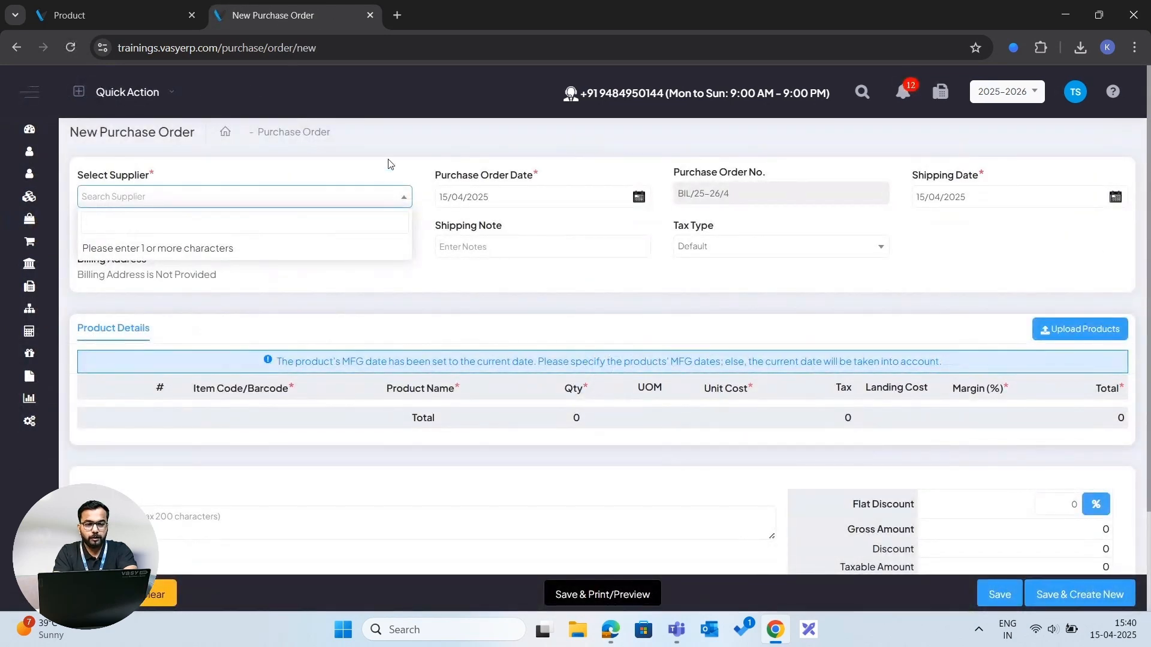
- Examine the new purchase order's supplier search, product details and totals sections
left_click(408, 147)
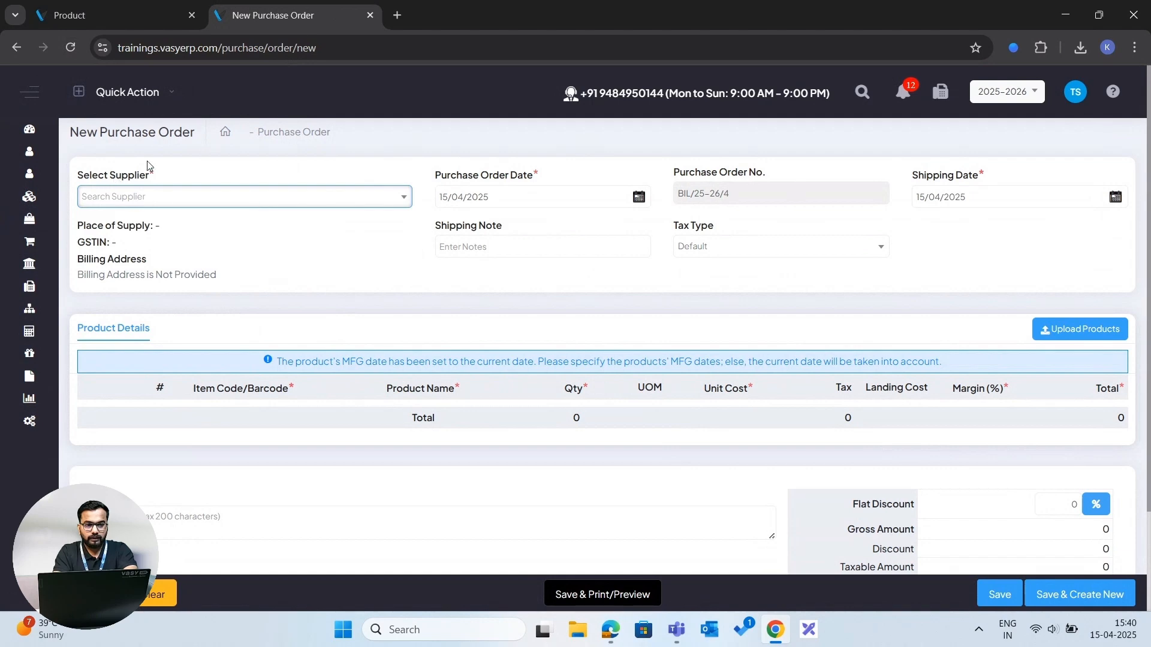
left_click(124, 204)
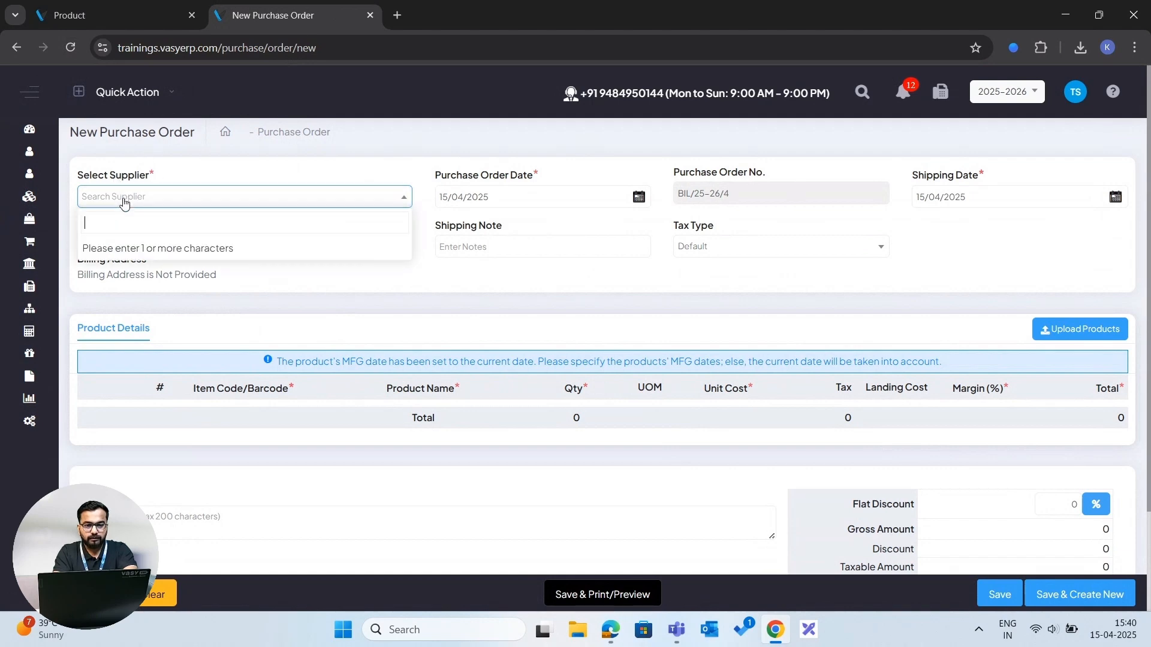
left_click(124, 203)
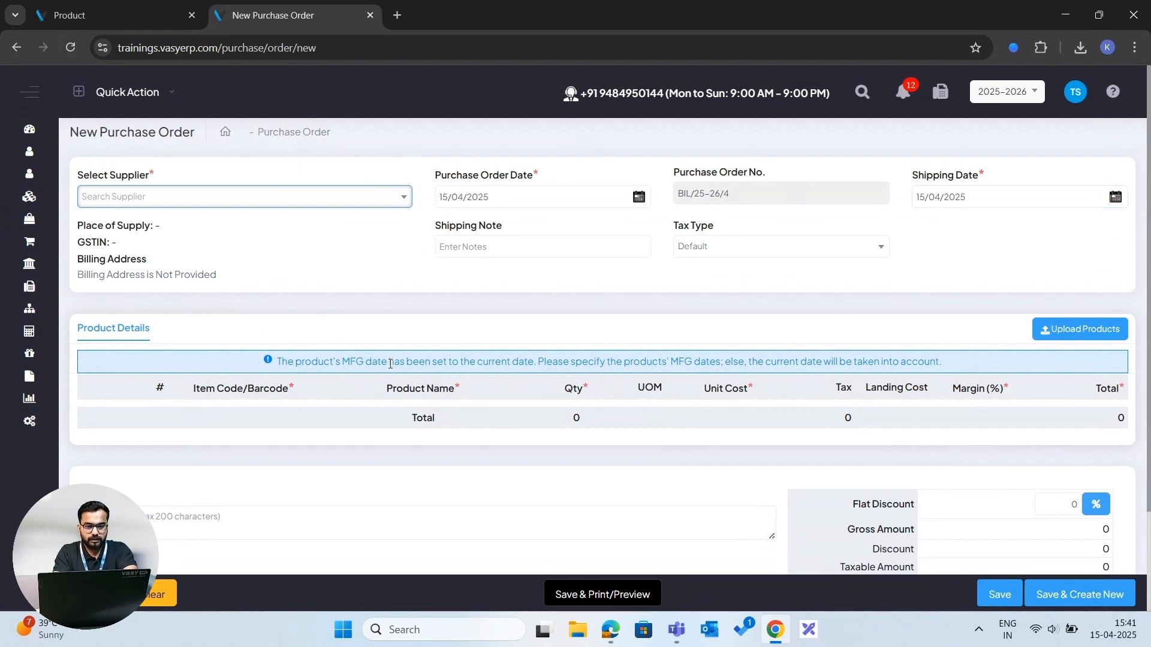
scroll(414, 423, "down", 2)
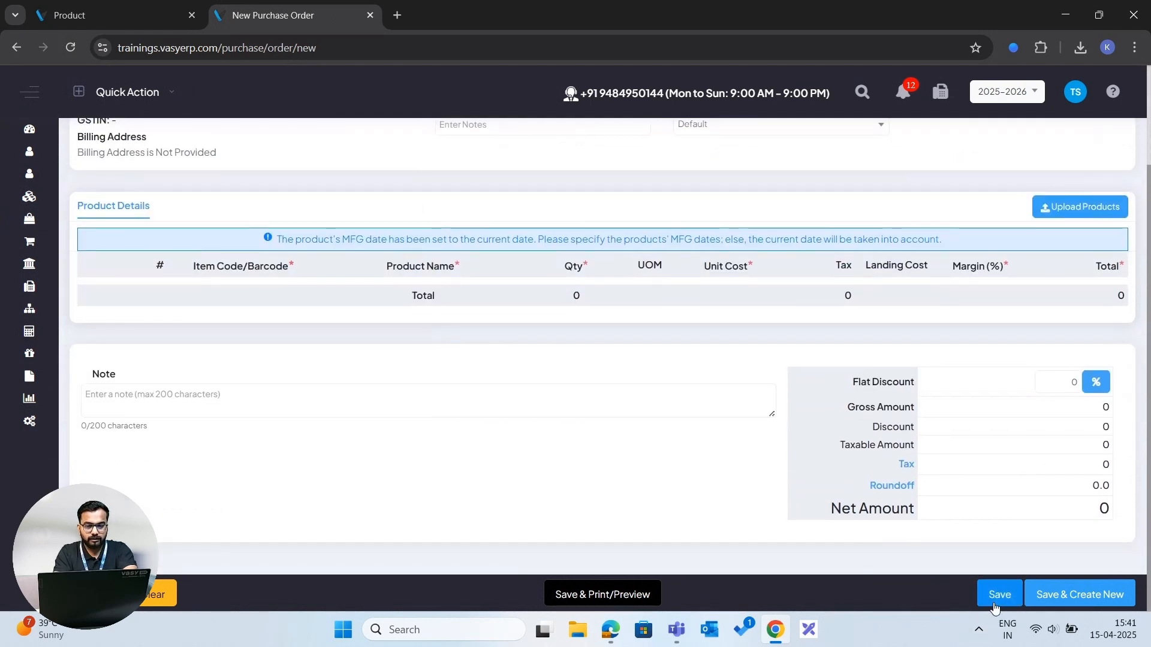
scroll(723, 458, "up", 2)
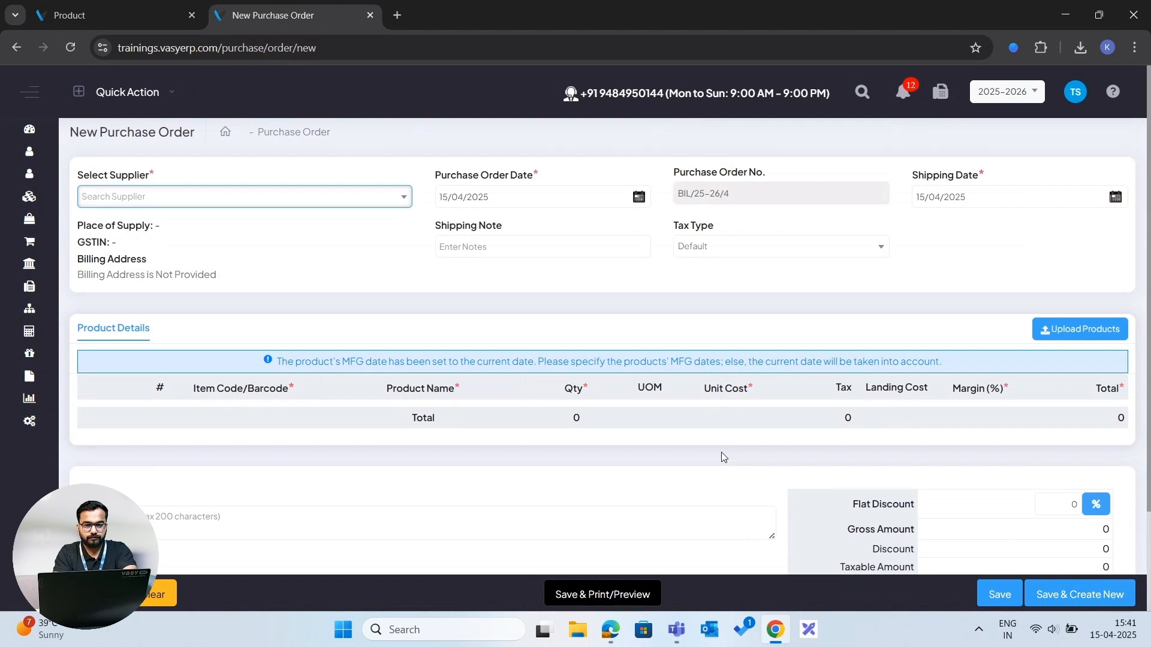
scroll(722, 455, "down", 2)
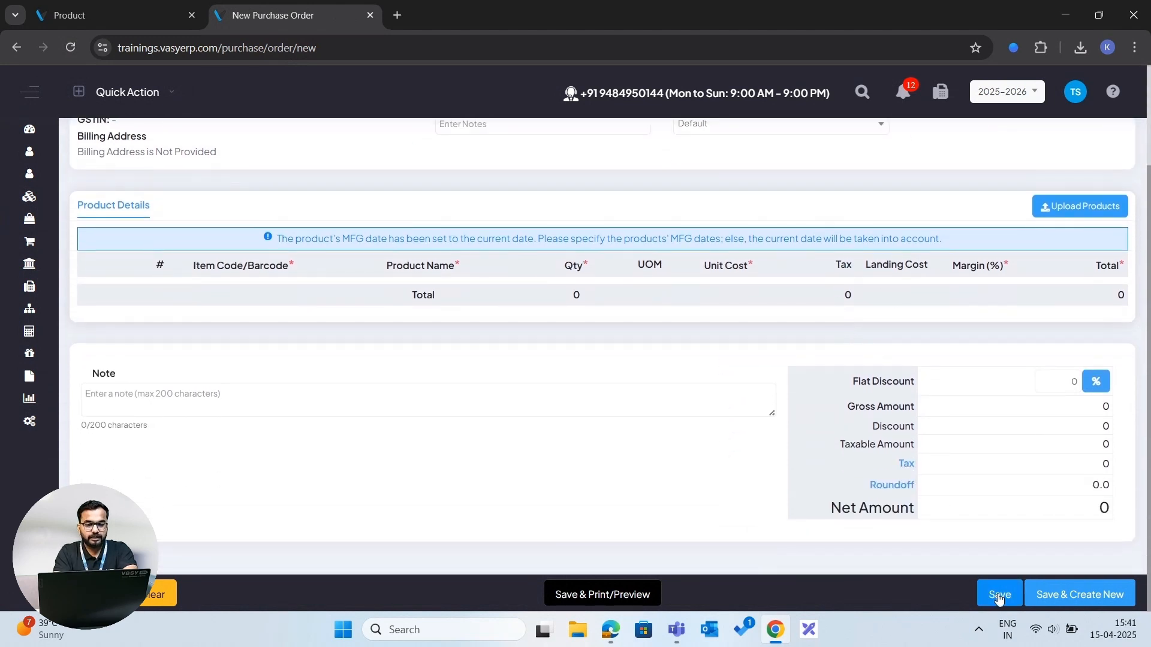
scroll(720, 427, "up", 2)
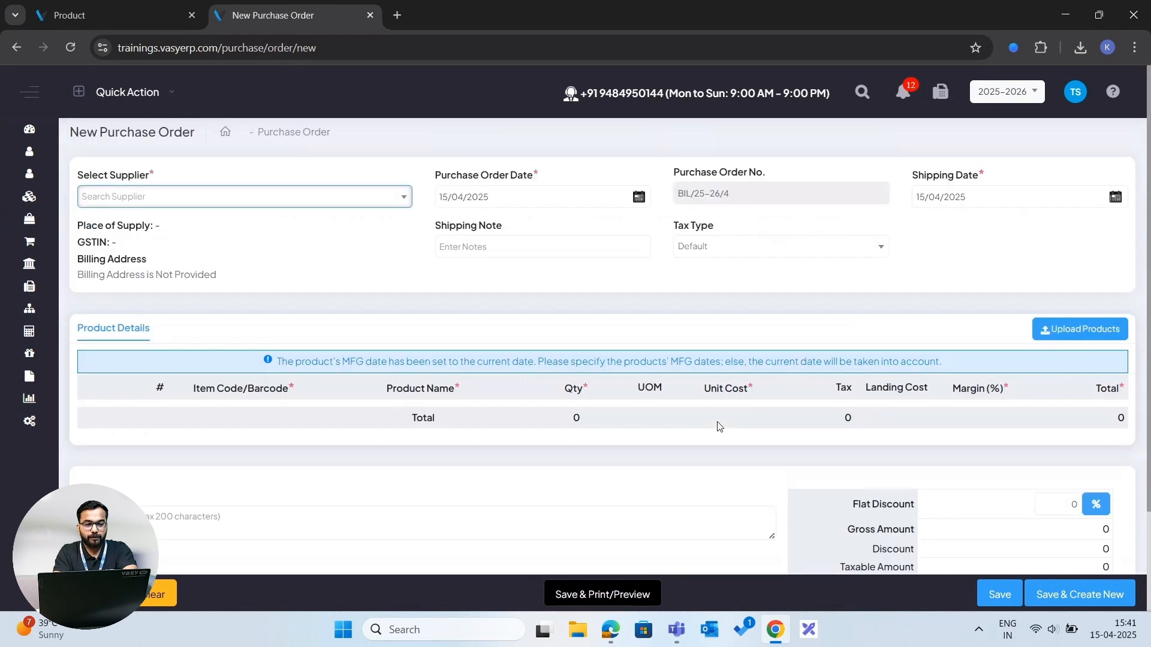
- Return to the Purchase Order list and open the Material Inward list
left_click(308, 132)
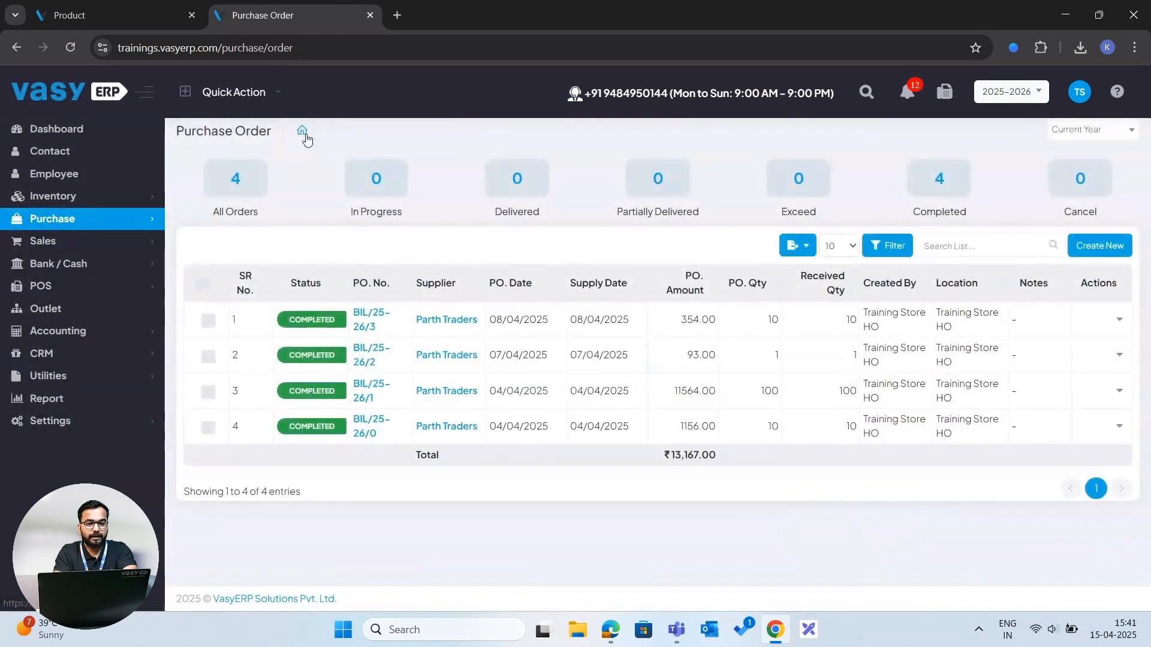
left_click(128, 218)
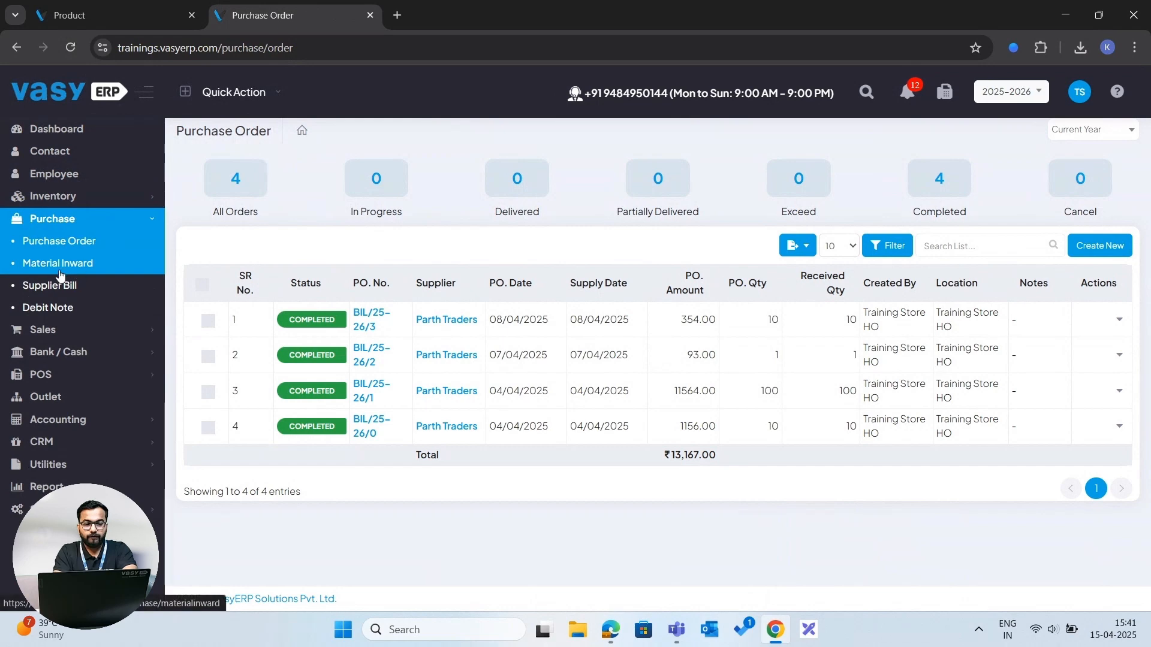
left_click(60, 268)
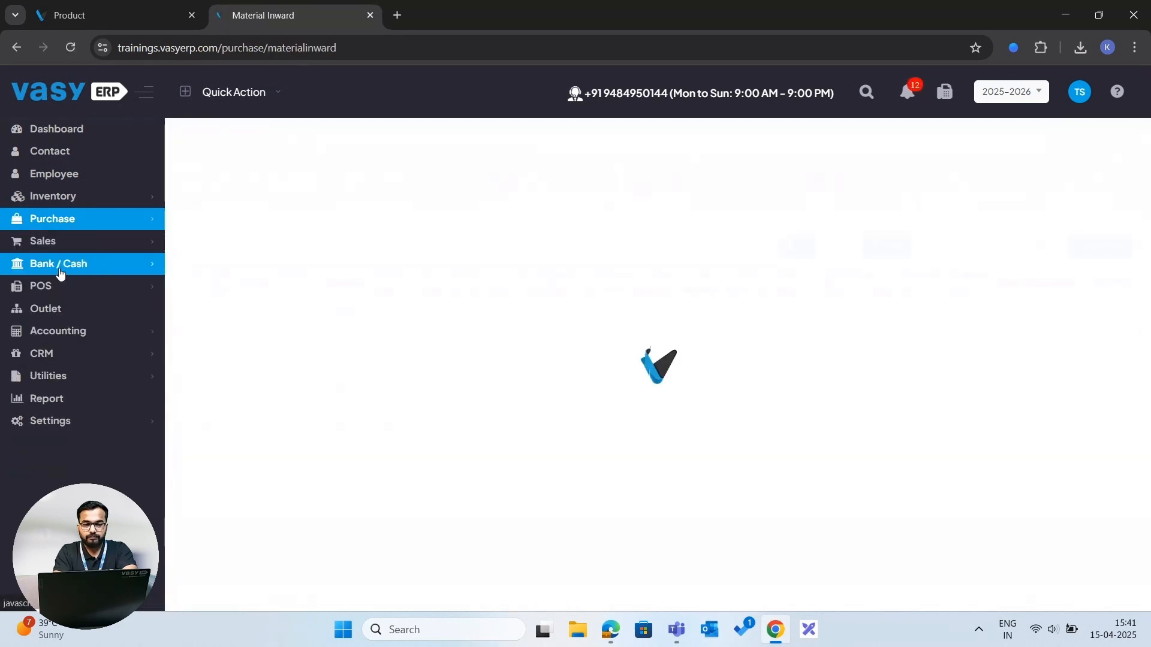
left_click(68, 226)
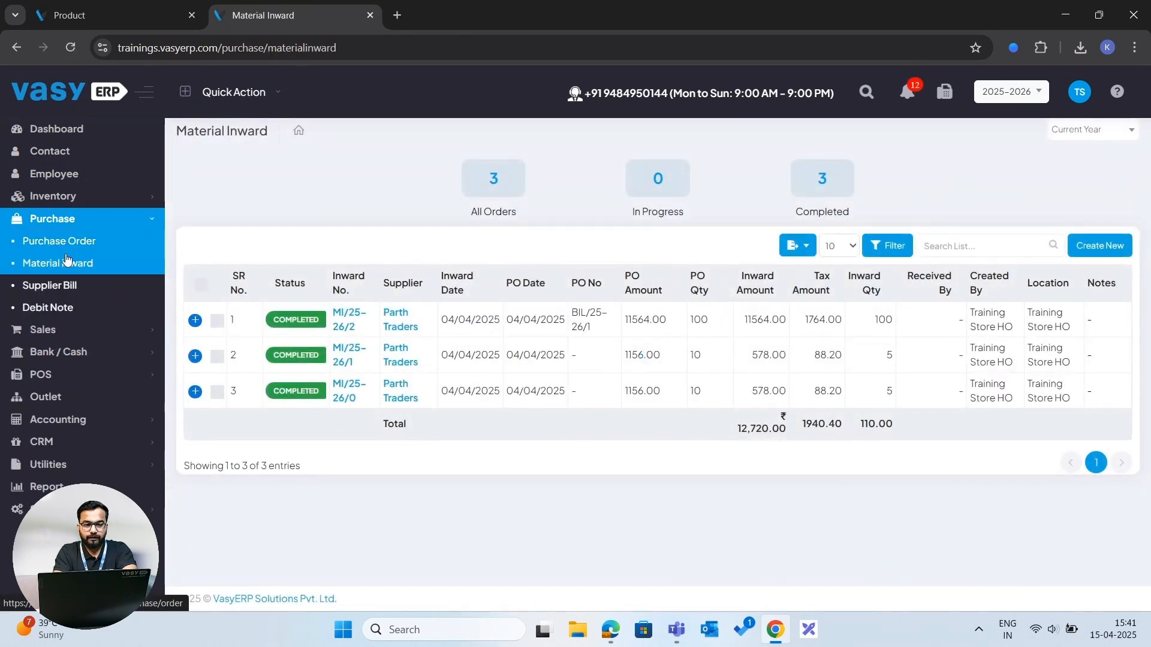
- Open the Supplier Bill list and start a new supplier bill
left_click(60, 264)
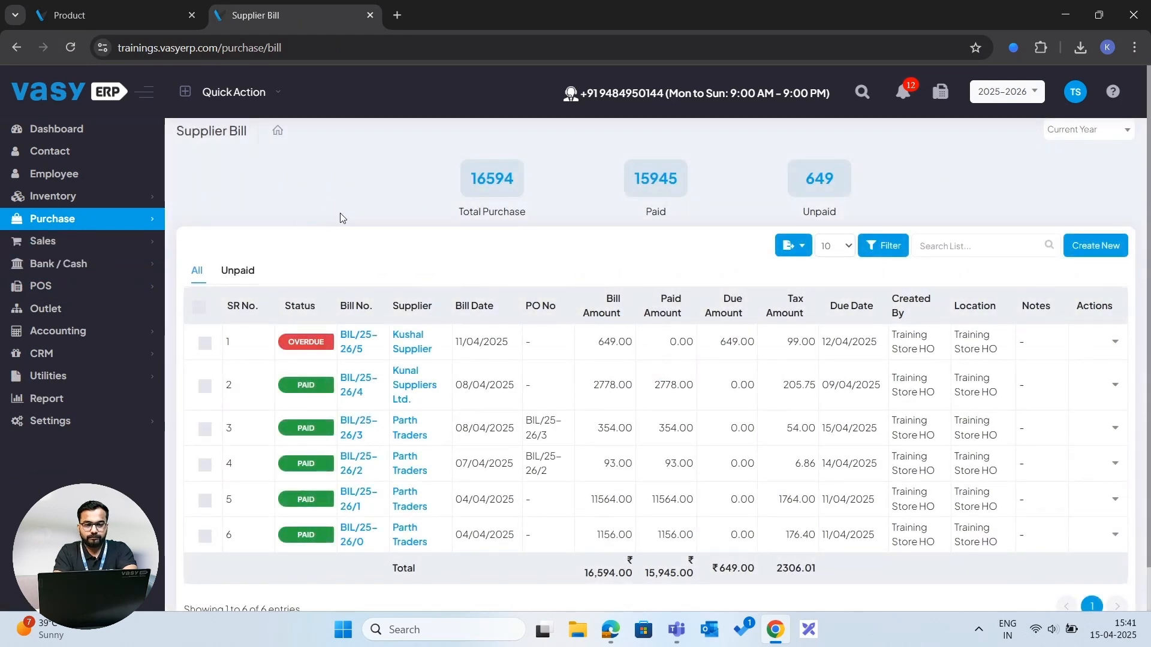
left_click(1096, 245)
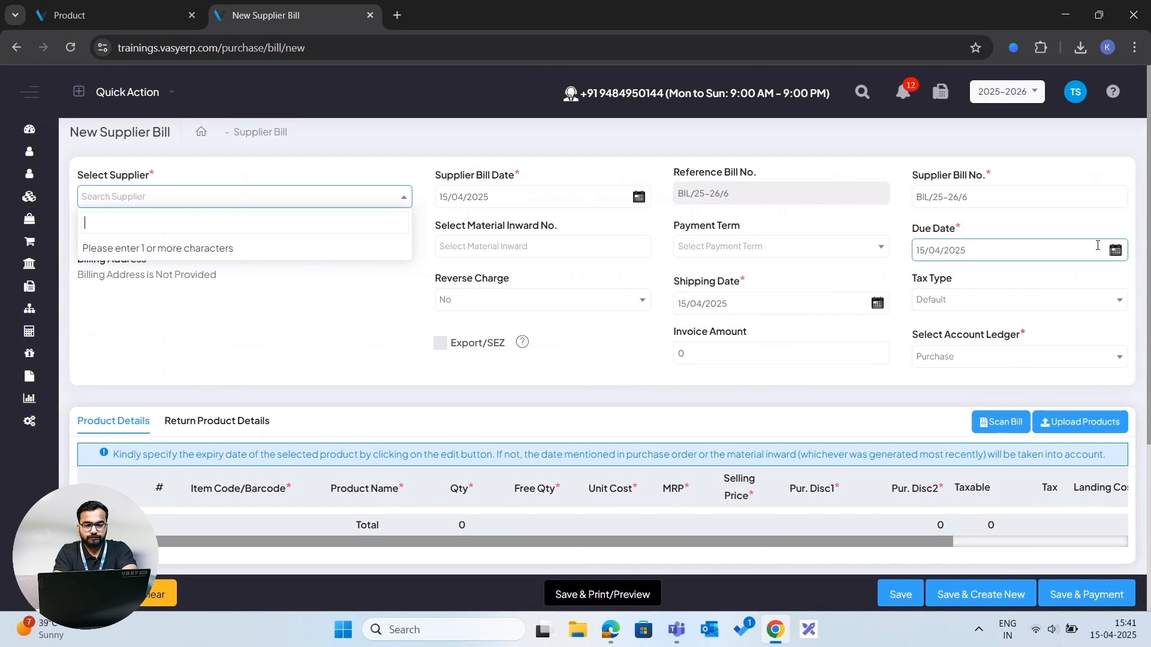
- Return to the Supplier Bill list and reopen a blank new supplier bill
left_click(8, 49)
left_click(82, 220)
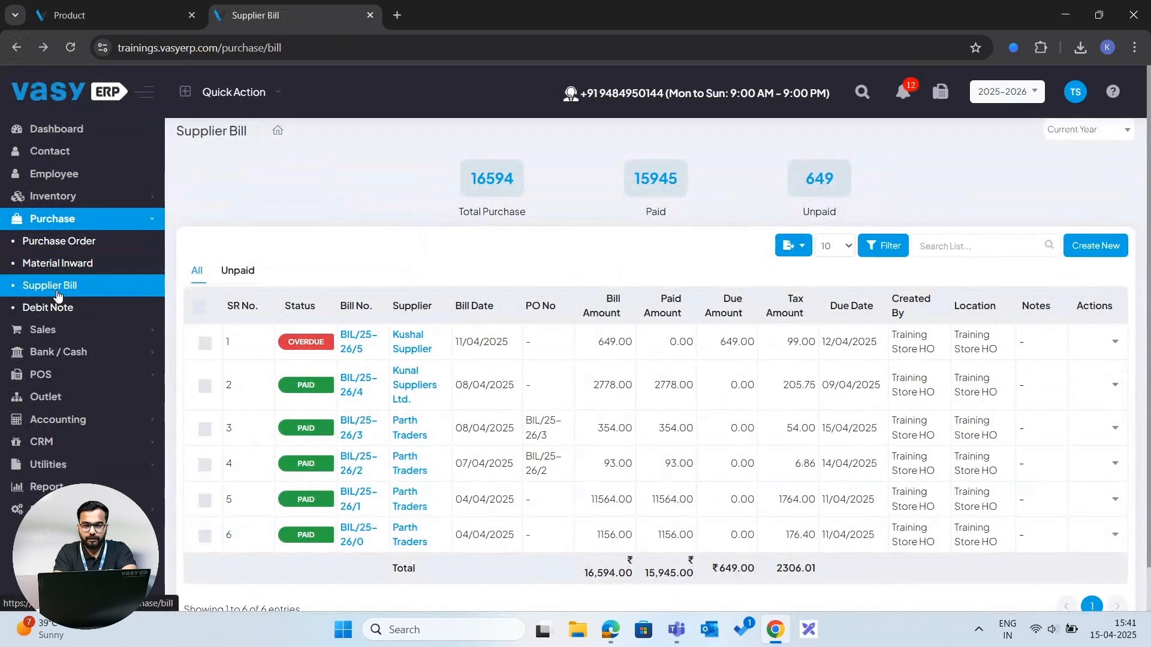
left_click(70, 295)
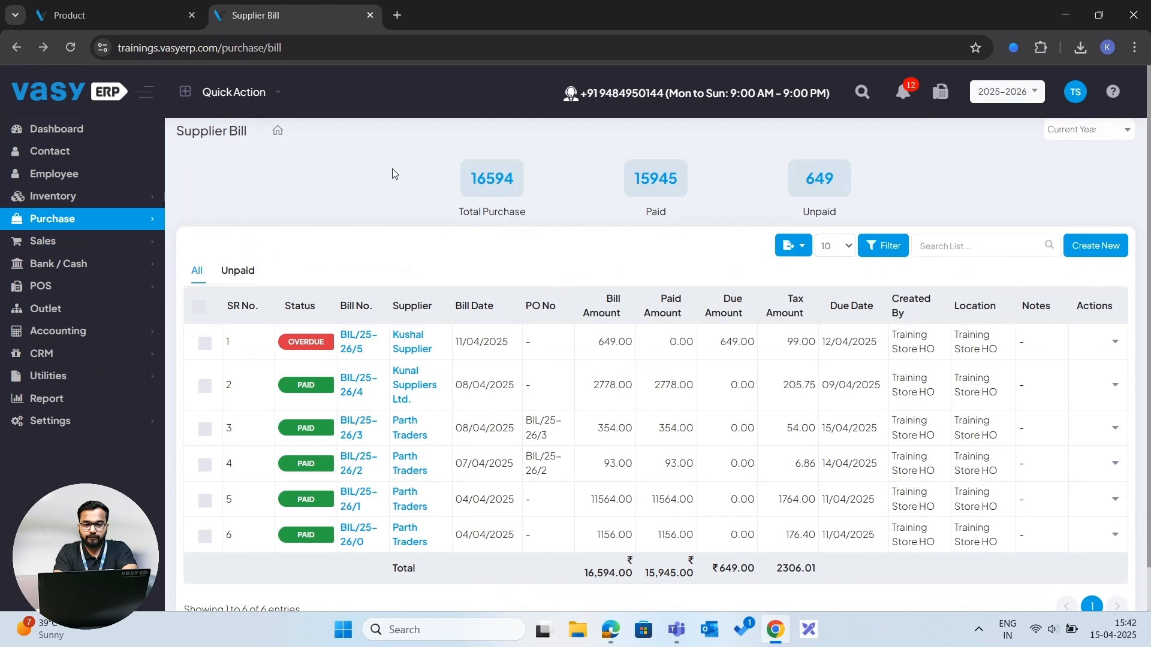
left_click(1084, 252)
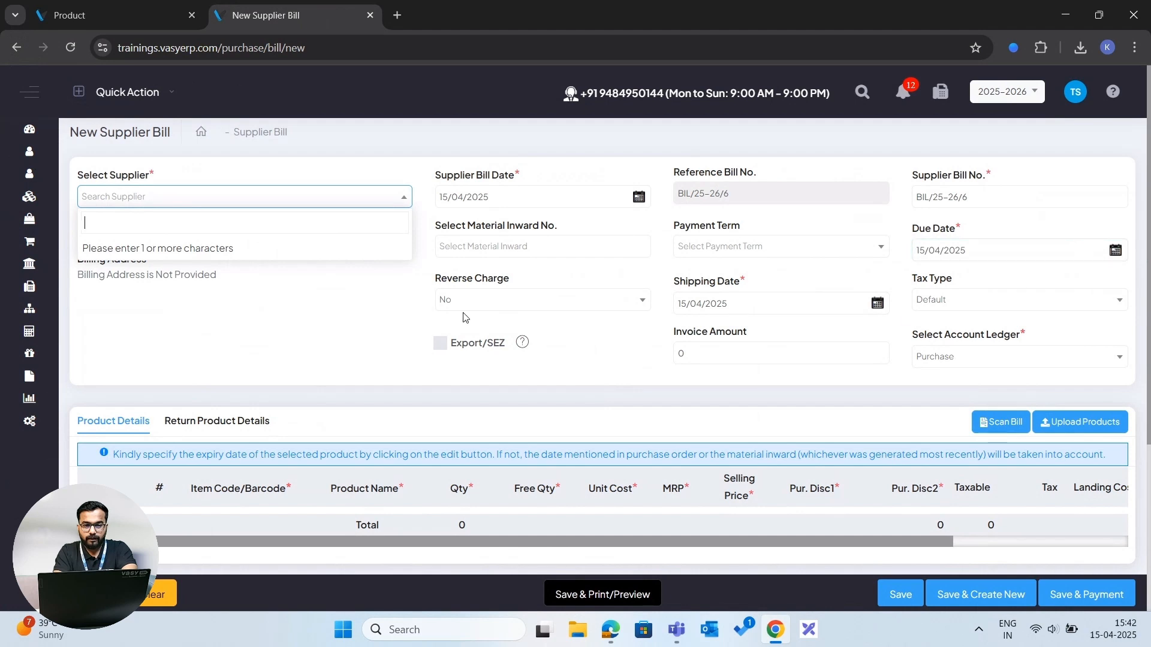
- Try to save the new supplier bill without selecting a supplier
left_click(317, 311)
scroll(285, 269, "down", 1)
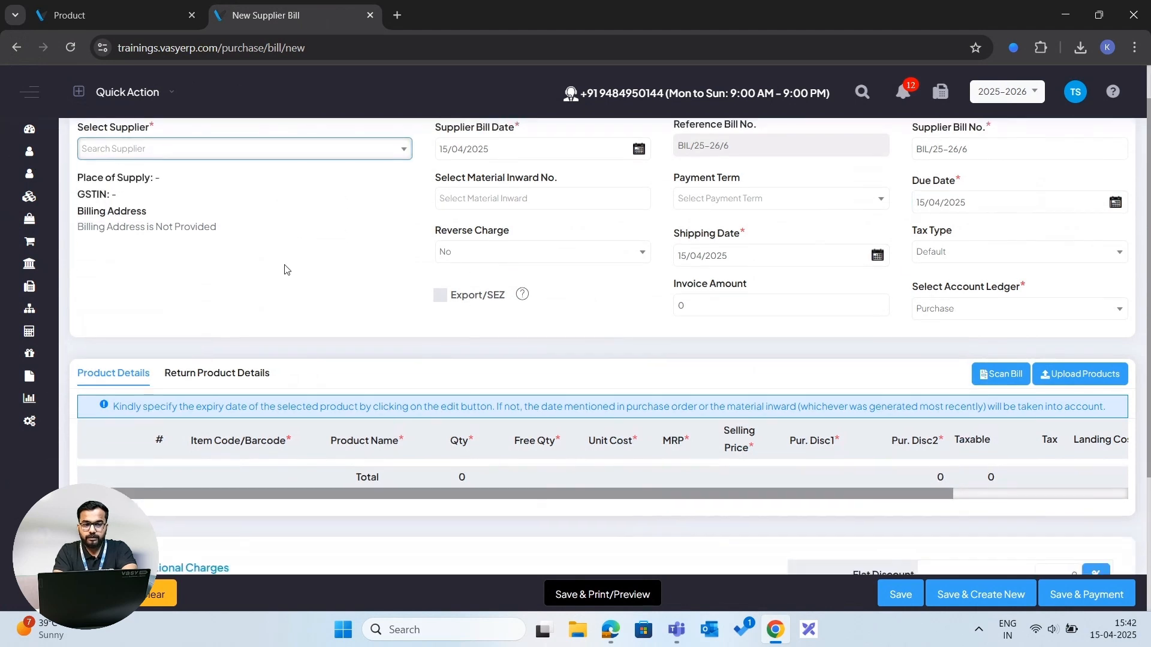
scroll(284, 269, "up", 1)
left_click(237, 197)
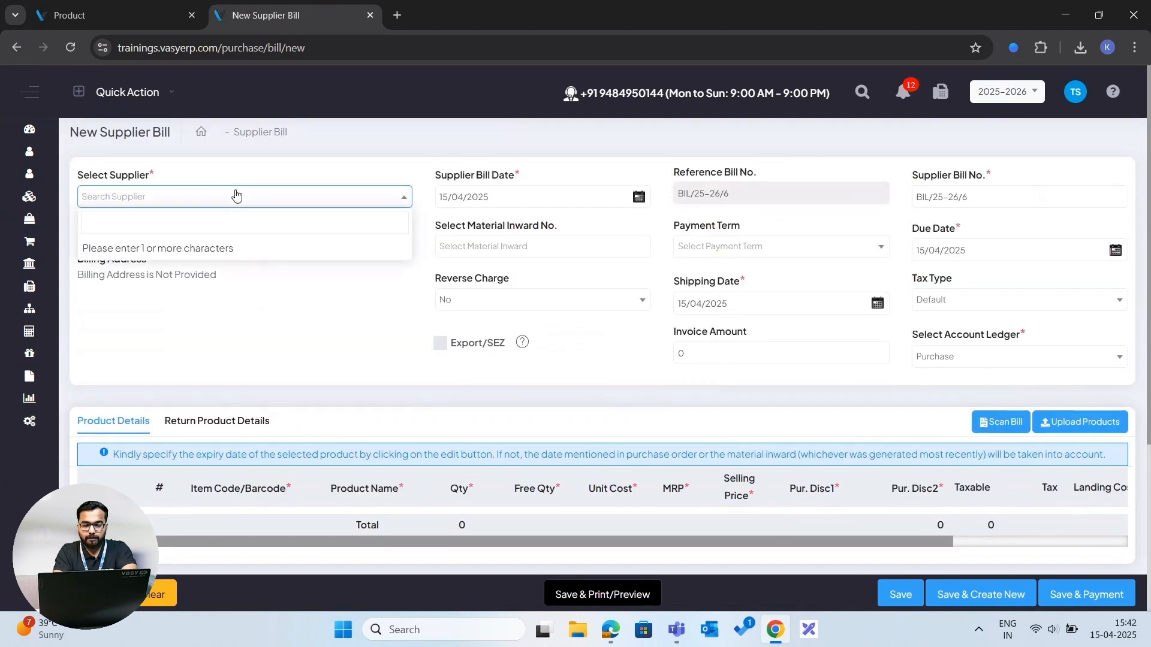
left_click(325, 373)
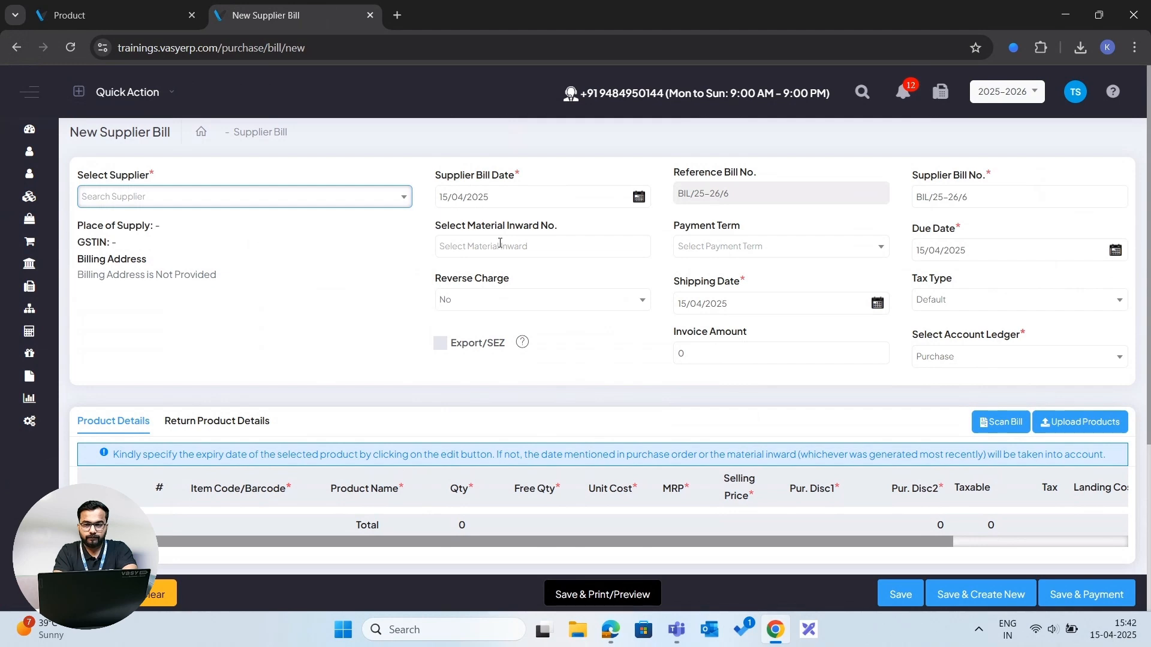
scroll(500, 243, "down", 4)
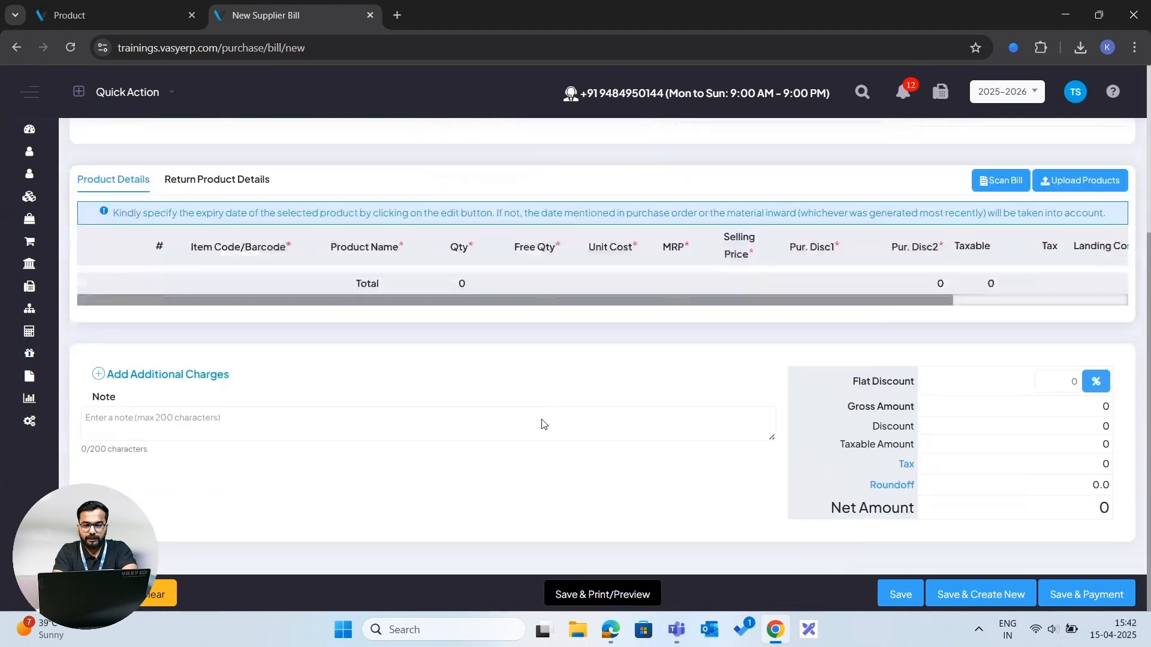
left_click(900, 600)
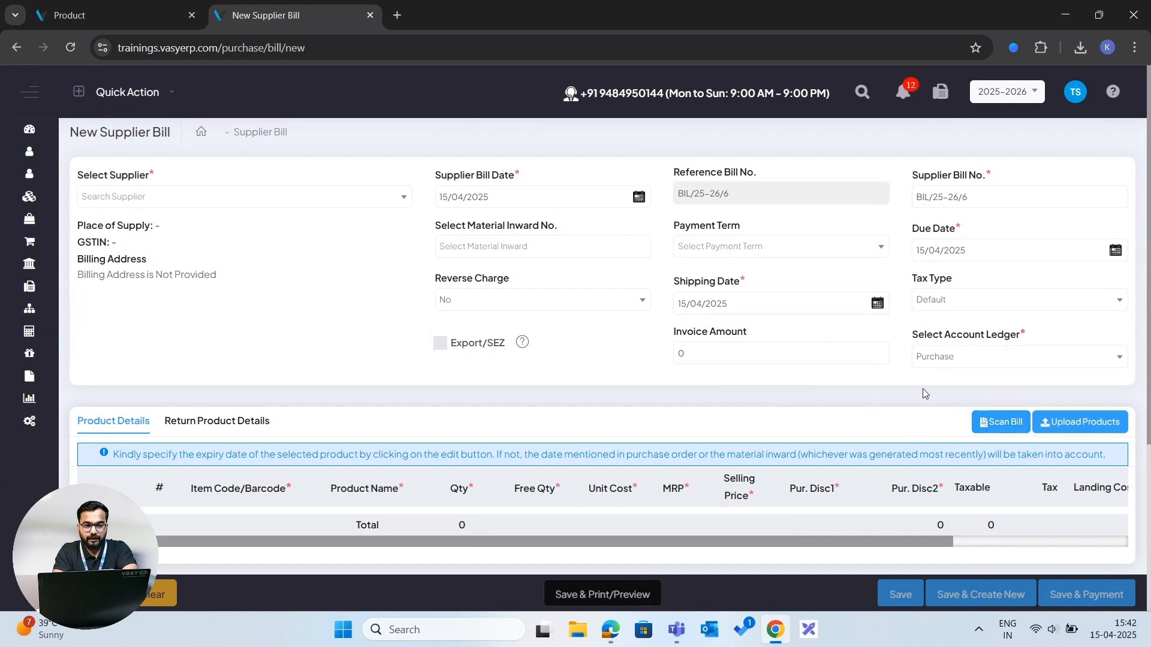
- Examine the supplier bill form's header fields, product details and totals sections
scroll(925, 393, "down", 1)
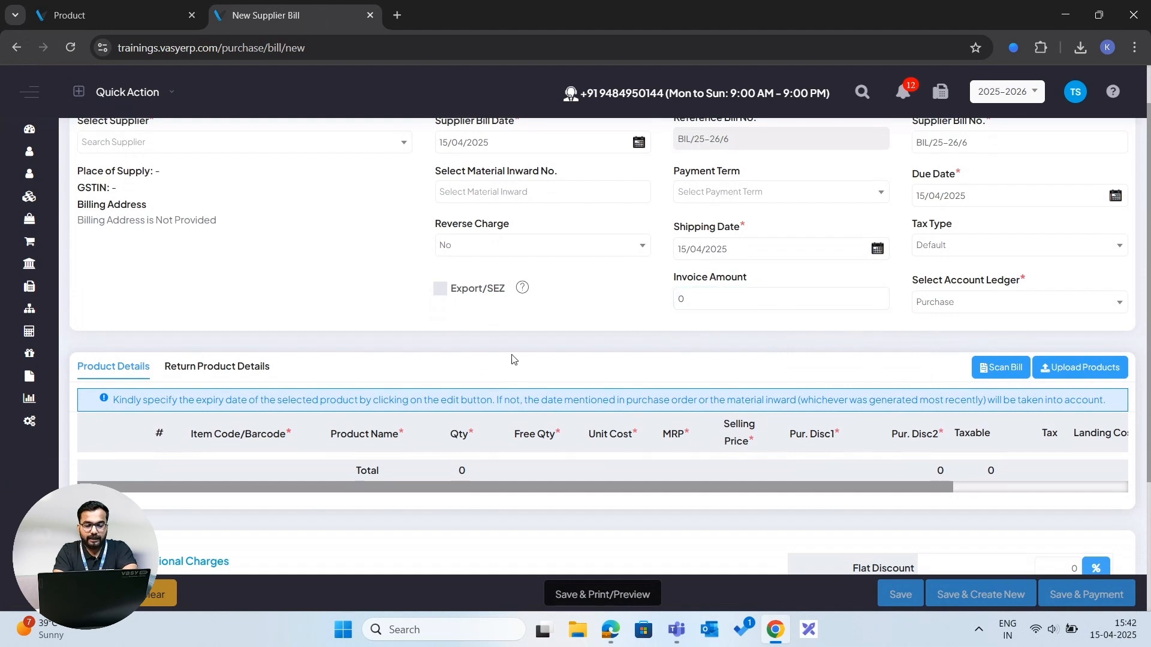
scroll(512, 356, "down", 1)
scroll(513, 354, "up", 1)
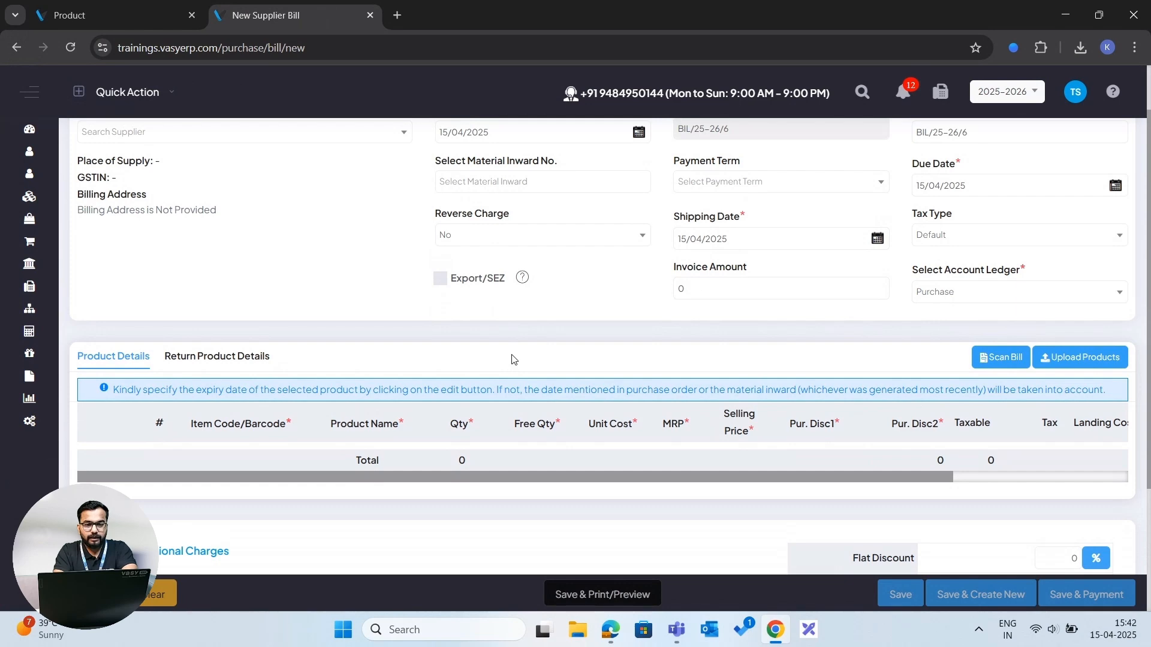
scroll(512, 359, "down", 1)
scroll(513, 359, "up", 3)
scroll(513, 359, "down", 4)
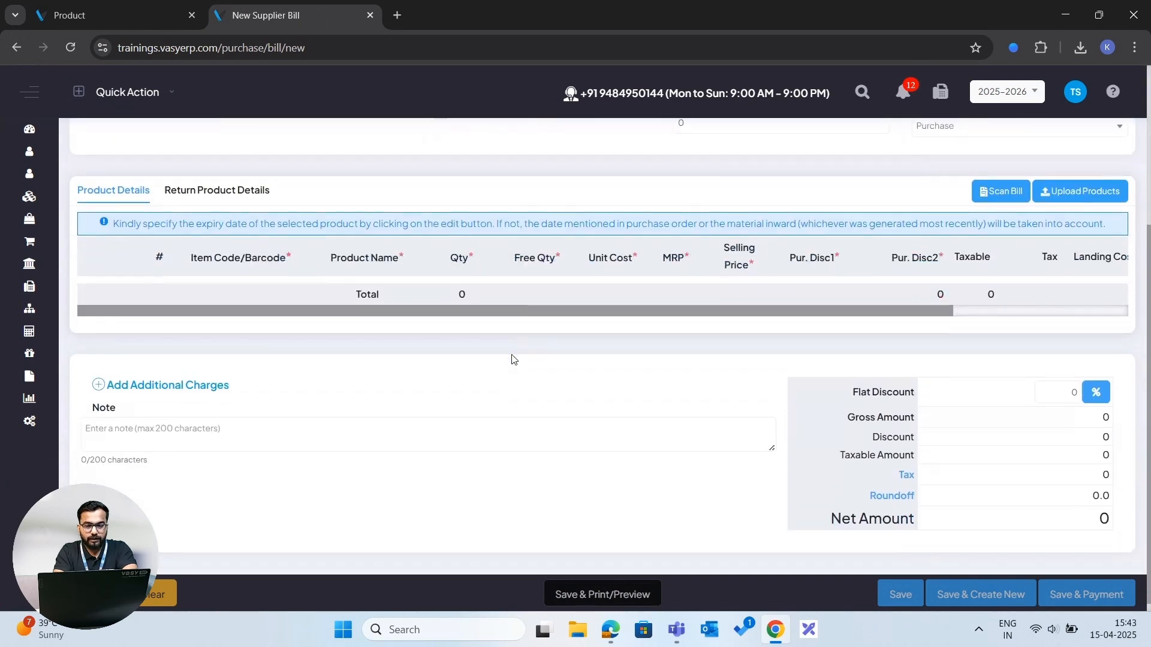
scroll(513, 359, "up", 5)
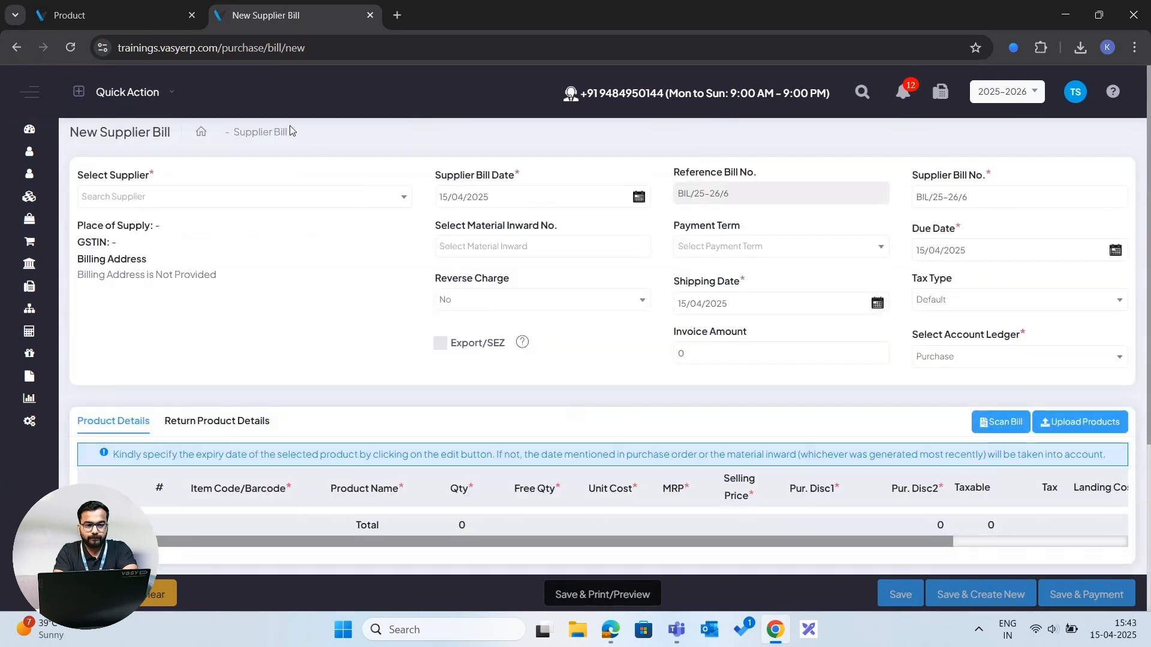
- Leave the supplier bill and open the Sales Estimate list
left_click(267, 133)
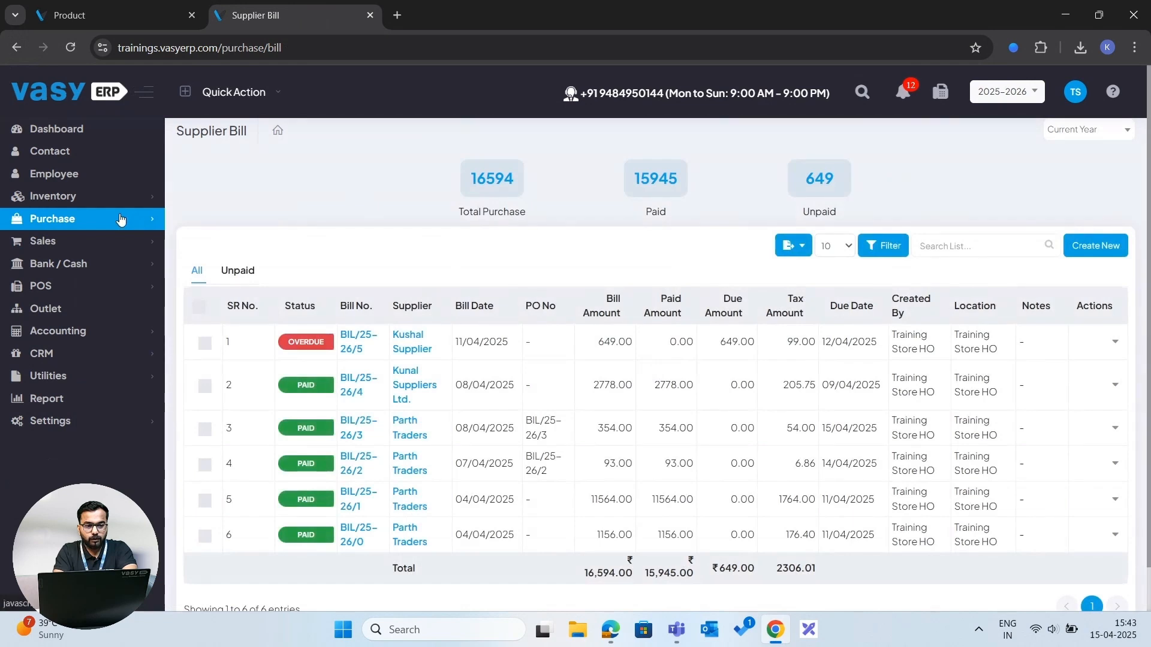
left_click(121, 220)
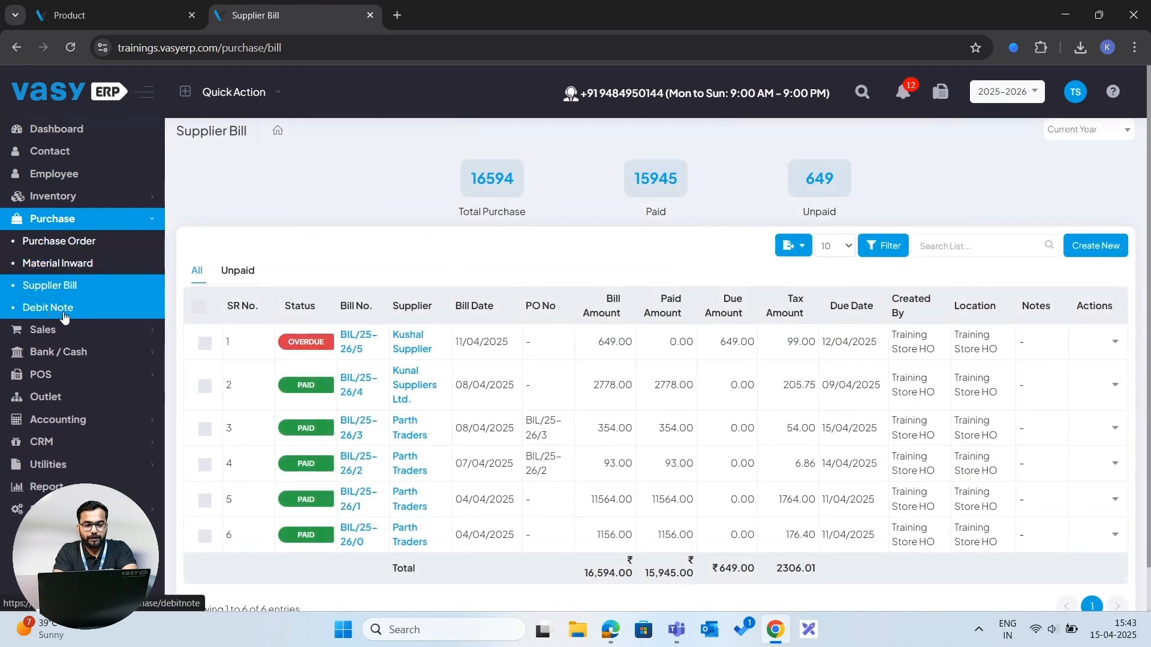
left_click(90, 330)
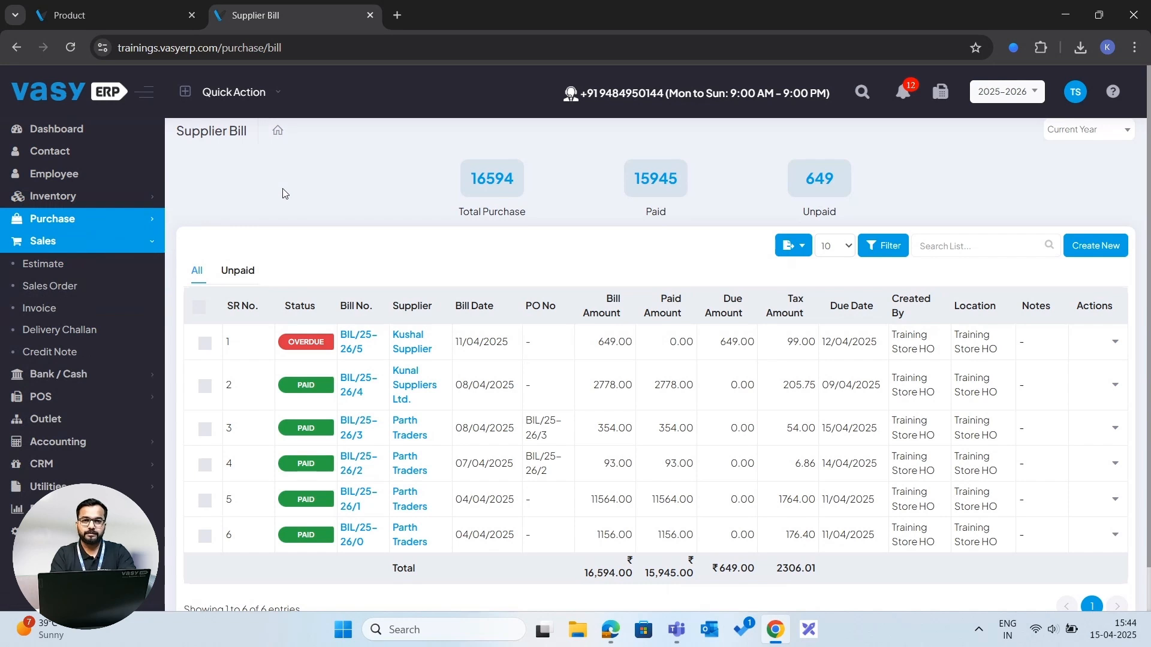
left_click(51, 271)
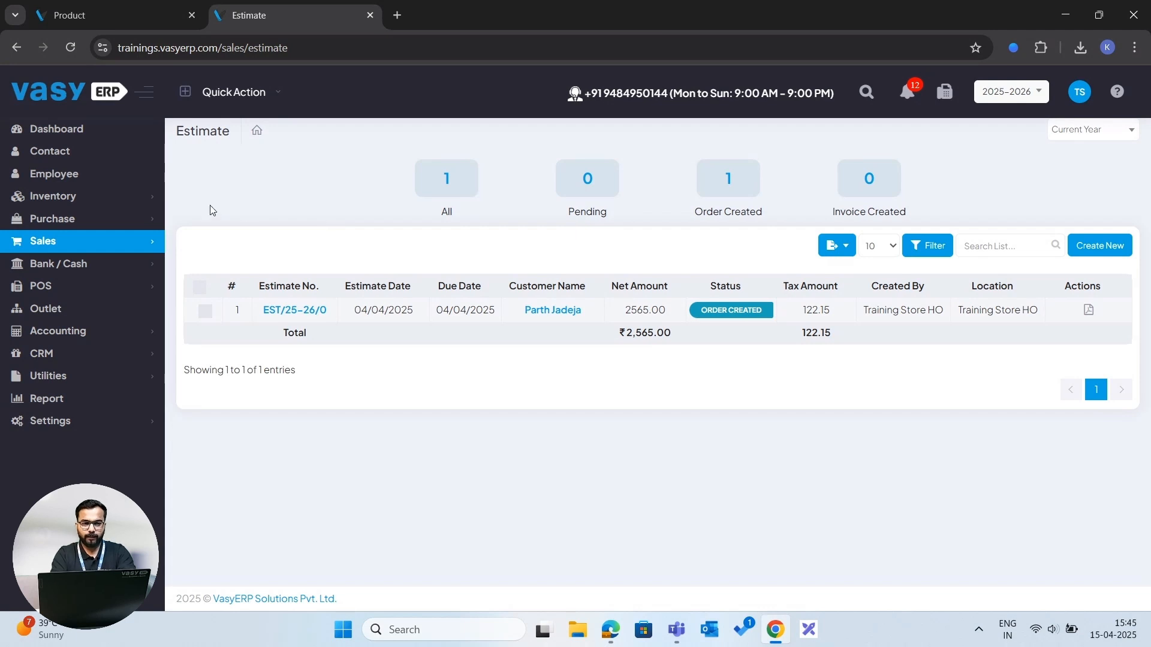
- Open the Sales Order list and start a new sales order
left_click(118, 242)
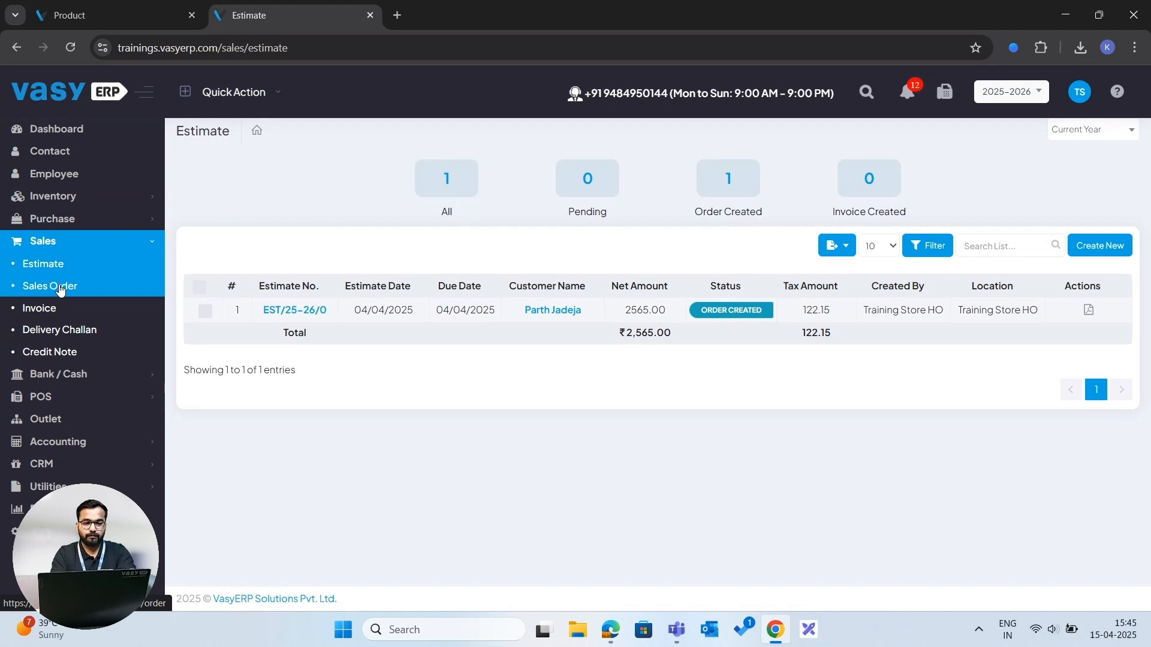
left_click(60, 288)
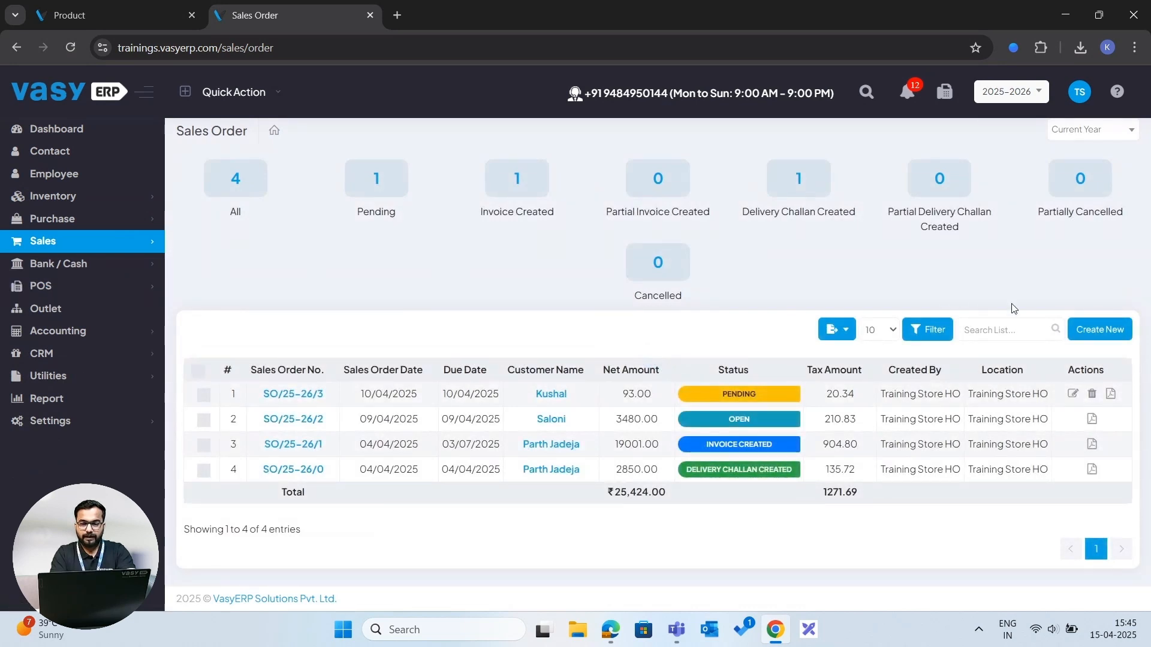
left_click(1096, 340)
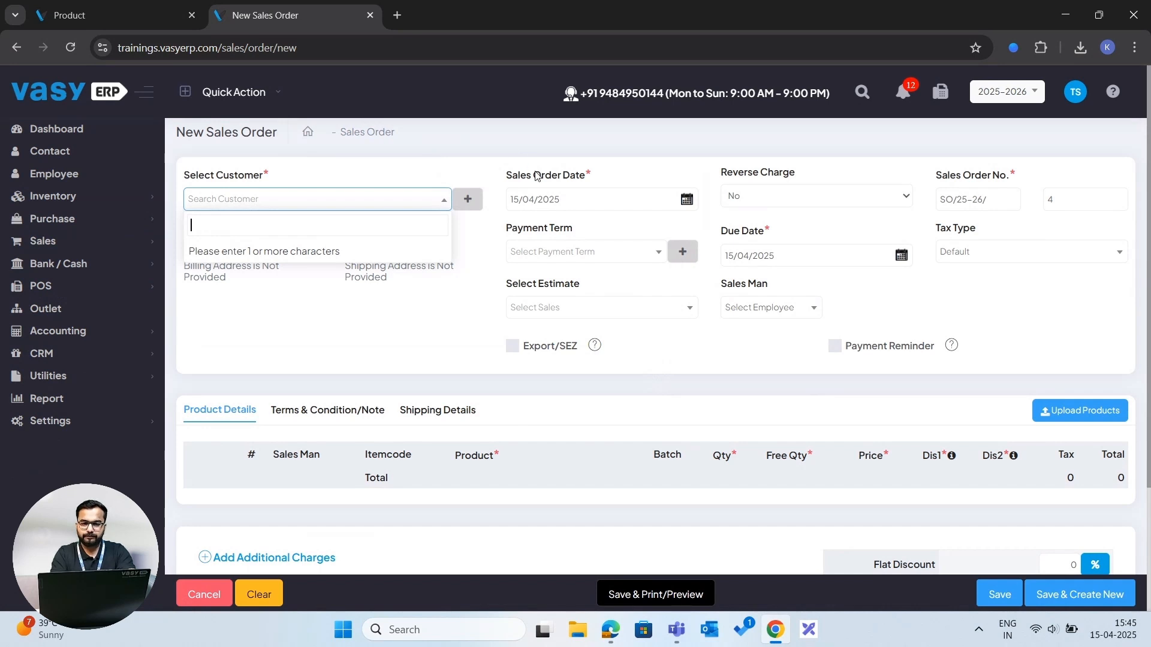
- Examine the new sales order's customer, product details and totals sections
left_click(458, 171)
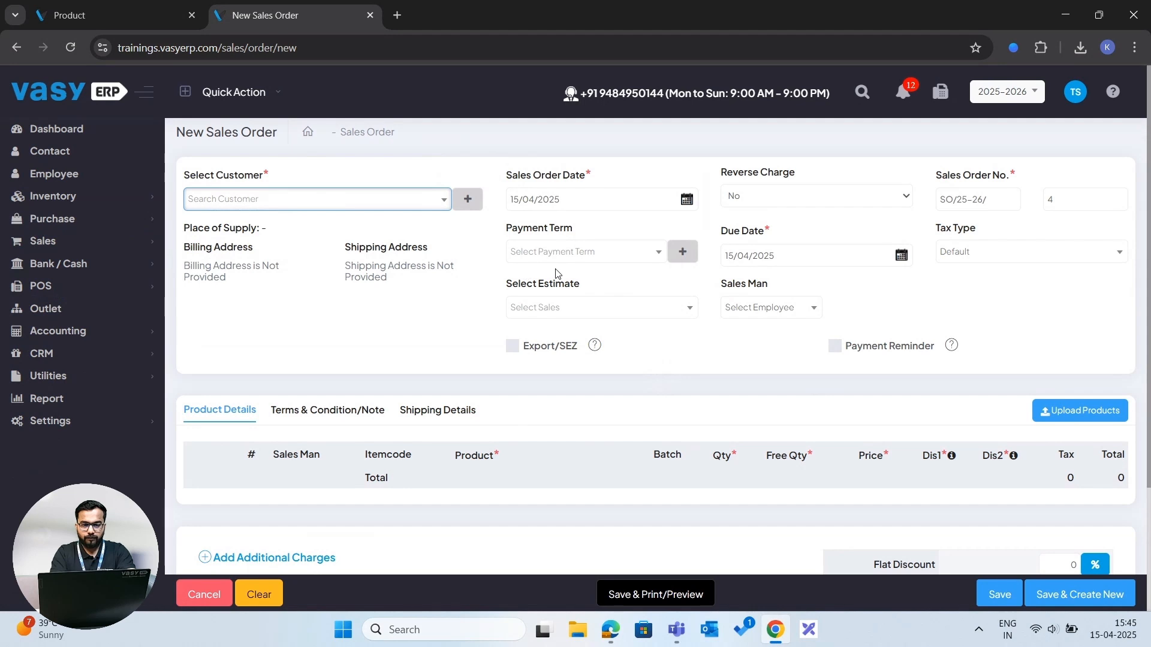
scroll(437, 376, "down", 1)
scroll(437, 375, "down", 2)
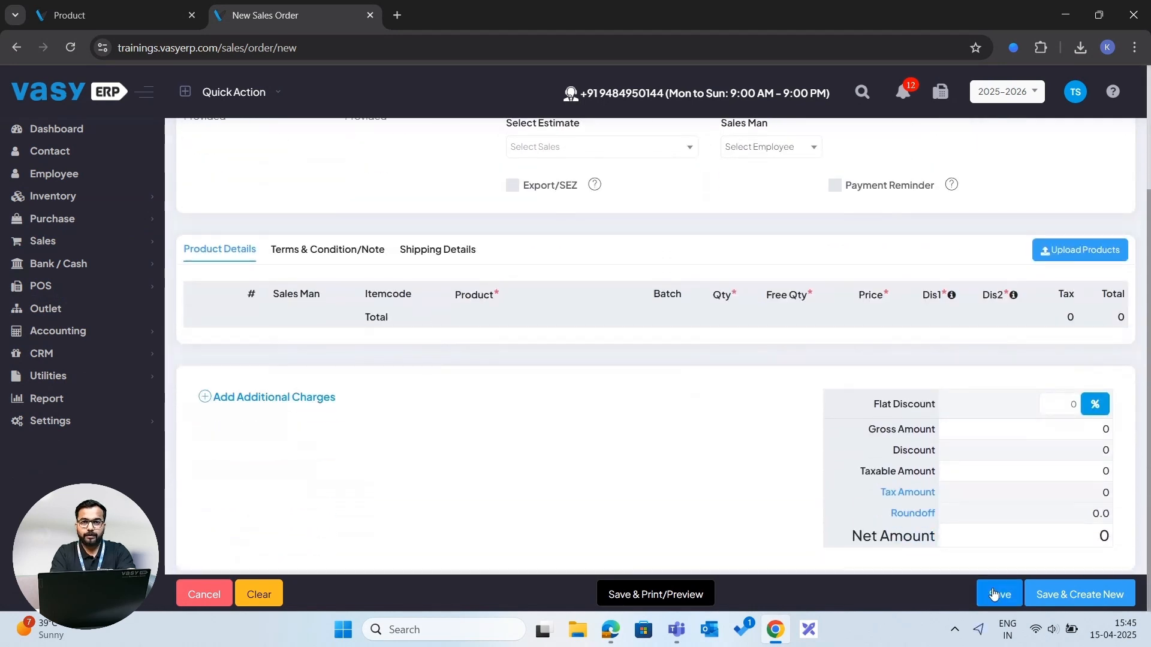
scroll(676, 405, "up", 3)
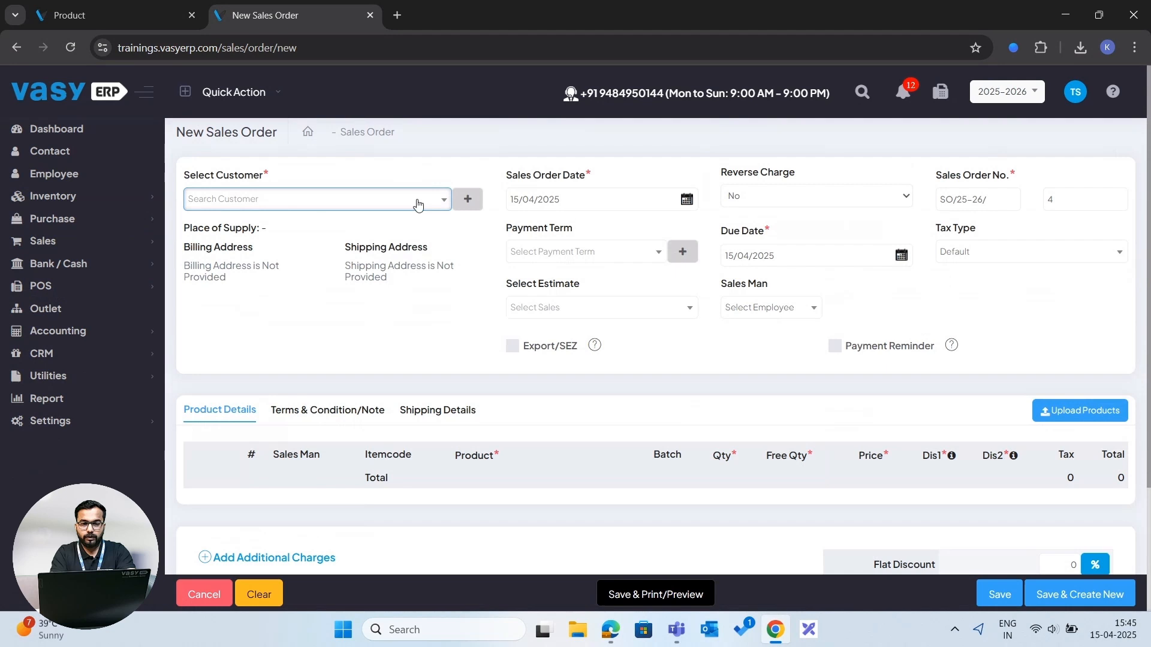
- Return to the Sales Order list and open the Invoice list
left_click(368, 133)
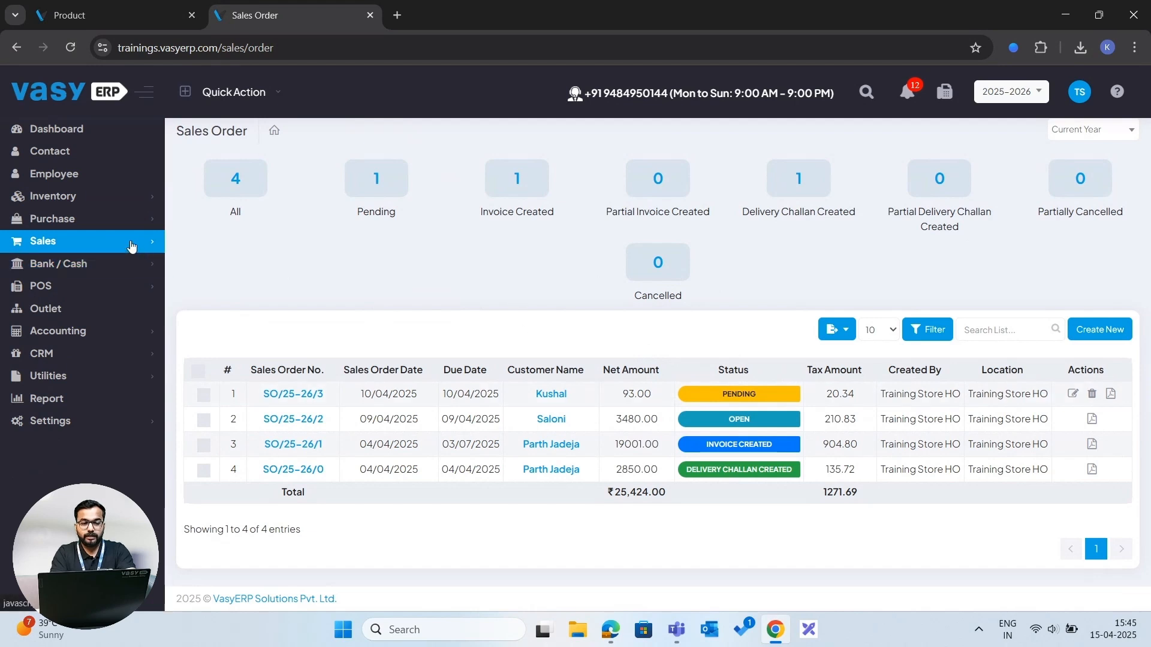
left_click(132, 246)
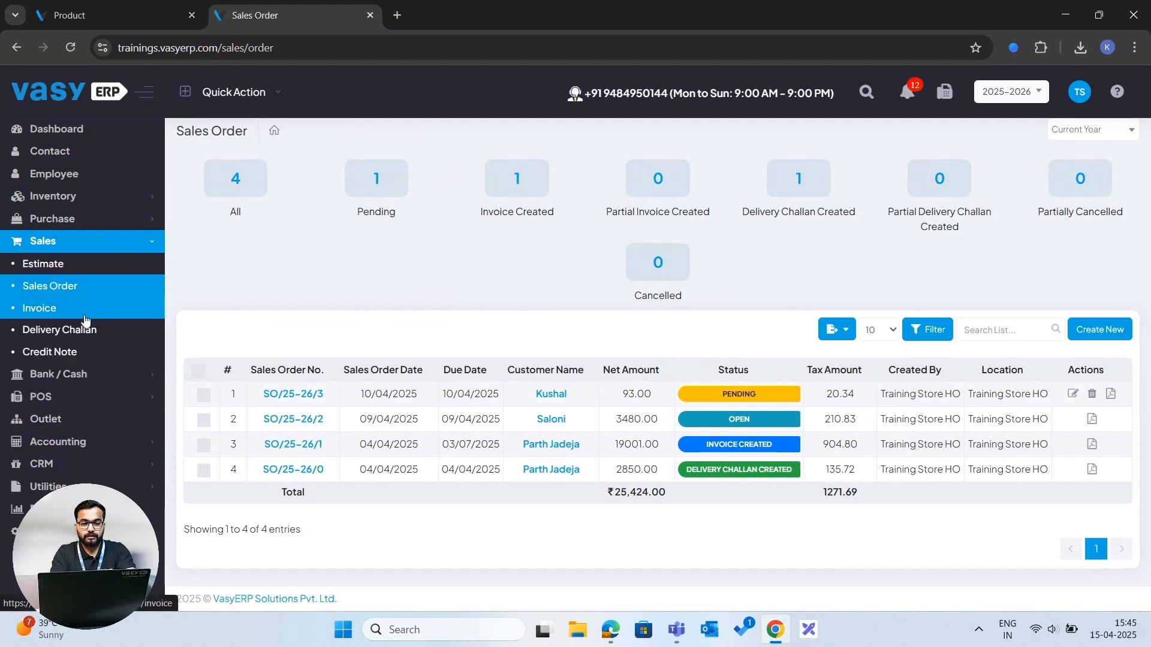
left_click(85, 311)
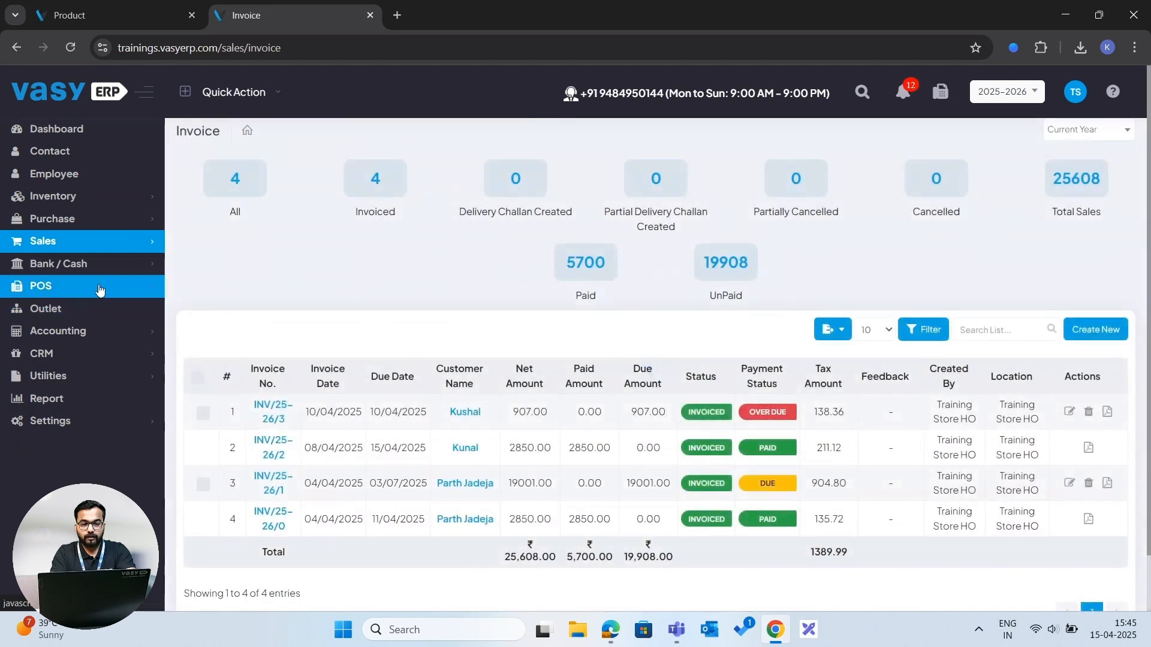
- Open the Delivery Challan list under Sales
left_click(103, 242)
left_click(82, 331)
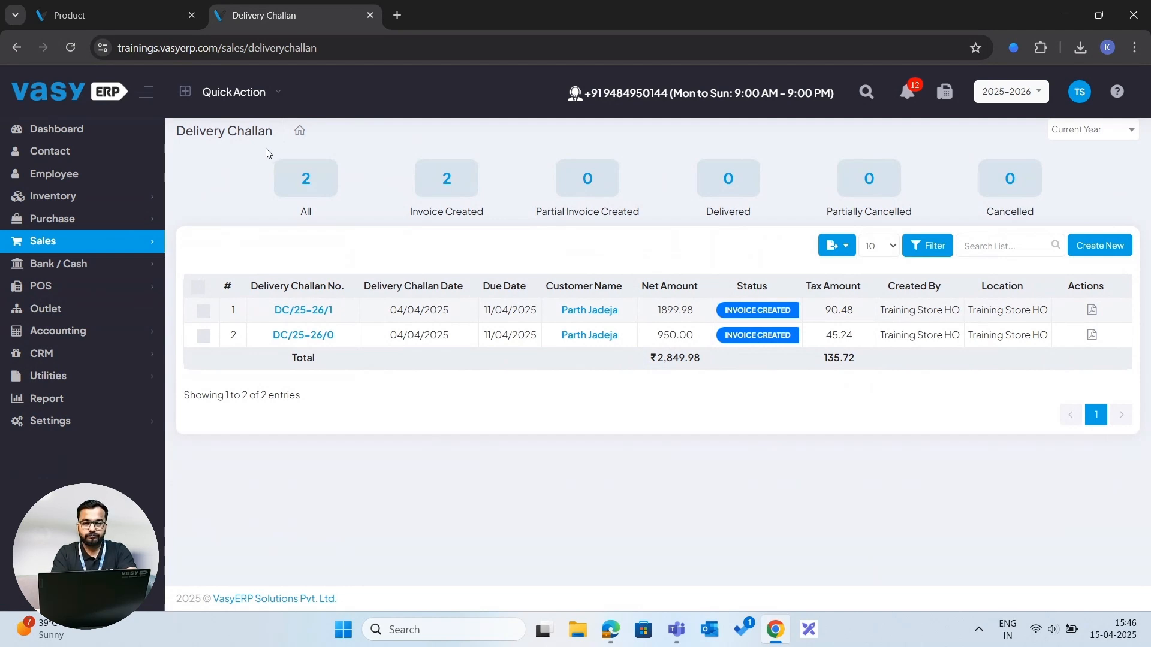
- Return to the Invoice list and start a new invoice
left_click(120, 246)
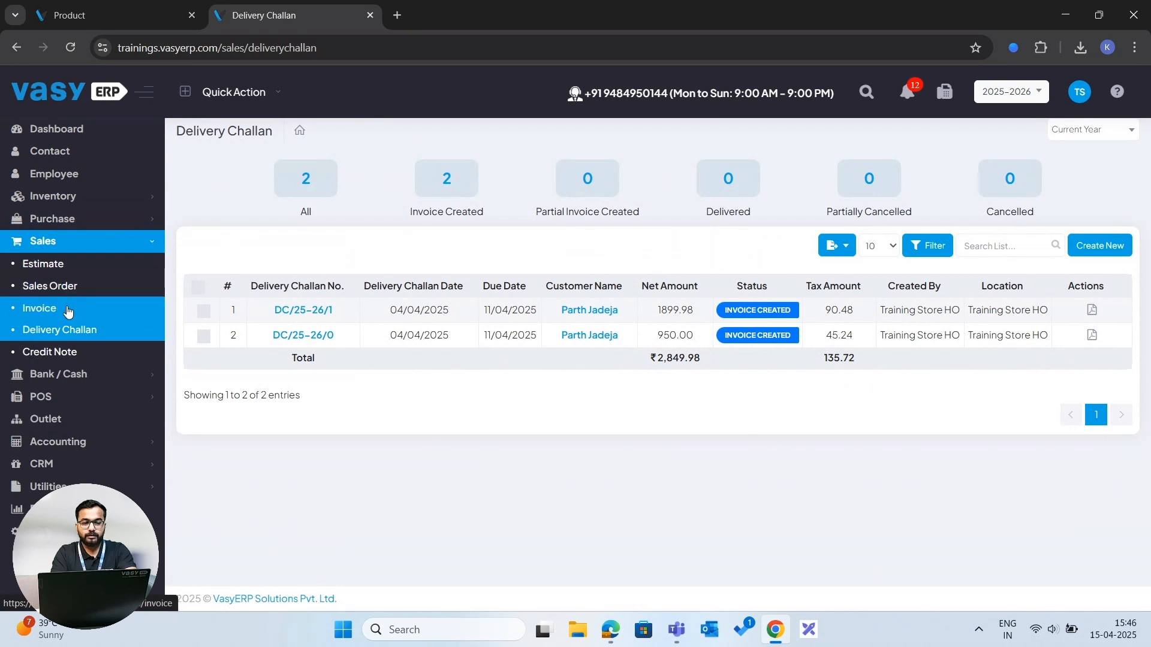
left_click(68, 310)
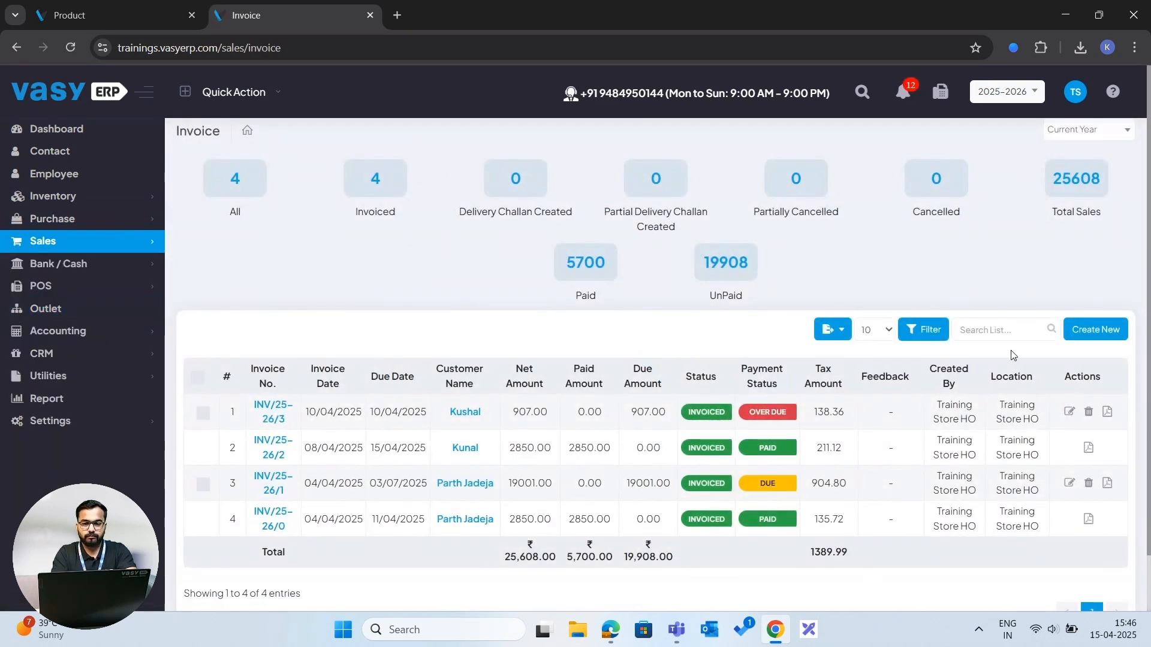
left_click(1097, 330)
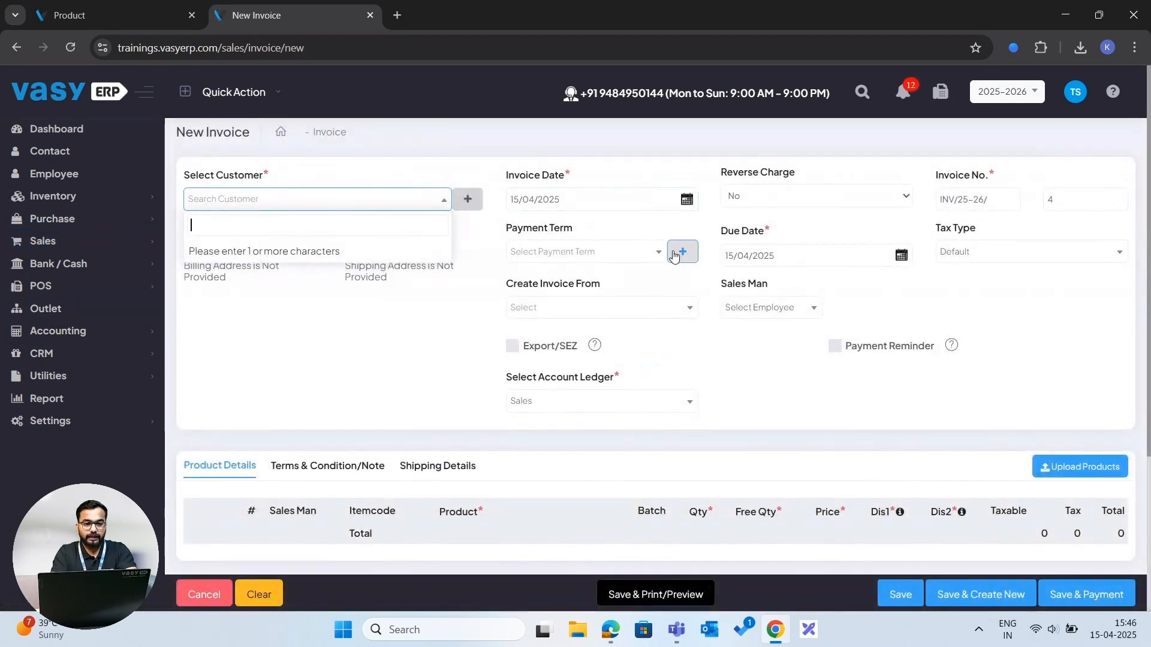
- Try to save the blank new invoice
scroll(674, 255, "down", 4)
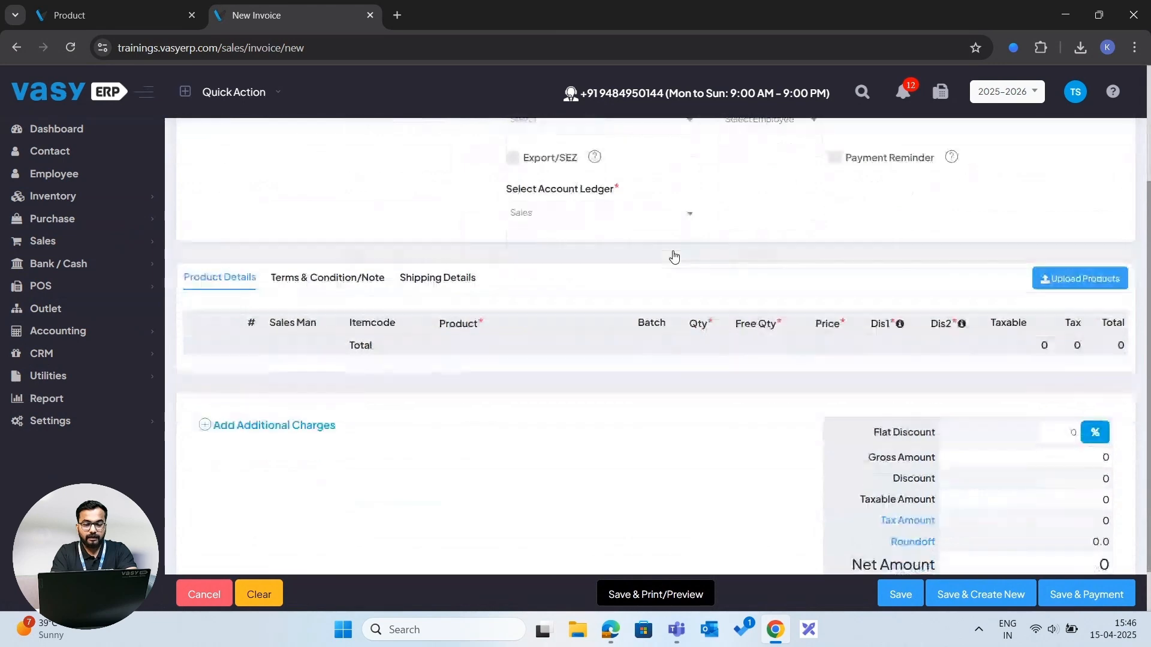
left_click(900, 594)
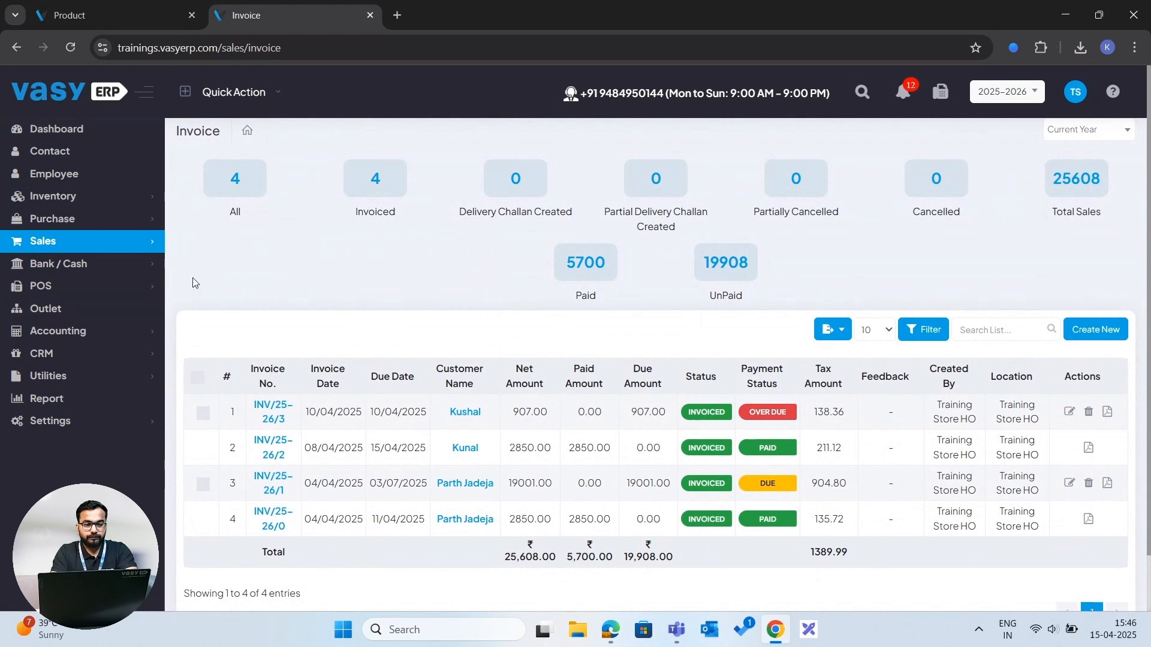
- Open the Bank list under Bank / Cash
left_click(136, 247)
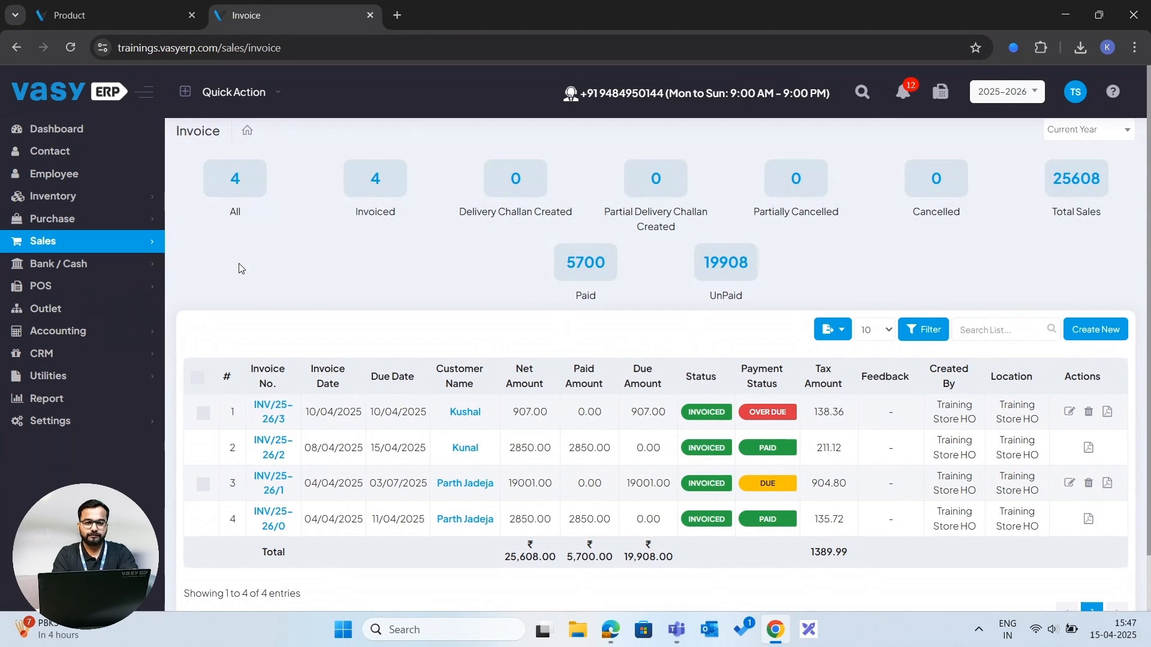
left_click(94, 267)
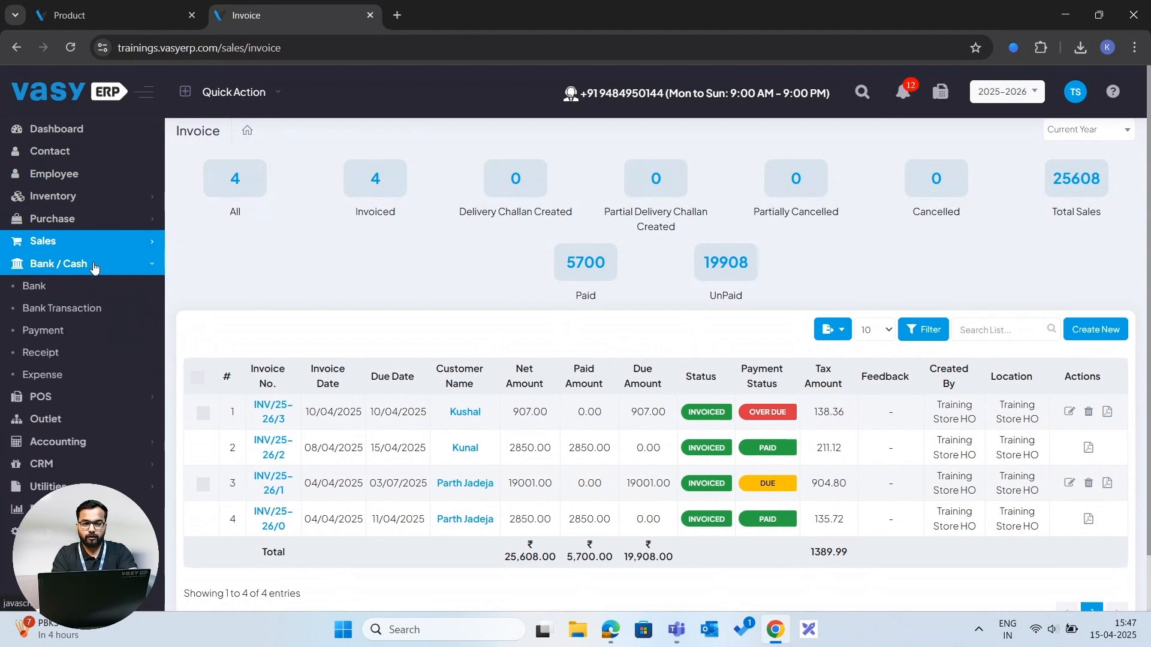
left_click(56, 289)
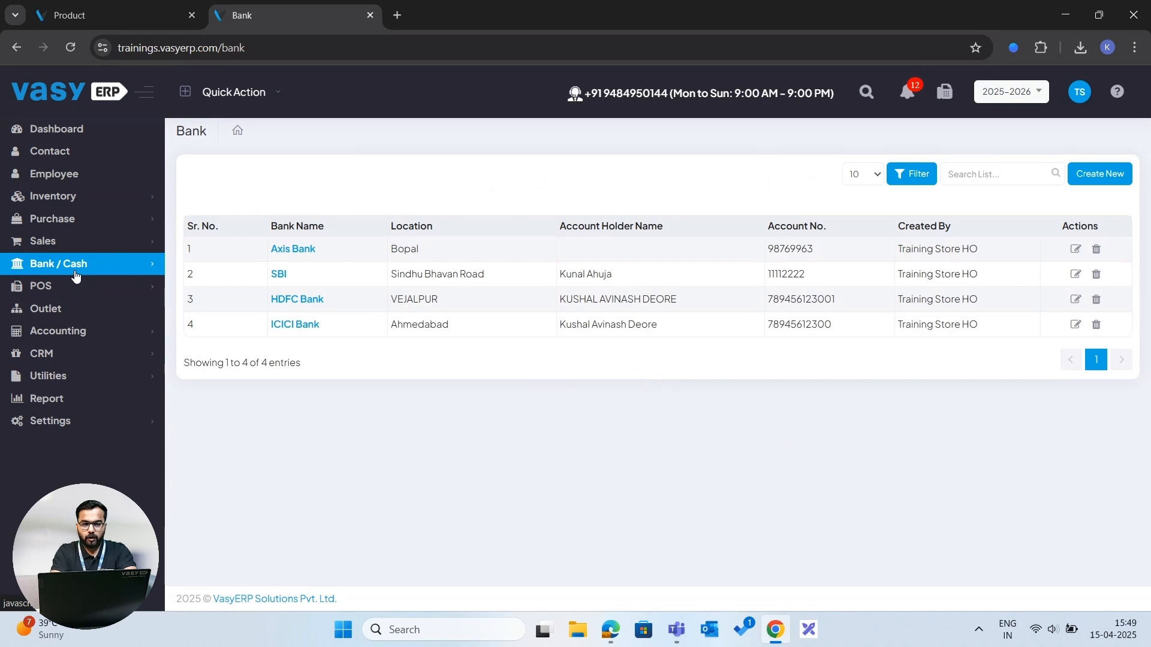
- Open the Bank Transaction list, then the Payment list under Bank / Cash
left_click(75, 275)
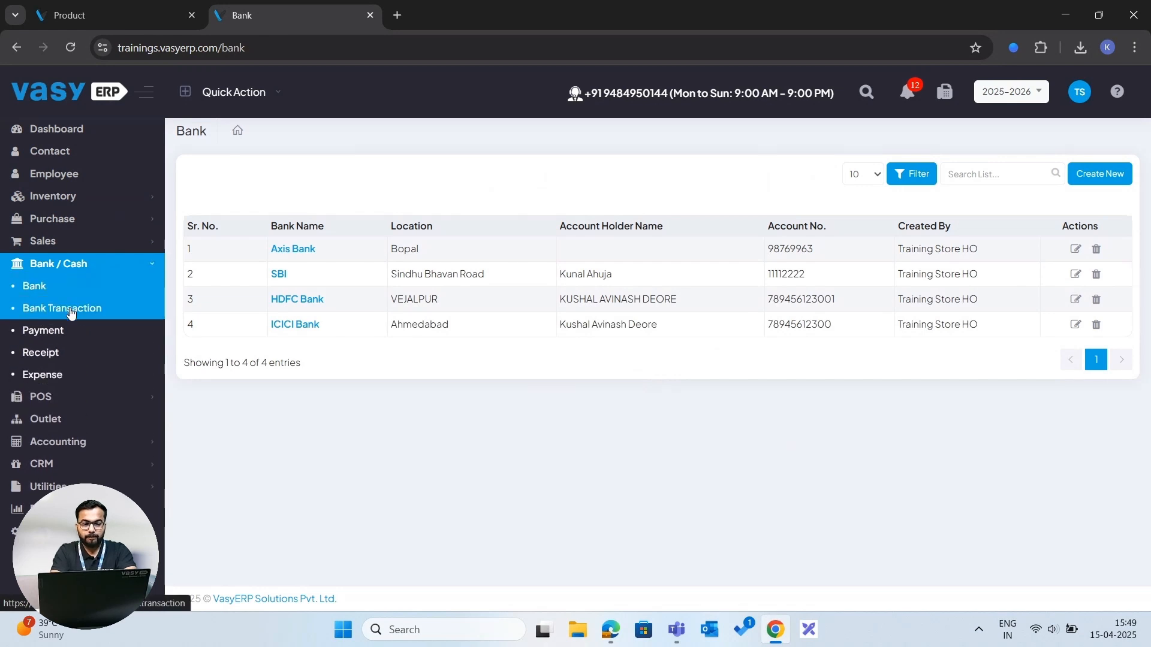
left_click(72, 308)
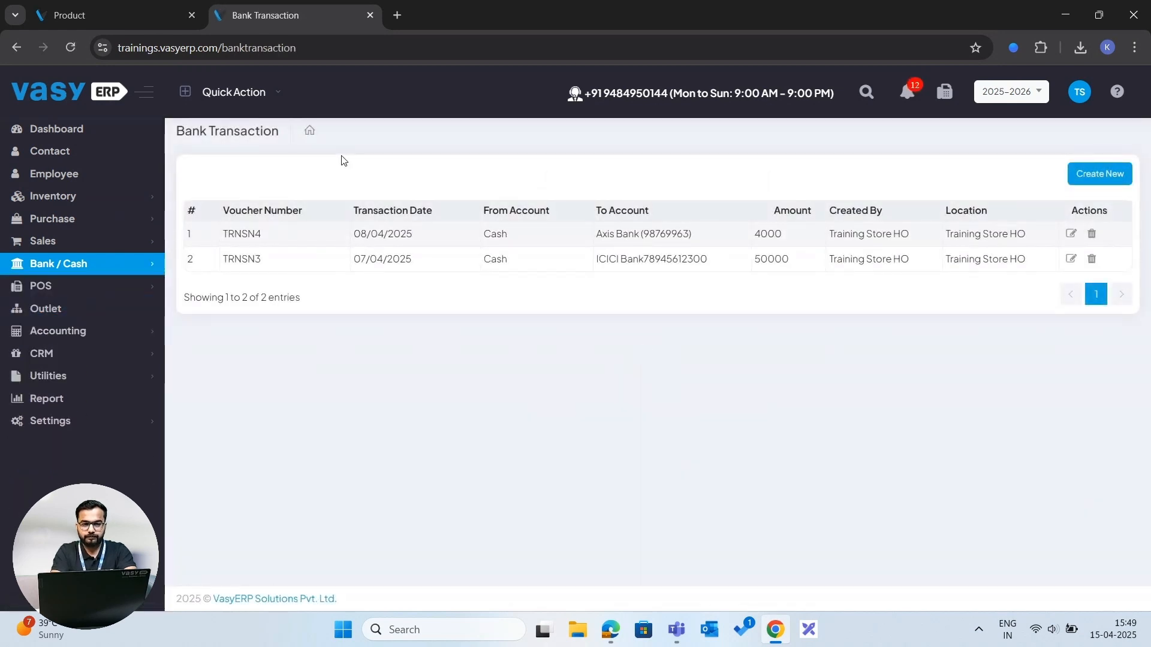
left_click(133, 265)
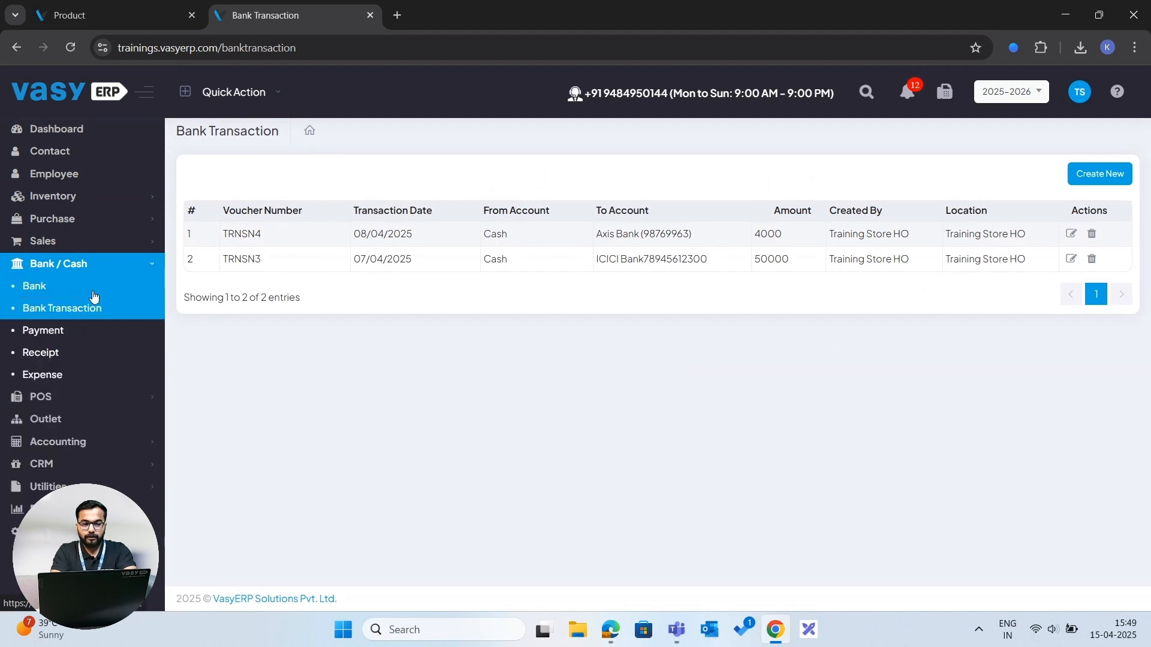
left_click(63, 334)
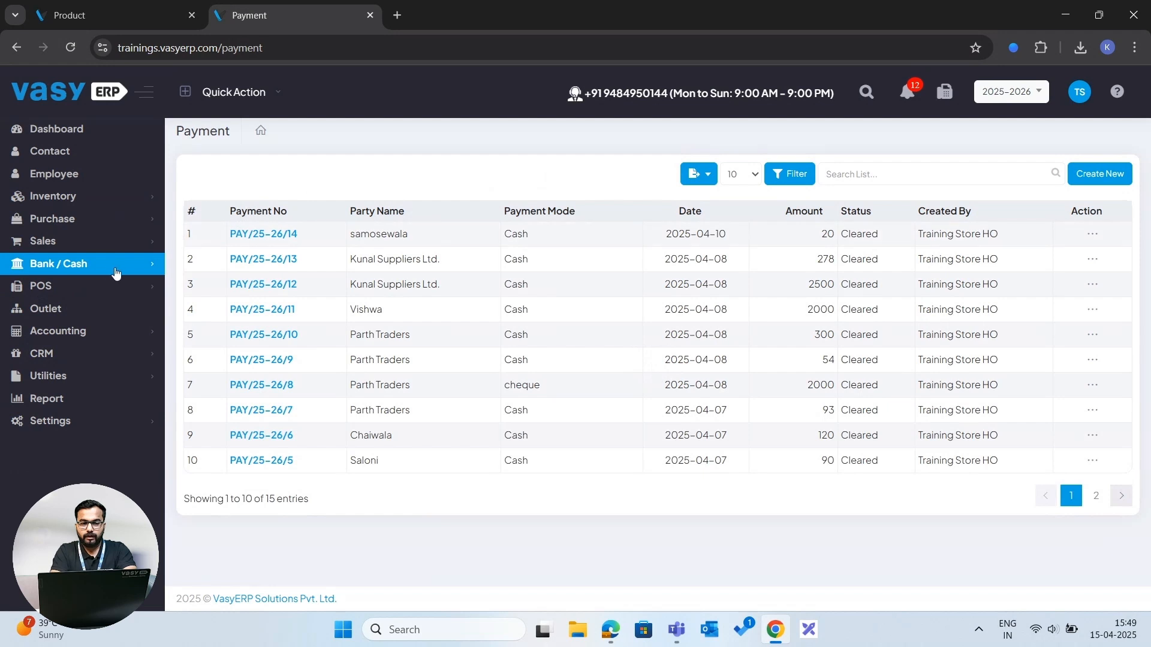
- Open the Receipt list, then the Expense list under Bank / Cash
left_click(106, 270)
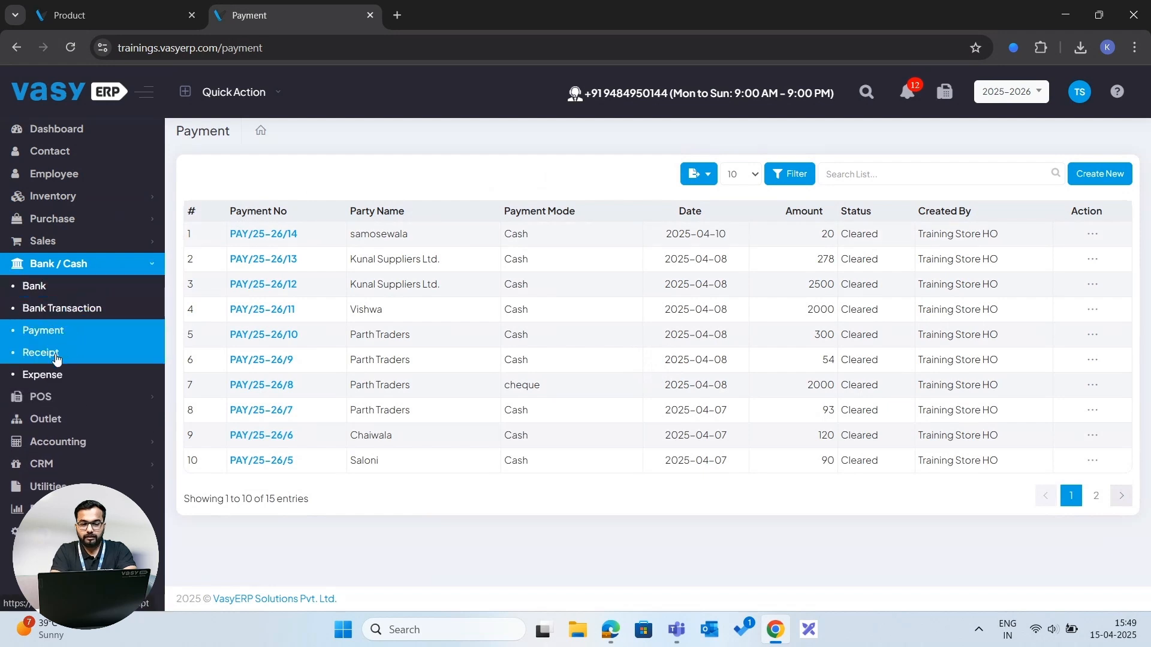
left_click(53, 354)
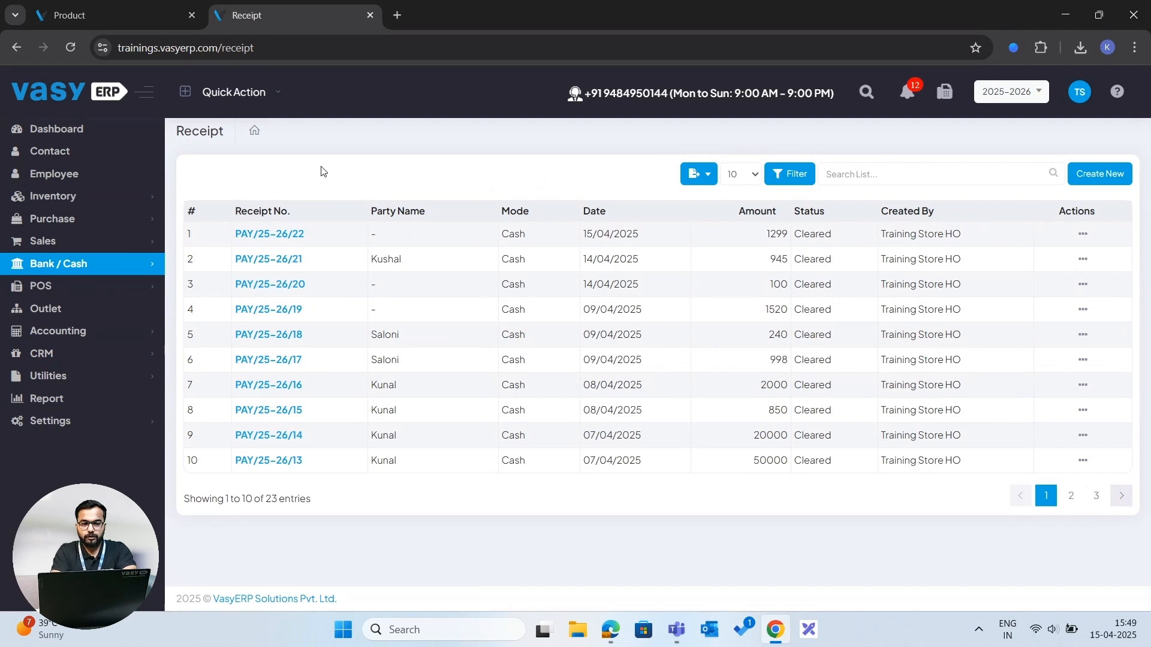
left_click(102, 264)
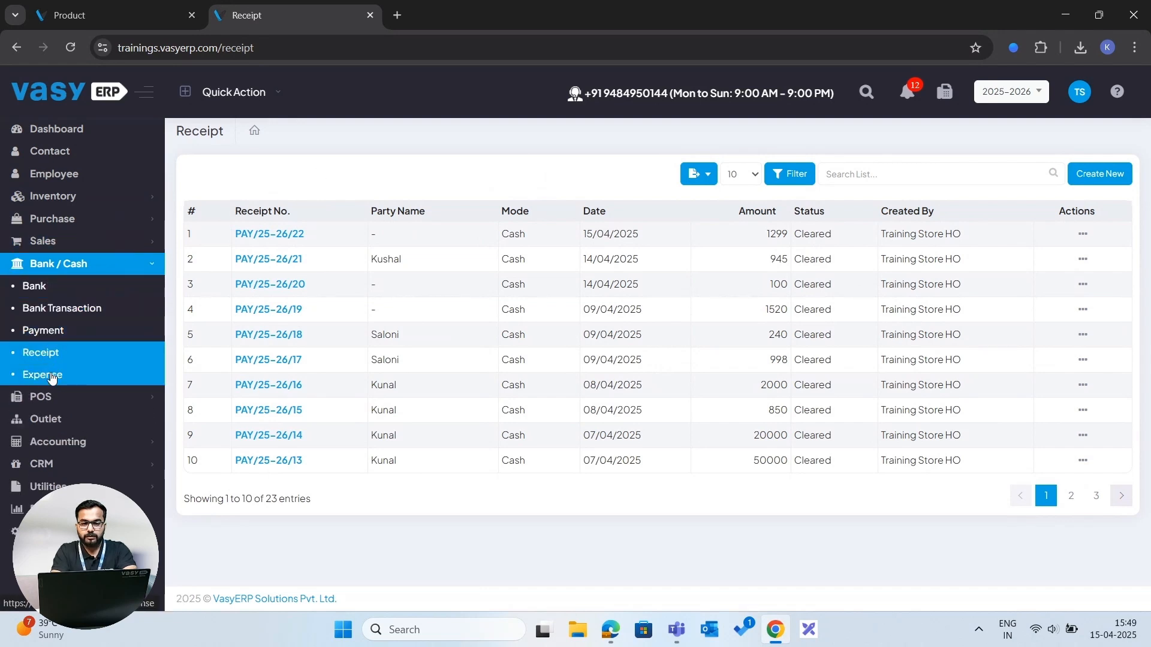
left_click(54, 374)
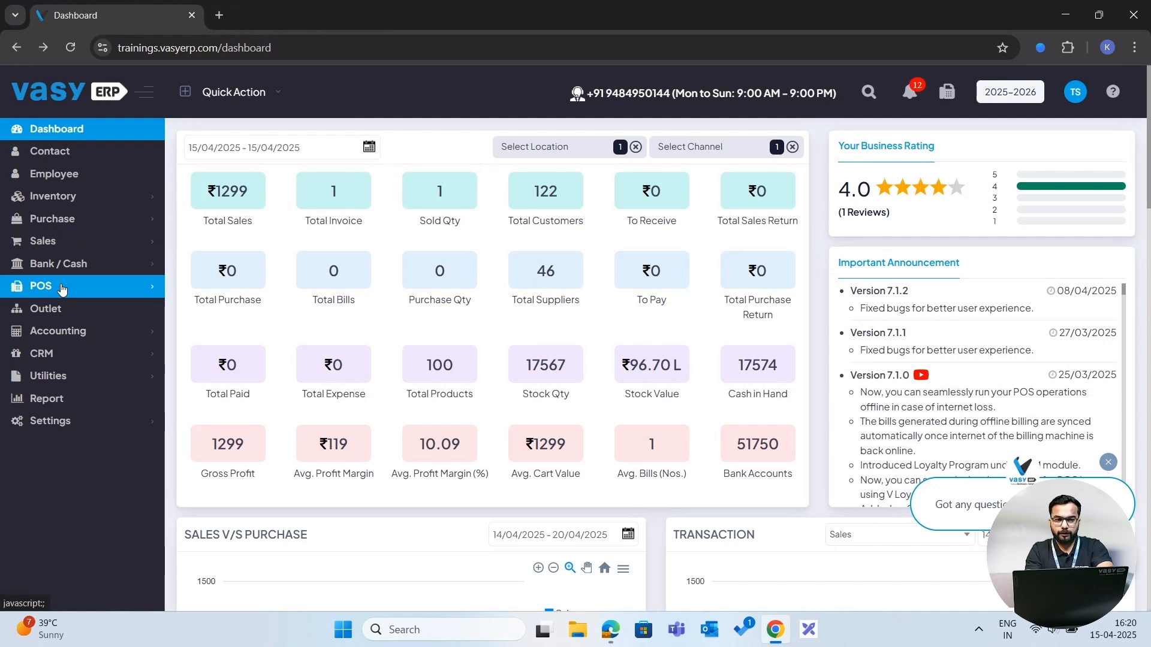
- Open the POS screen and start selling with 2000.00 as cash in hand
left_click(62, 289)
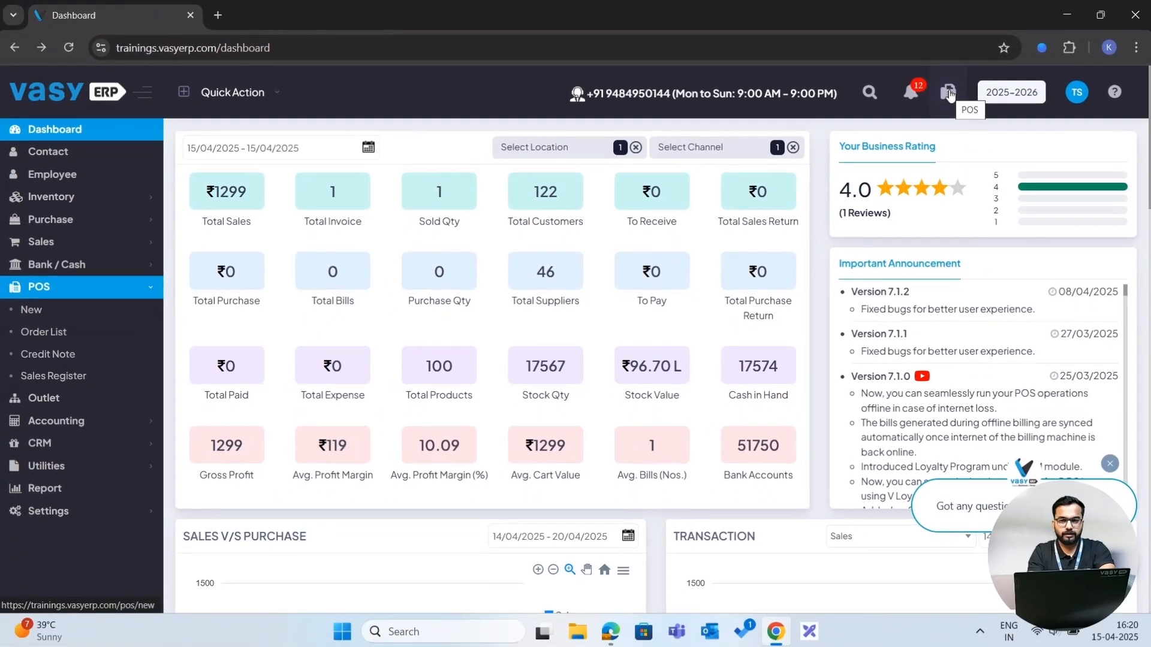
left_click(948, 95)
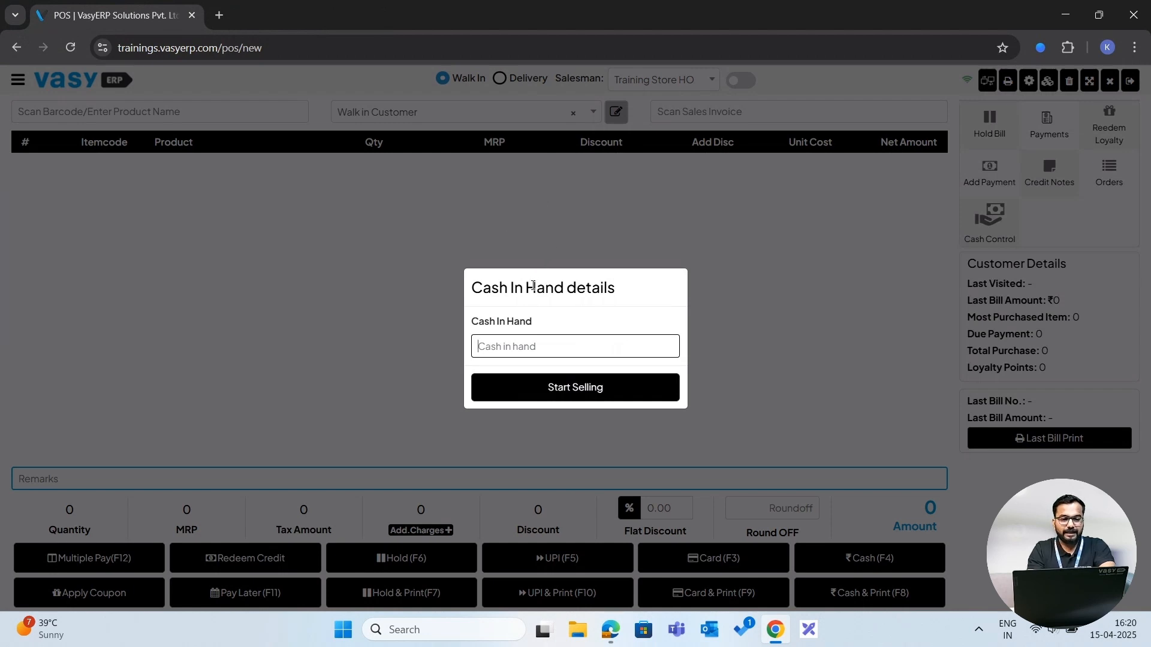
left_click(530, 345)
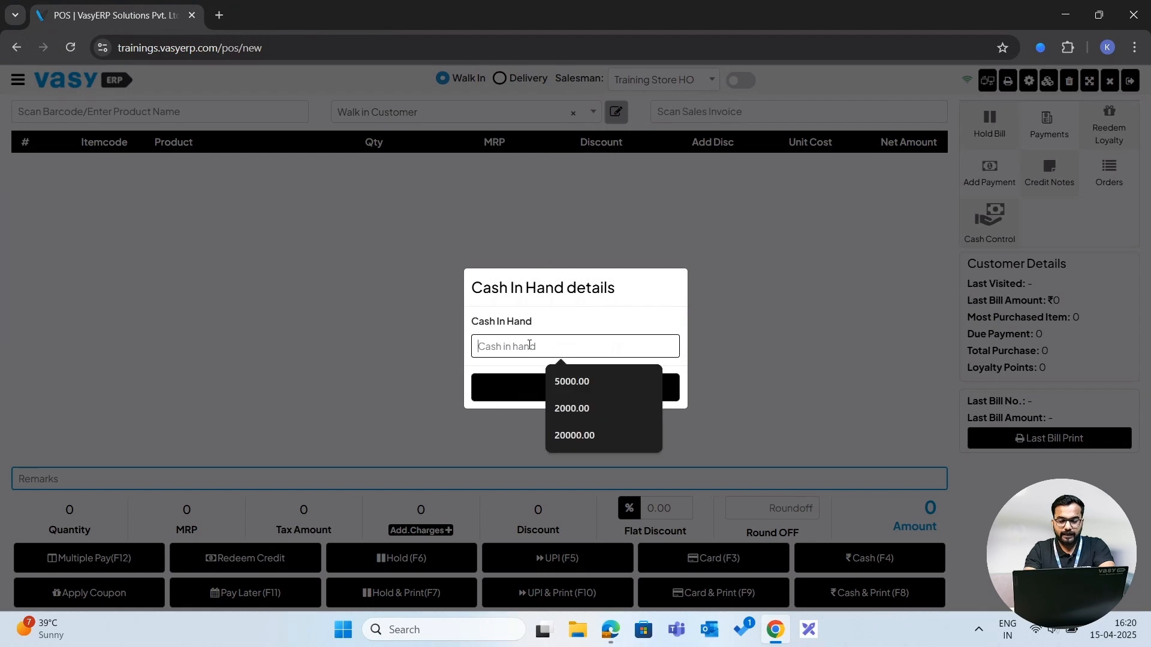
type("2000")
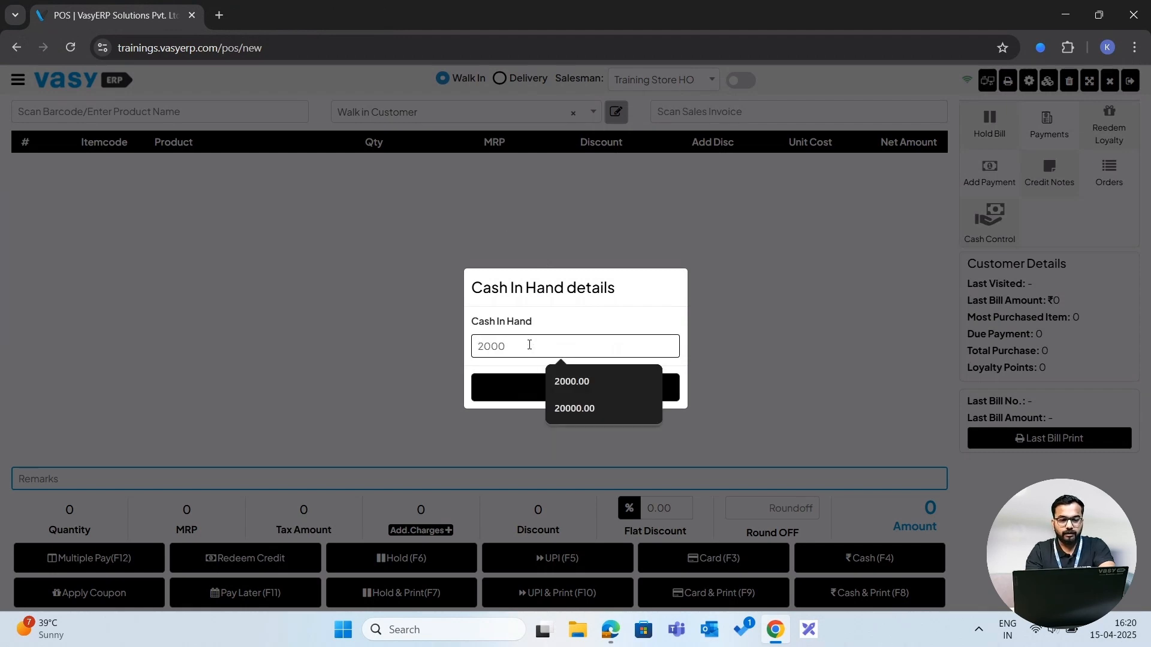
key("Down")
key("Return")
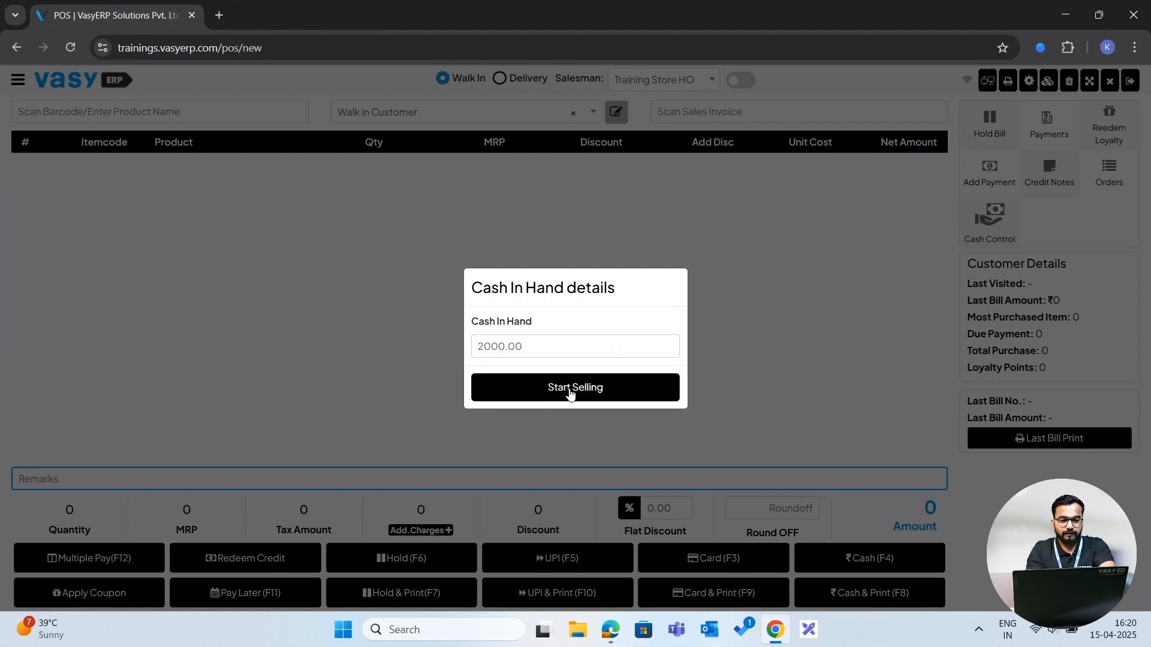
left_click(570, 389)
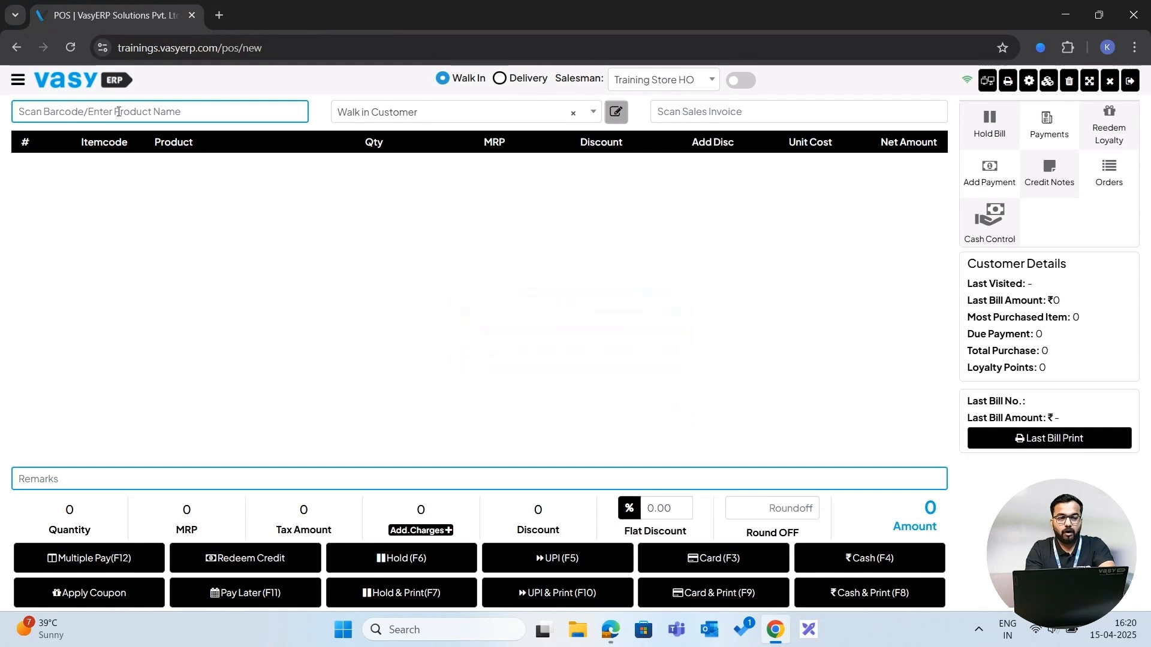
- Add Parachute Coconut Oil 100 ML to the bill and select an existing customer contact searched by name
type("pa")
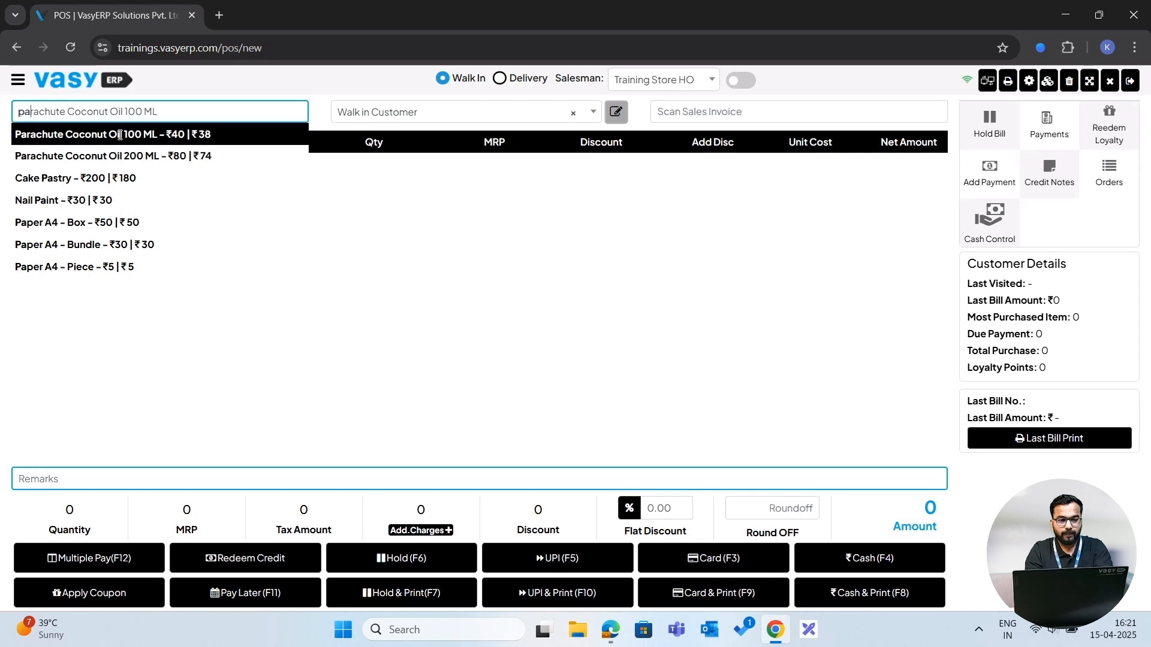
left_click(120, 138)
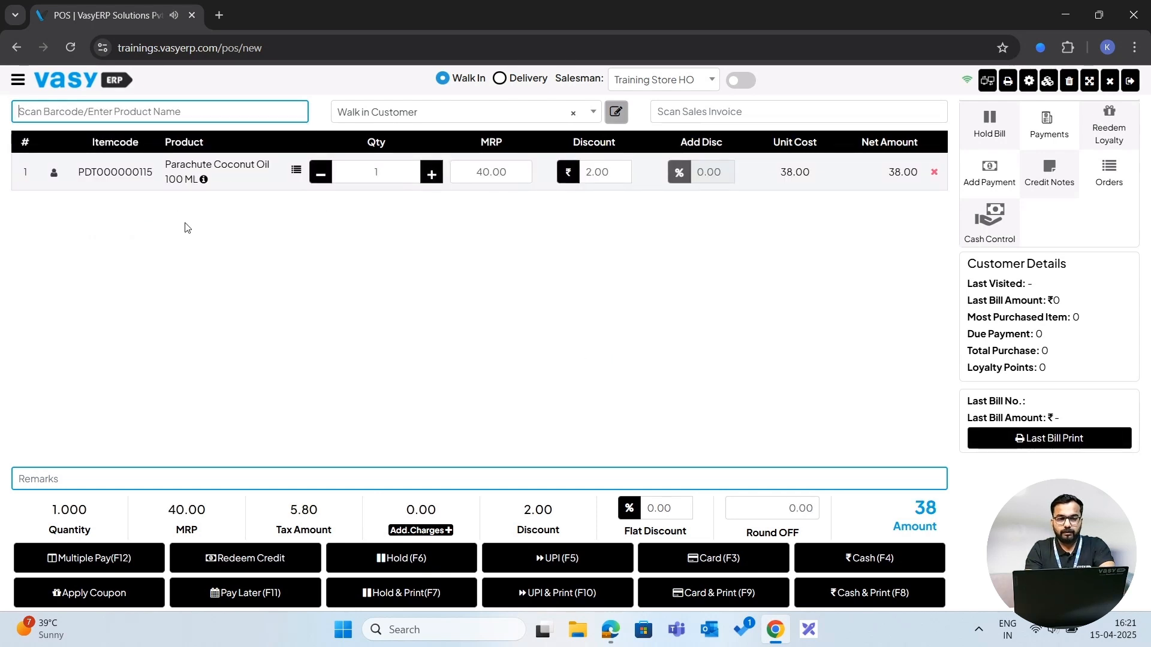
left_click(394, 114)
type("pa")
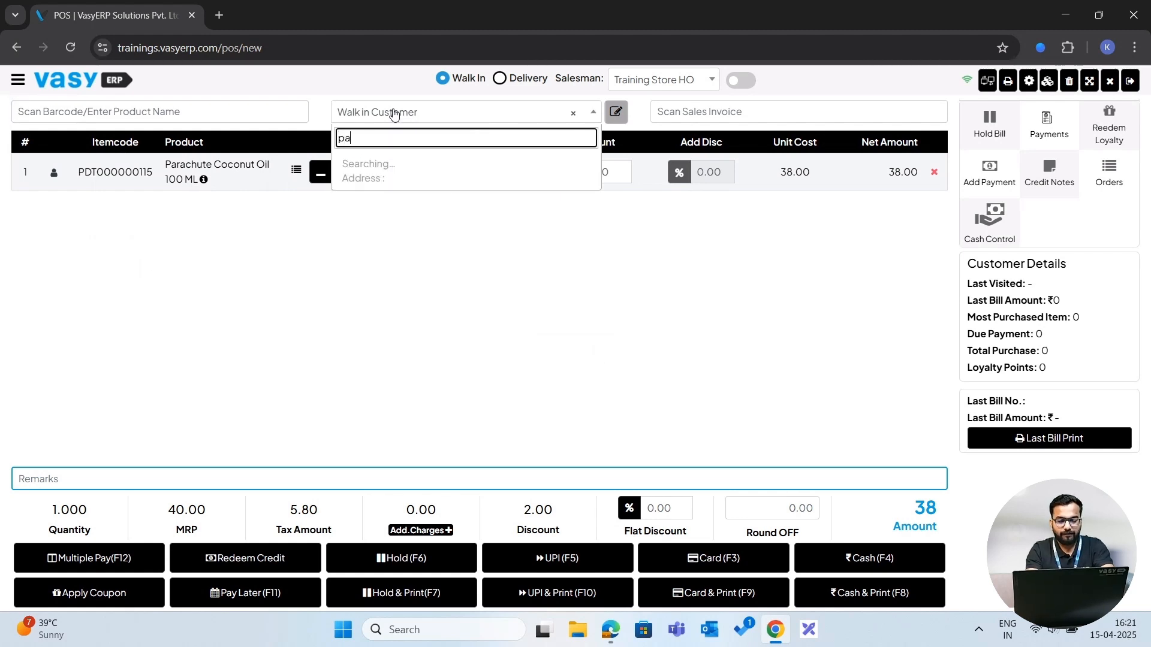
type("rt")
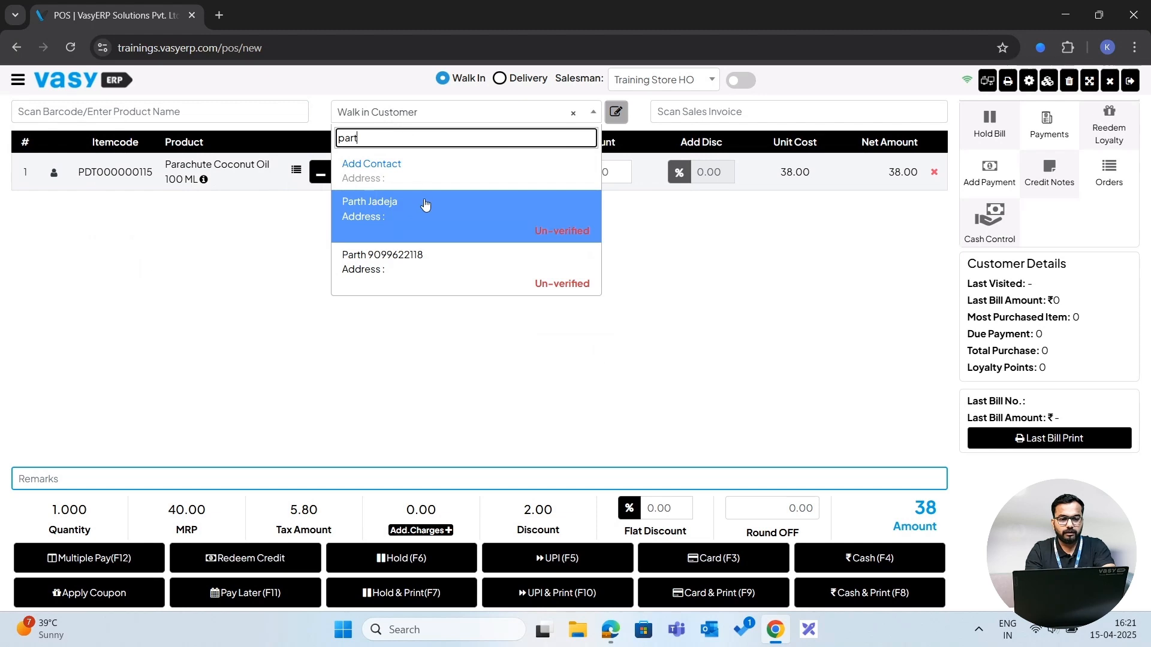
left_click(405, 256)
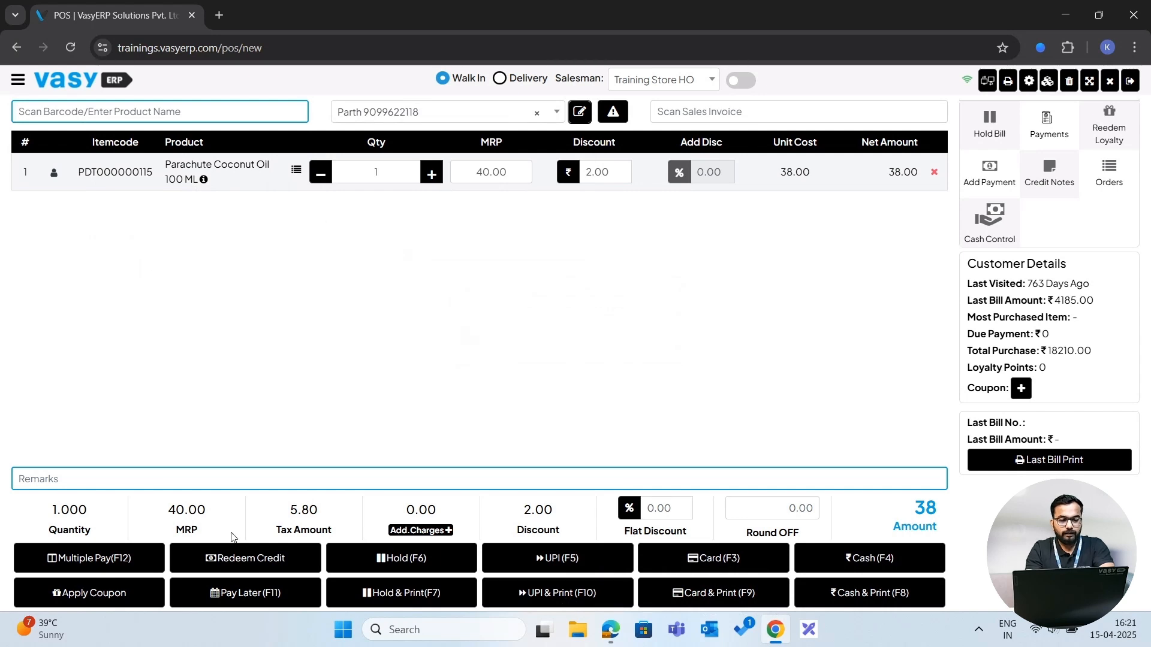
- Preview the Multiple Pay payment methods and the Pay Later terms, returning to the sale without paying
left_click(99, 557)
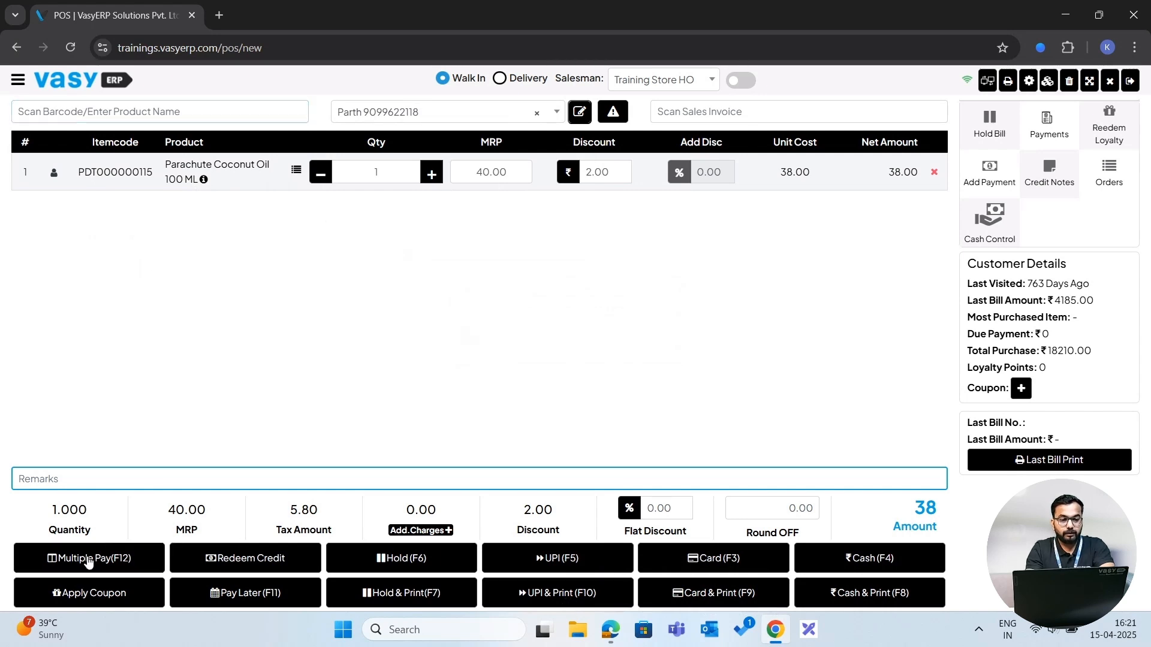
left_click(699, 176)
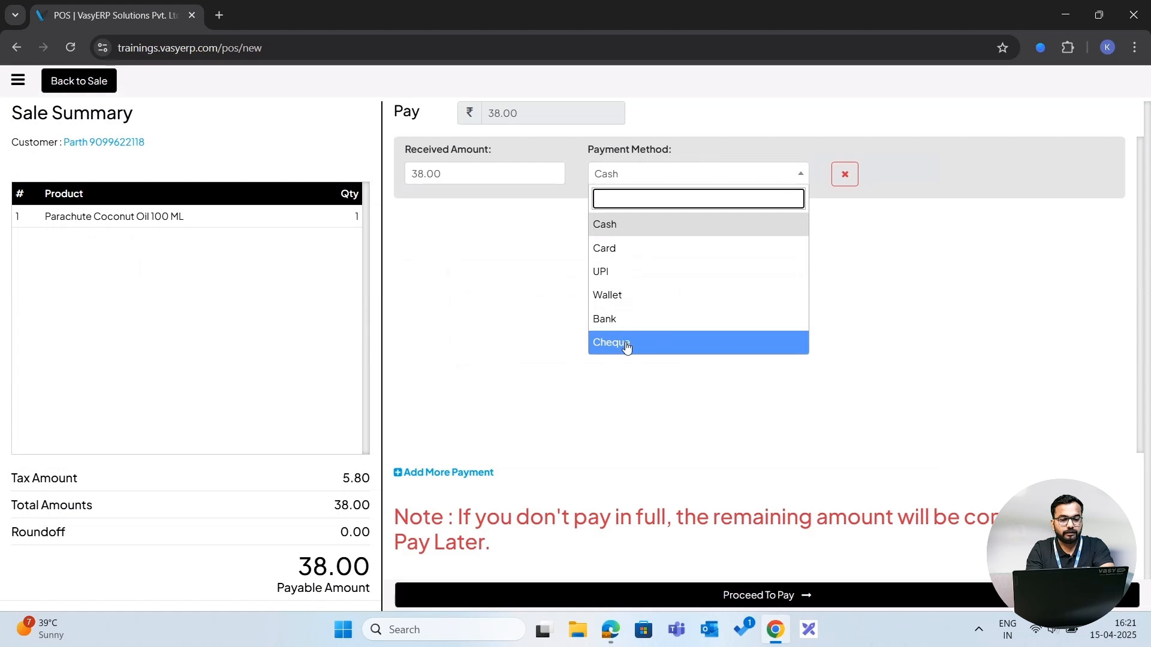
left_click(89, 81)
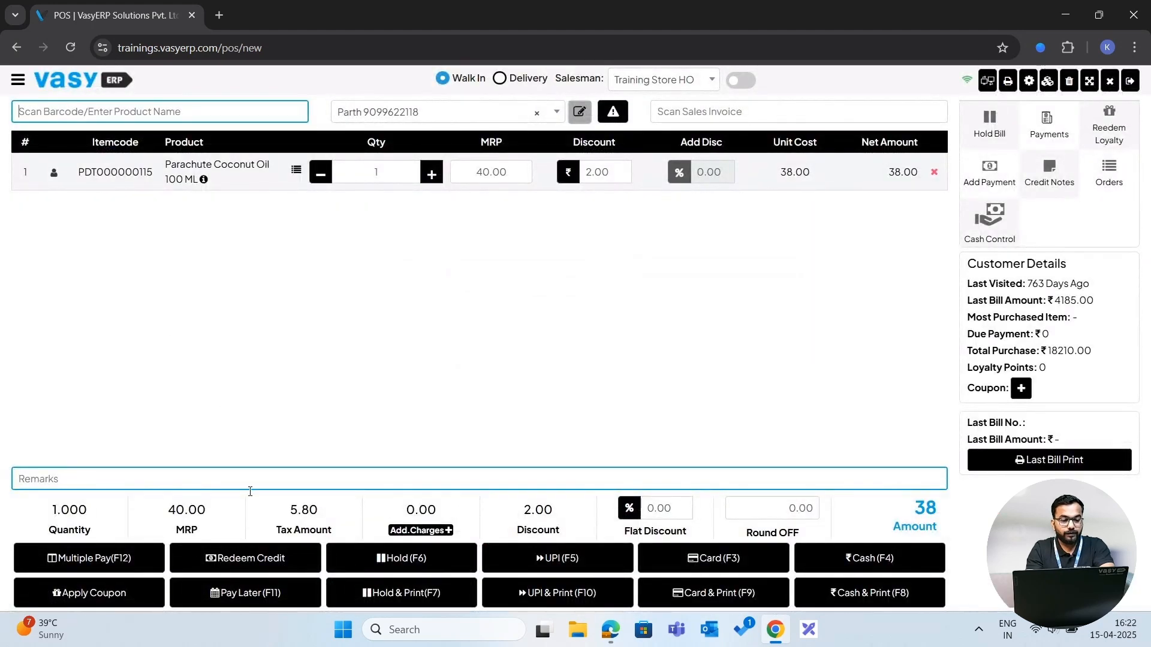
left_click(252, 594)
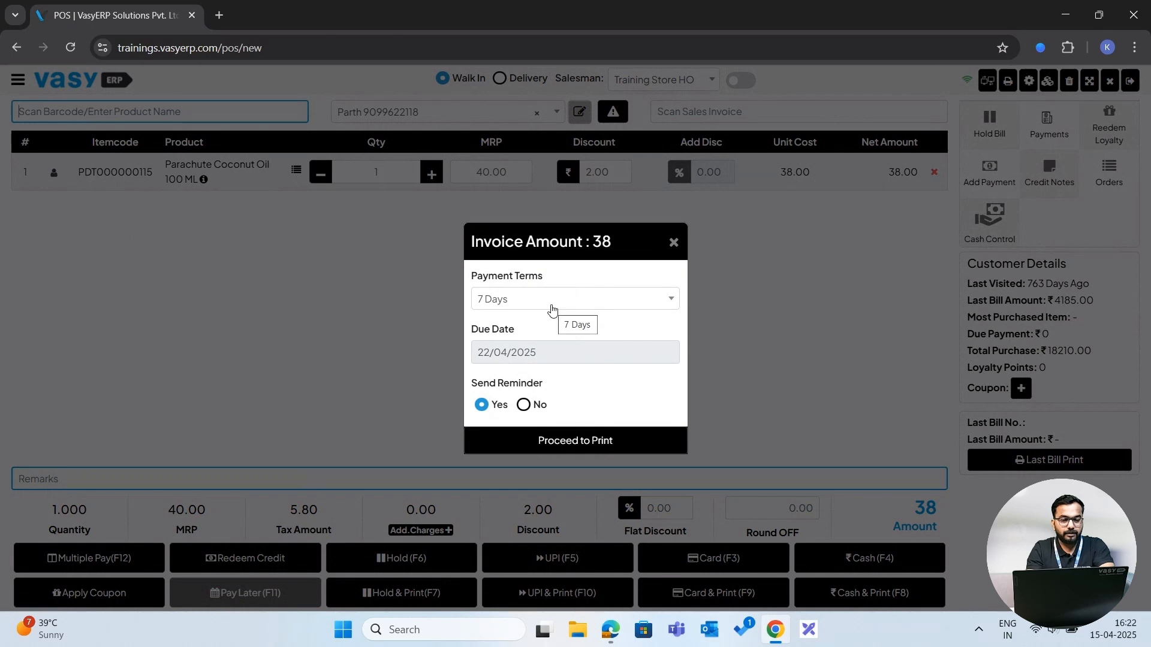
left_click(674, 242)
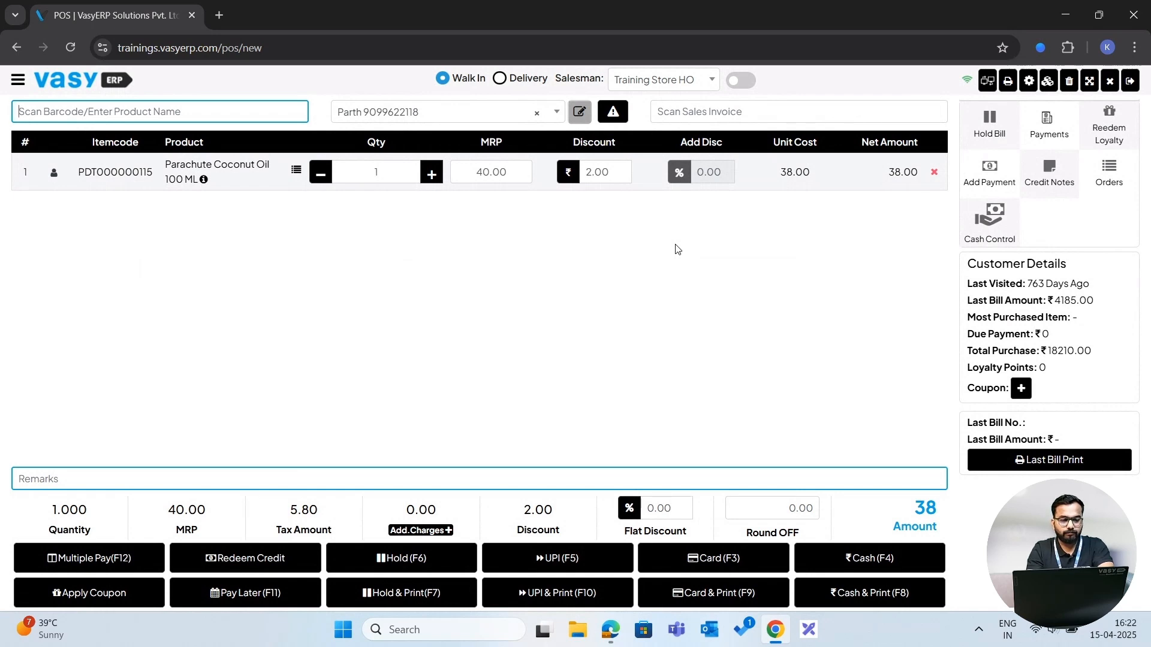
- Preview the Apply Coupon and Redeem Credit dialogs without applying anything
left_click(102, 592)
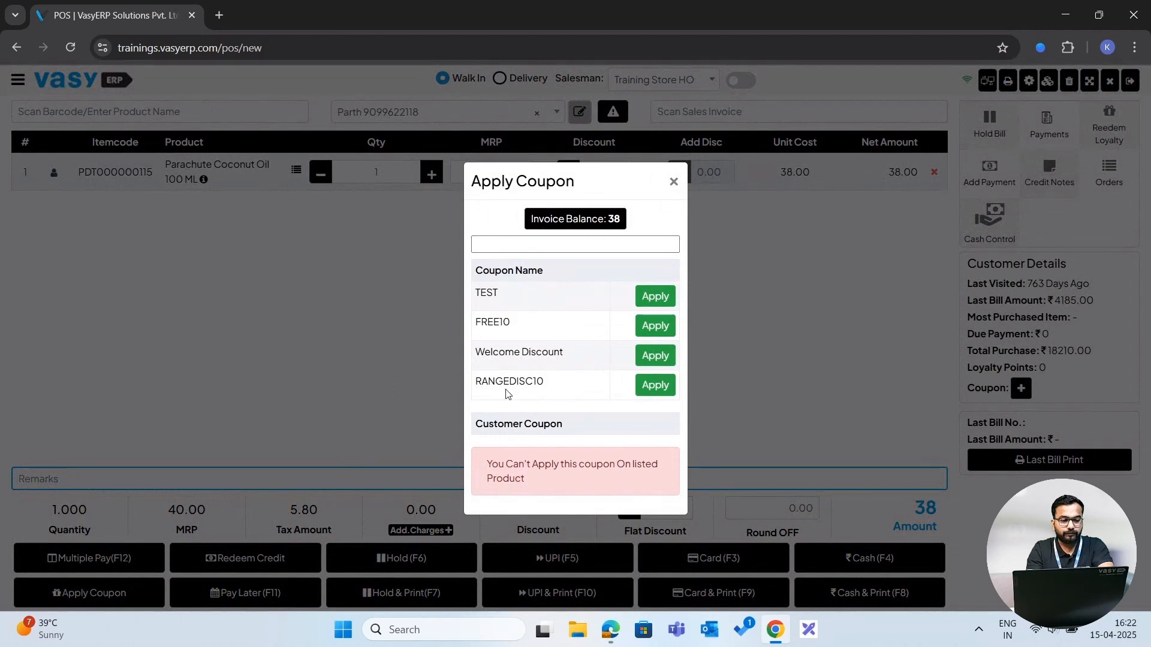
left_click(674, 181)
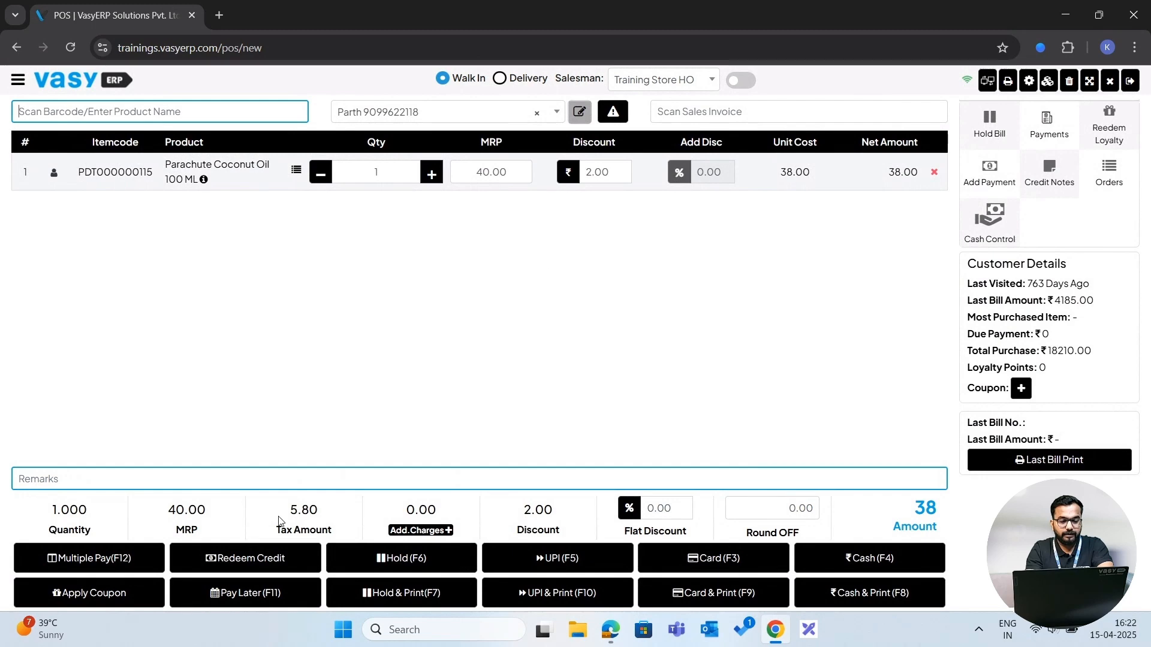
left_click(261, 559)
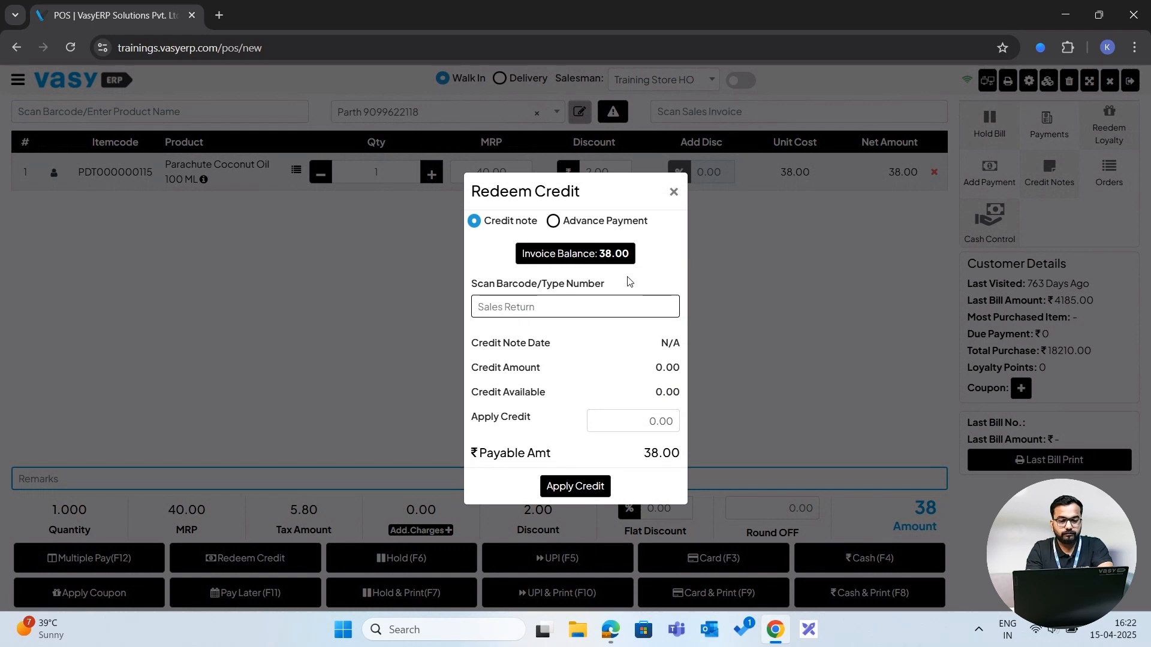
left_click(675, 192)
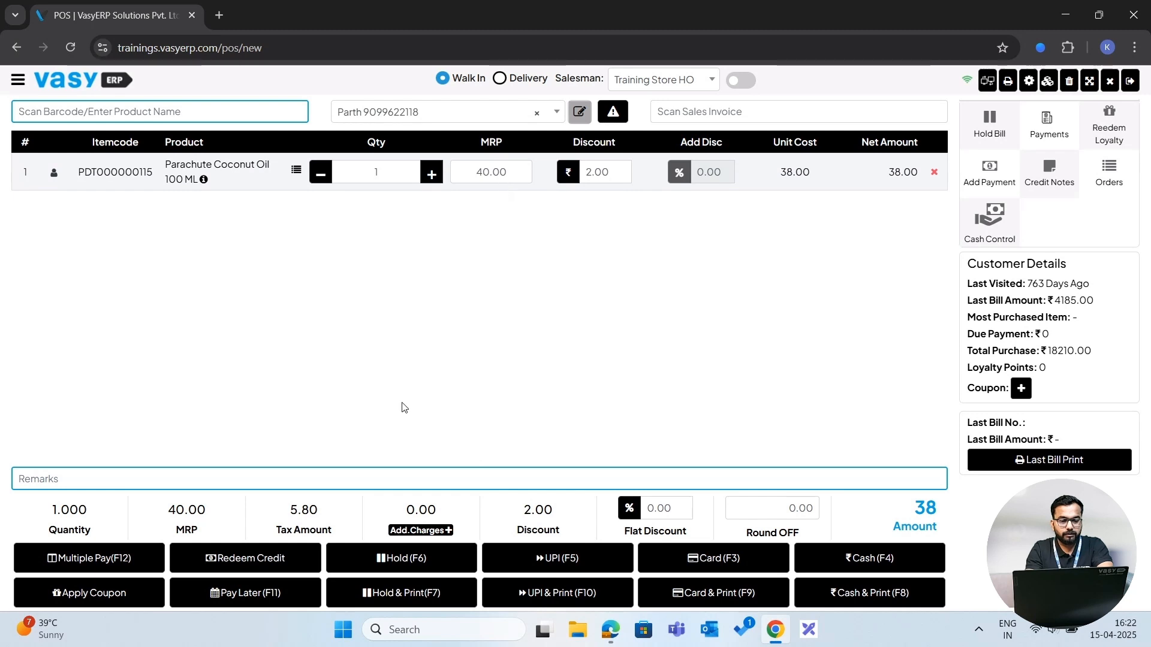
- Put the current bill on hold and recall it from the On Hold list
left_click(406, 560)
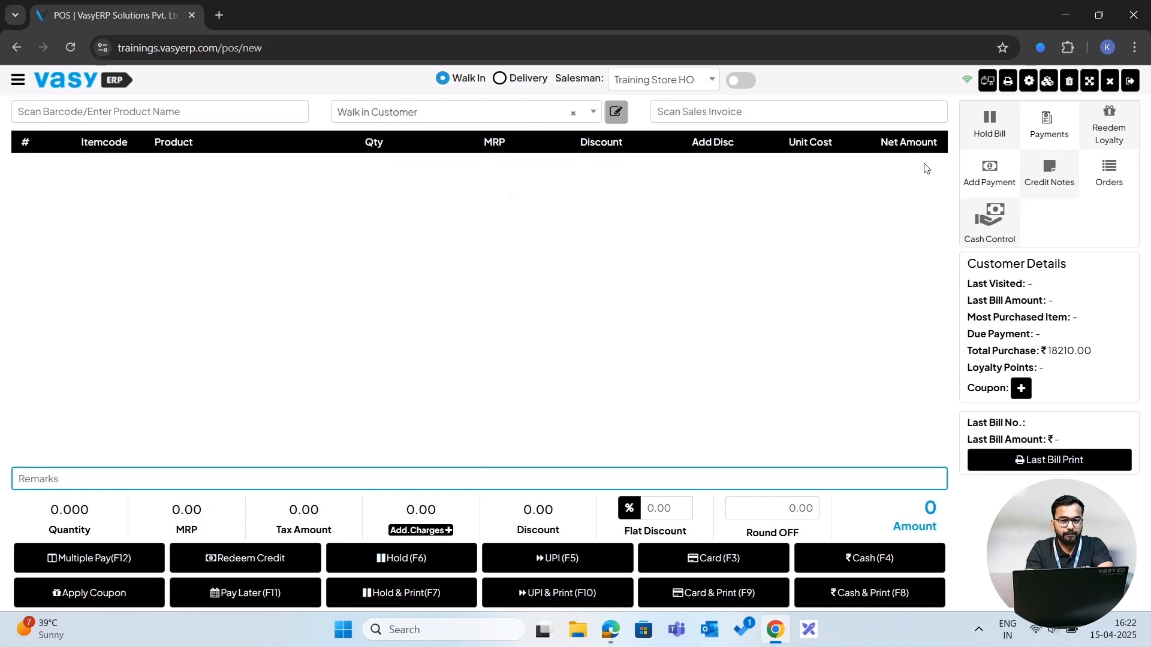
left_click(985, 127)
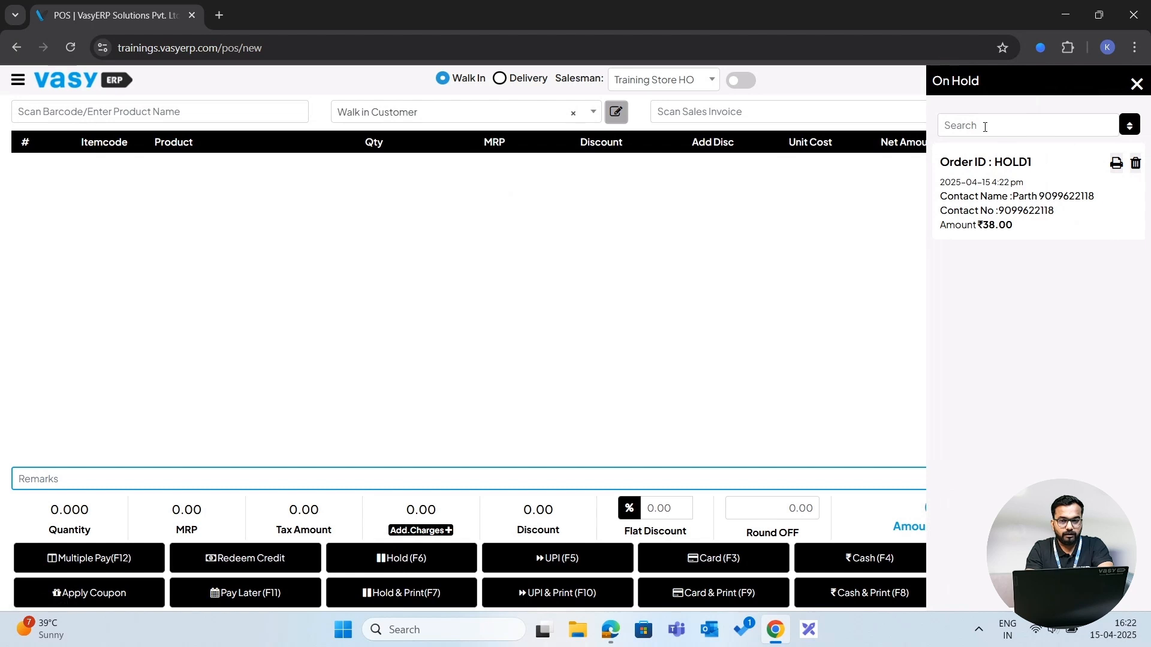
left_click(1016, 181)
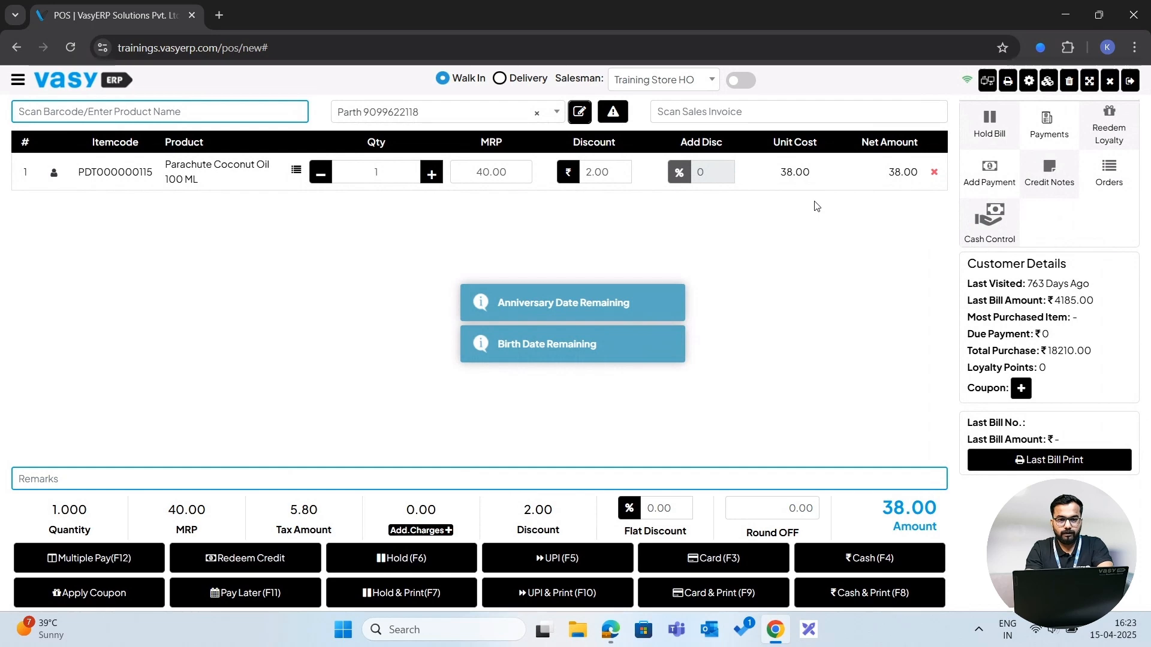
- Switch the POS to the product catalogue view with categories
left_click(748, 84)
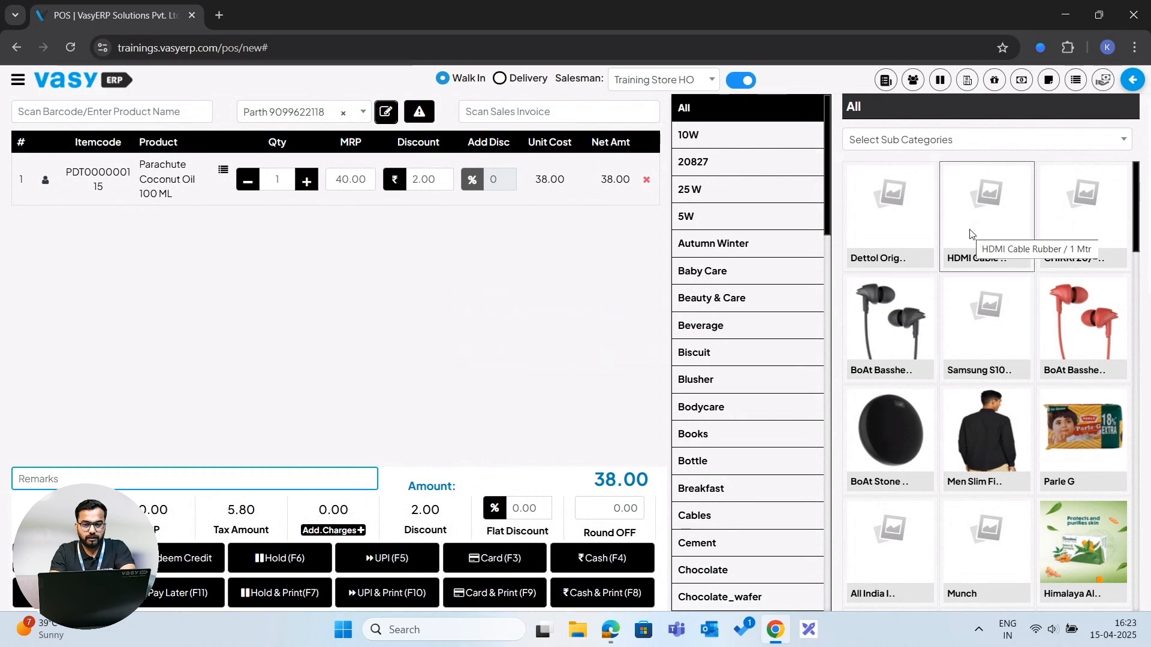
- Add the boAt Bassheads 100 wired earphones to the bill from the product catalogue
scroll(971, 234, "down", 2)
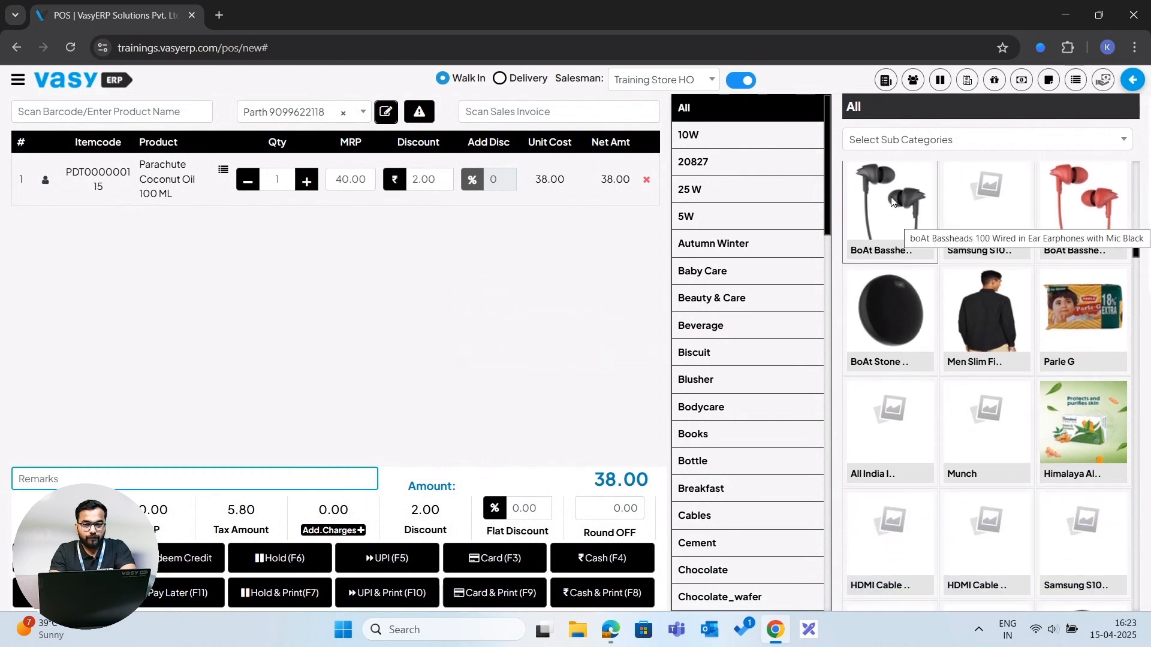
scroll(892, 202, "up", 1)
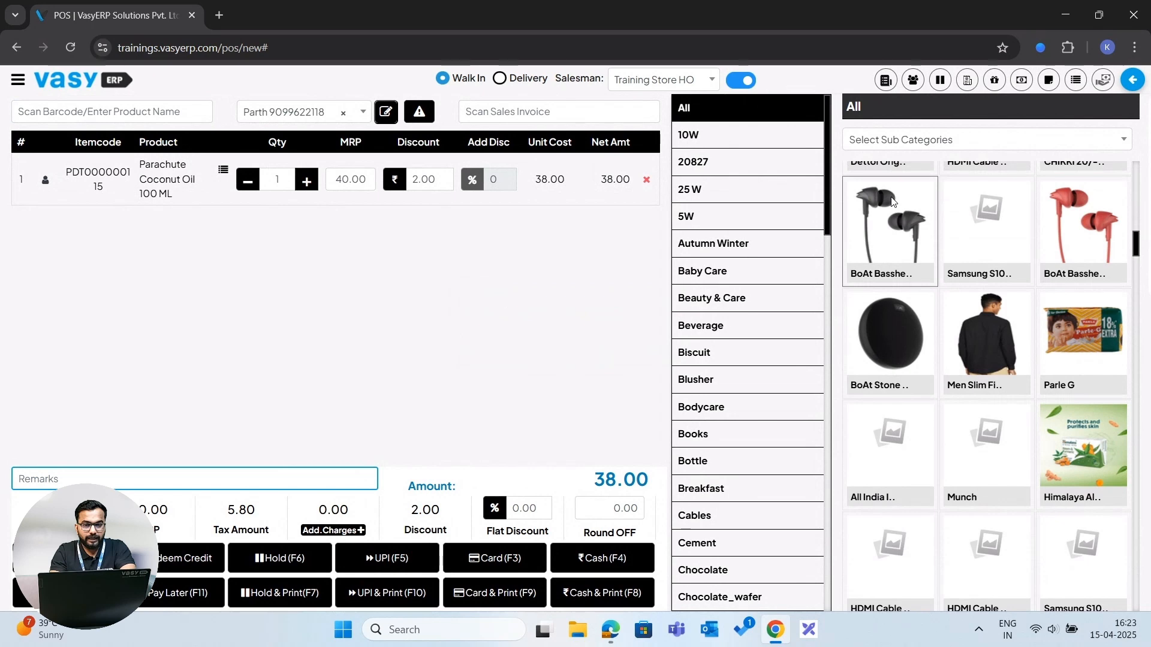
left_click(891, 197)
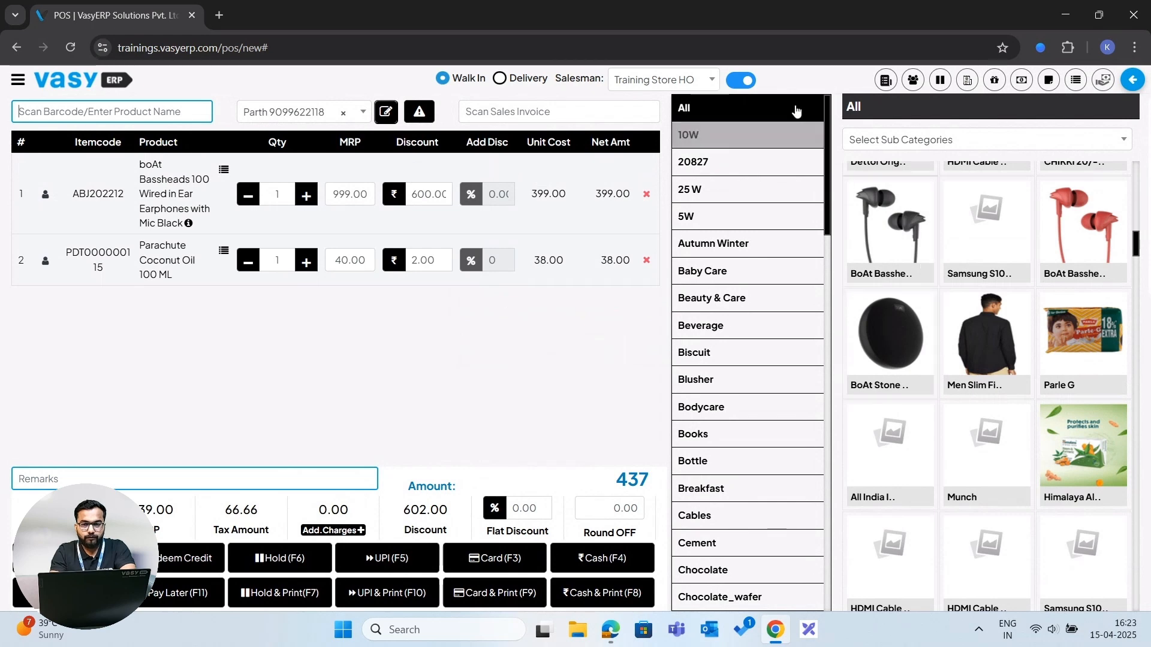
- Turn off the catalogue view and open the current register summary
left_click(744, 81)
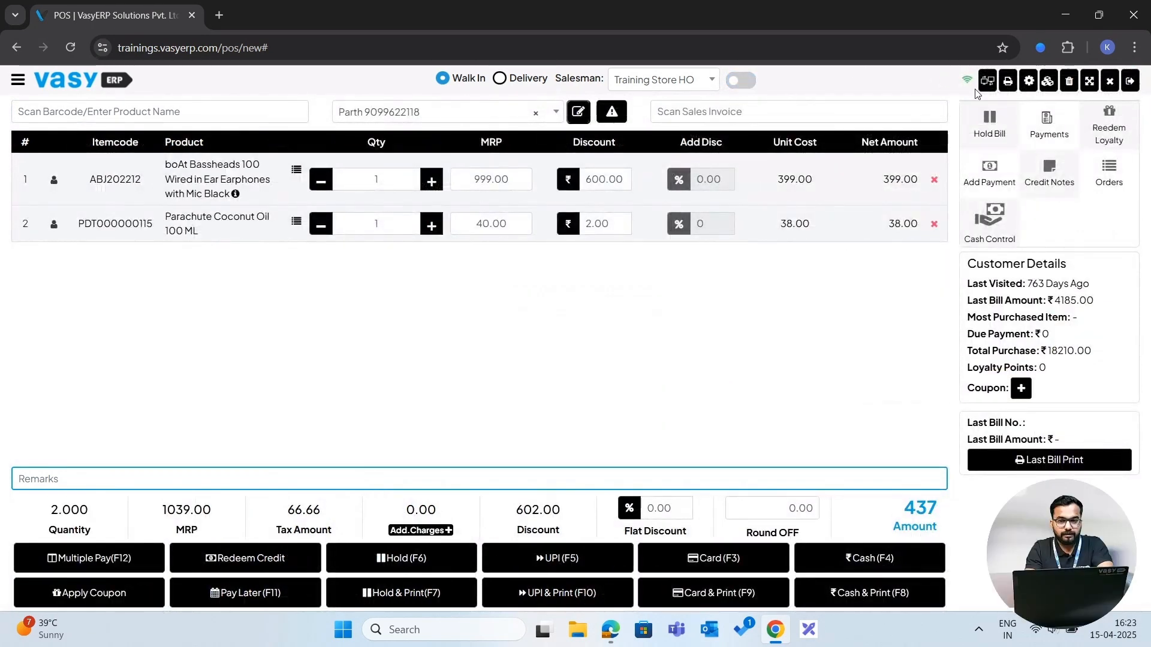
left_click(1111, 81)
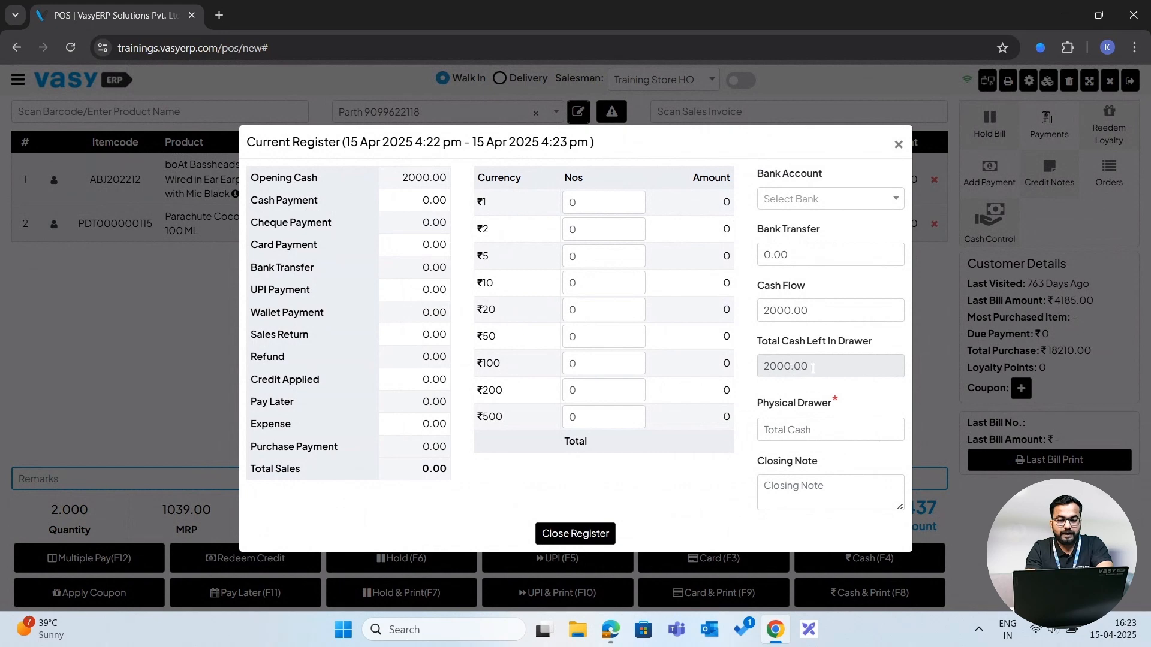
- Try to close the register with 2010 as the physical drawer cash, then dismiss the dialog
left_click_drag(813, 368, 765, 368)
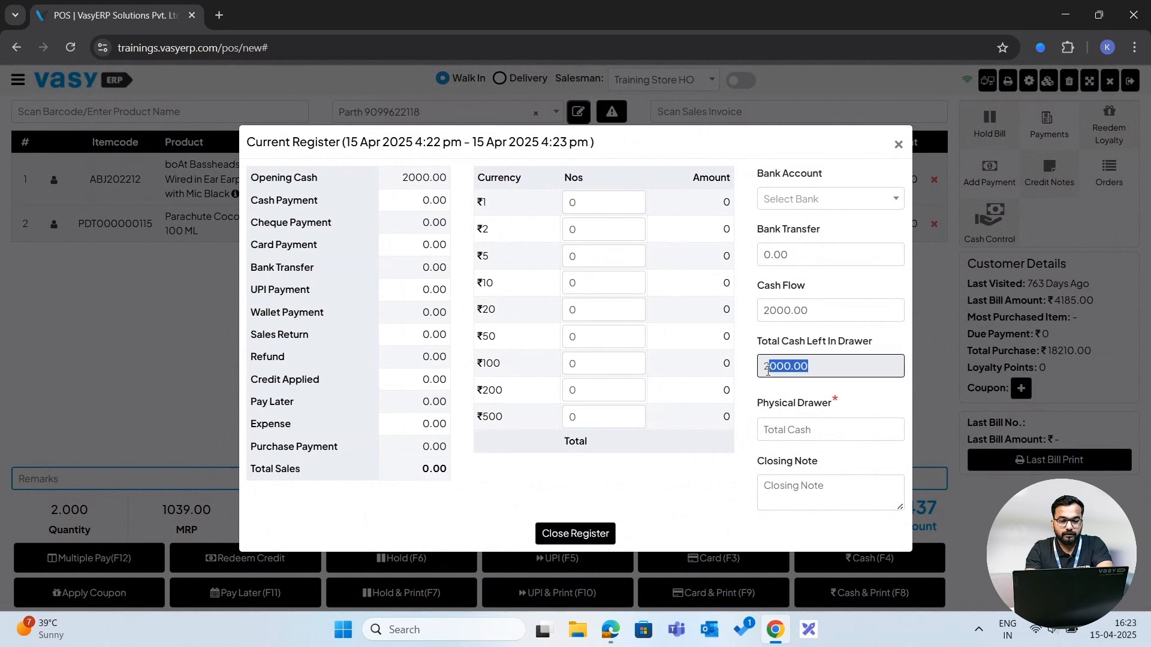
left_click(793, 393)
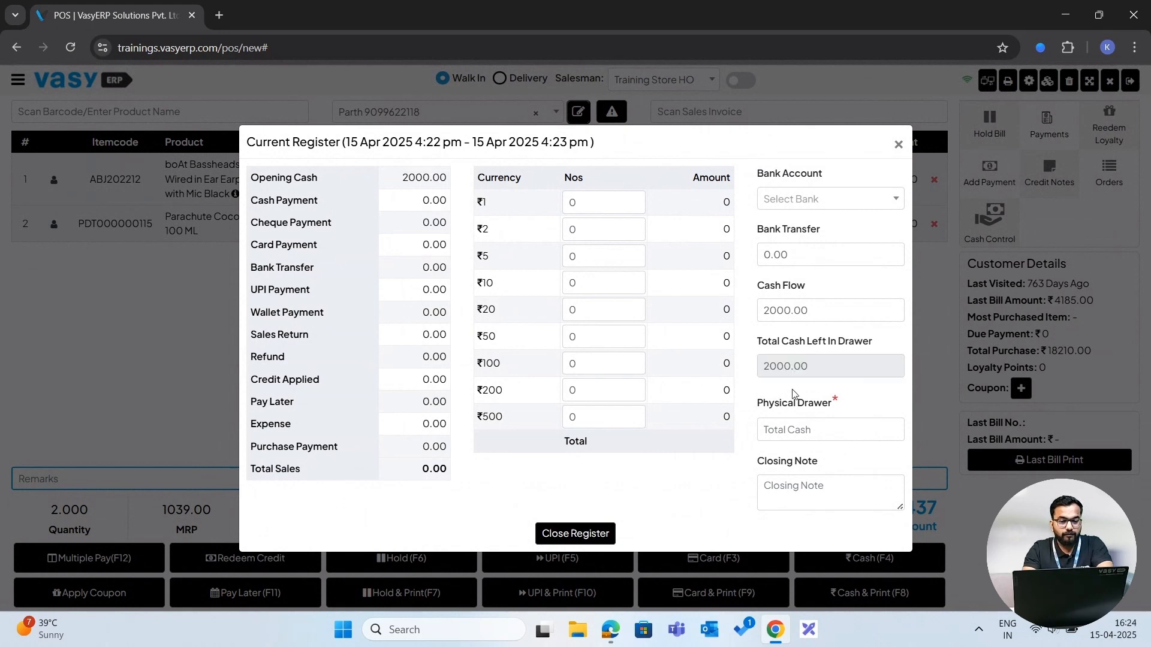
left_click(784, 431)
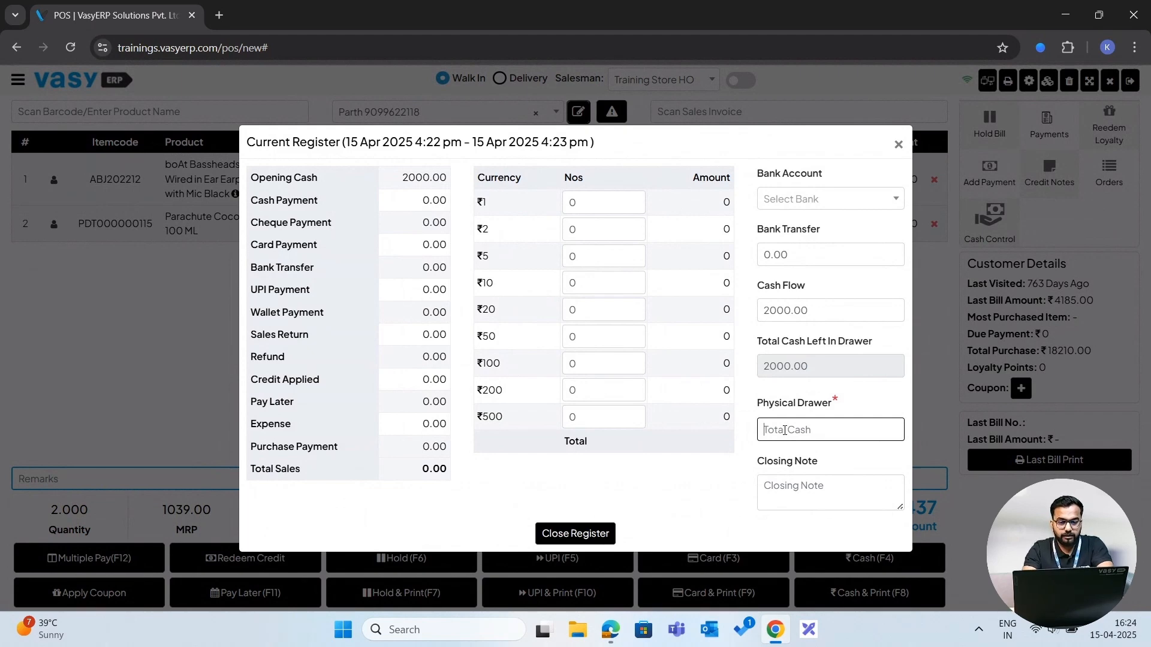
type("2000")
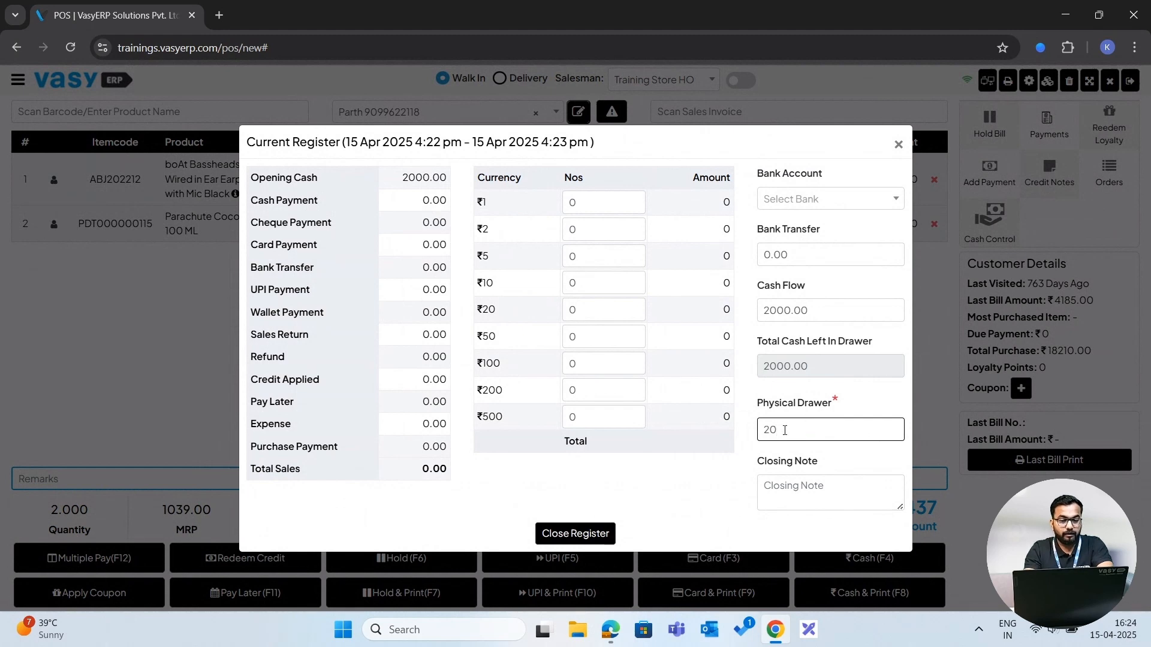
left_click(731, 466)
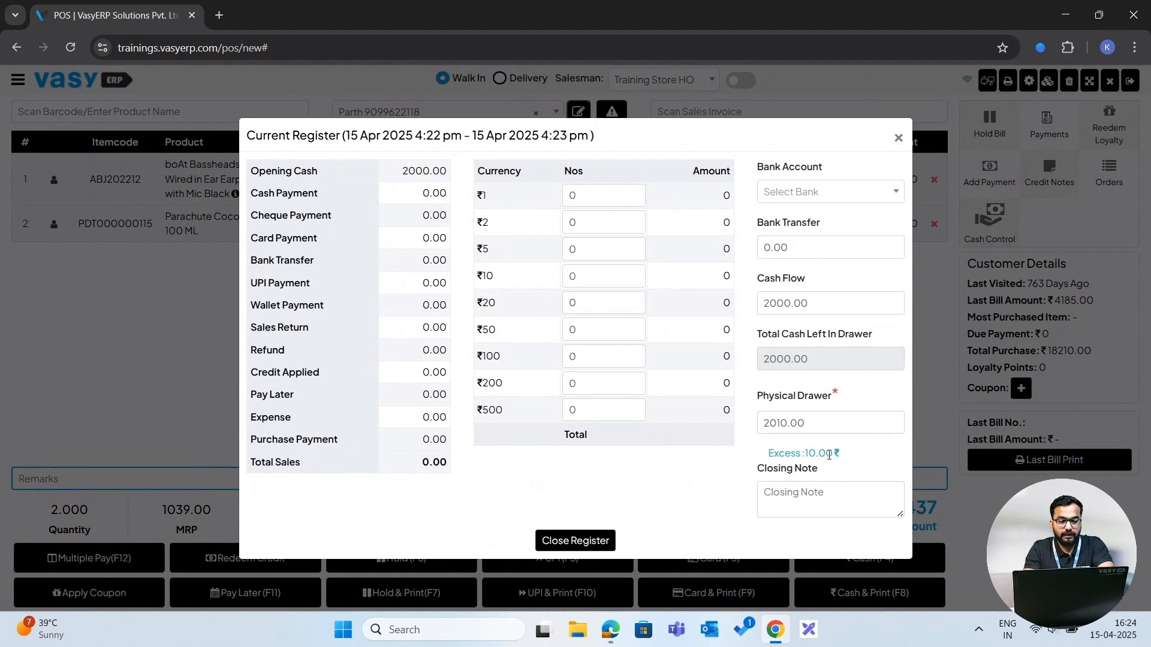
left_click(812, 417)
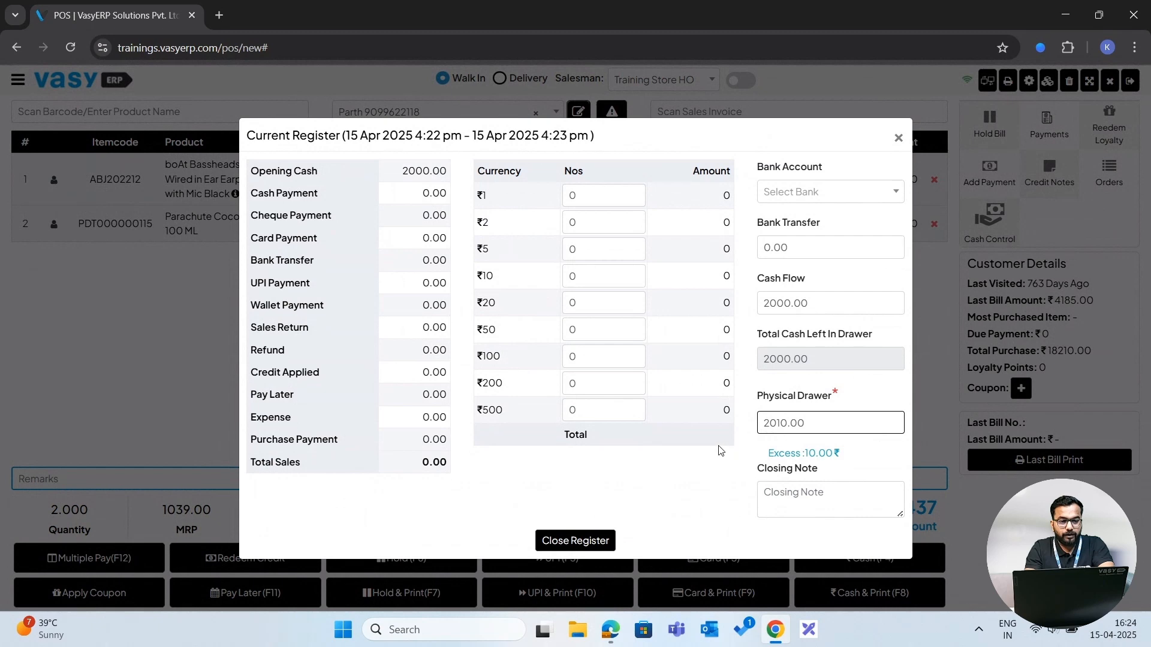
left_click(587, 541)
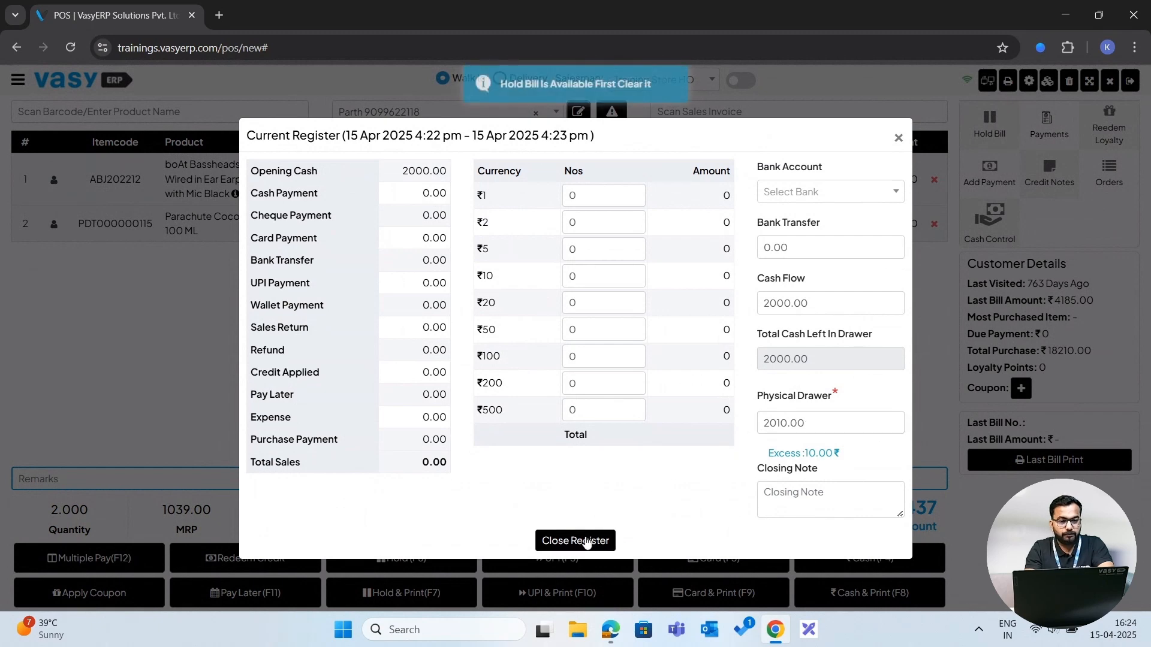
left_click(898, 138)
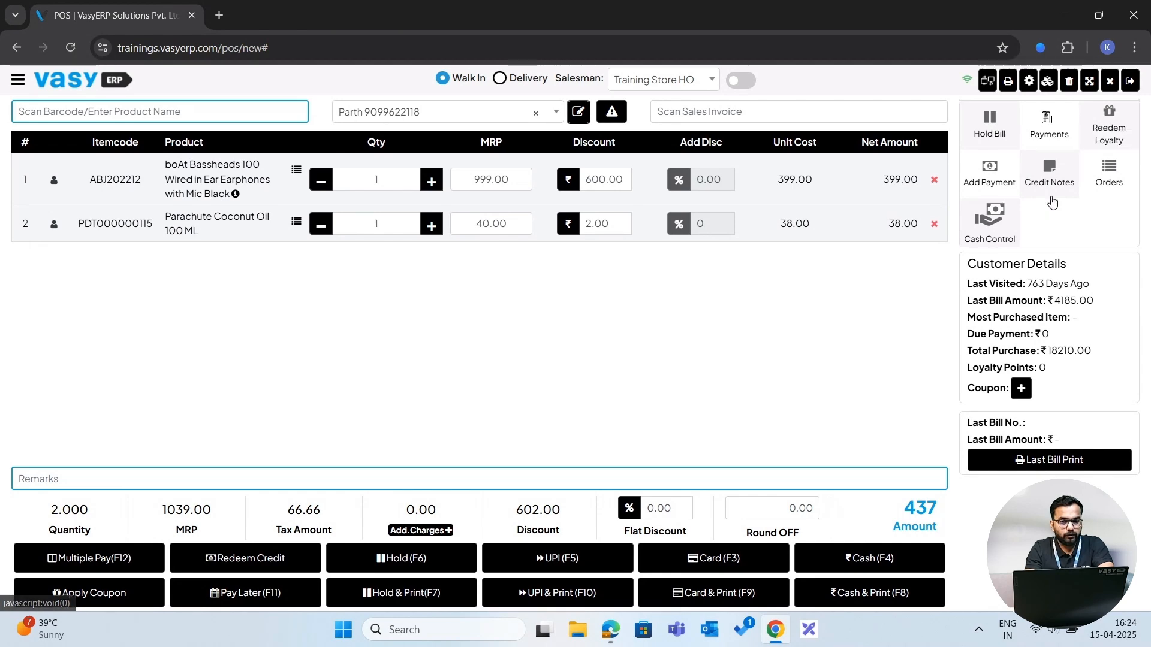
- Review the Credit Notes list and the Cash Control opening balance, closing each dialog
left_click(1053, 175)
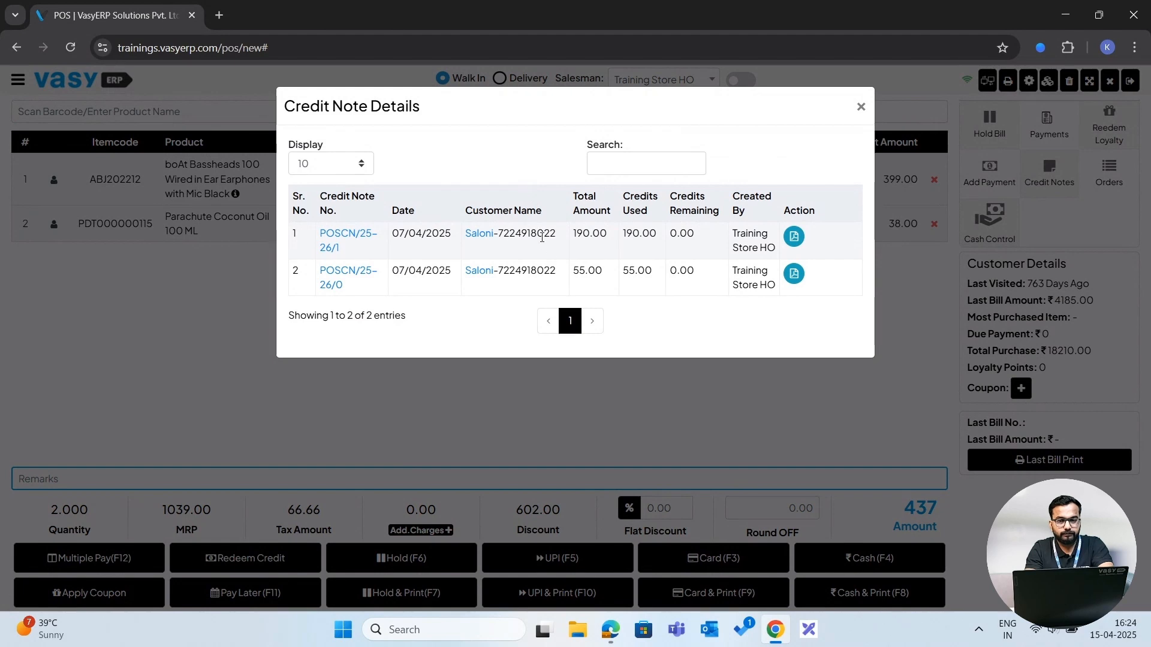
left_click(861, 108)
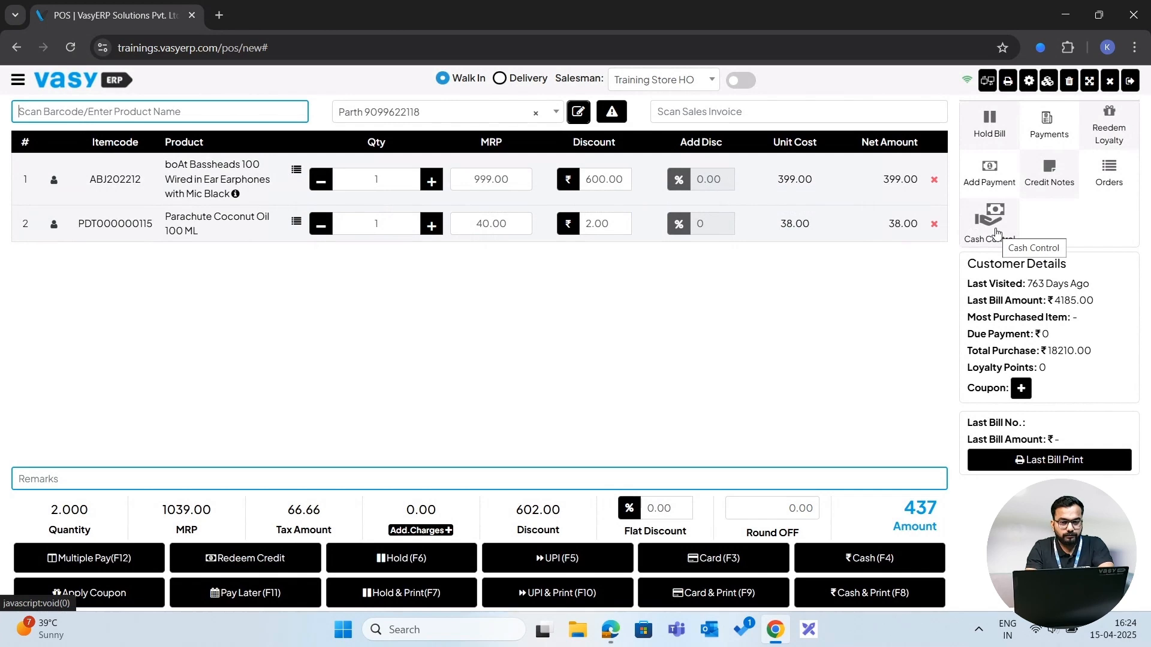
left_click(997, 232)
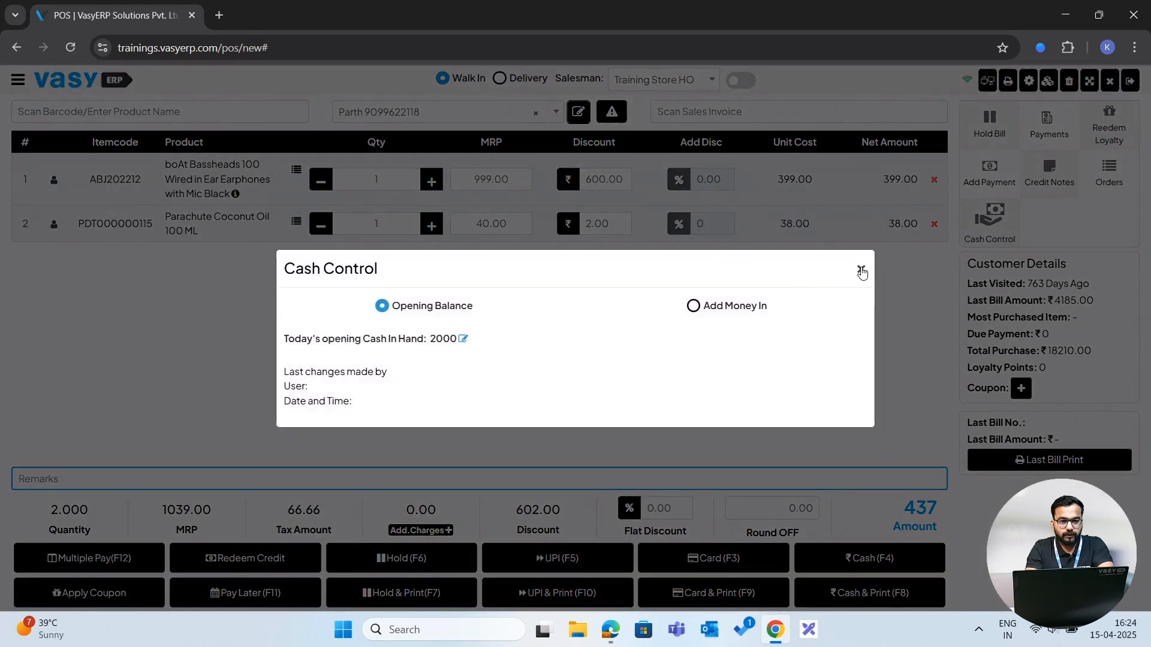
left_click(862, 271)
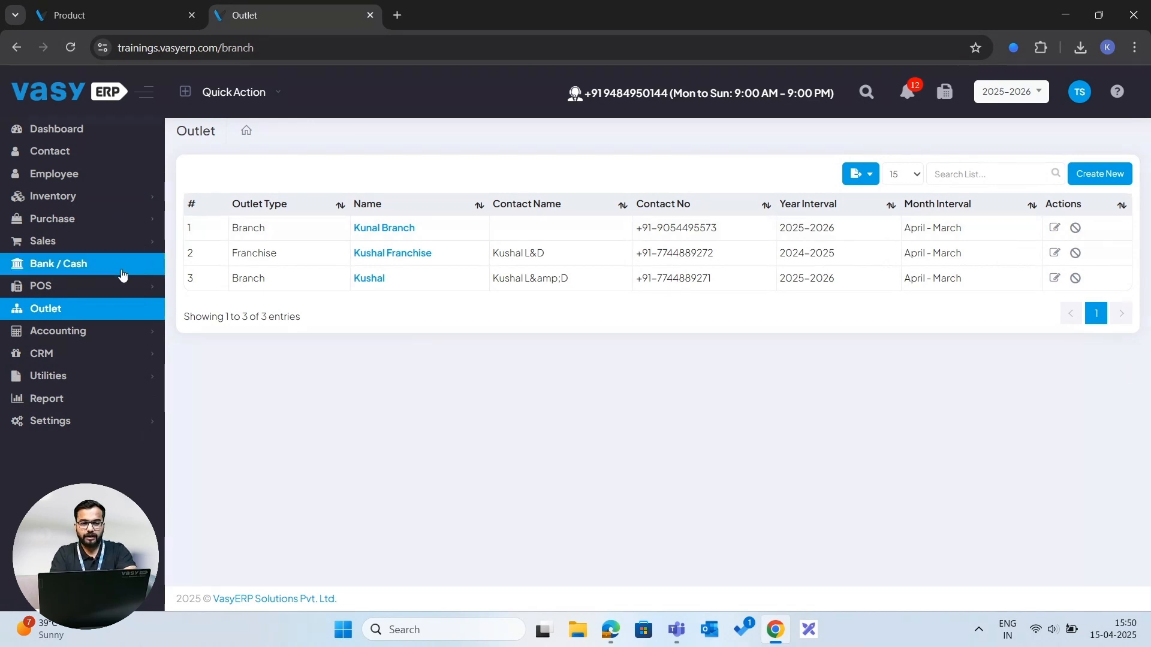
- Open the Outlet list, start a new outlet and set its outlet type to Franchise
left_click(68, 311)
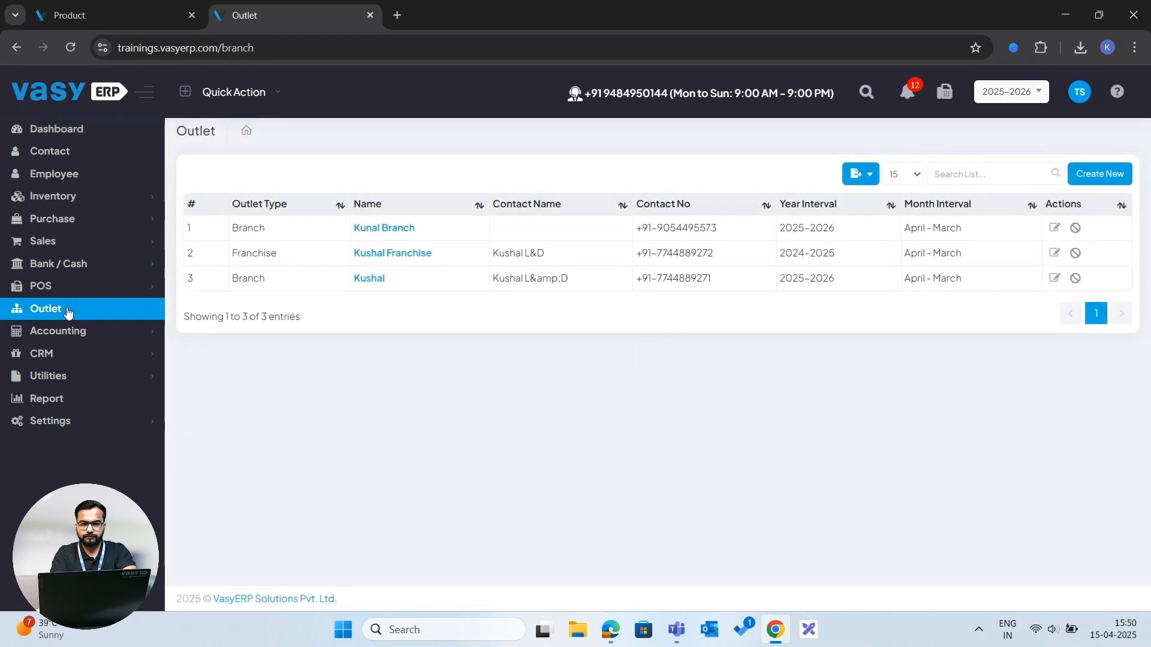
left_click(1096, 176)
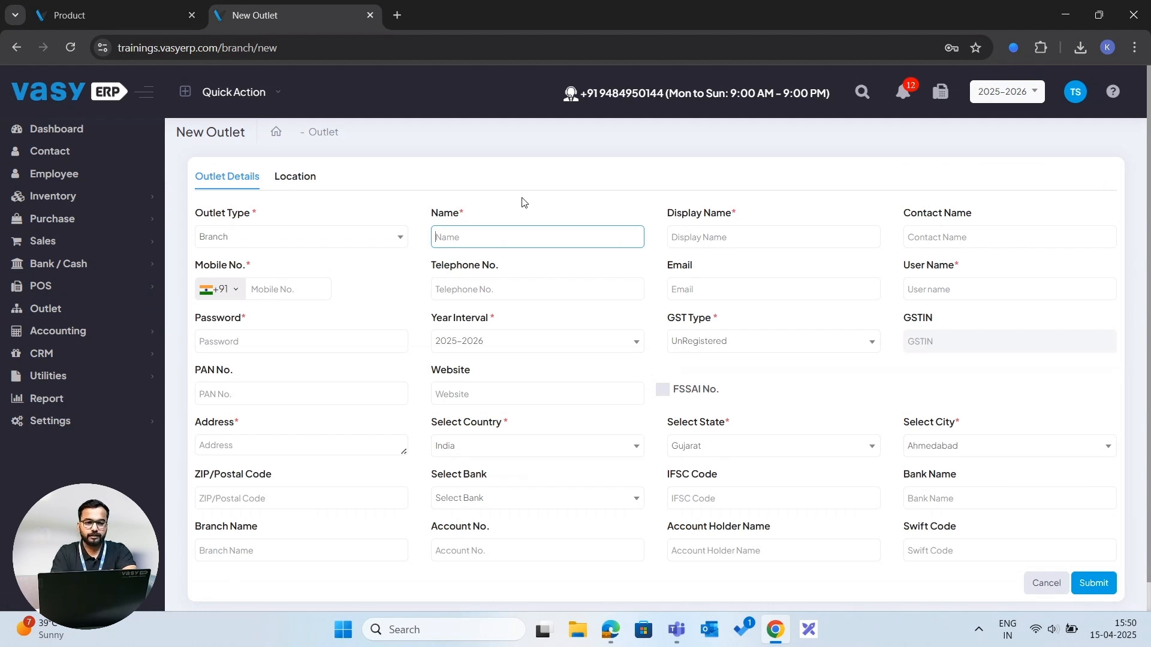
left_click(267, 247)
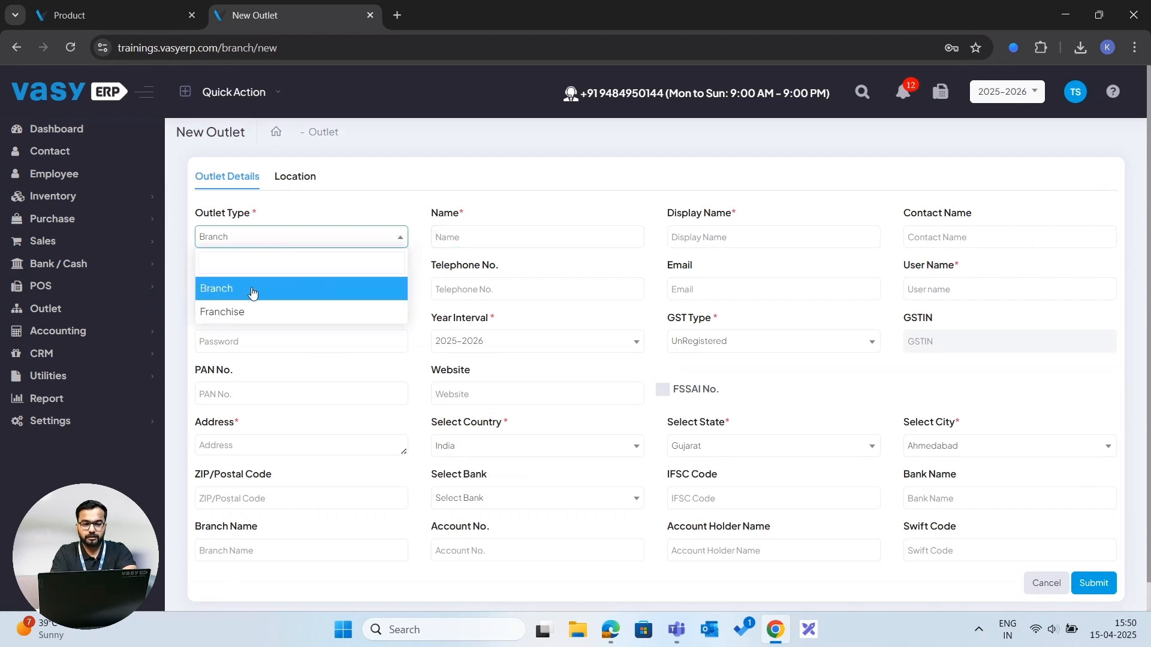
left_click(252, 292)
left_click(246, 246)
left_click(211, 313)
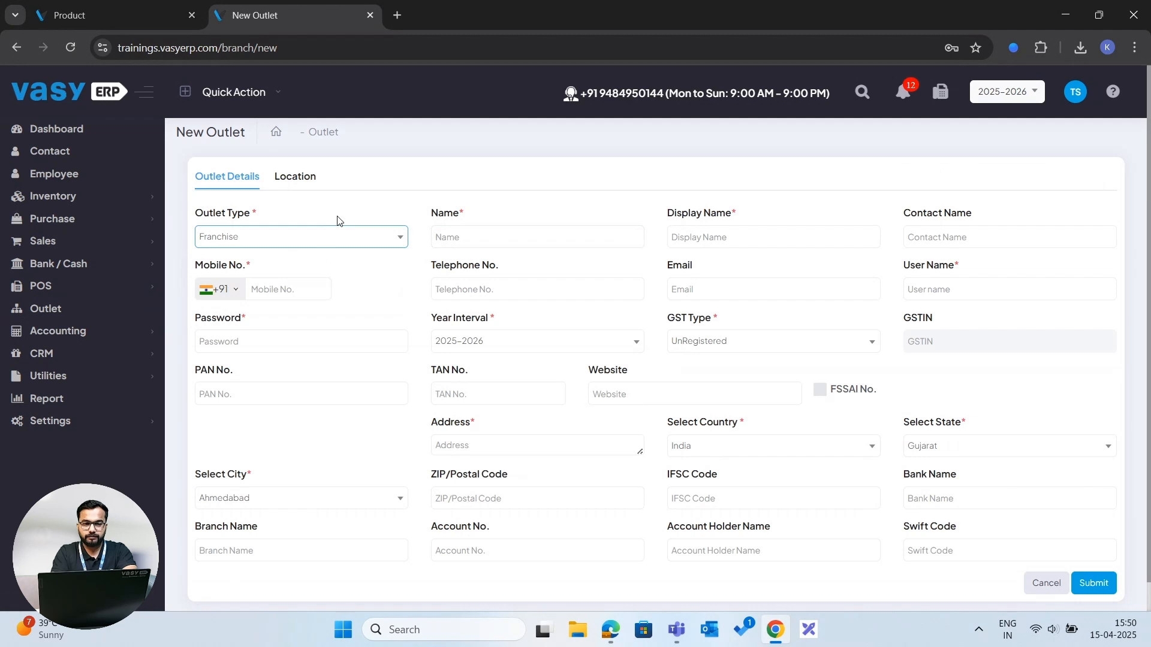
left_click(308, 245)
left_click(308, 245)
left_click(308, 244)
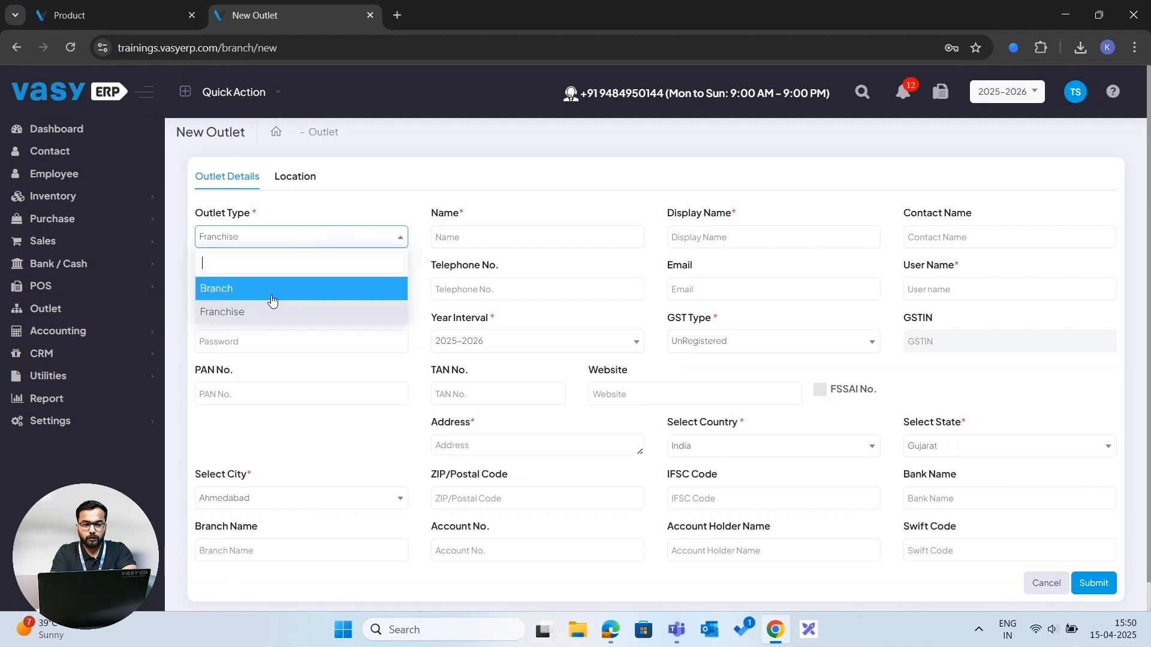
left_click(267, 309)
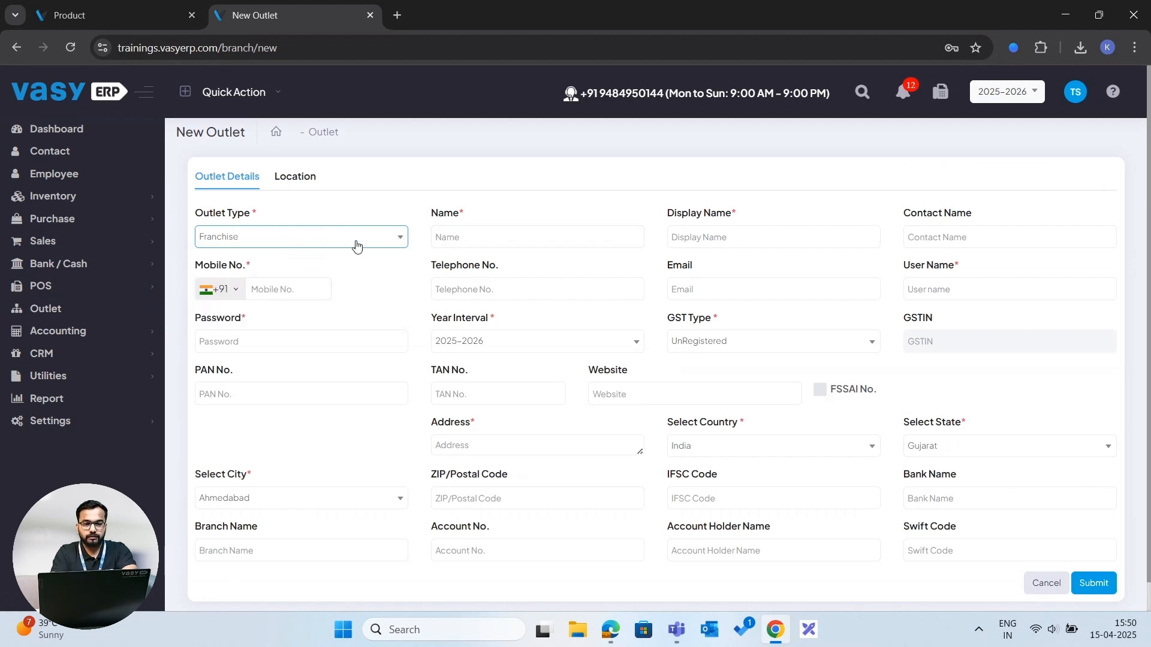
- Enter Kunal Franchise as both the outlet's name and display name
left_click(493, 231)
left_click(493, 232)
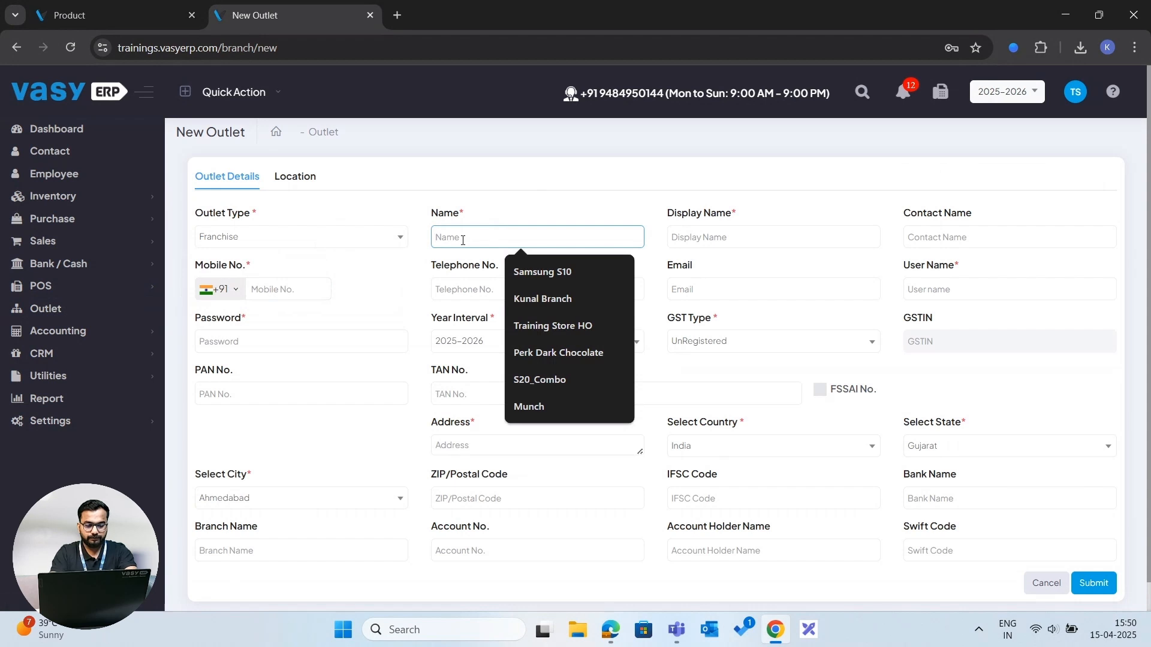
type("Kunal")
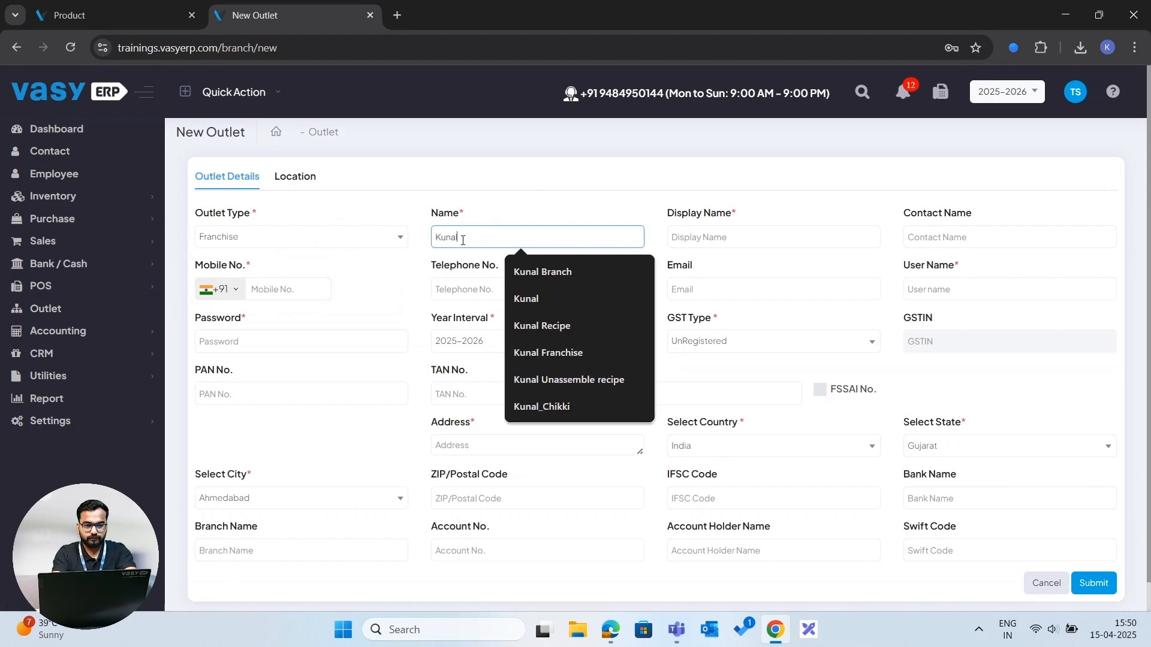
type(" Frachsi")
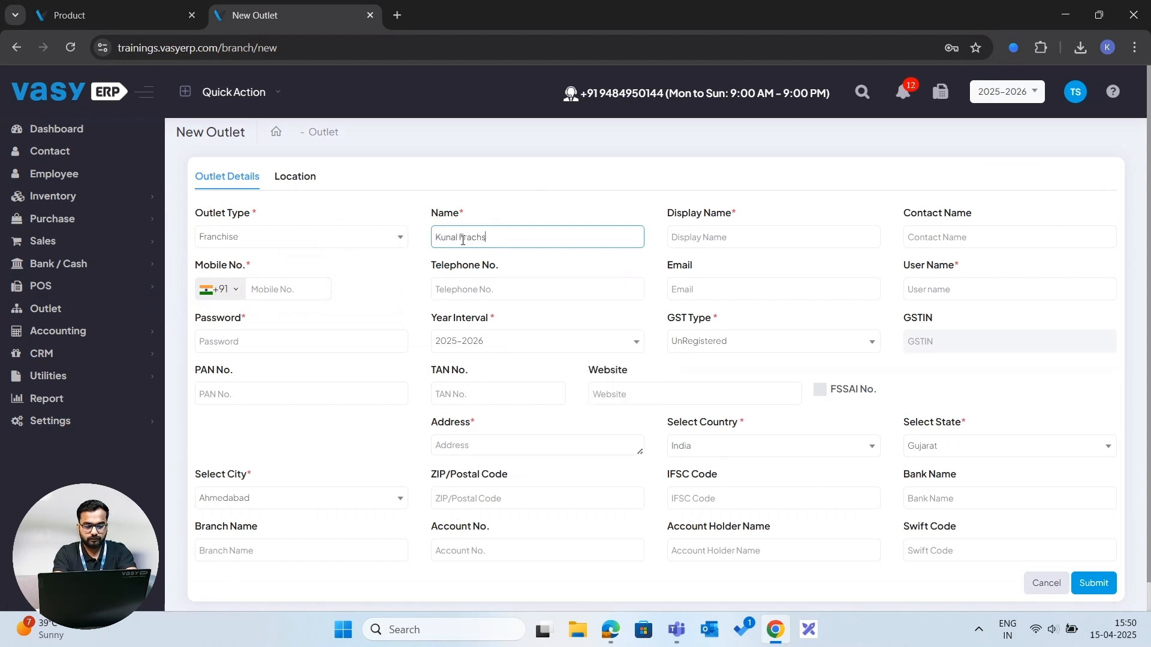
key("BackSpace")
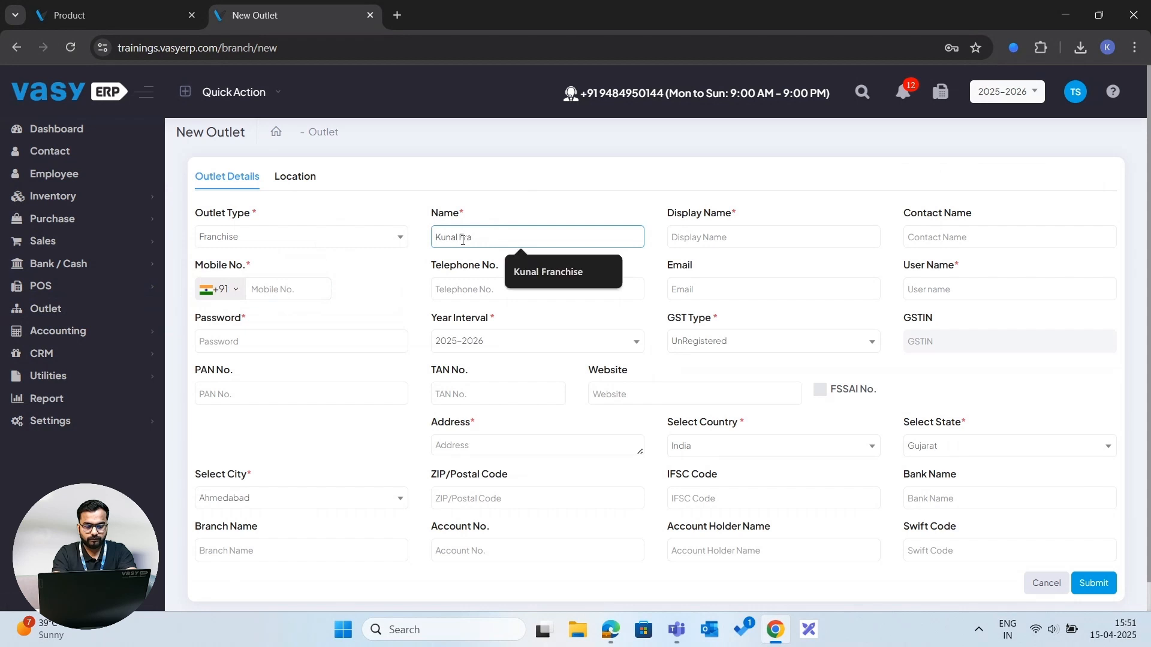
type("nchise")
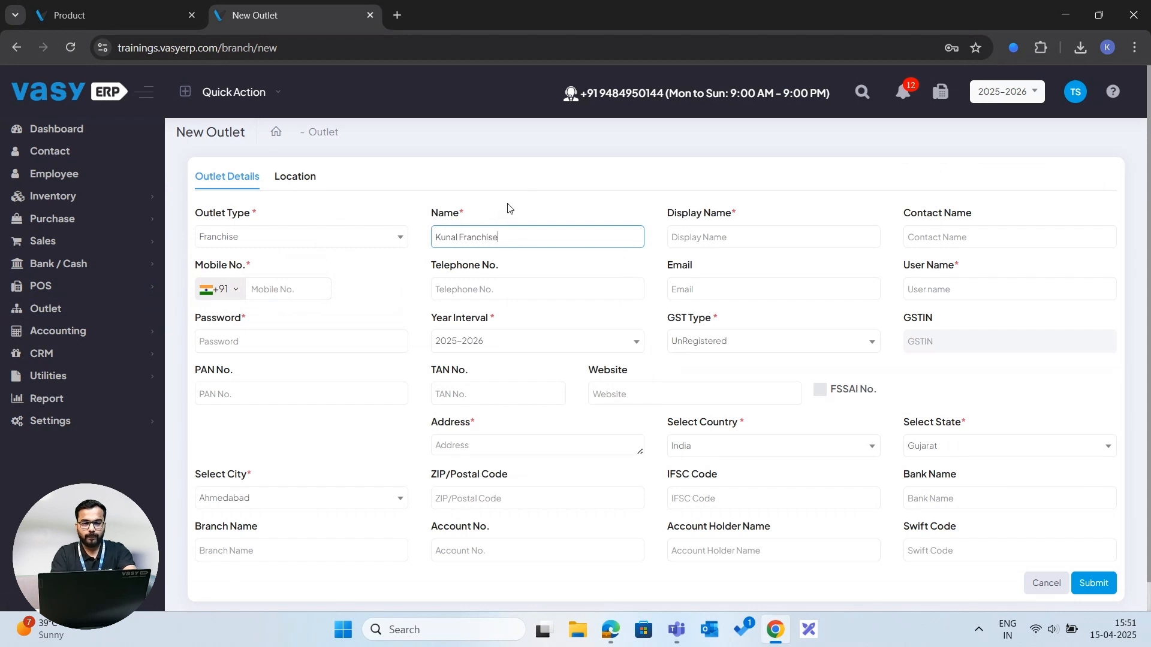
left_click(510, 207)
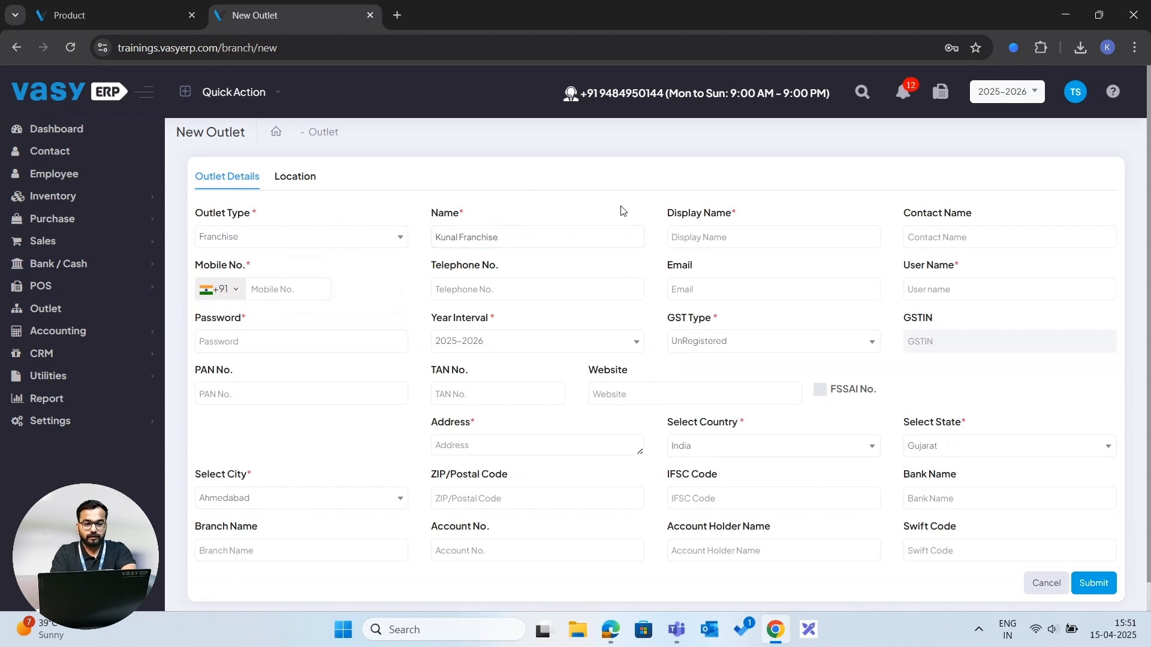
left_click(701, 237)
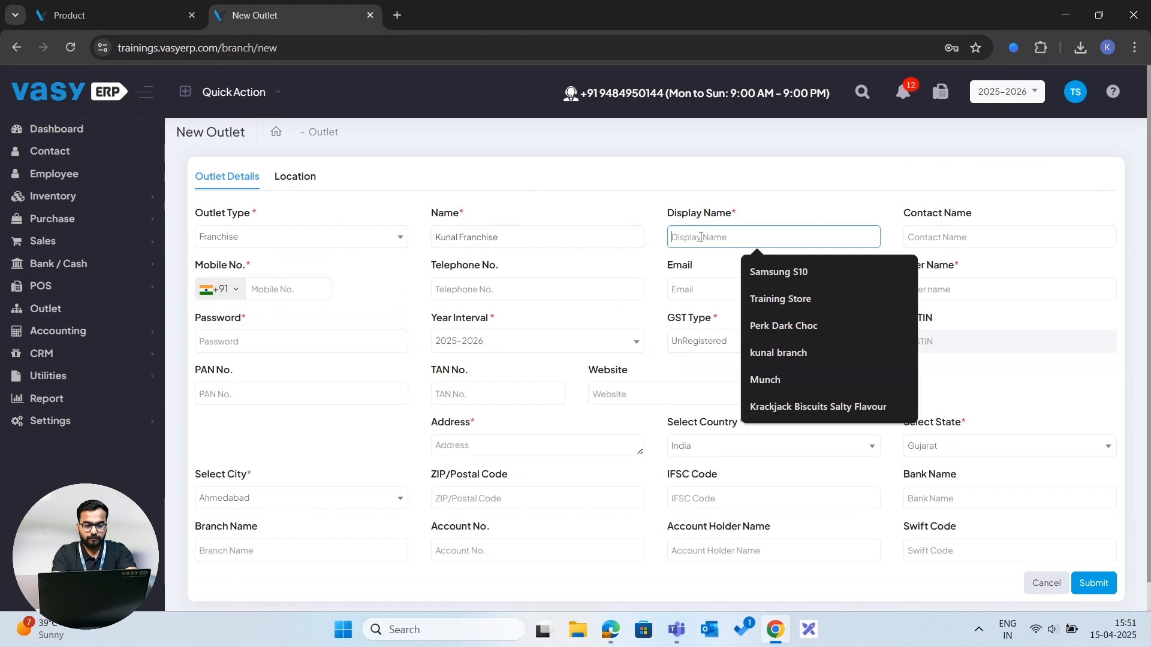
type("Kunal")
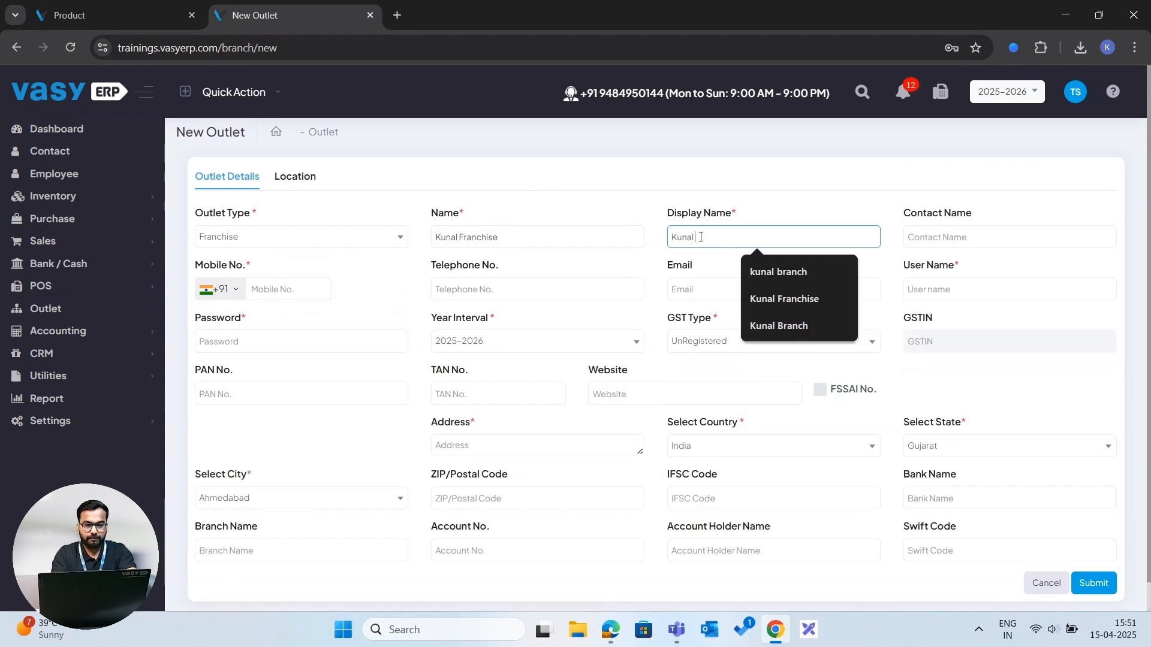
type(" Franchise")
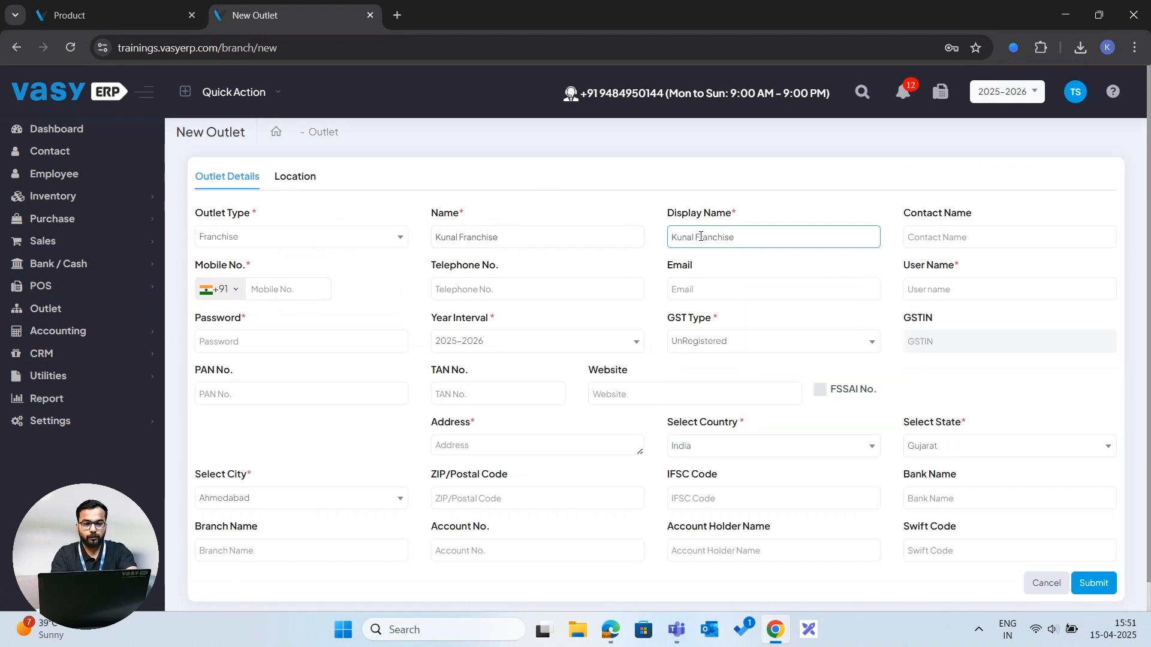
left_click(714, 170)
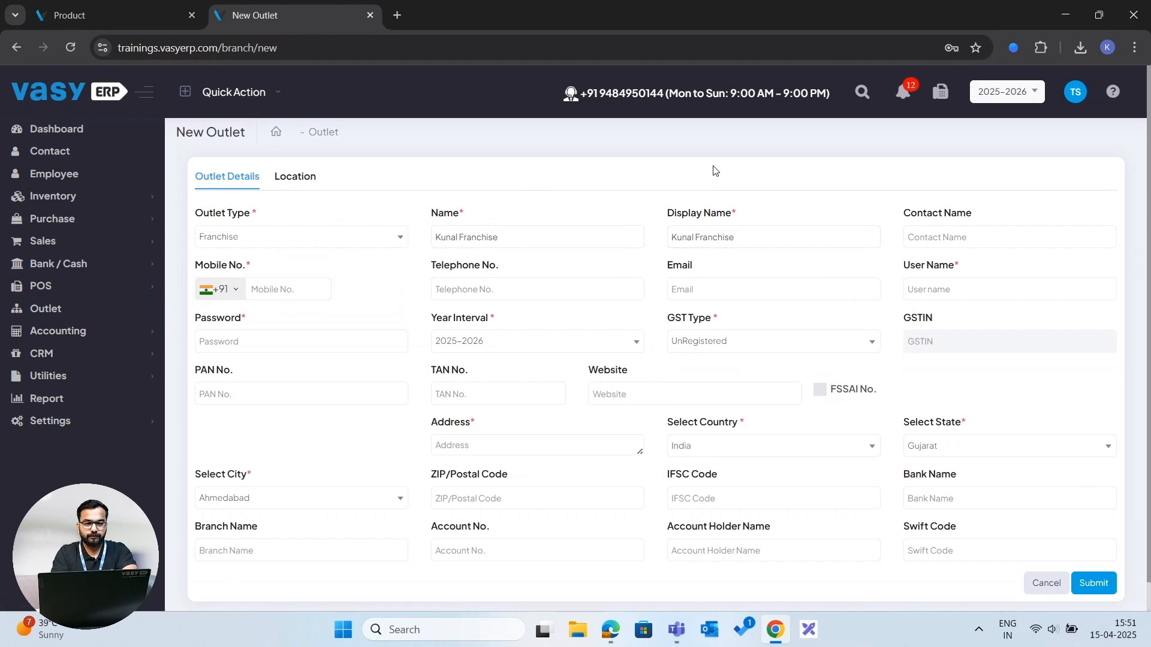
- Review the new outlet form's remaining fields and its Location tab with the mapped address and coordinates
left_click(280, 281)
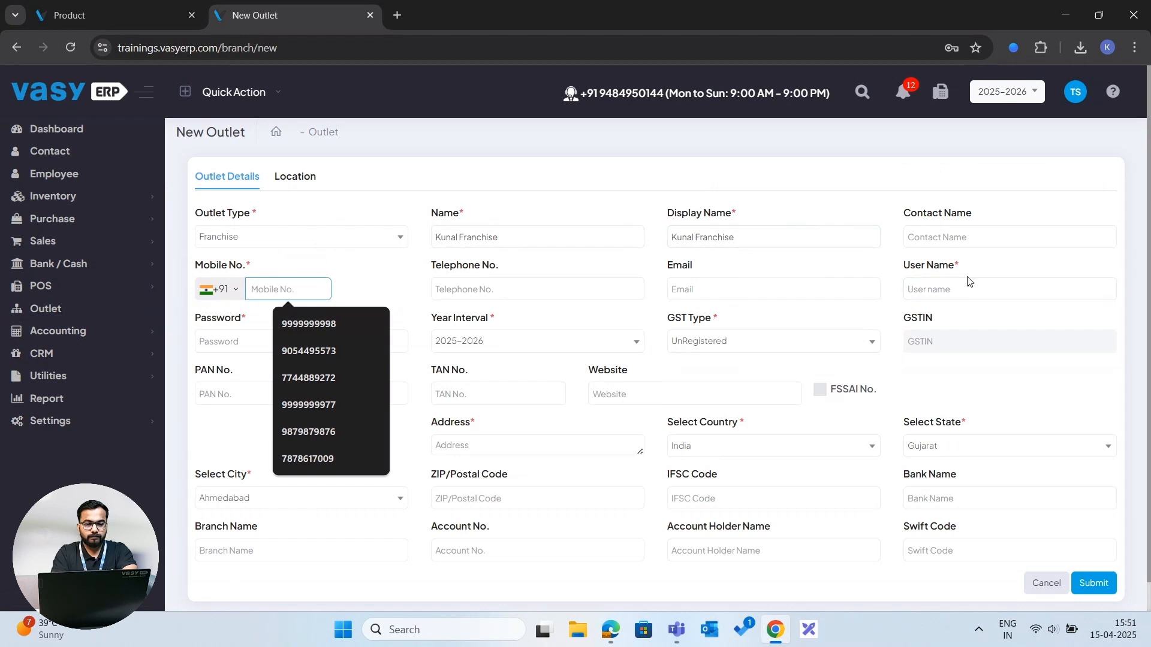
left_click(240, 336)
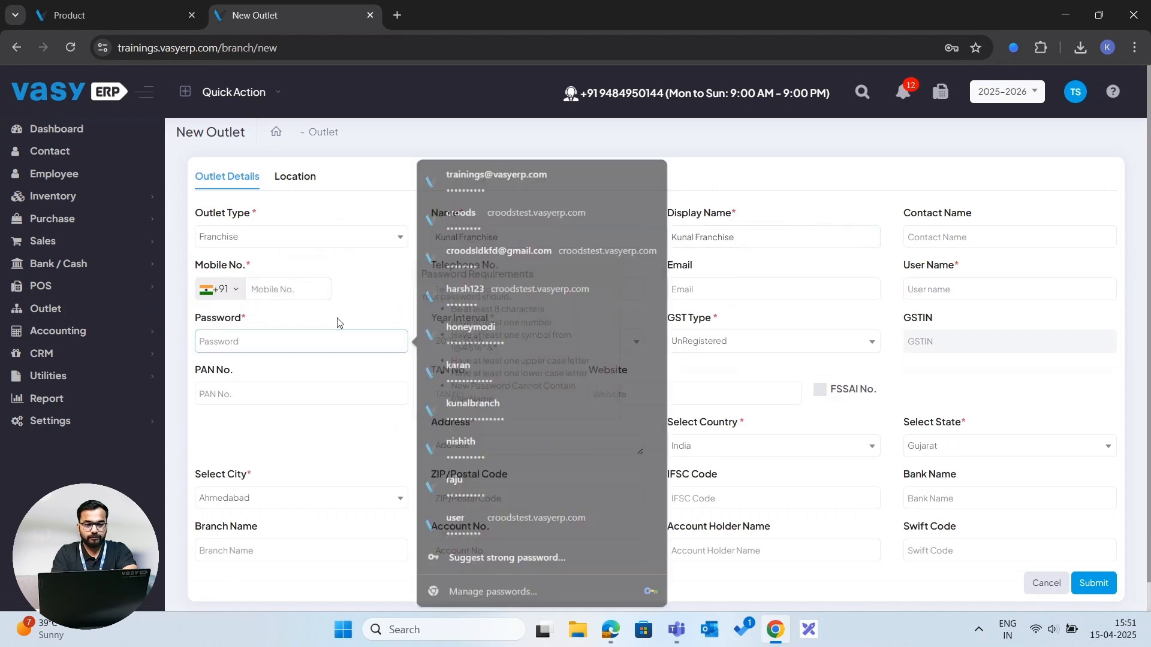
left_click(338, 321)
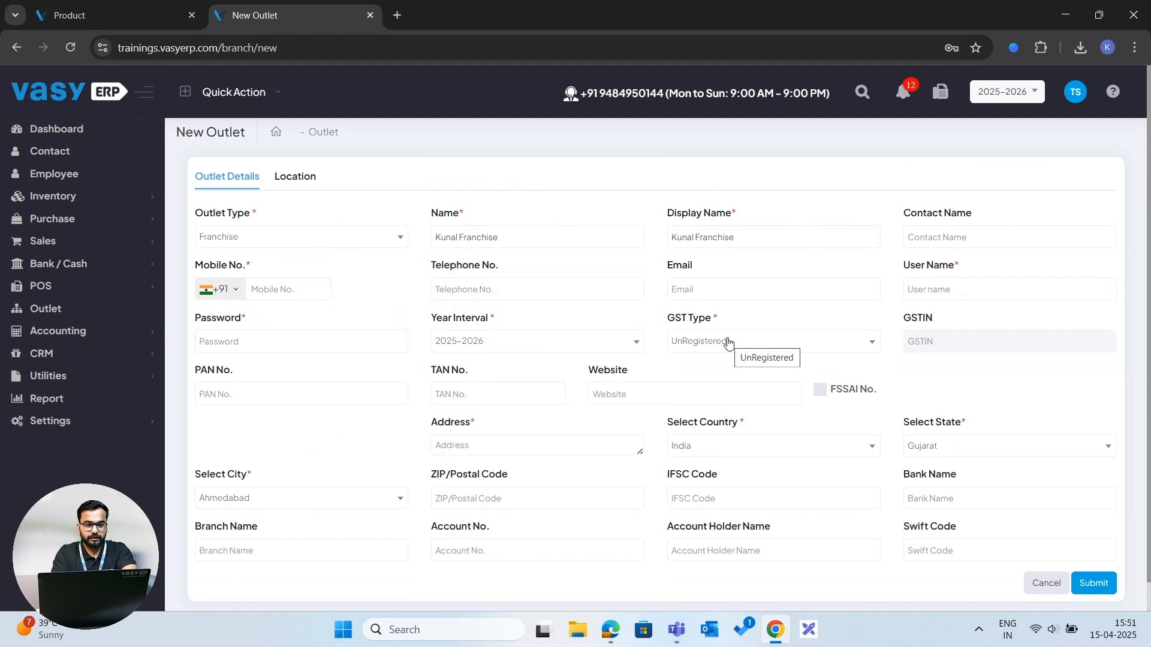
left_click(481, 447)
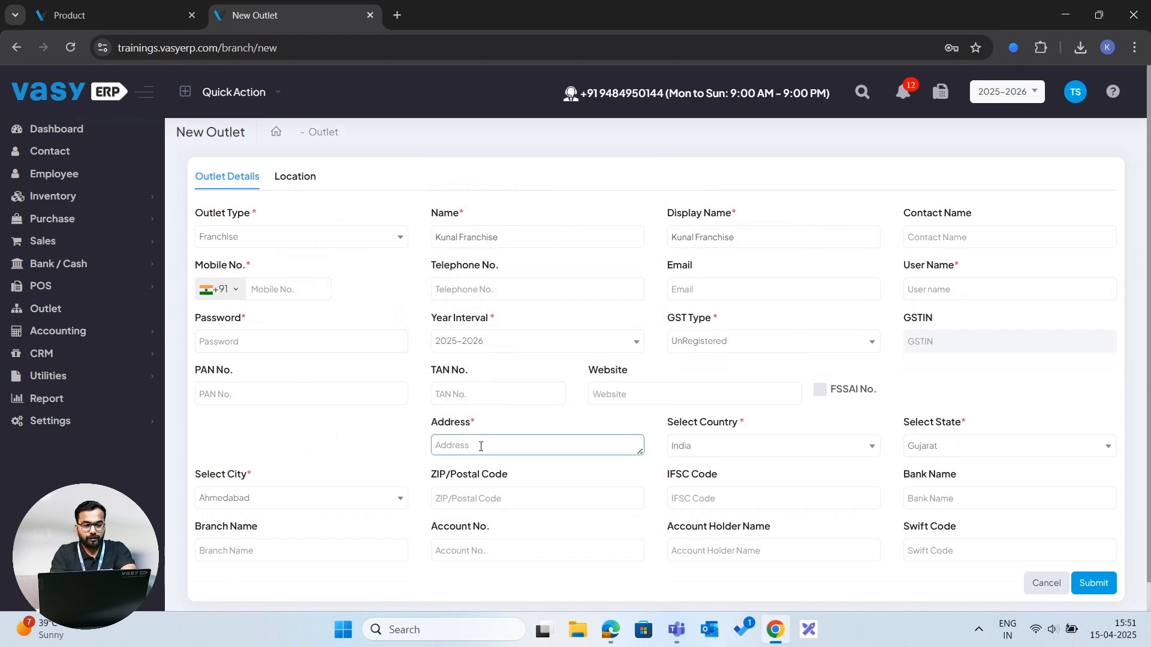
left_click(683, 476)
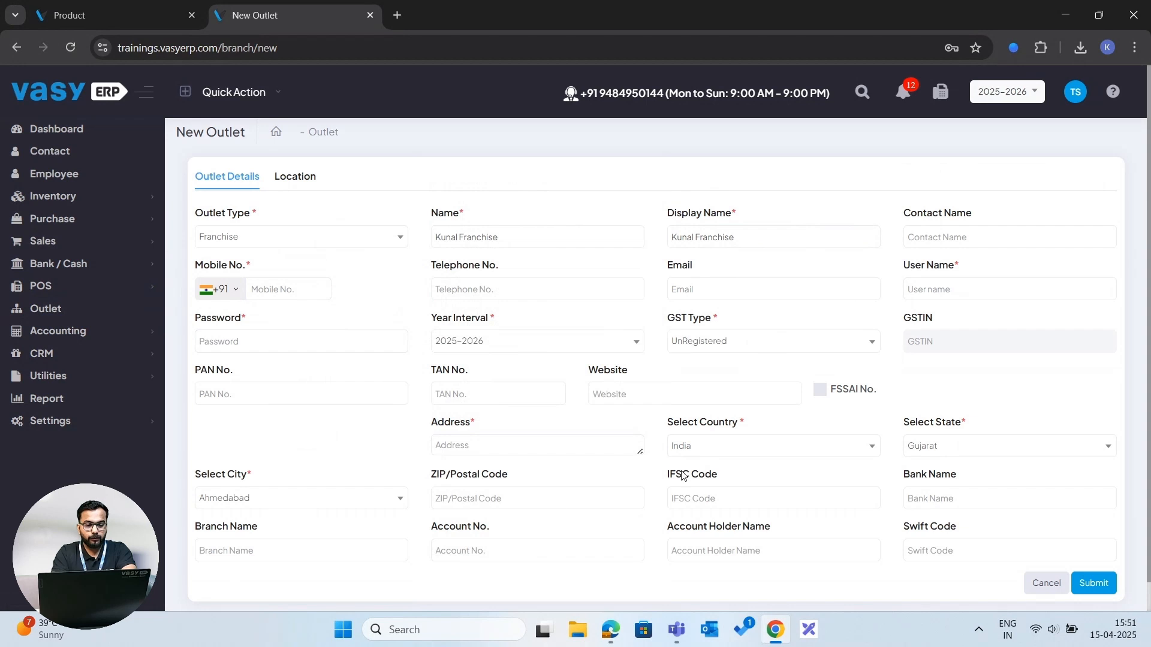
scroll(682, 475, "down", 1)
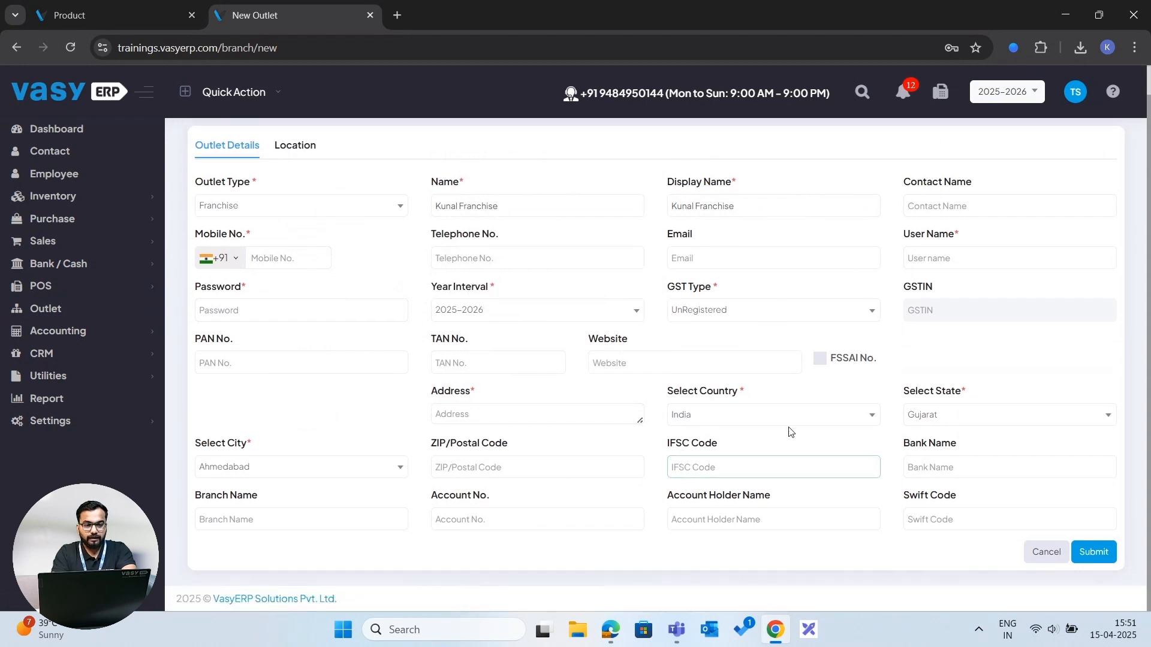
scroll(857, 334, "up", 1)
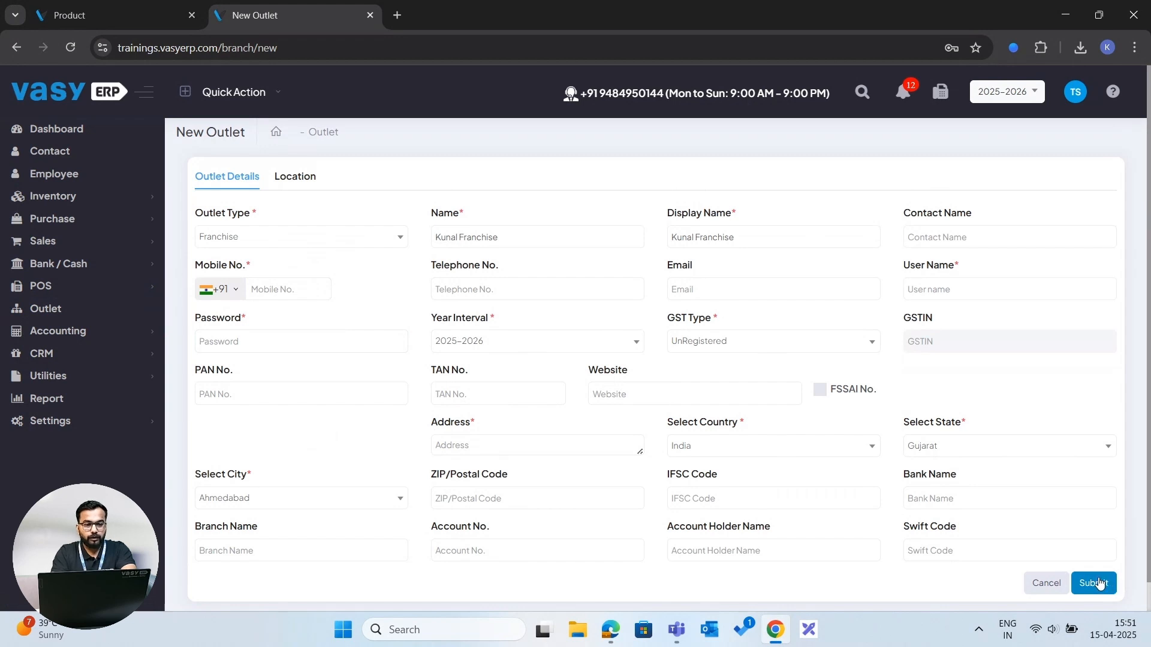
left_click(300, 177)
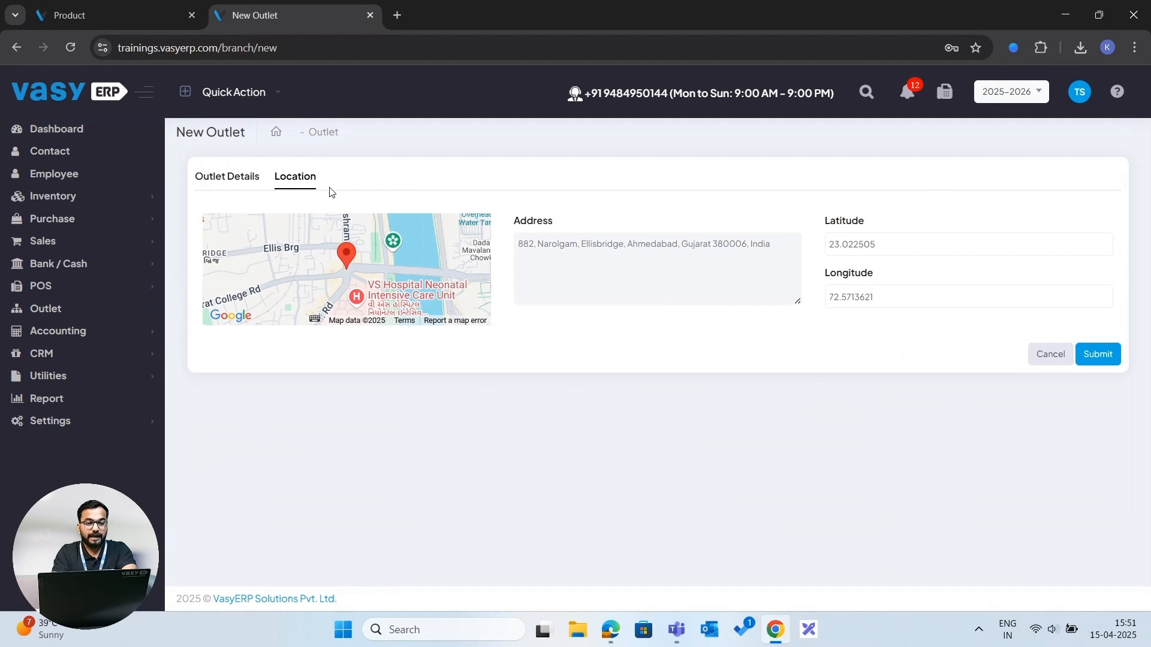
left_click(232, 179)
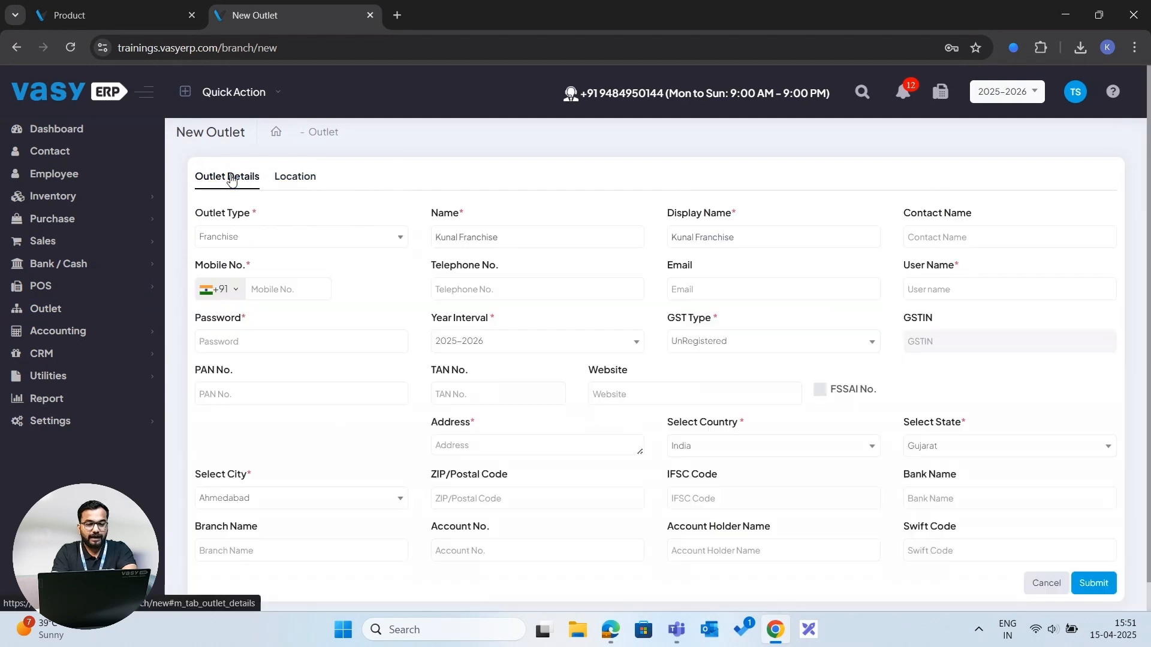
scroll(498, 259, "down", 1)
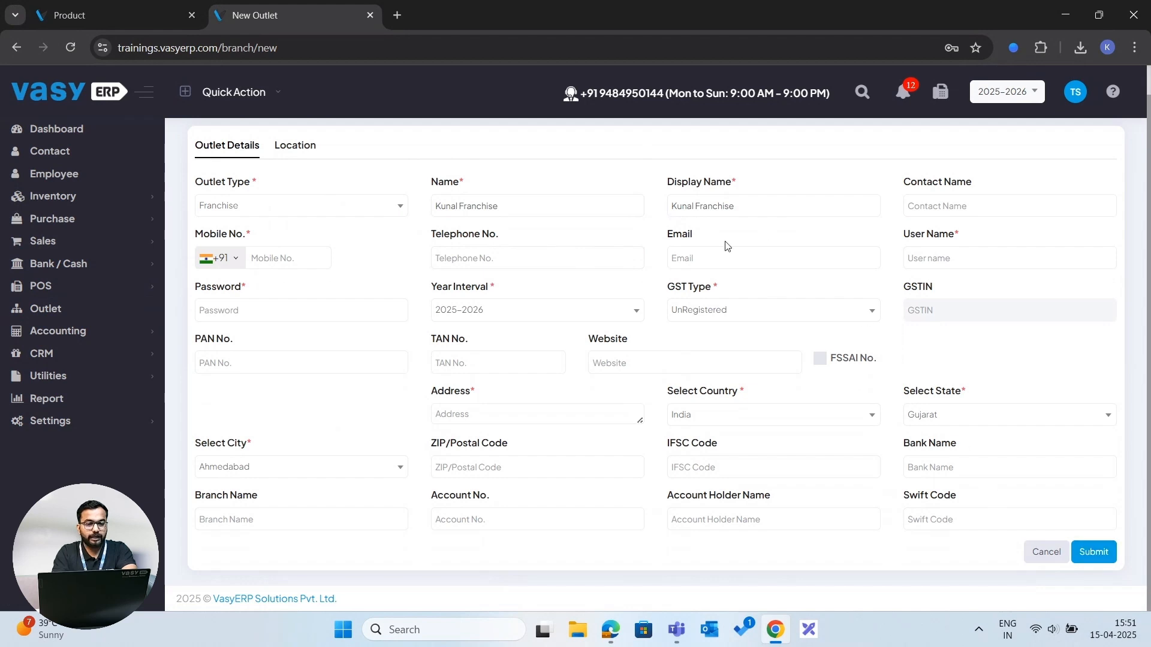
scroll(727, 246, "up", 1)
- Leave the new outlet form for the Outlet list, then open the Accounting module's Account Group list
left_click(327, 131)
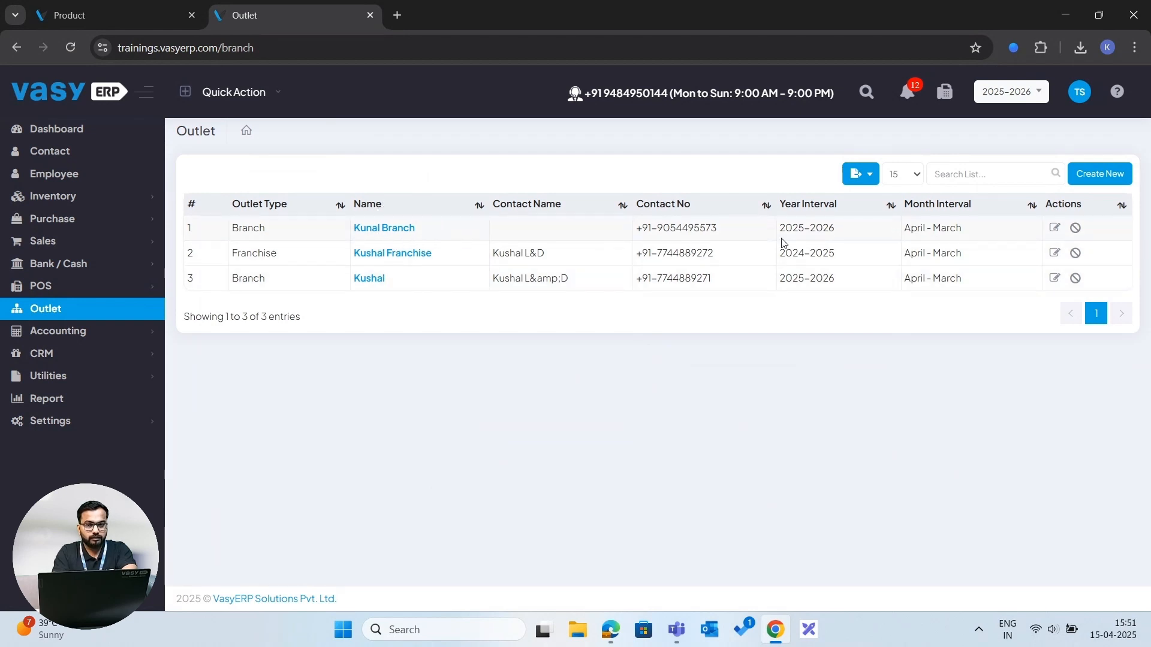
left_click(1076, 254)
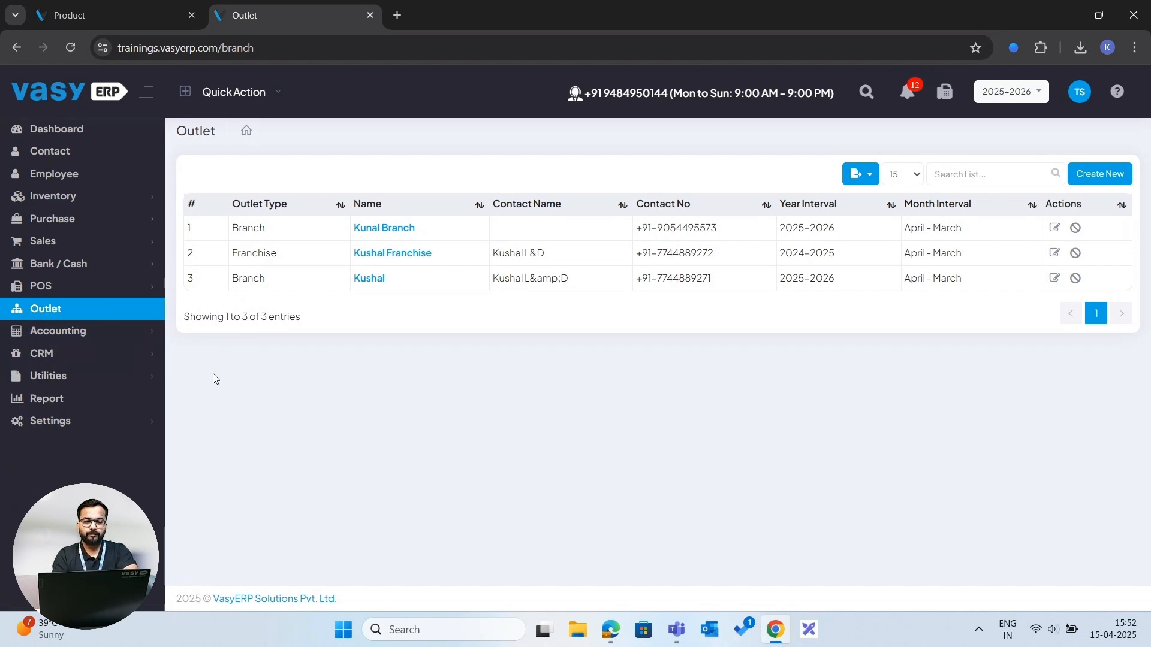
left_click(93, 335)
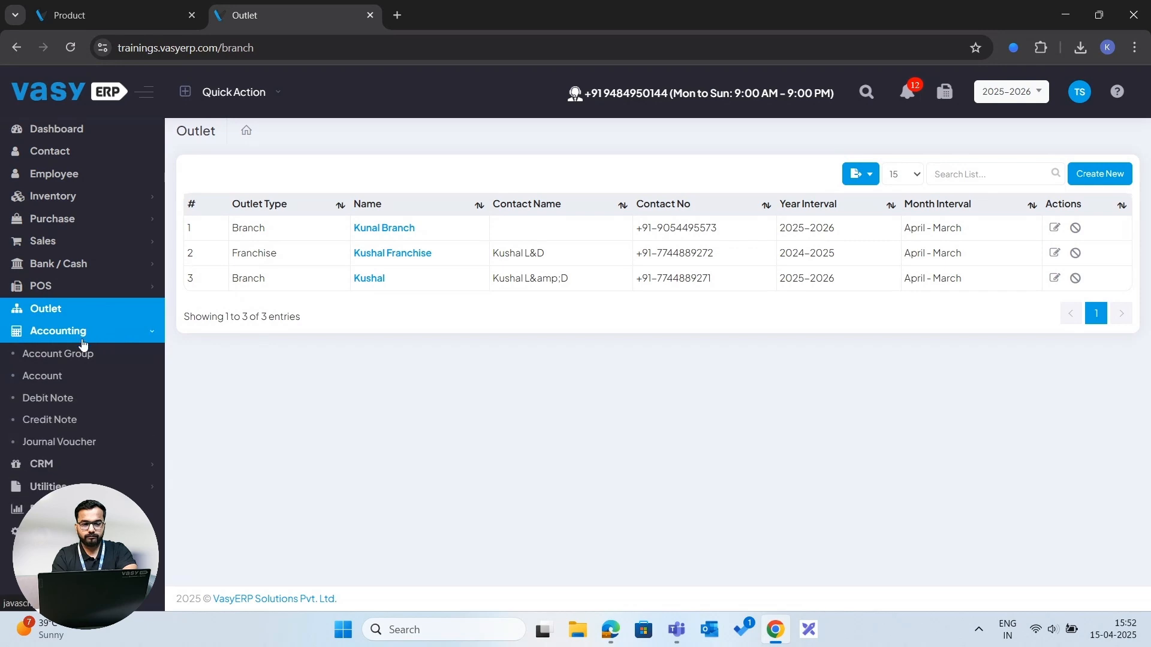
left_click(73, 356)
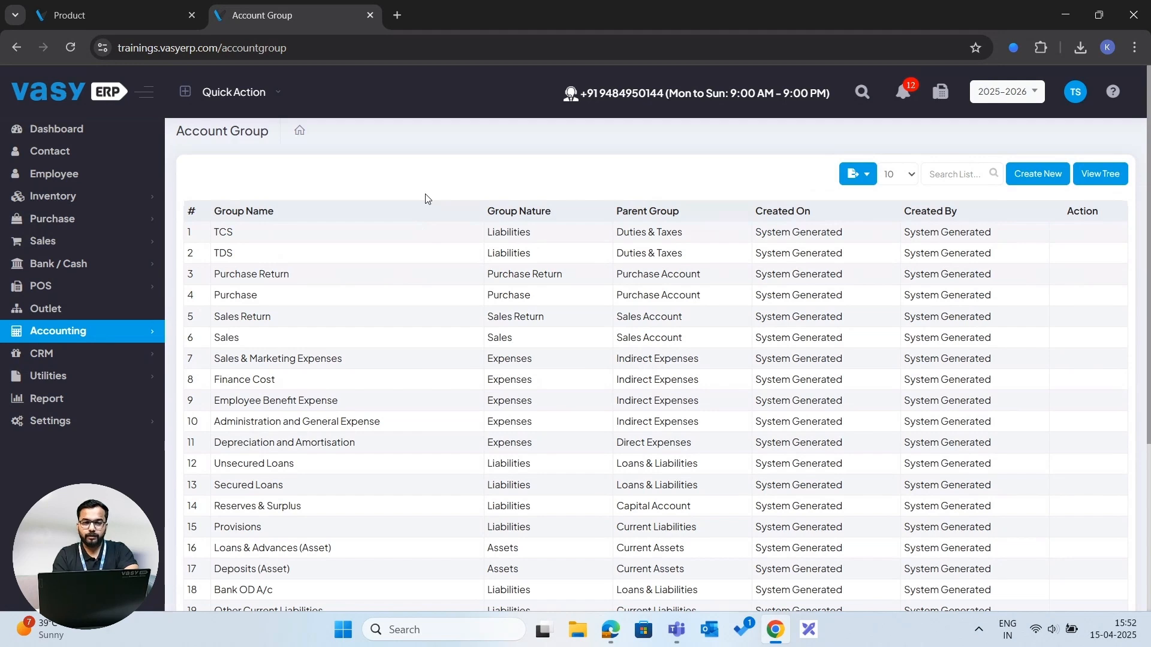
- Open the Chart of Account list and then the Journal Voucher list under Accounting
left_click(111, 334)
left_click(55, 376)
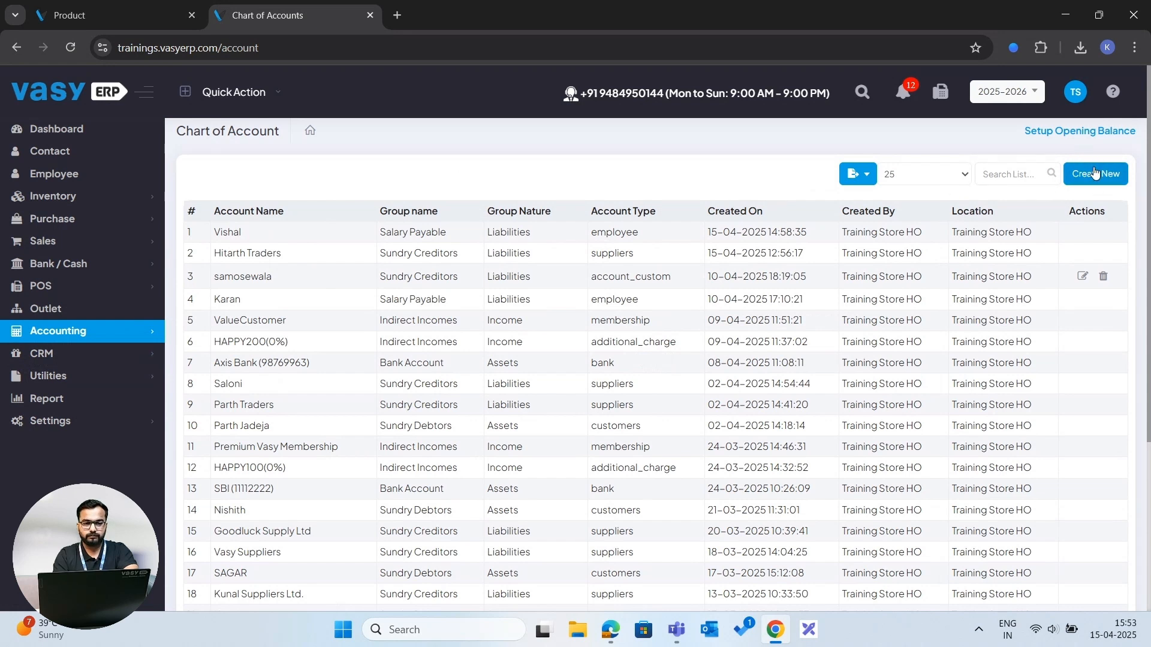
left_click(109, 334)
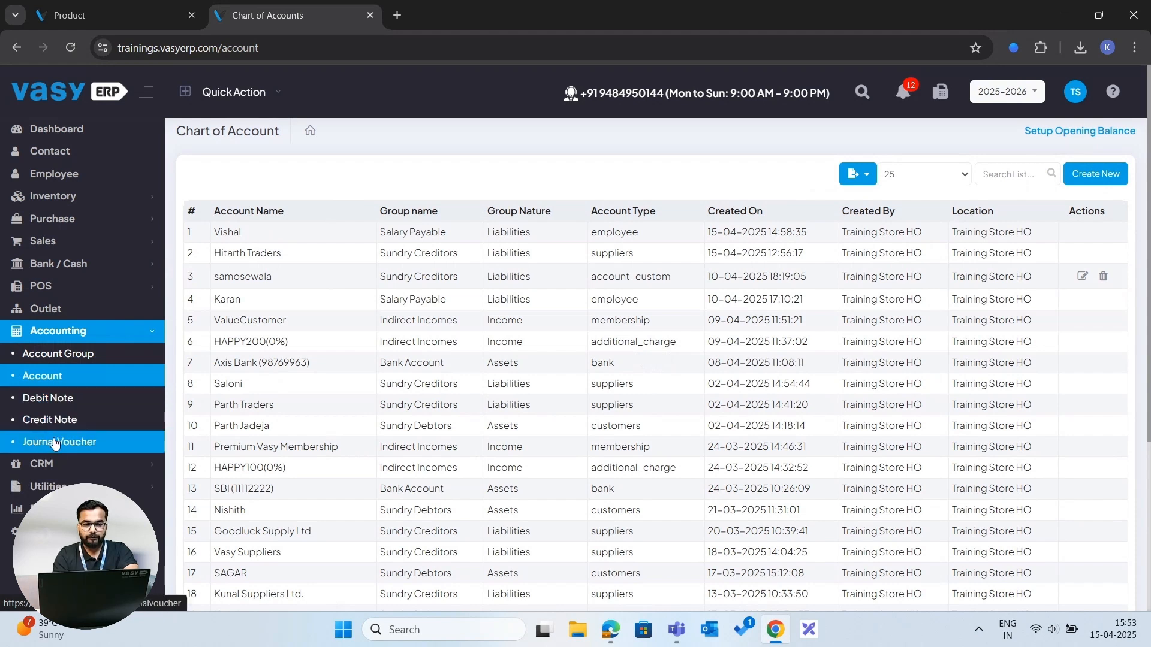
left_click(56, 442)
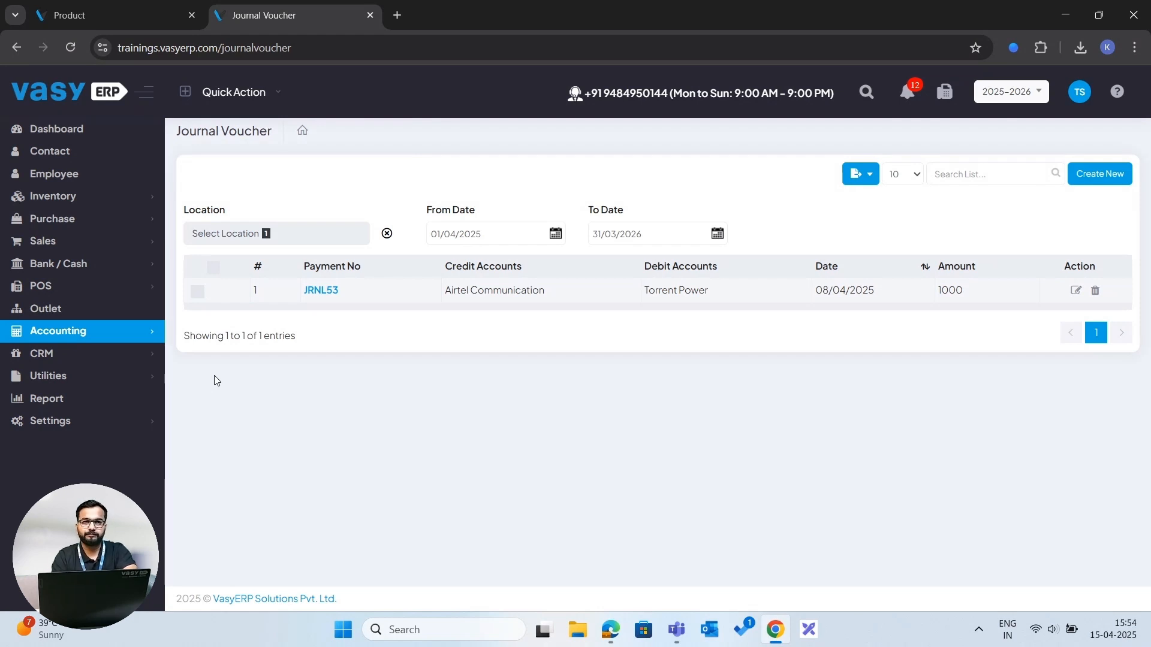
- Open the CRM module's Discount list
left_click(114, 357)
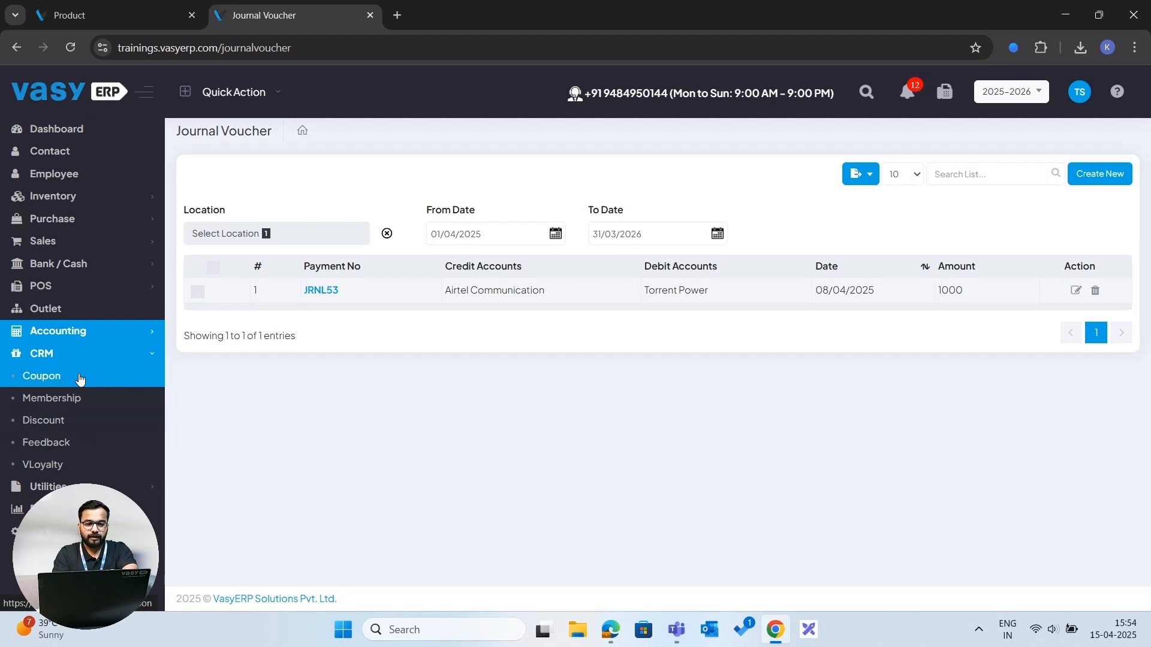
left_click(83, 400)
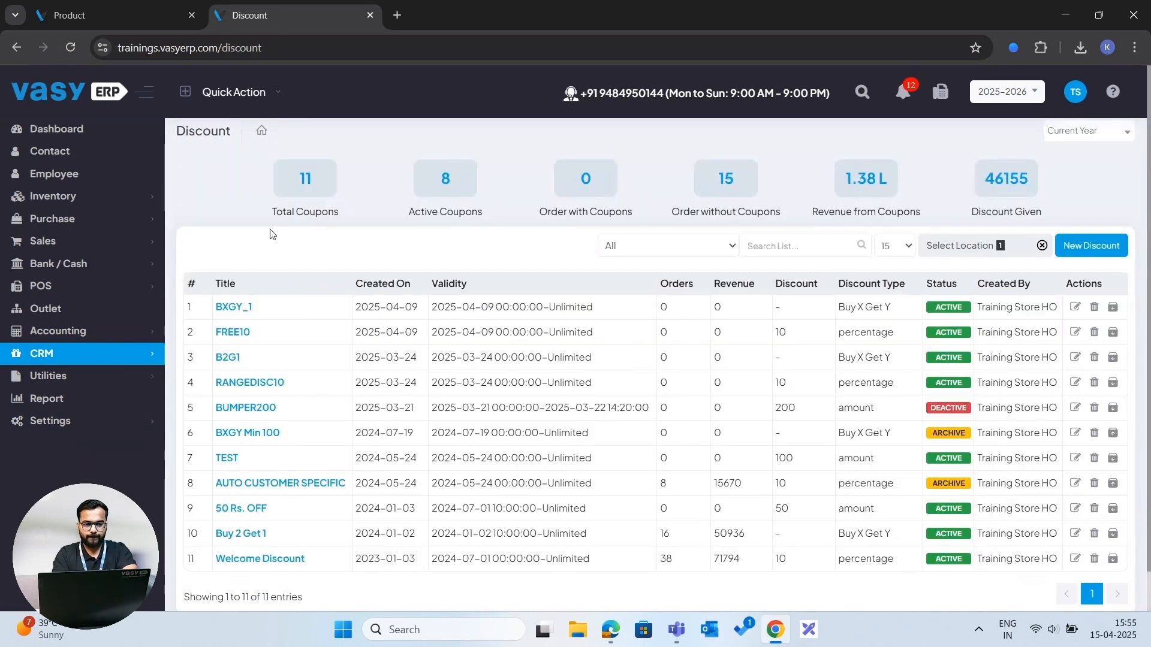
left_click(84, 358)
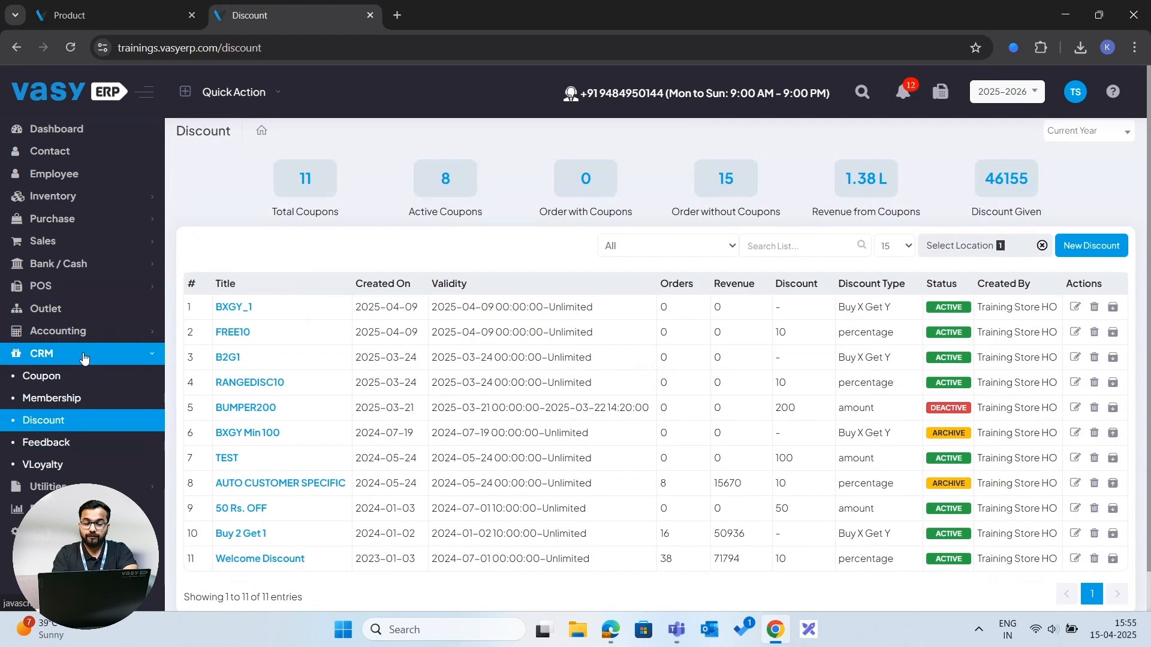
left_click(43, 421)
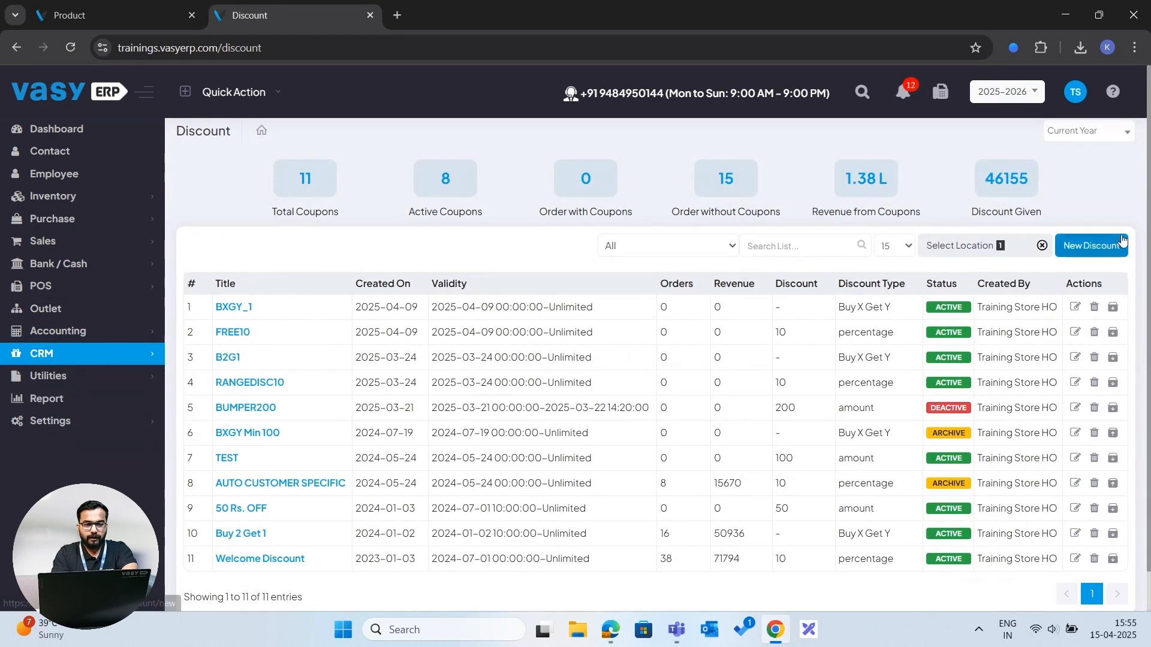
- Start a new discount and switch its discount option to Range Wise, then to Buy X Get Y
left_click(1091, 245)
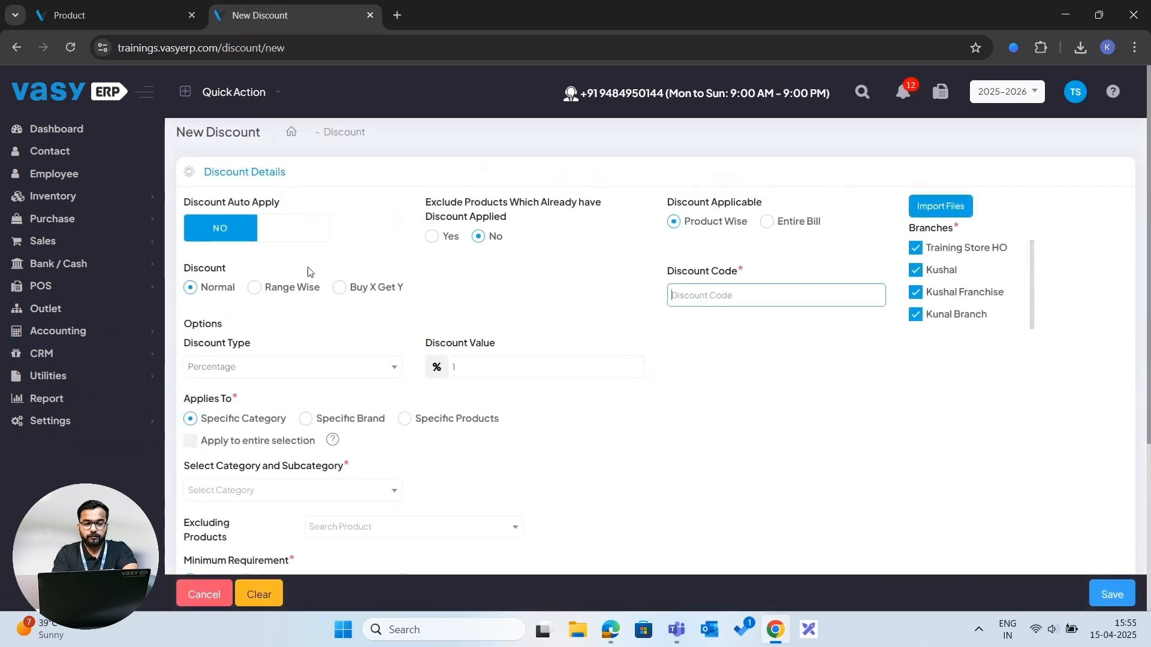
left_click(276, 288)
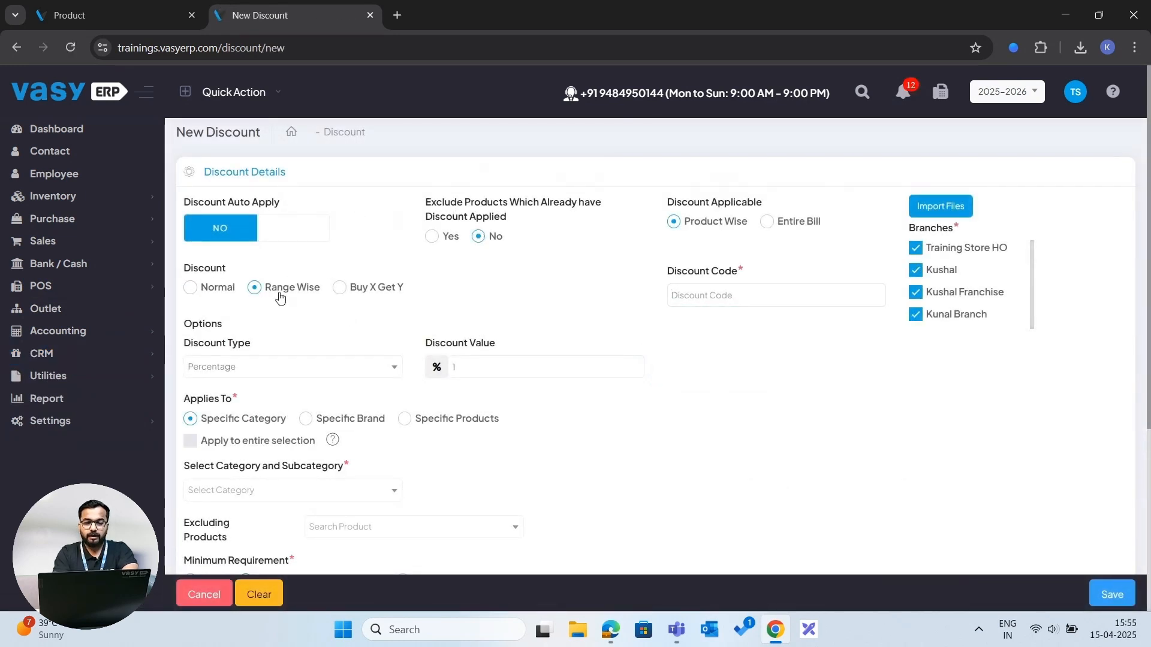
left_click(341, 289)
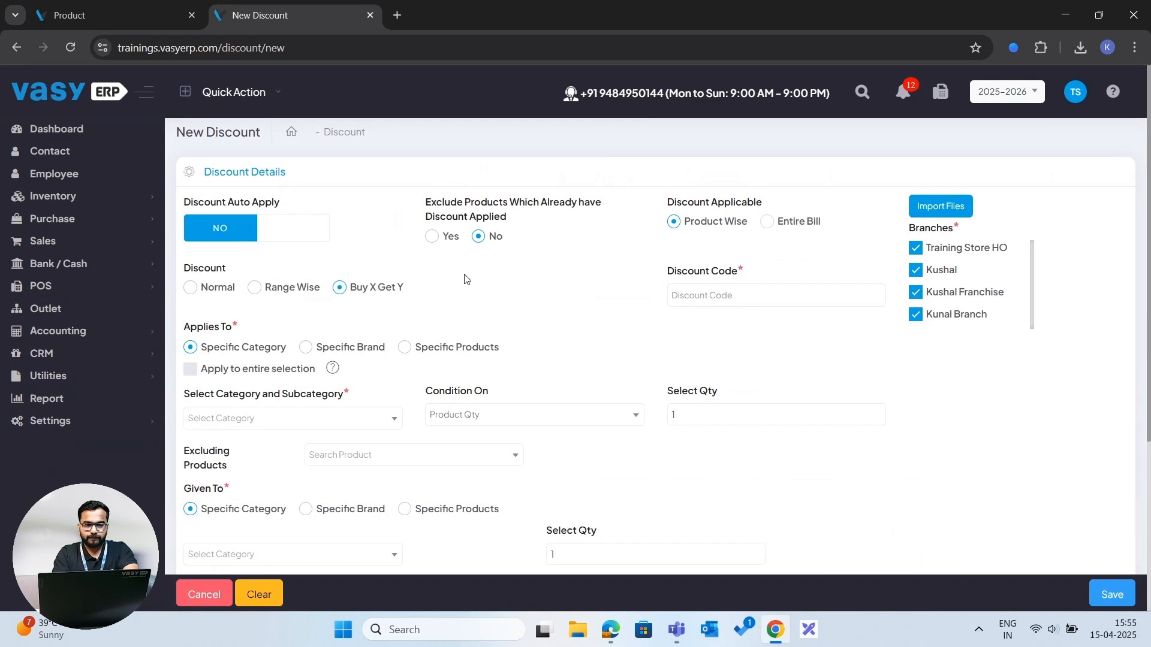
scroll(465, 278, "down", 3)
scroll(465, 278, "up", 3)
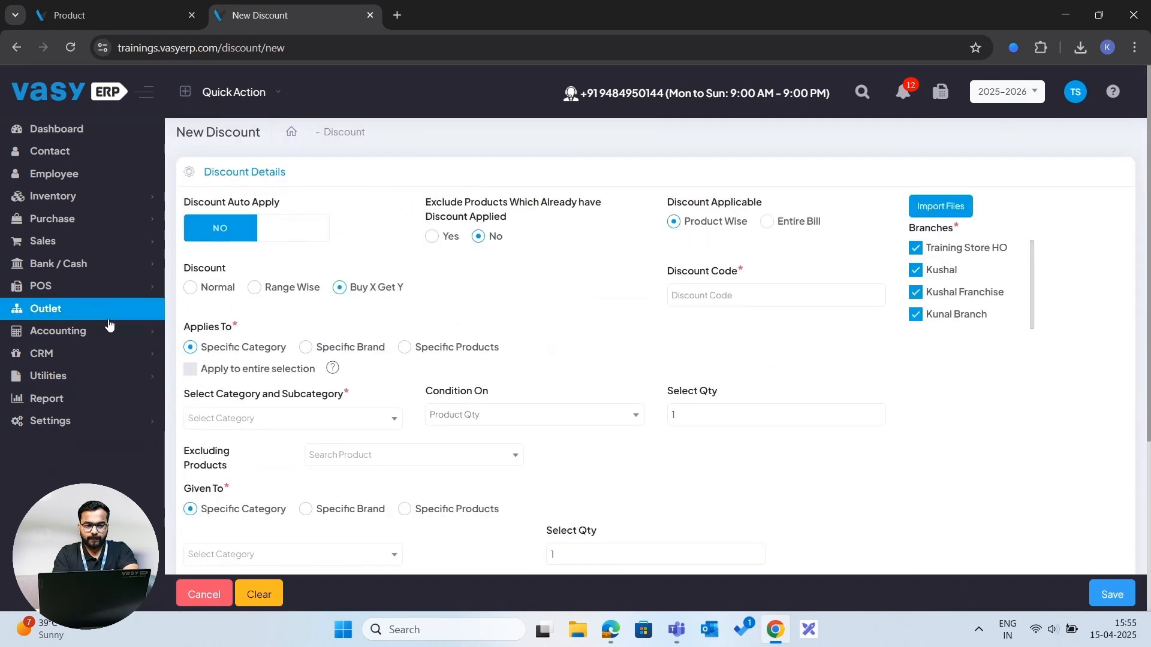
- Leave the discount form and open the CRM VLoyalty campaign list
left_click(76, 340)
left_click(76, 340)
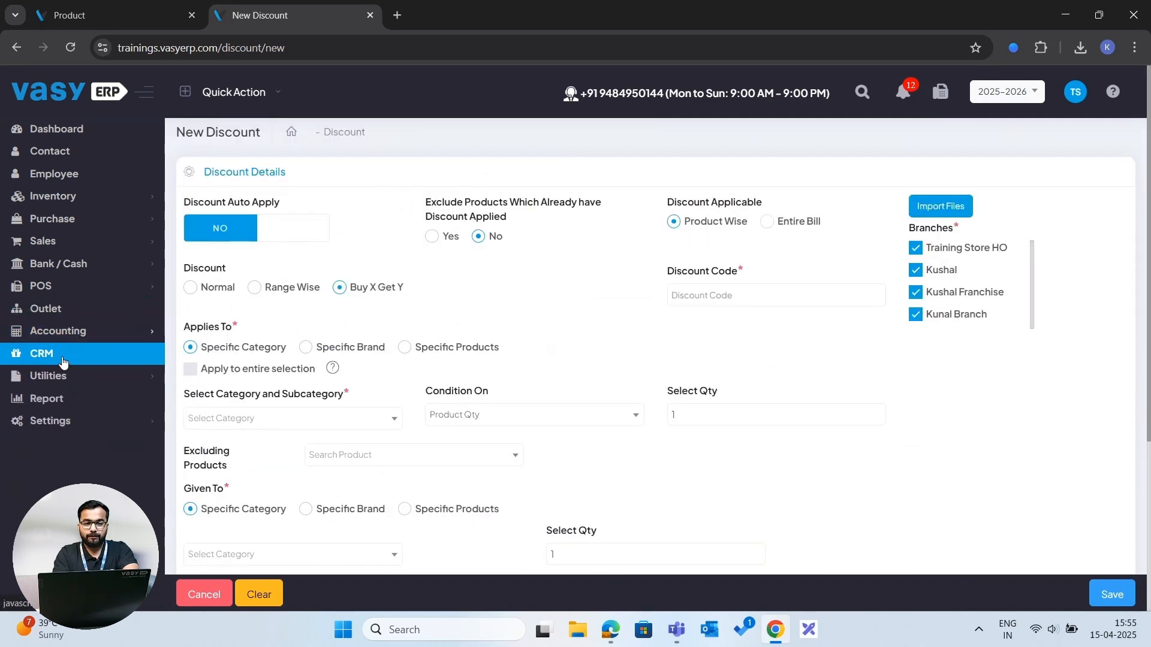
left_click(63, 359)
left_click(64, 445)
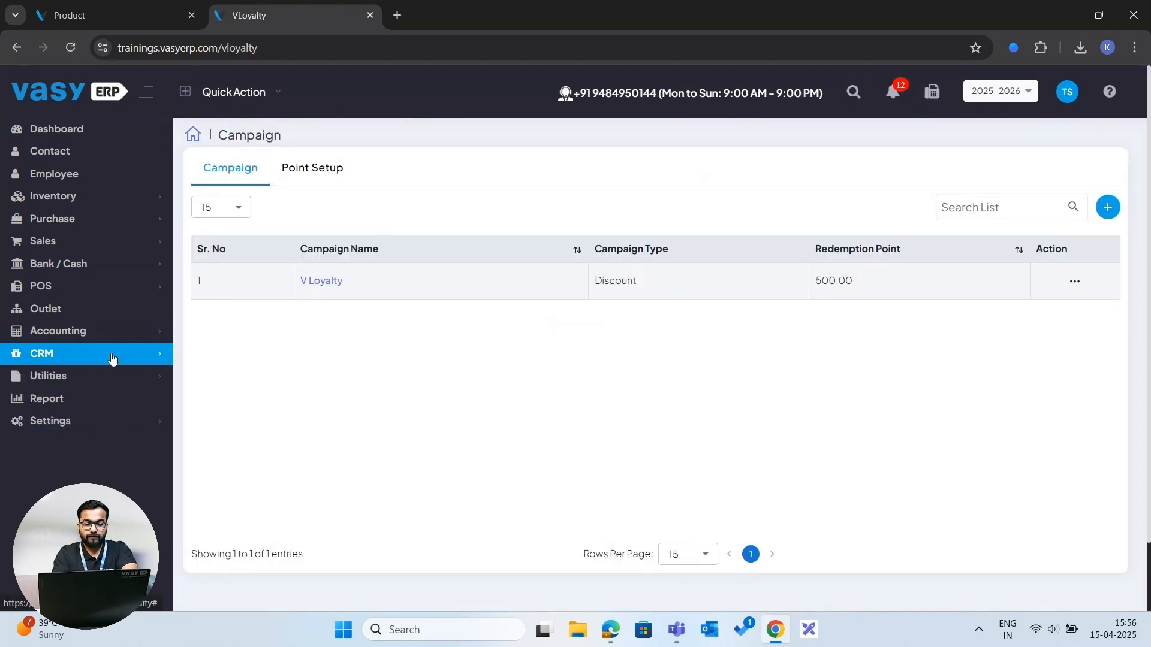
- Expand the Utilities menu to view its tools
left_click(112, 357)
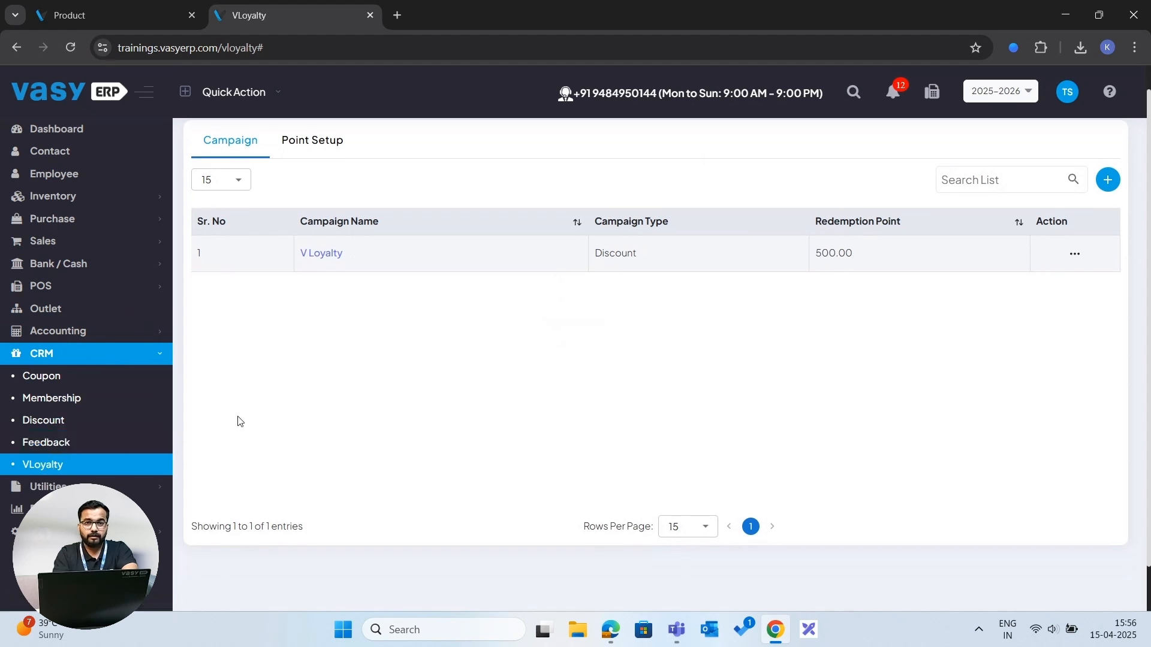
scroll(240, 421, "up", 1)
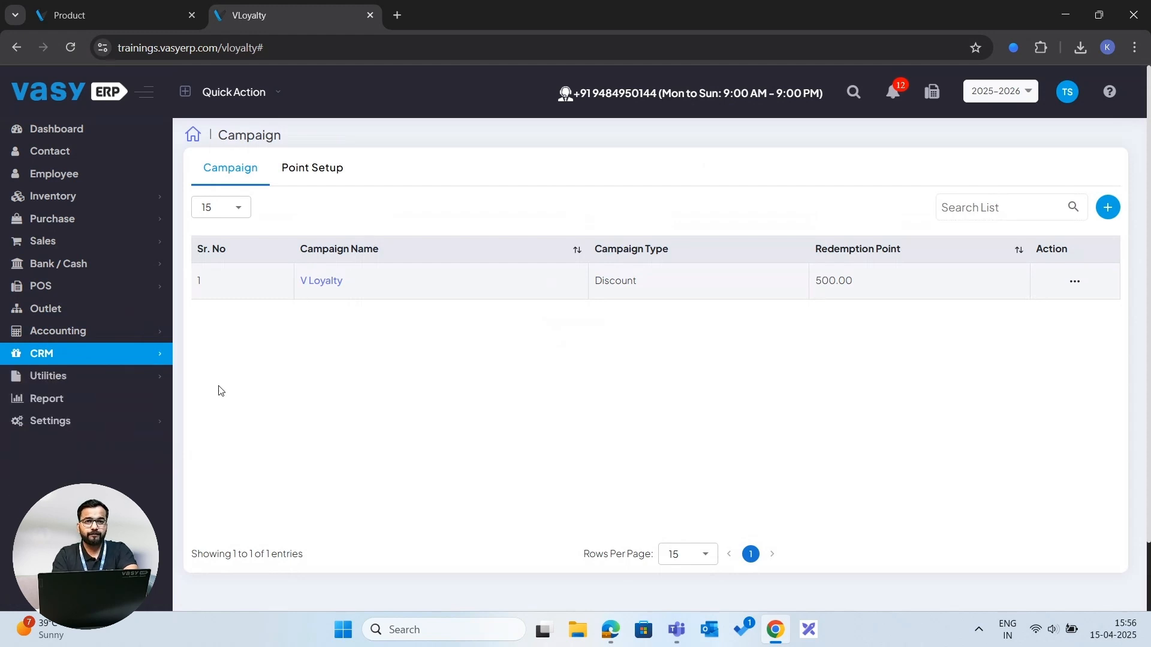
left_click(90, 384)
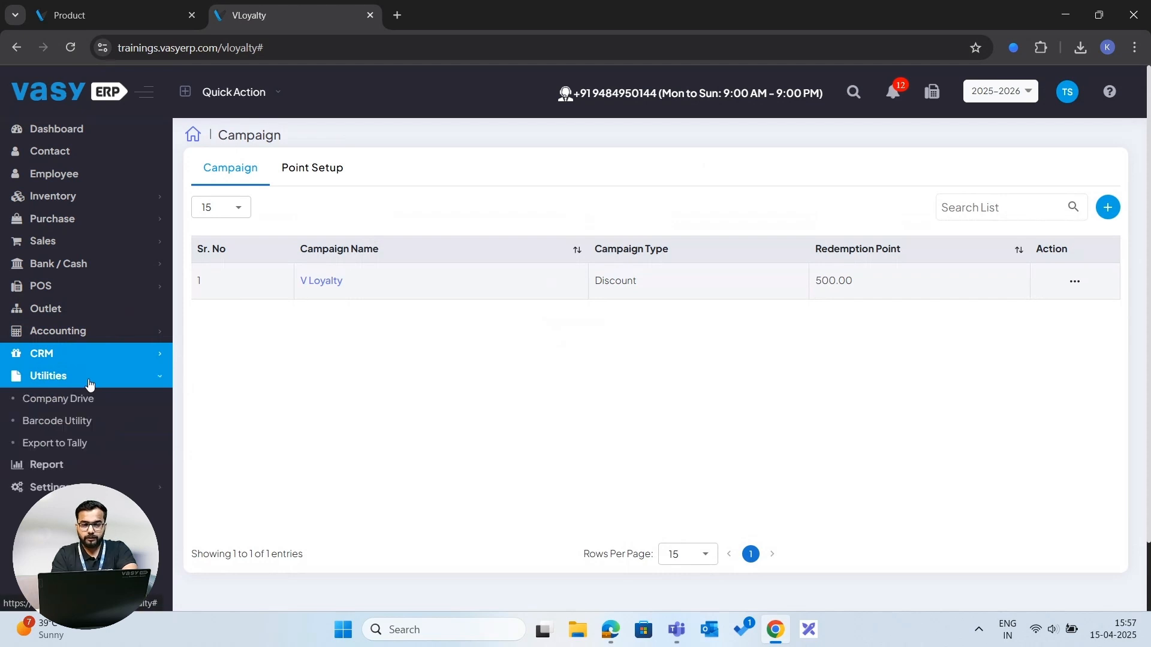
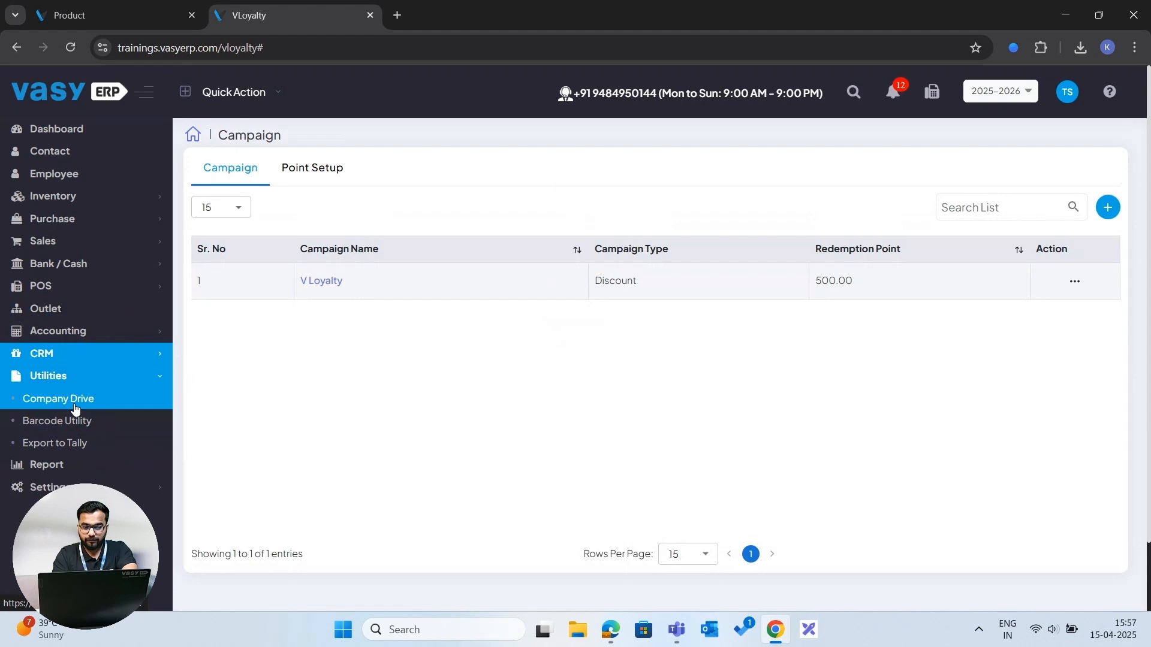
- Open the Export to Tally utility and scroll through its transaction download list
left_click(58, 421)
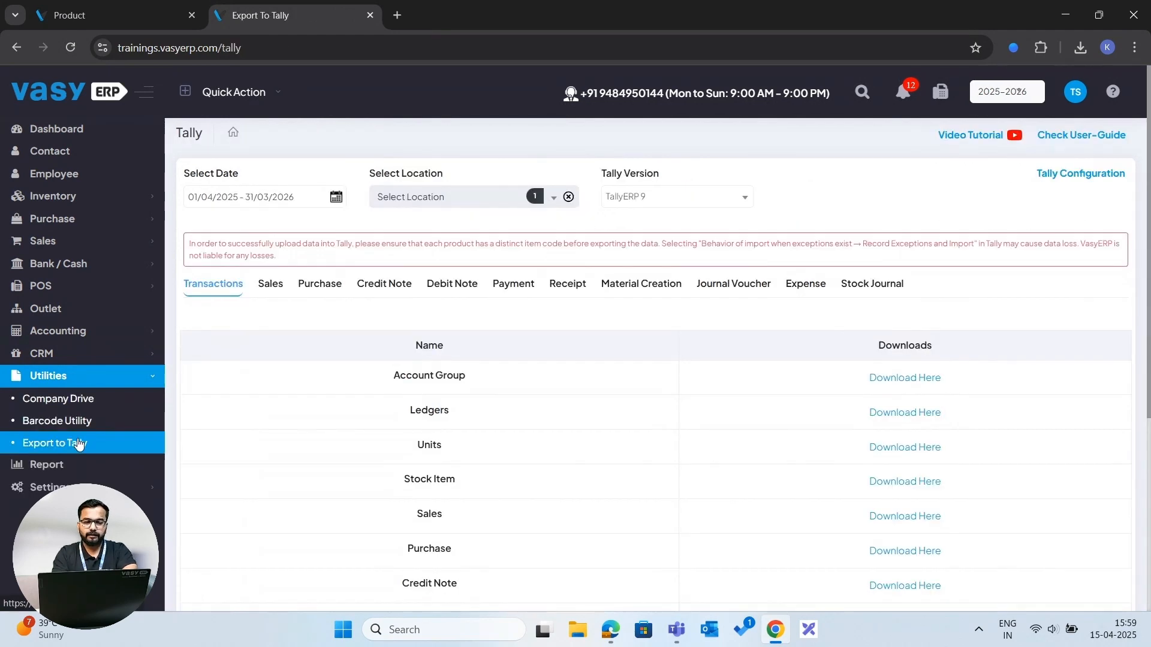
left_click(73, 444)
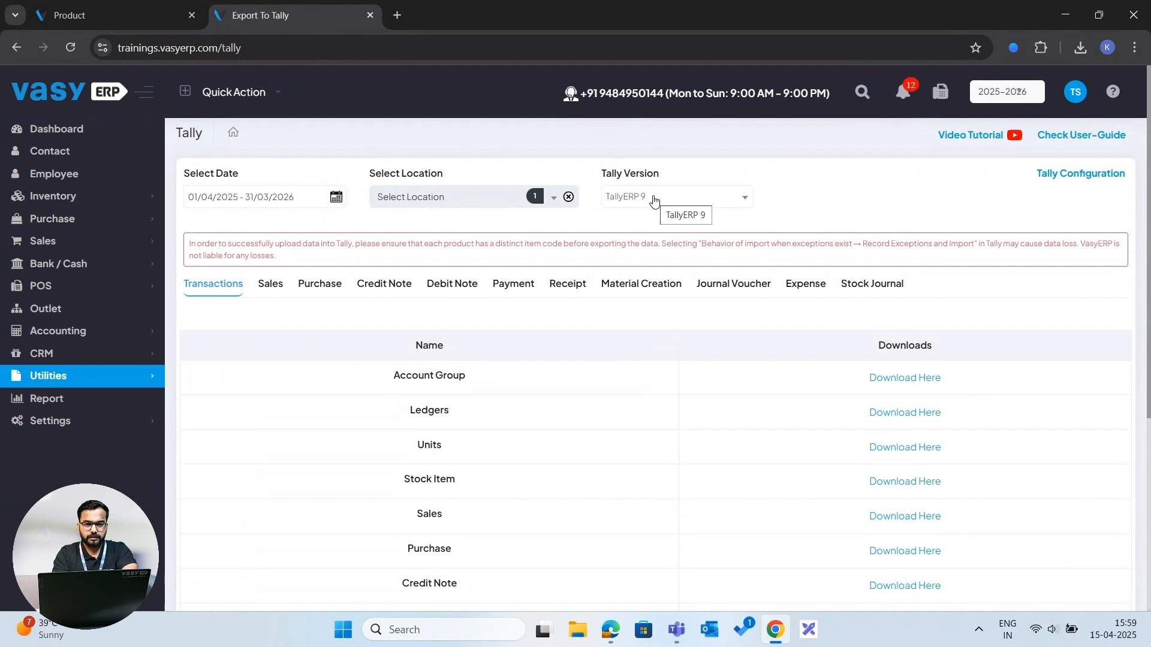
scroll(693, 326, "down", 1)
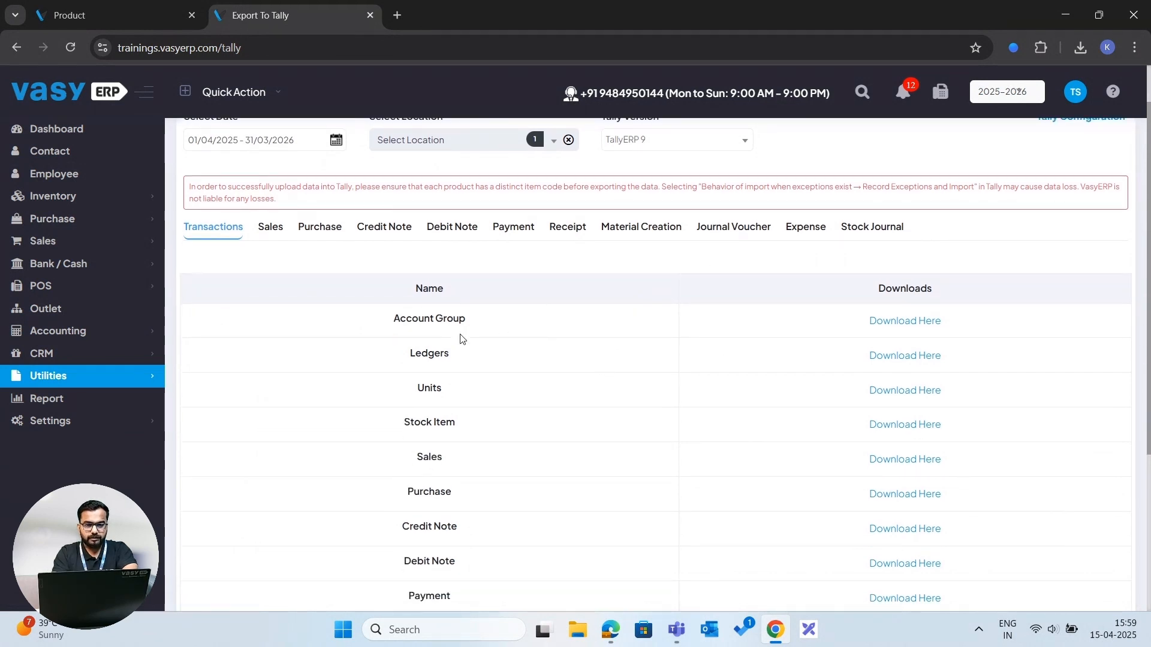
scroll(450, 407, "up", 1)
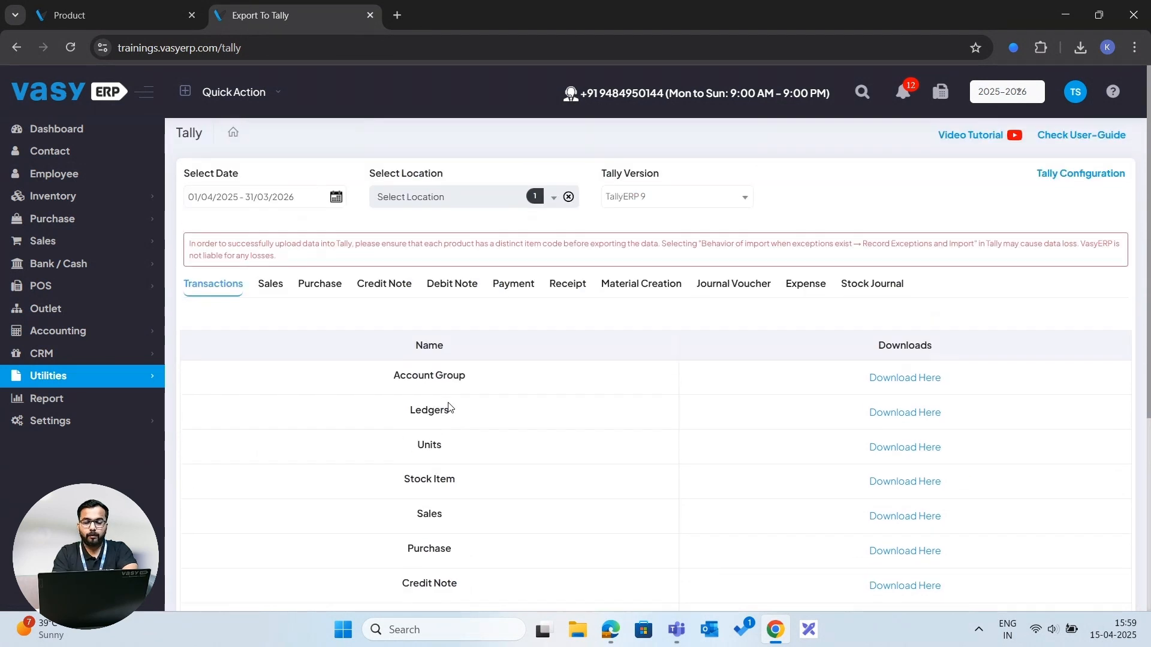
- Switch to the Purchase export tab and select the first two purchase bills for export
left_click(279, 288)
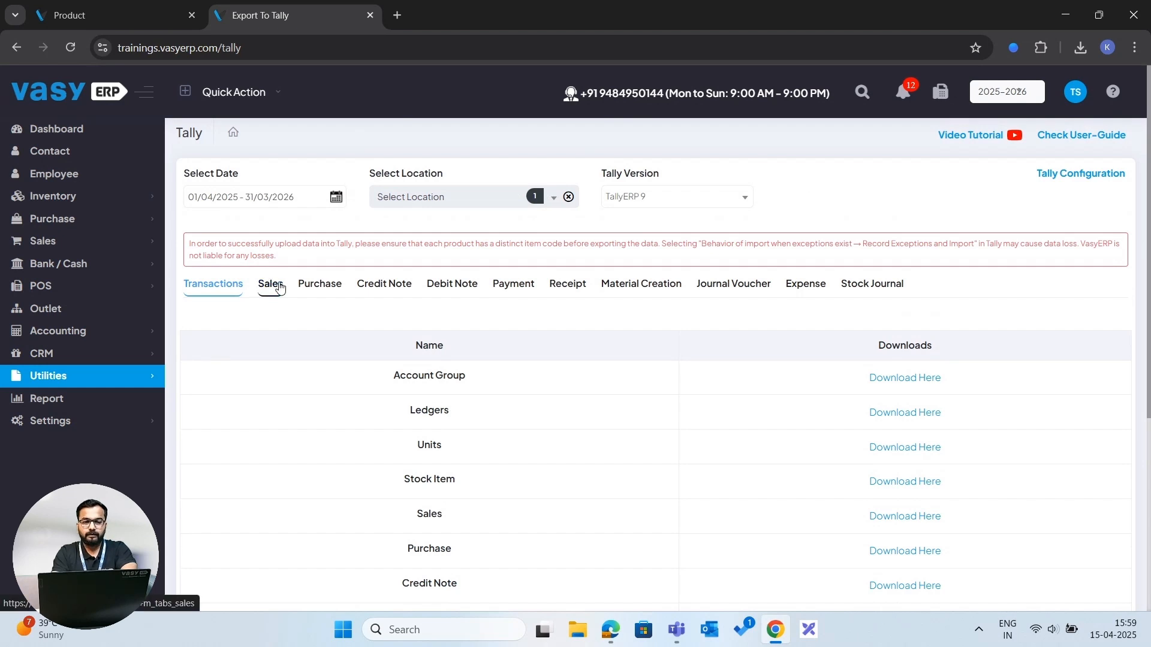
left_click(310, 309)
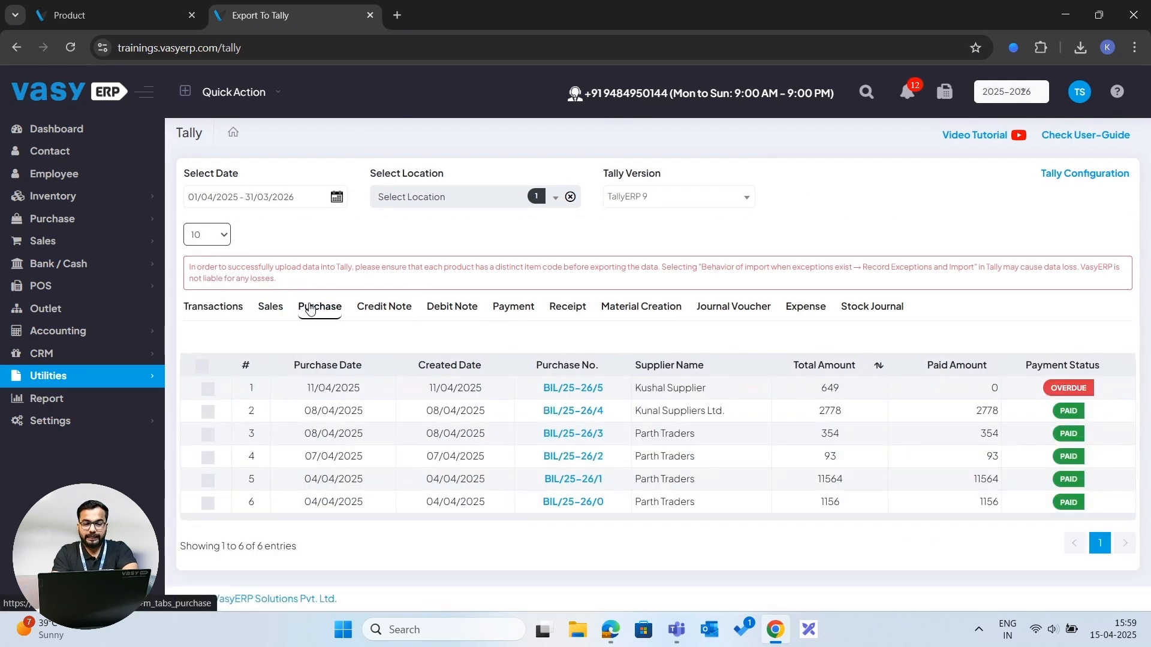
left_click(208, 390)
left_click(208, 413)
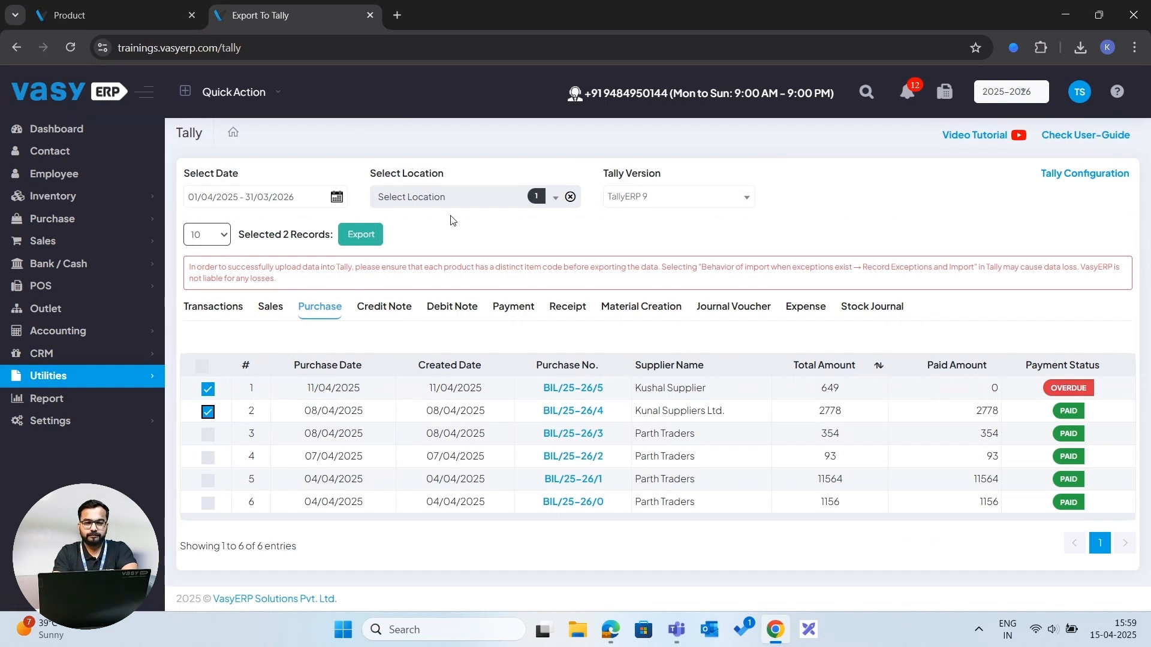
- Open the Reports module and browse the Sales, Purchase, Inventory, Accounts and GST Returns report categories
left_click(46, 398)
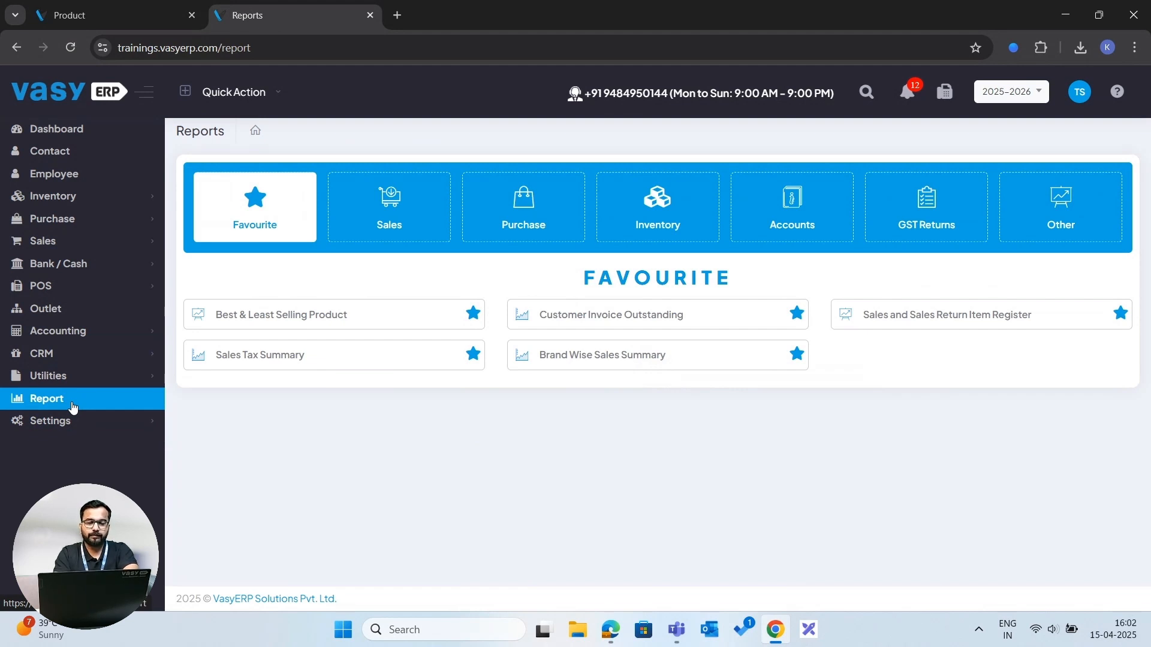
left_click(55, 402)
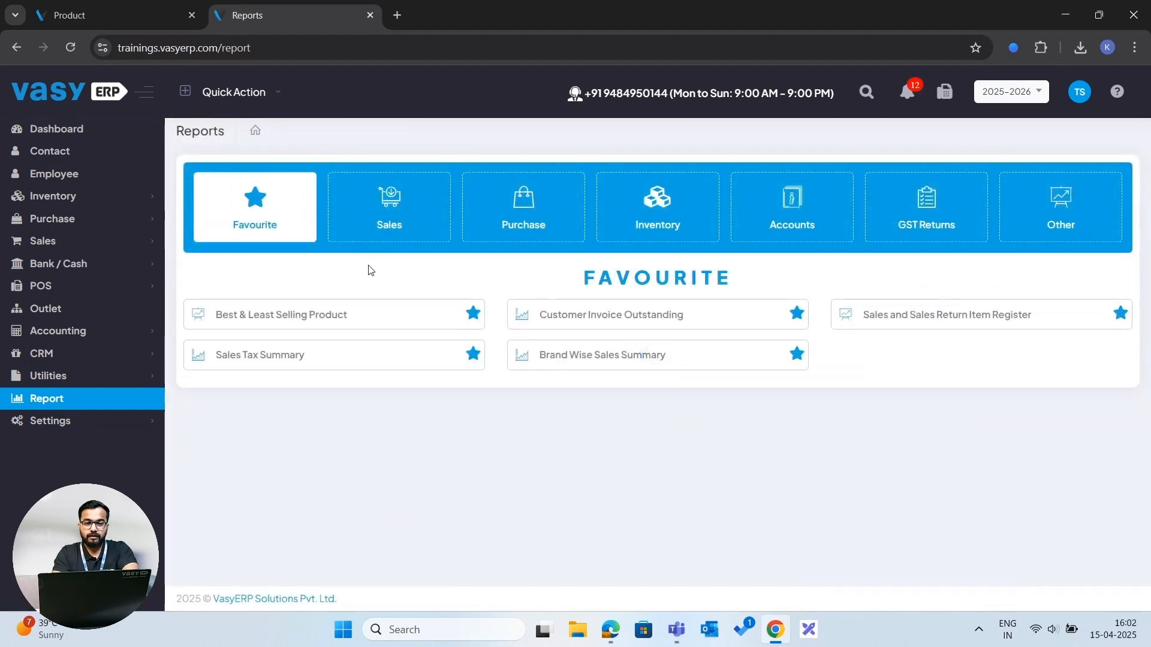
left_click(413, 221)
left_click(500, 213)
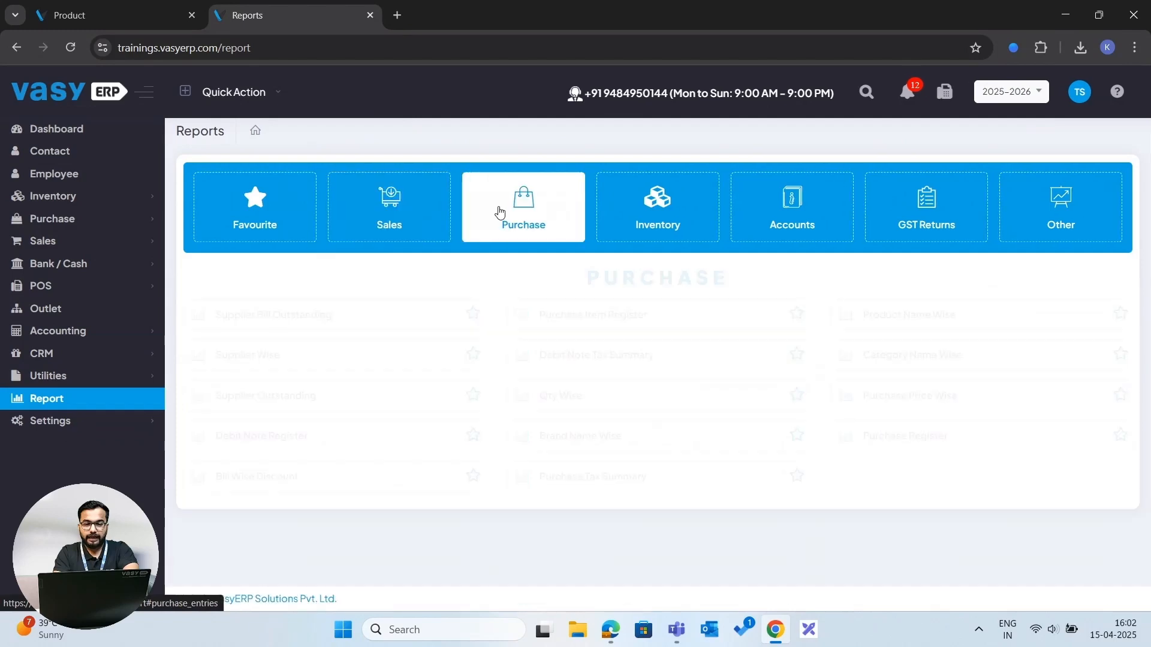
left_click(632, 201)
left_click(744, 198)
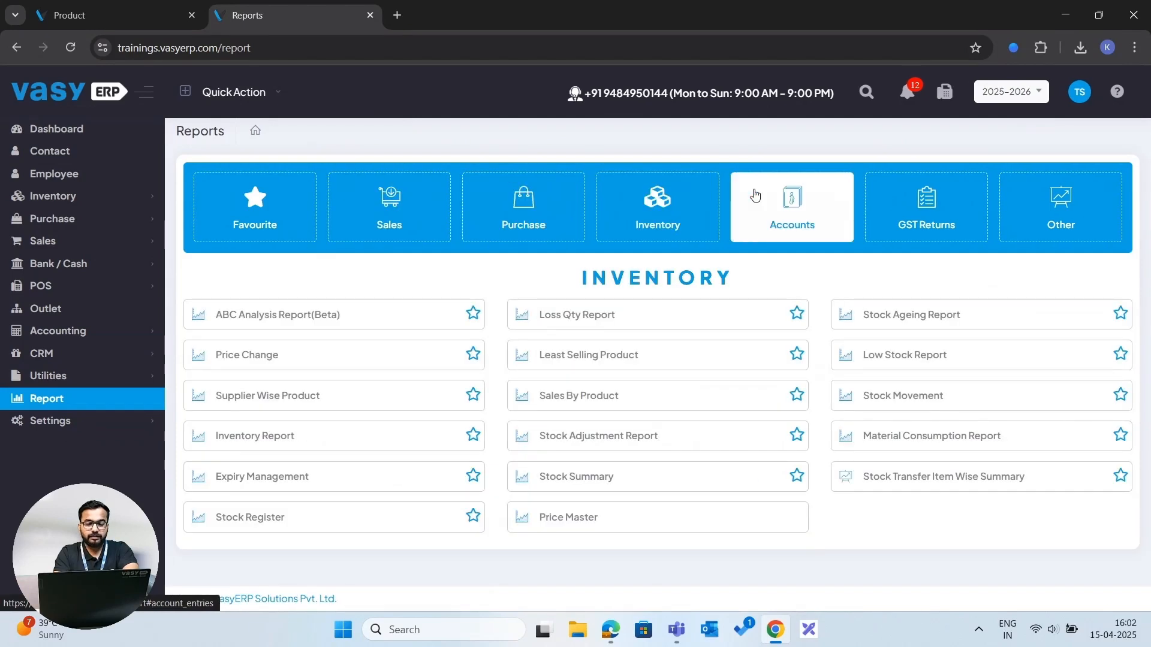
left_click(887, 198)
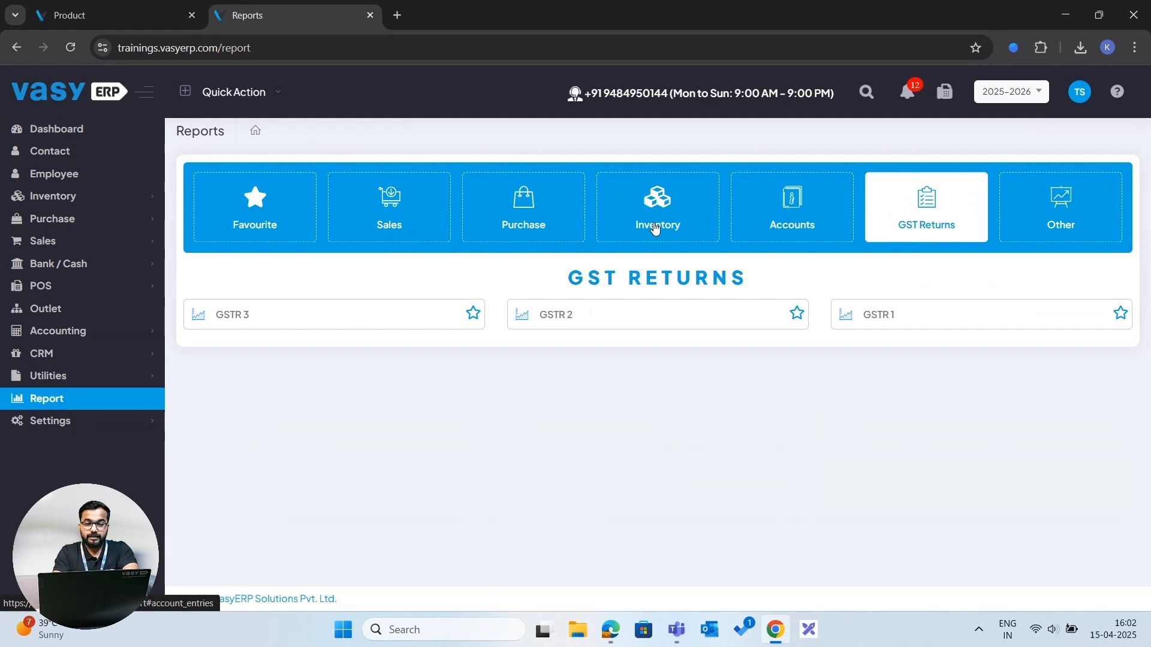
left_click(349, 208)
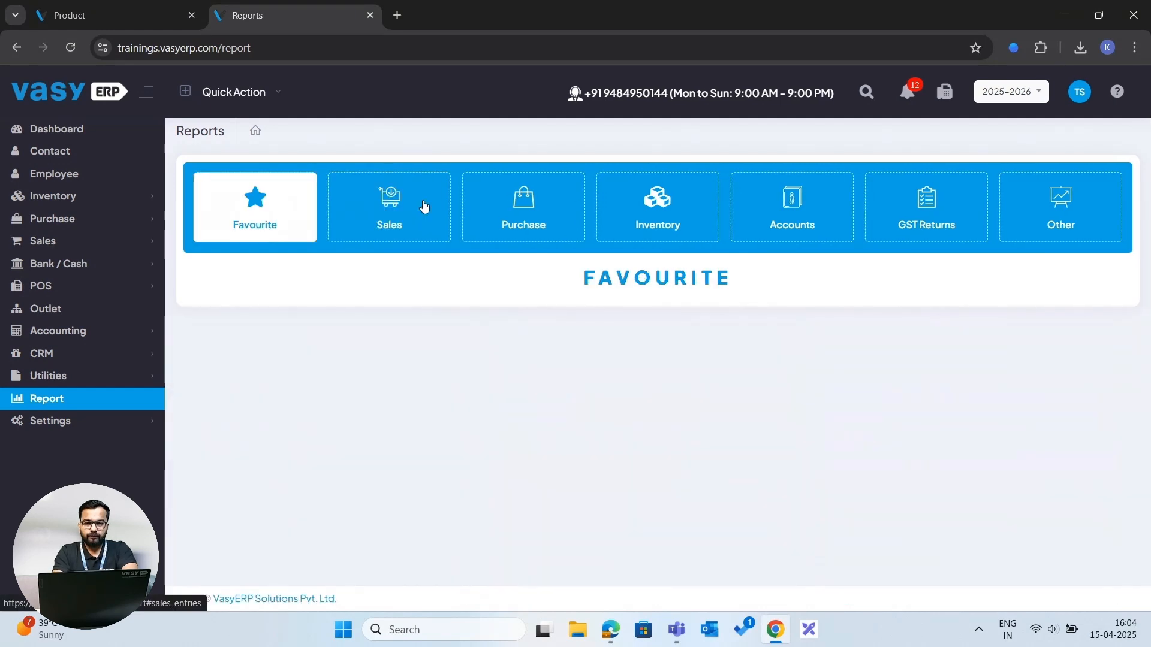
left_click(424, 206)
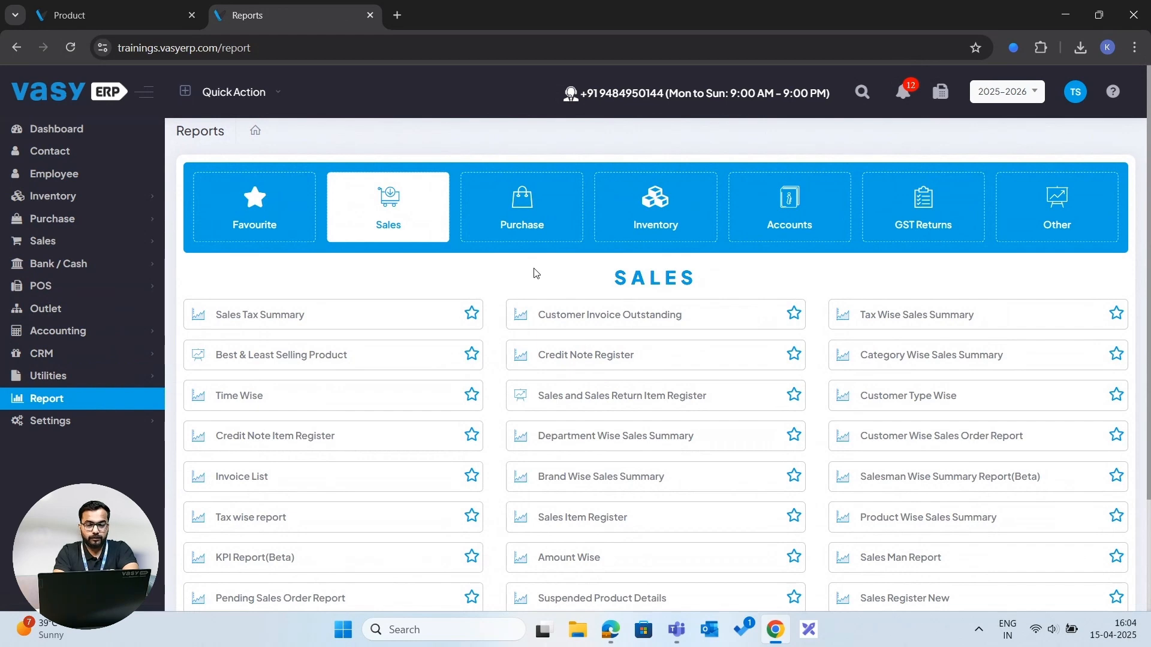
- Mark the Credit Note Register sales report as a favourite and open the Favourite reports
scroll(536, 273, "down", 1)
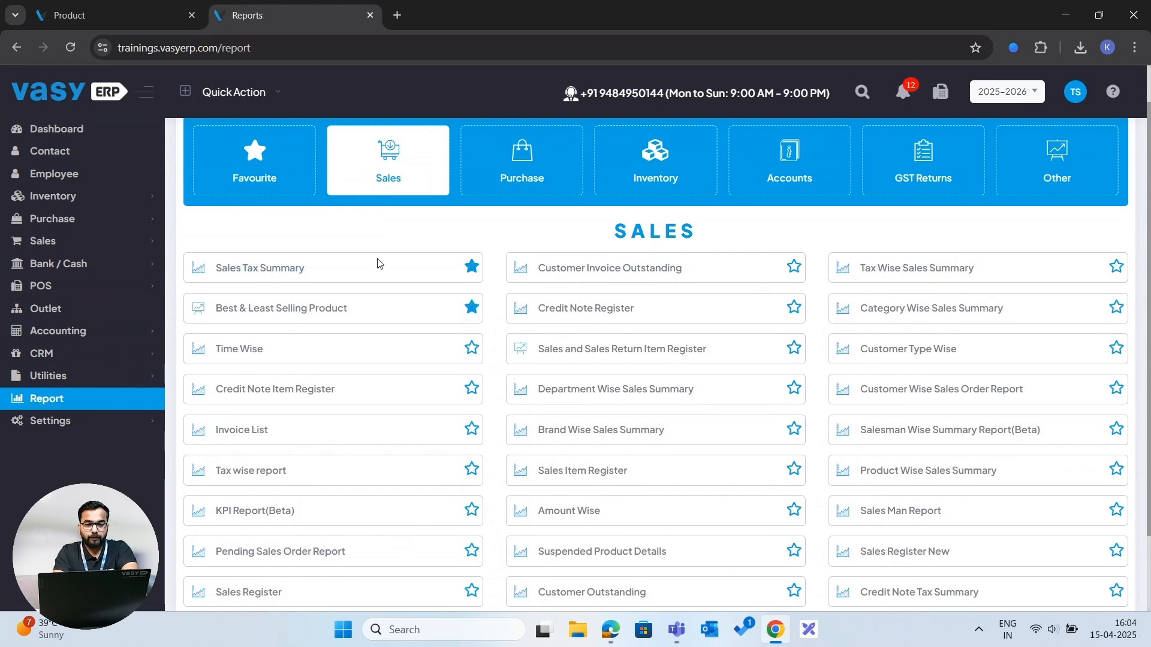
left_click(794, 308)
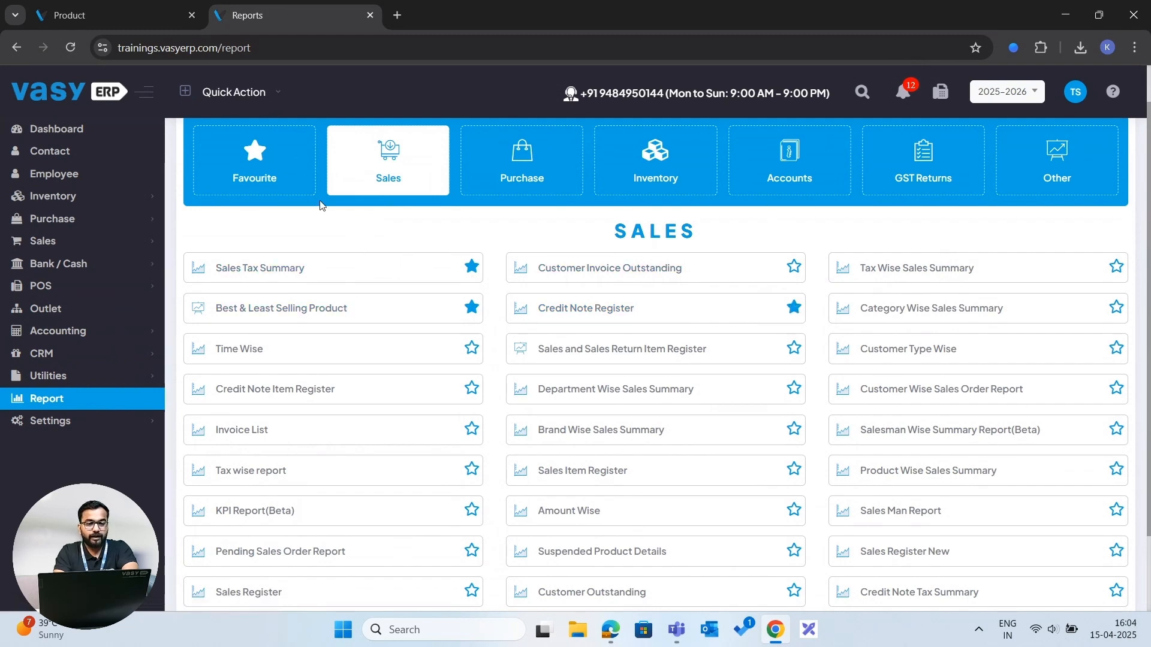
left_click(298, 192)
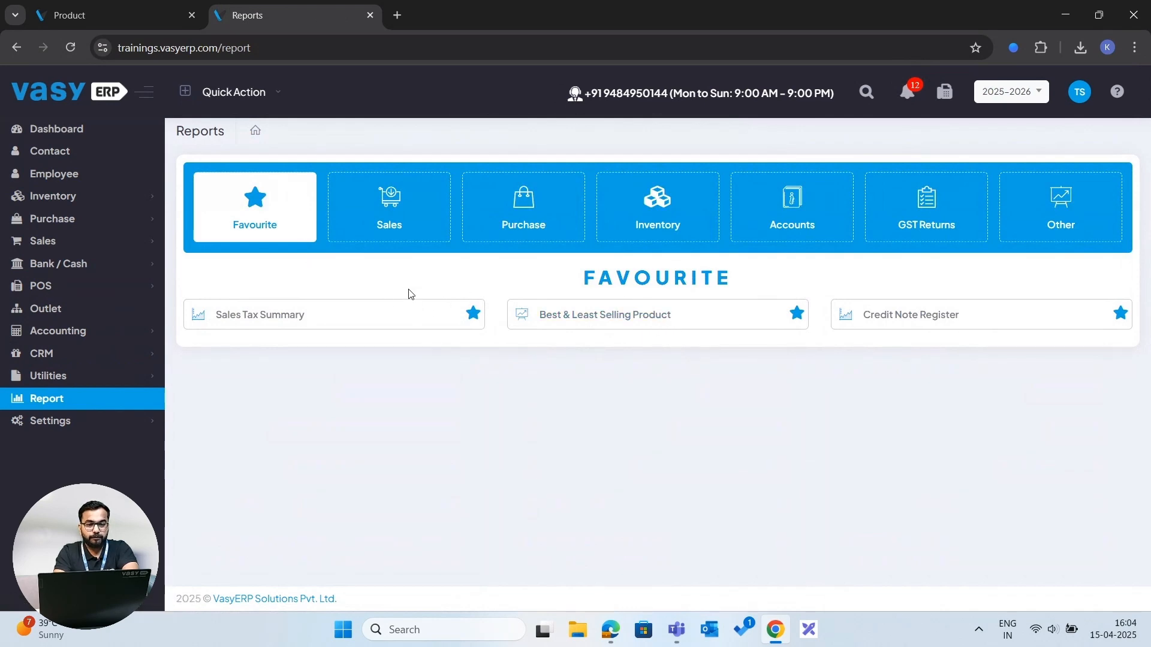
- Browse the Inventory, Accounts and GST Returns report categories again
left_click(658, 207)
left_click(792, 206)
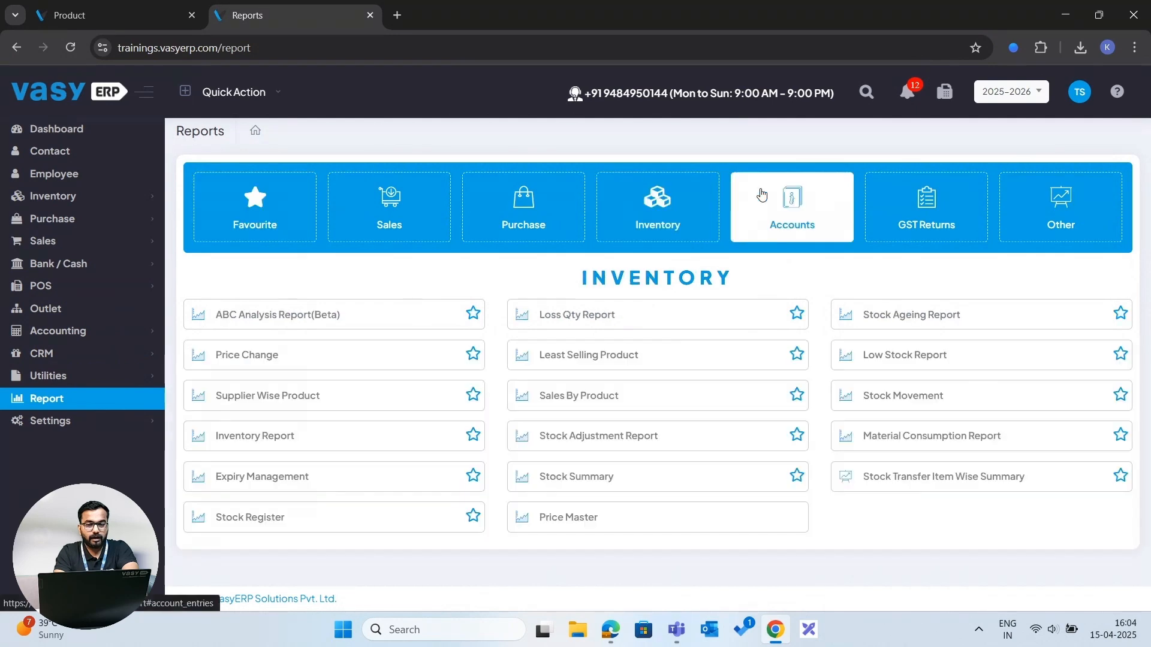
left_click(874, 207)
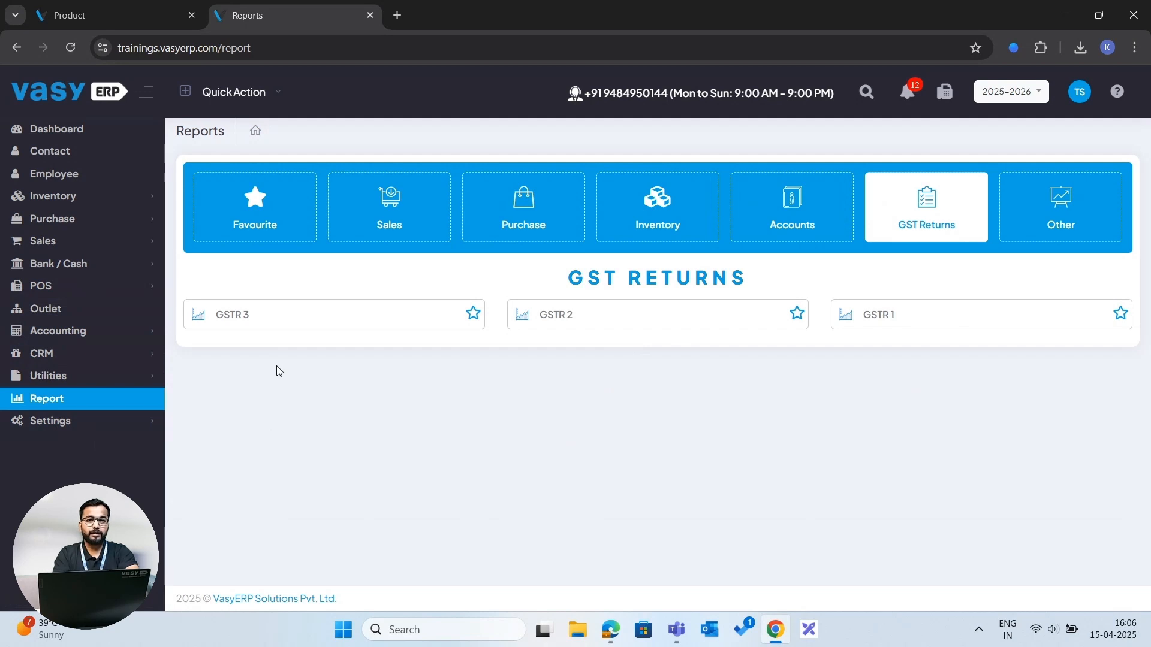
- Open the Inventory settings and review the Defaults, Pricing, Stock, Barcodes, Production/Unit Conversions and B2B sections
left_click(77, 426)
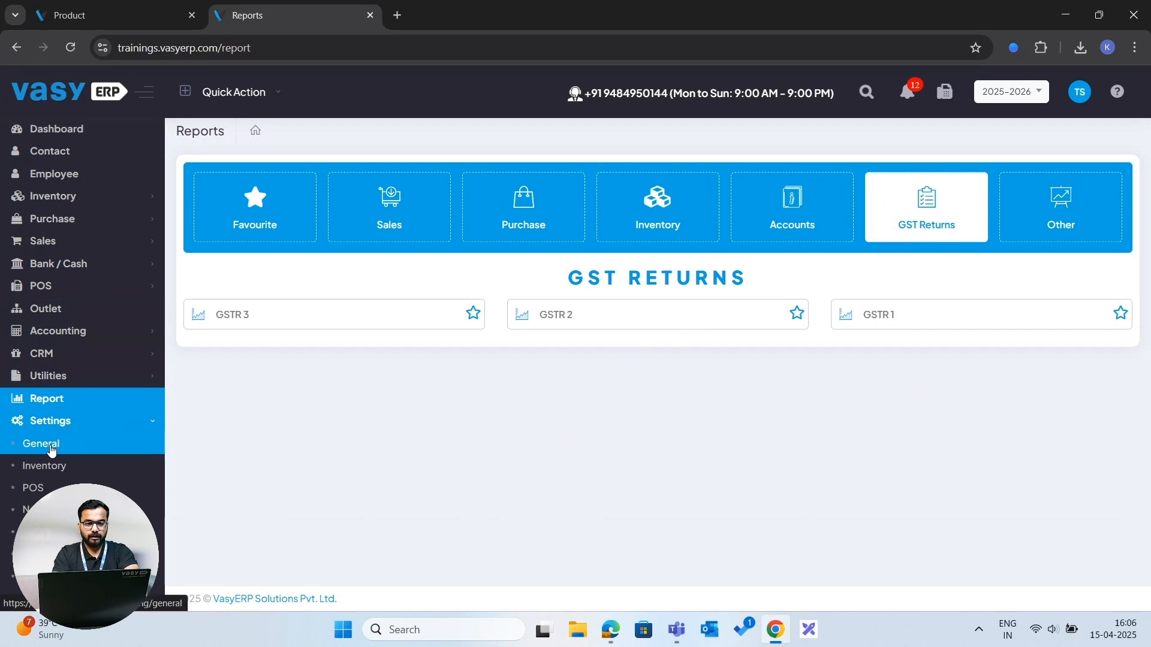
left_click(56, 467)
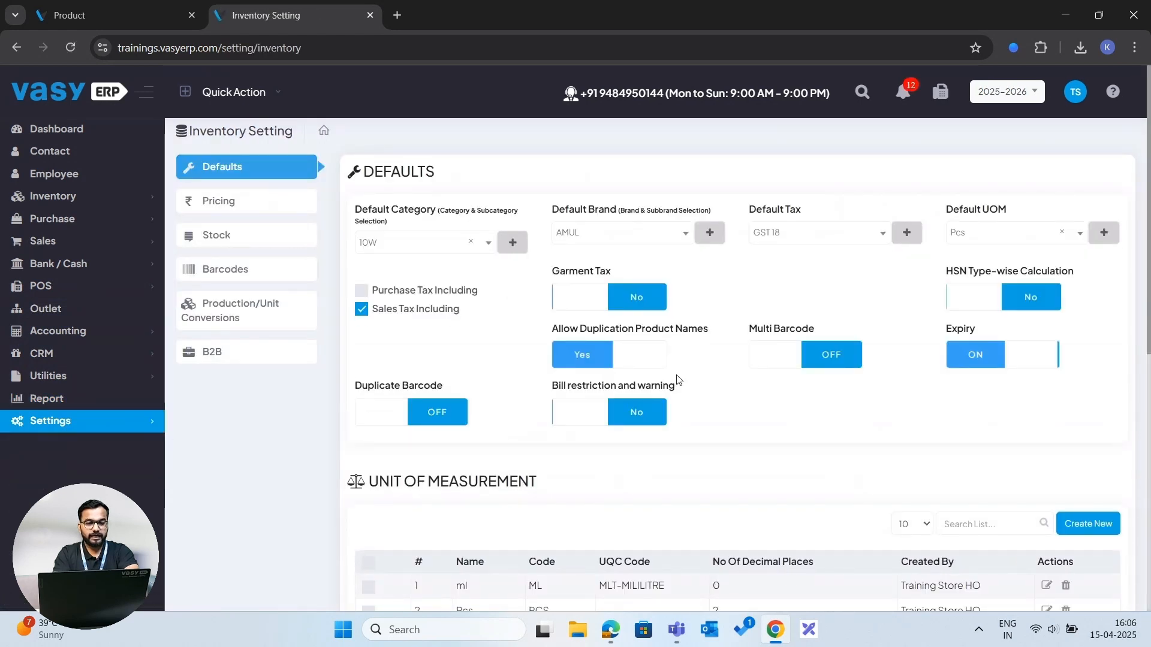
scroll(718, 375, "down", 1)
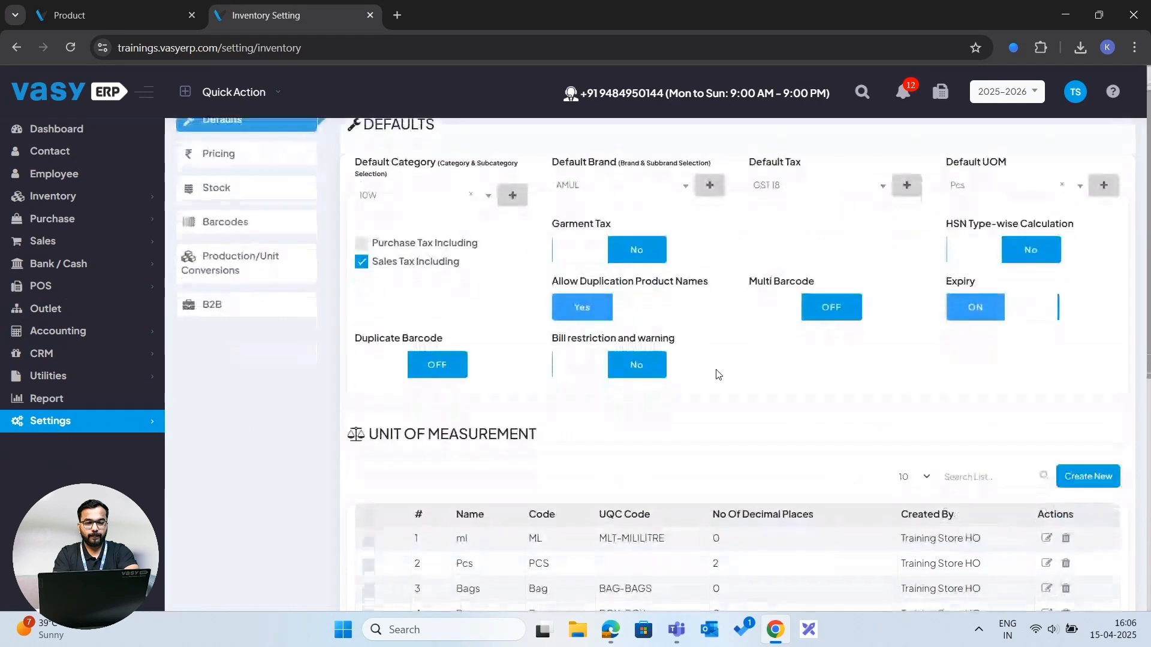
scroll(725, 383, "up", 1)
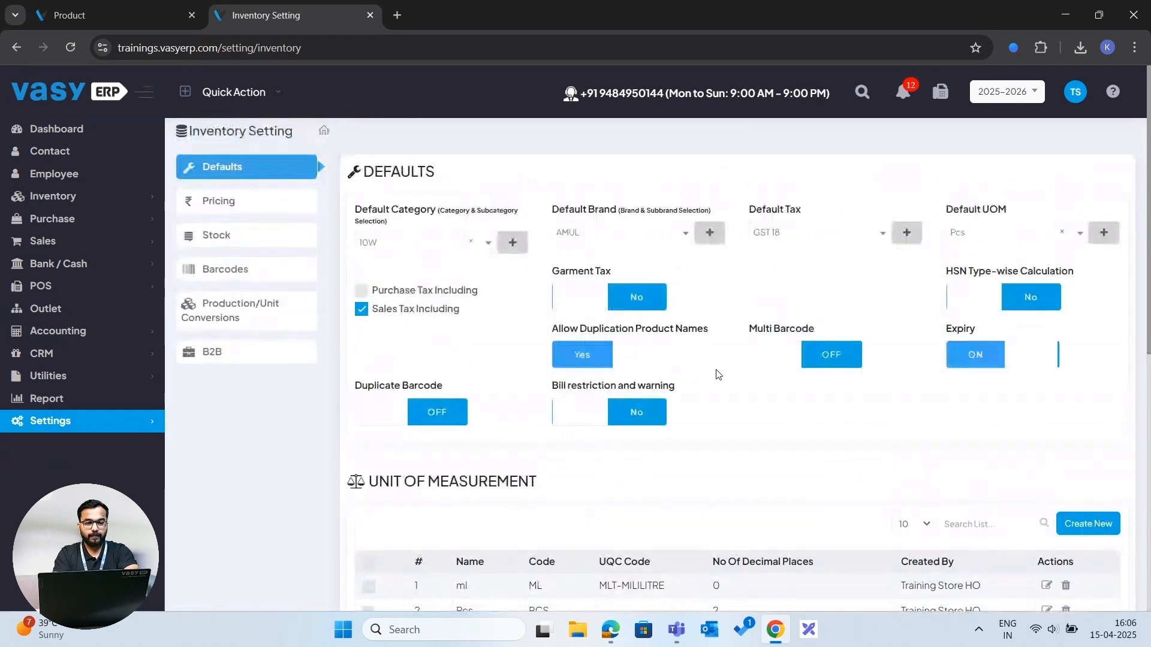
left_click(270, 211)
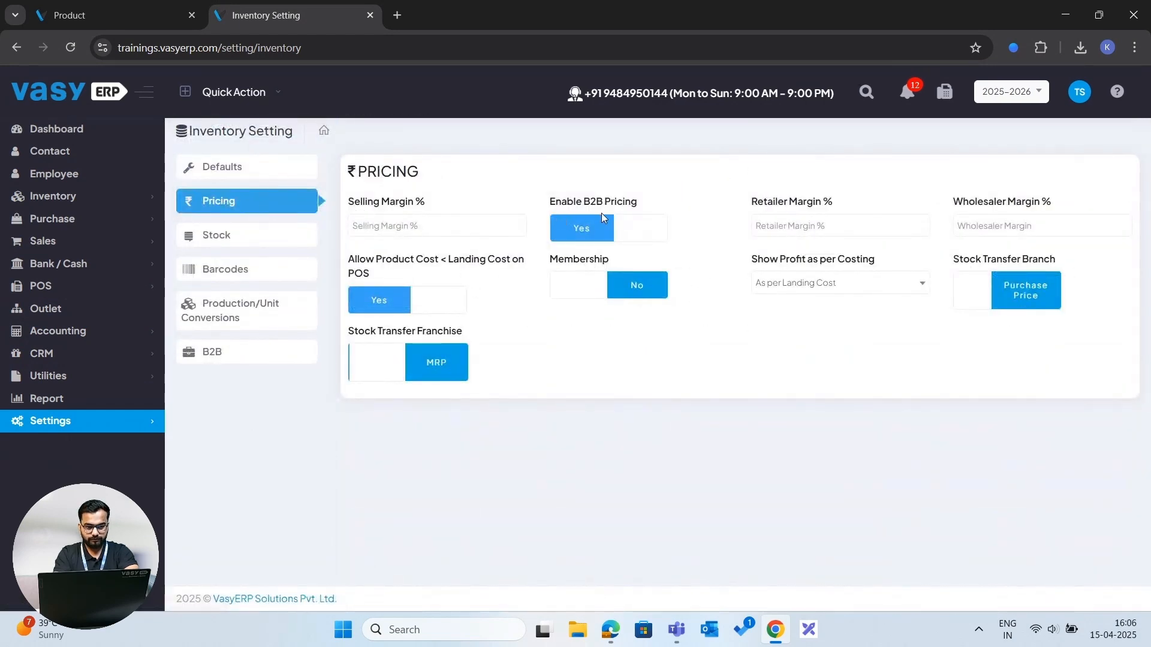
left_click(254, 247)
left_click(251, 269)
left_click(252, 316)
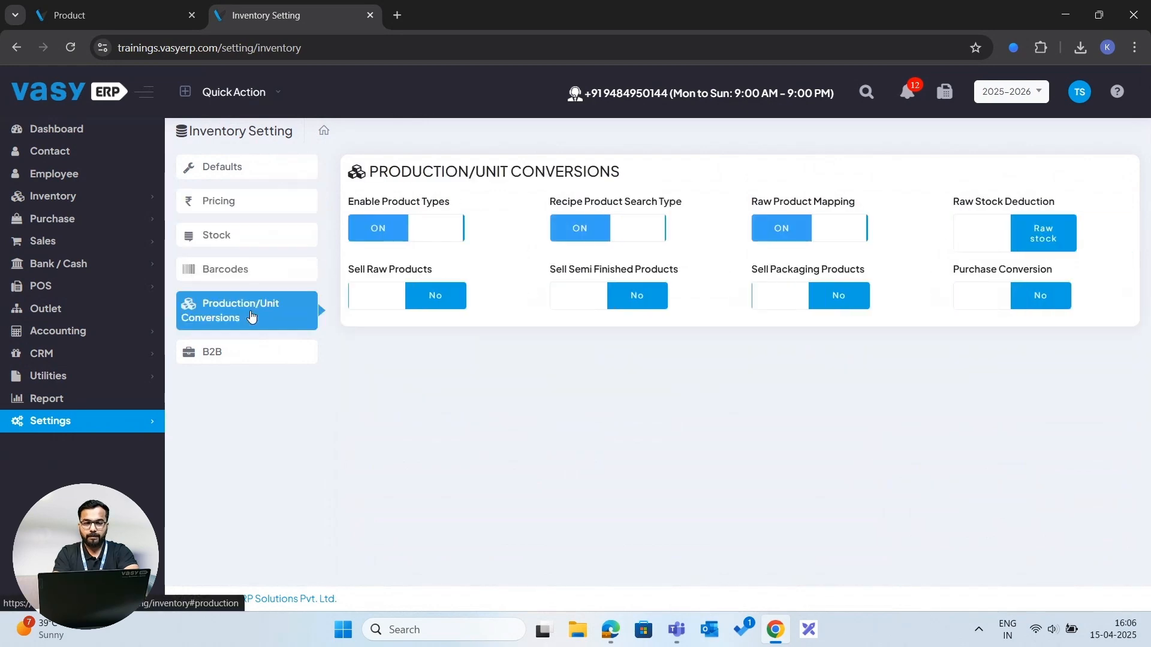
left_click(241, 354)
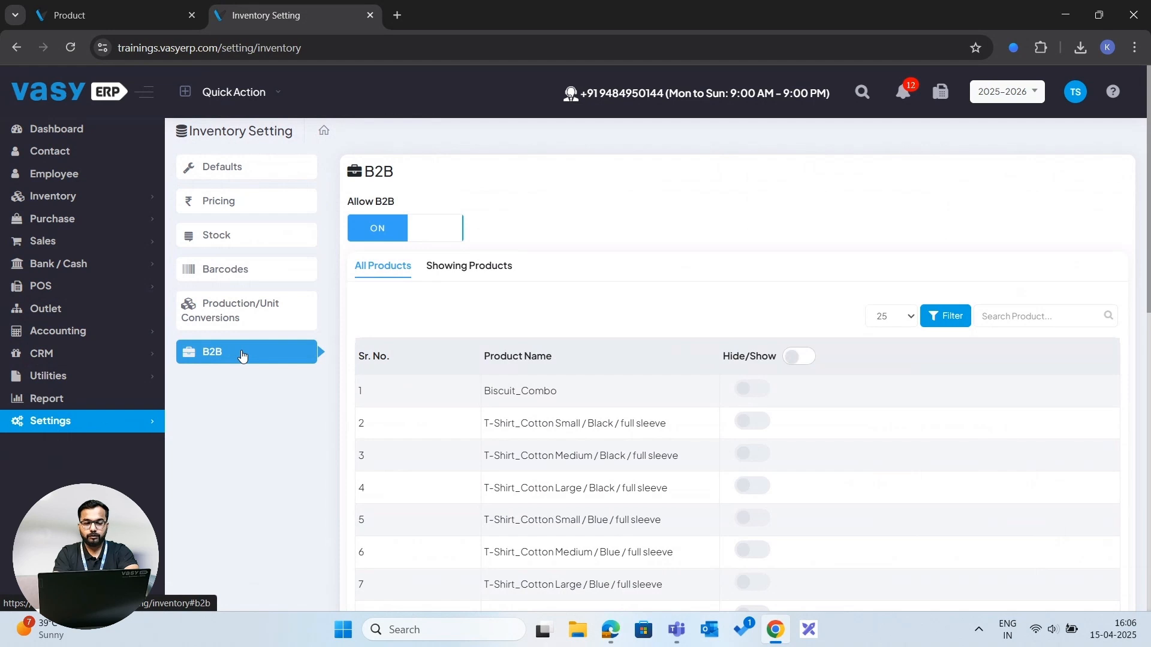
- Open the POS settings and scroll through its options and advance settings
left_click(77, 433)
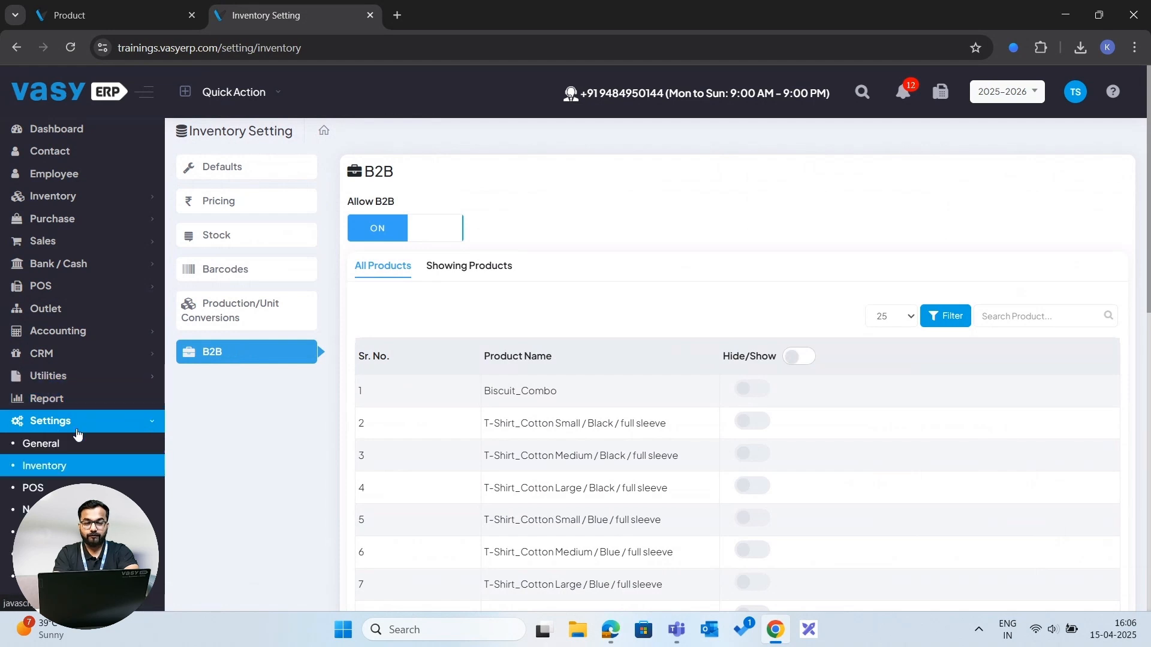
left_click(36, 488)
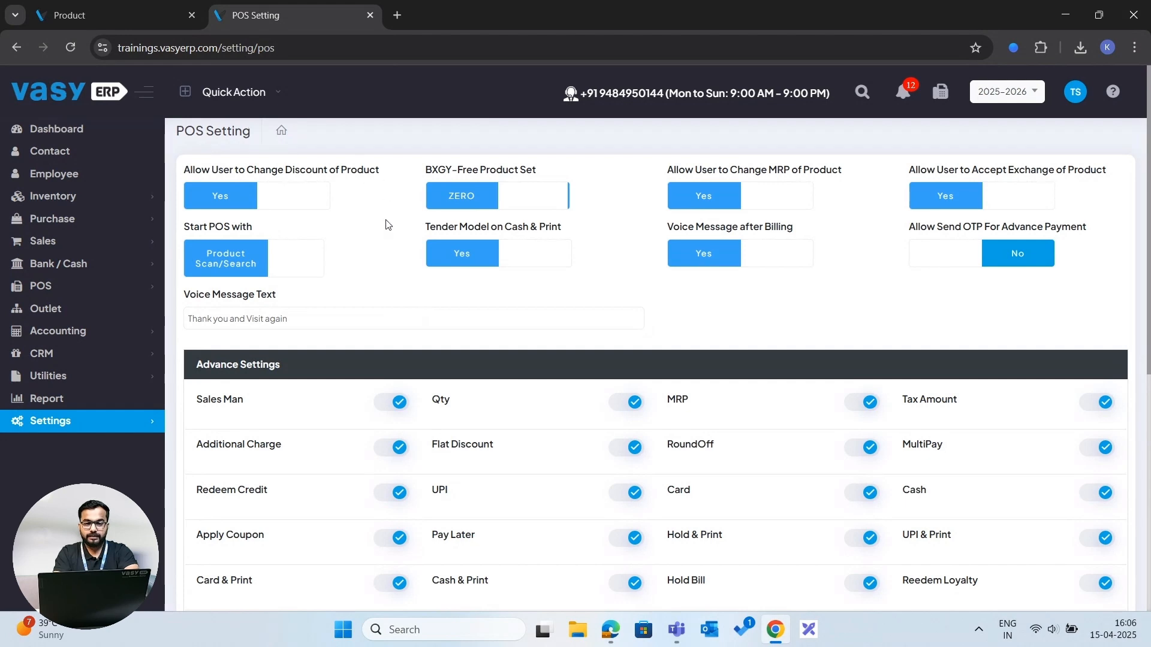
scroll(387, 225, "down", 4)
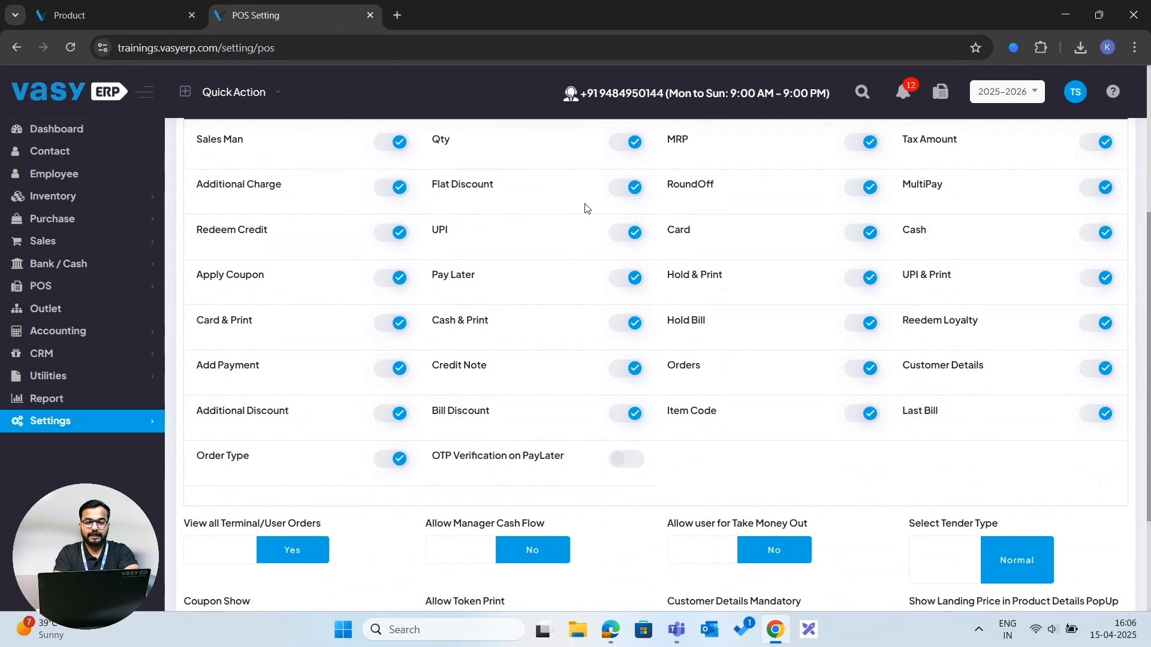
scroll(586, 207, "up", 1)
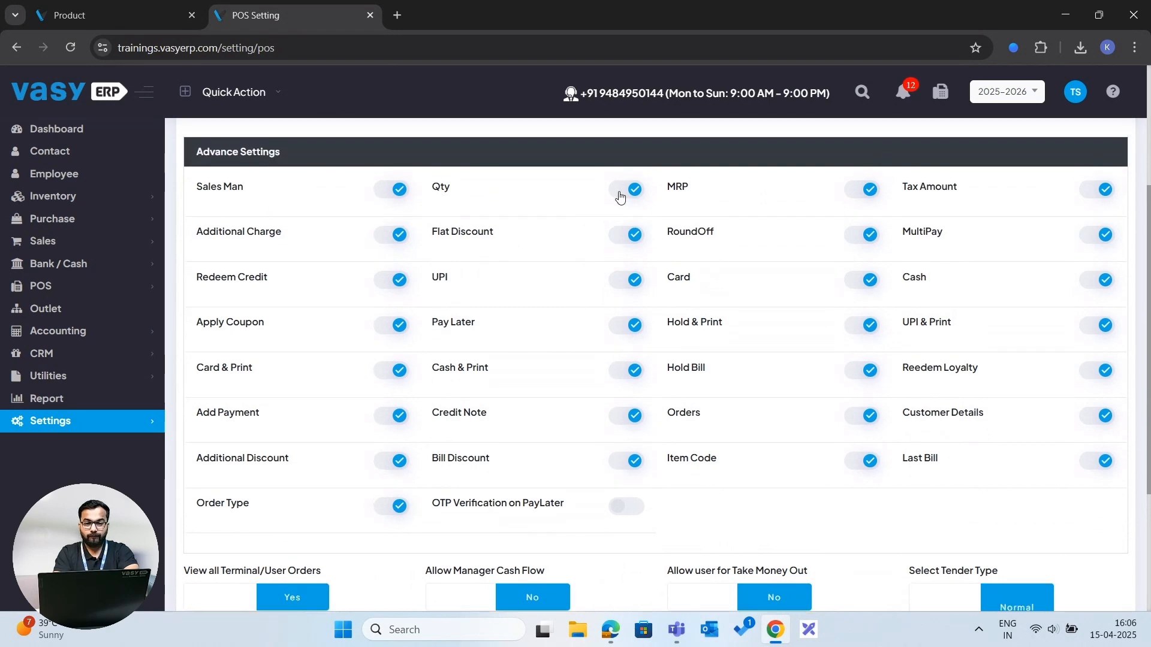
scroll(620, 197, "up", 1)
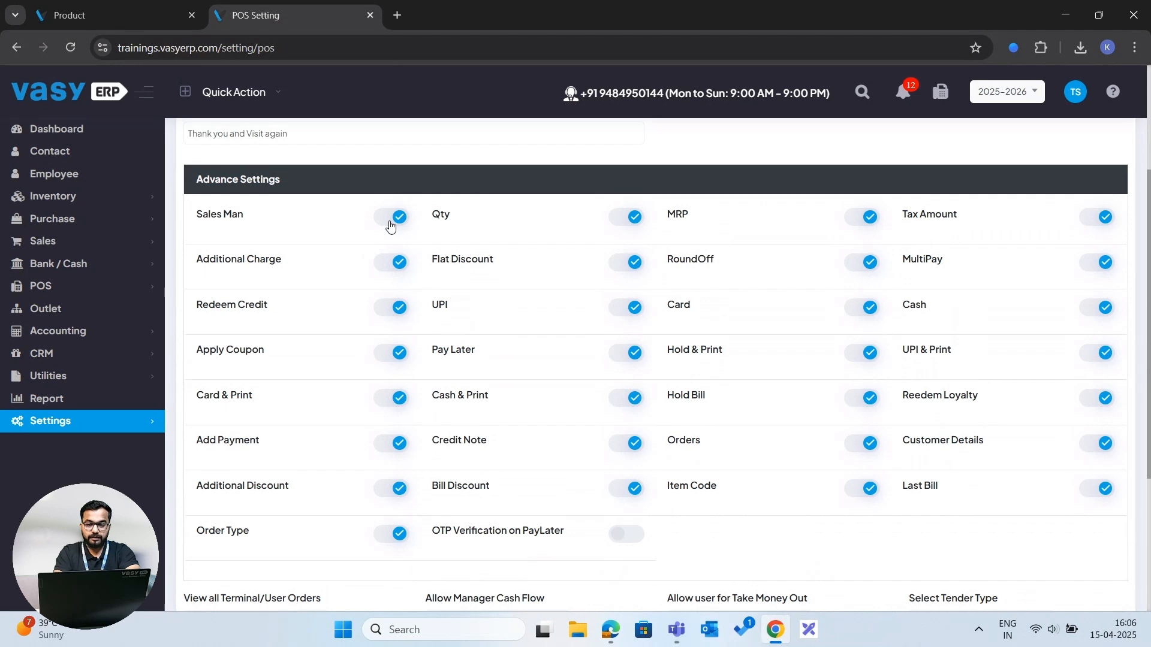
scroll(391, 227, "down", 4)
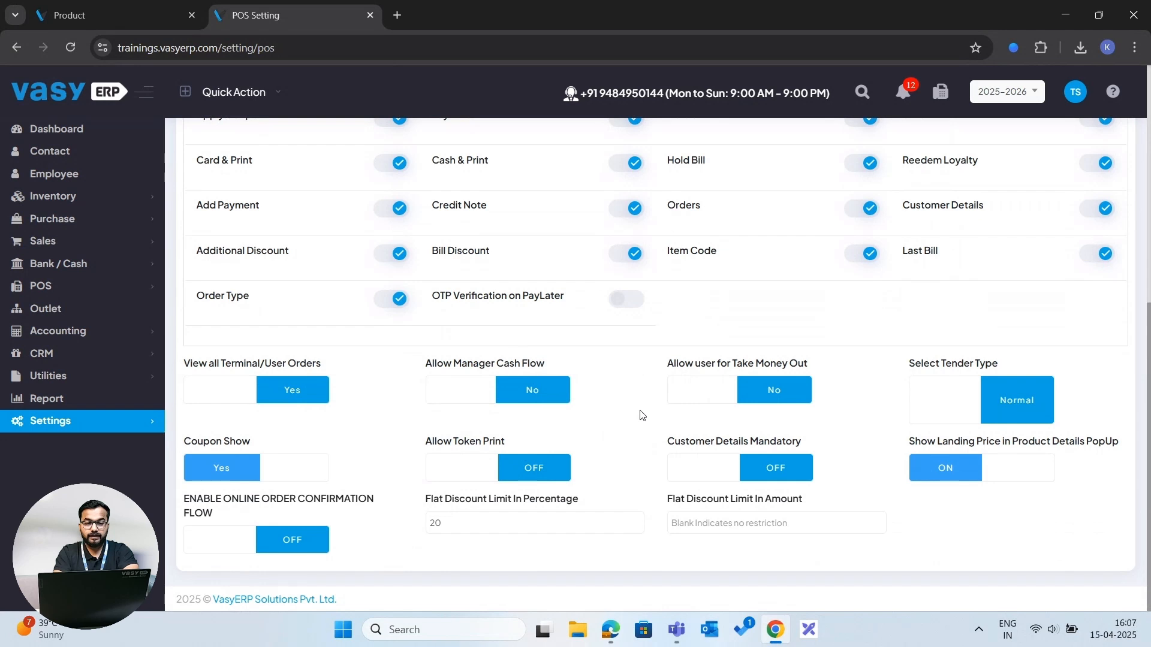
- Open the Integration settings and view the Payment gateway integrations
left_click(132, 421)
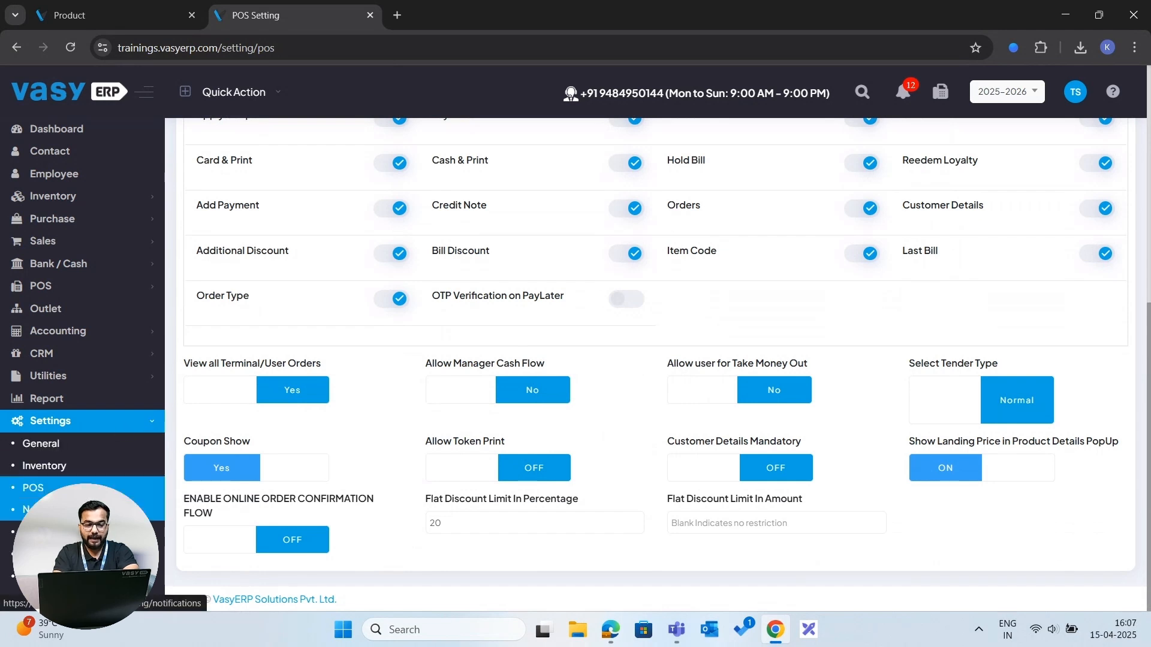
left_click(90, 510)
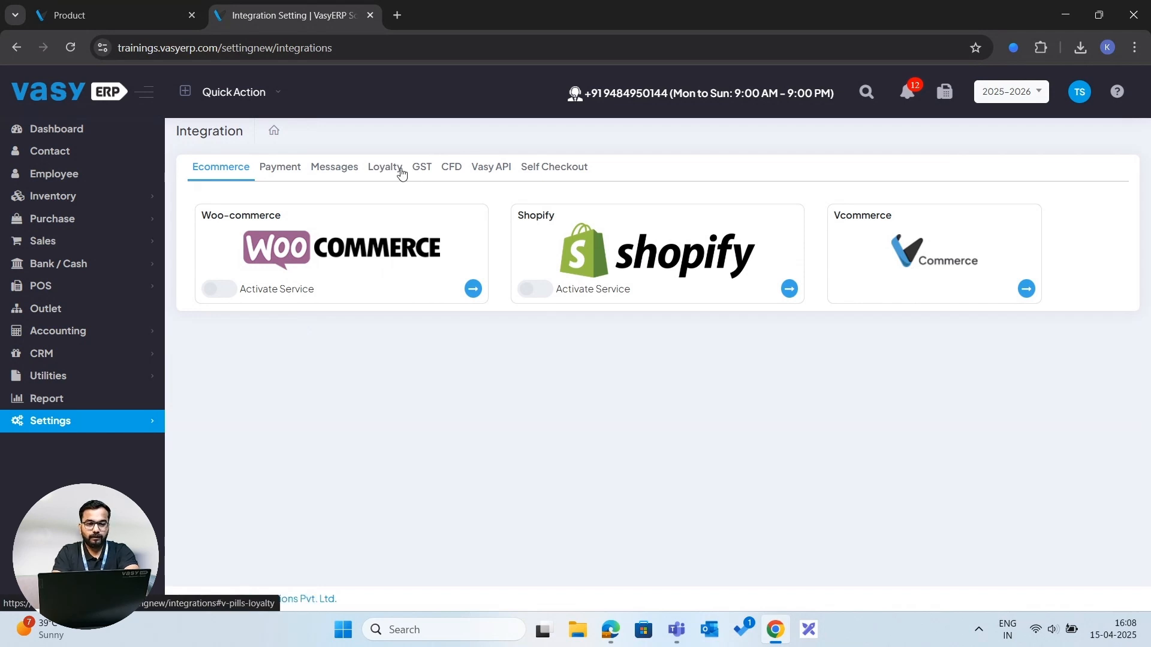
left_click(276, 169)
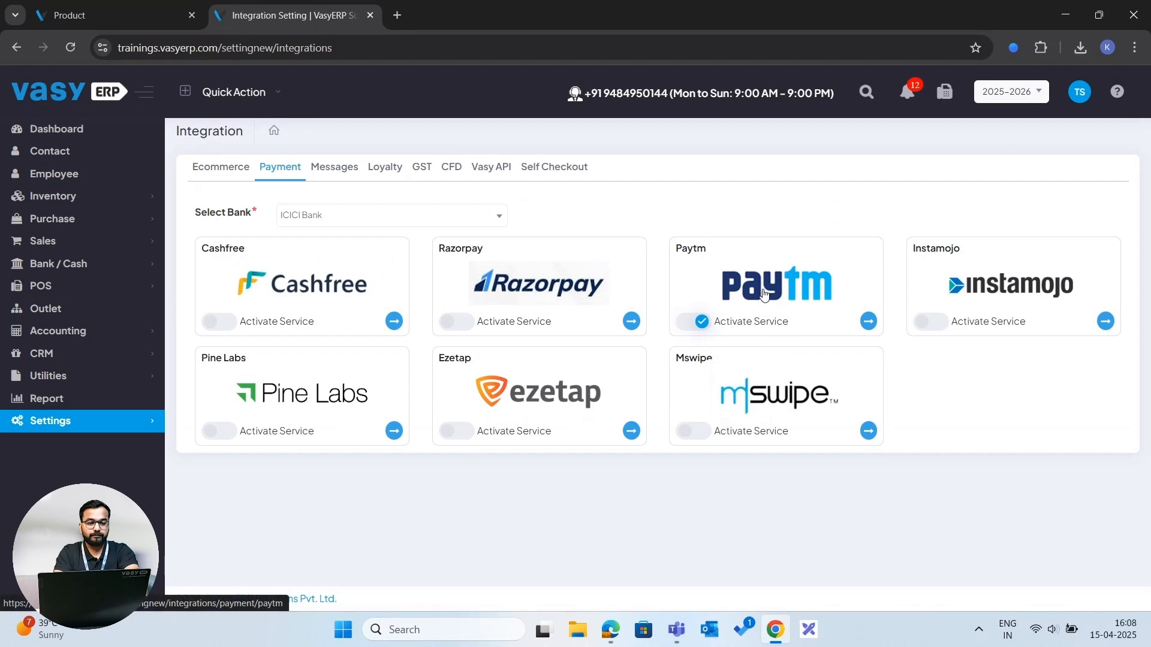
- Open the Messages integrations and switch between the SMS and WhatsApp provider options
left_click(336, 170)
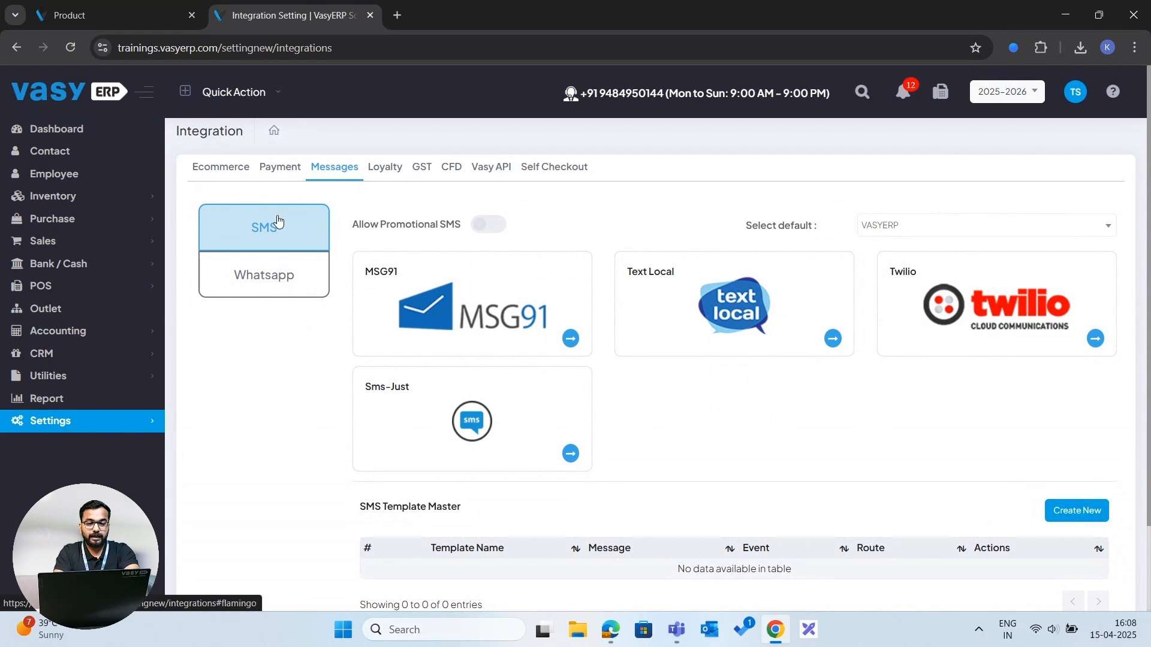
left_click(267, 280)
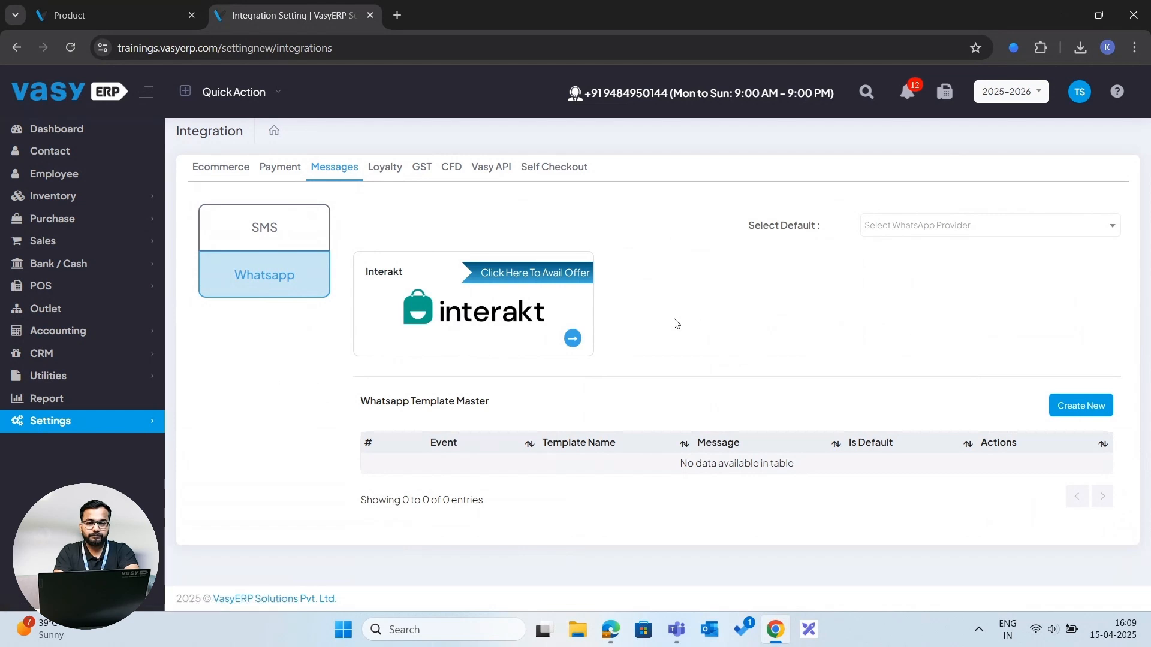
left_click(306, 236)
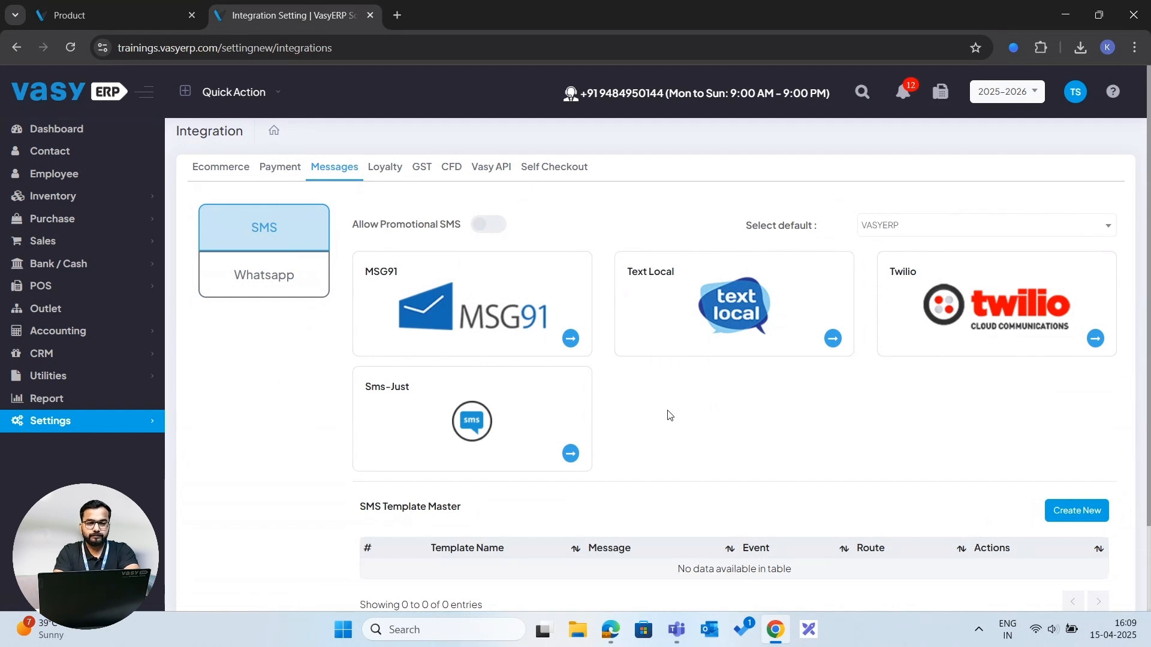
- Open the GST integrations and view the E-Way Bill integration form, returning to the GST list
left_click(385, 166)
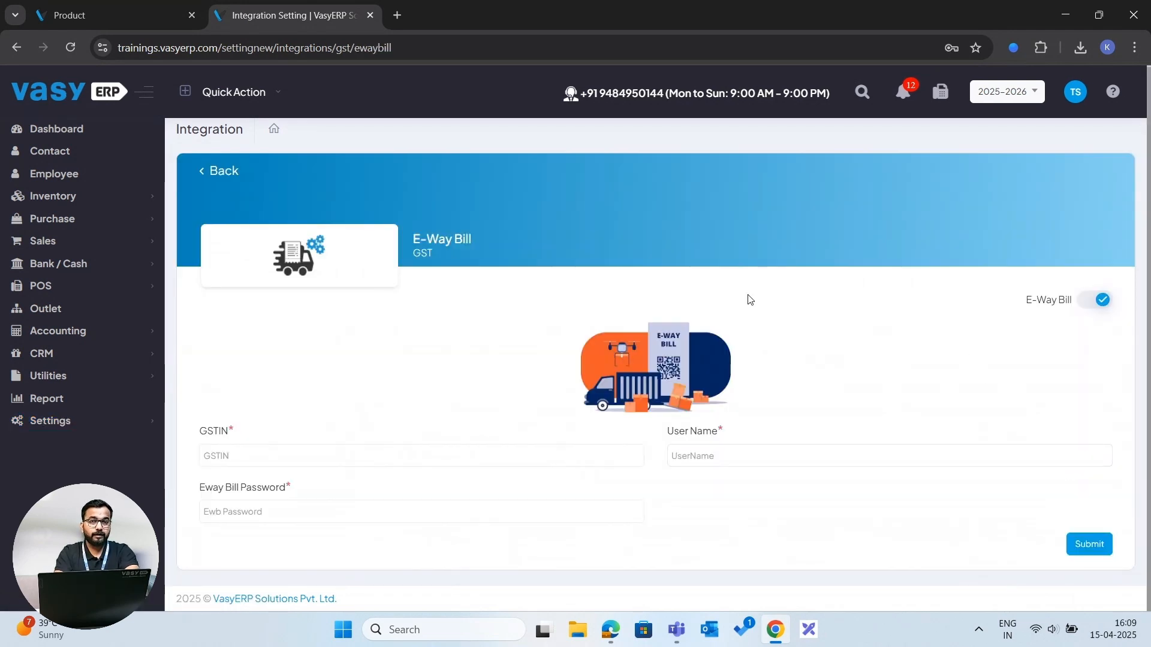
left_click(208, 172)
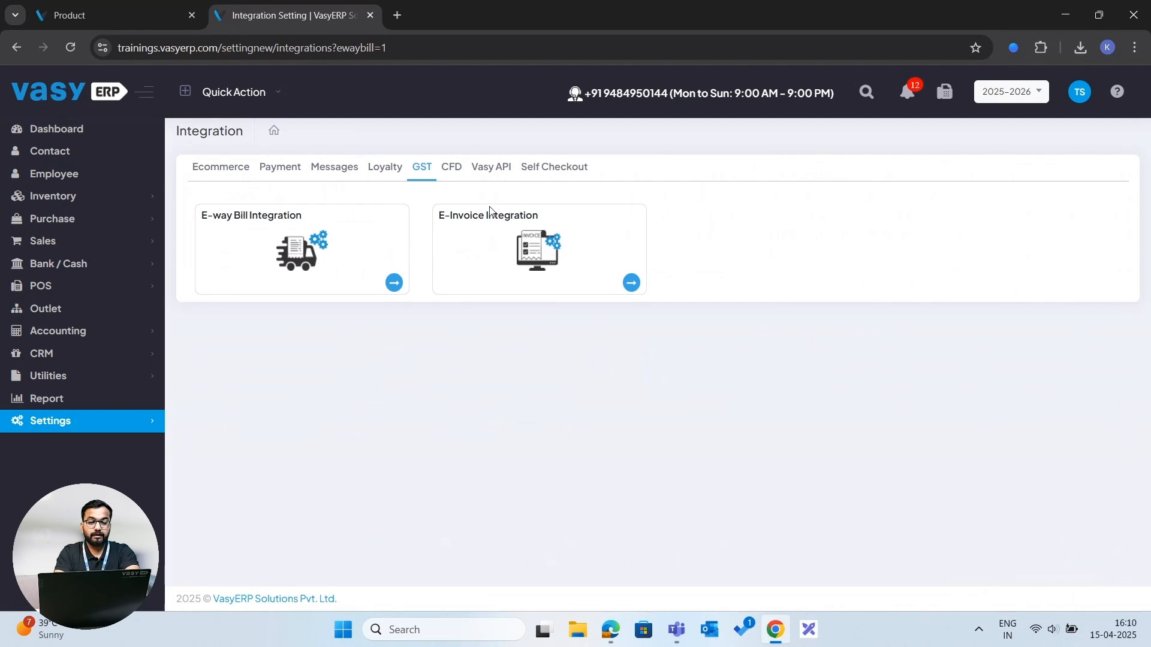
left_click(394, 282)
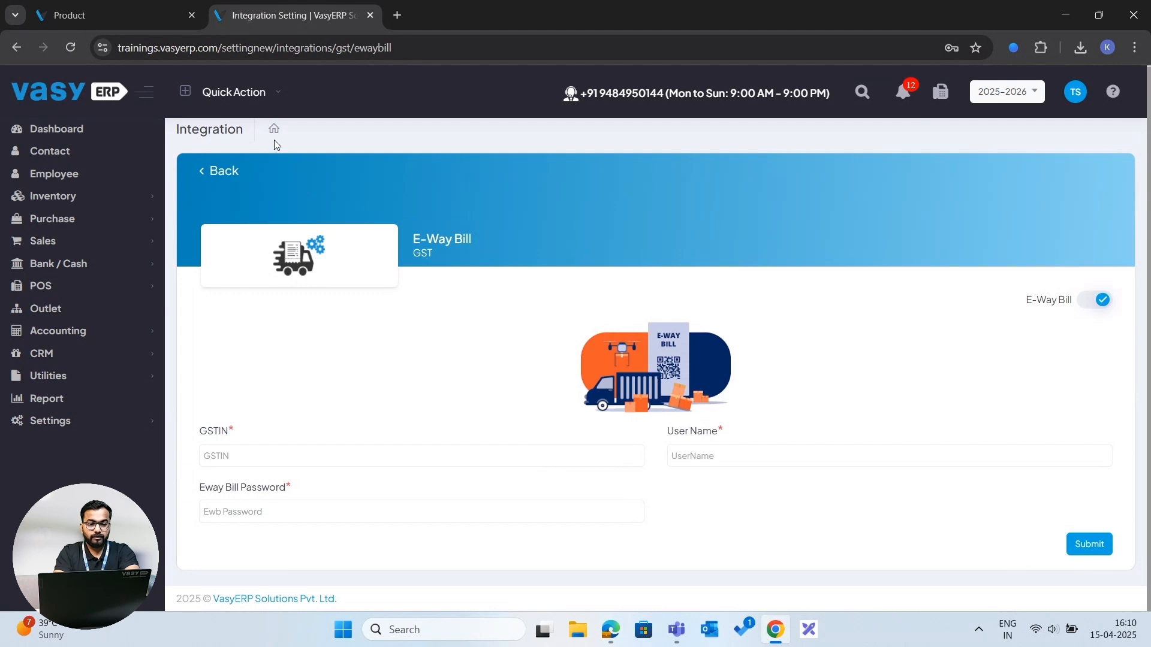
left_click(223, 171)
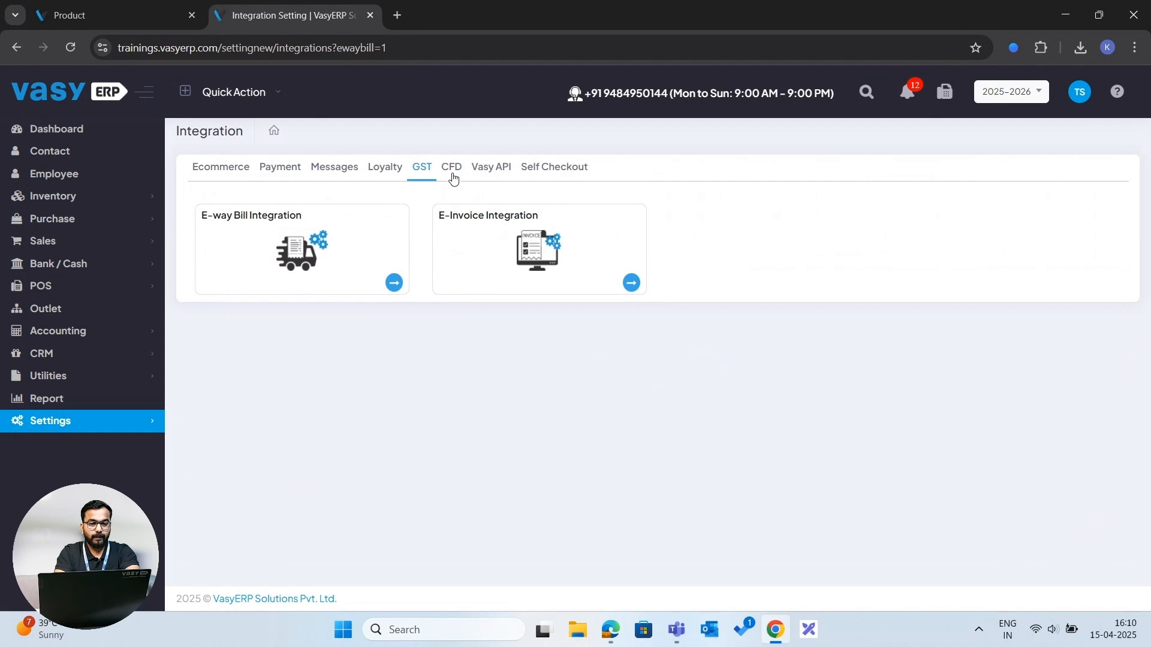
- View the CFD, Vasy API and Self Checkout integration sections in turn
left_click(453, 173)
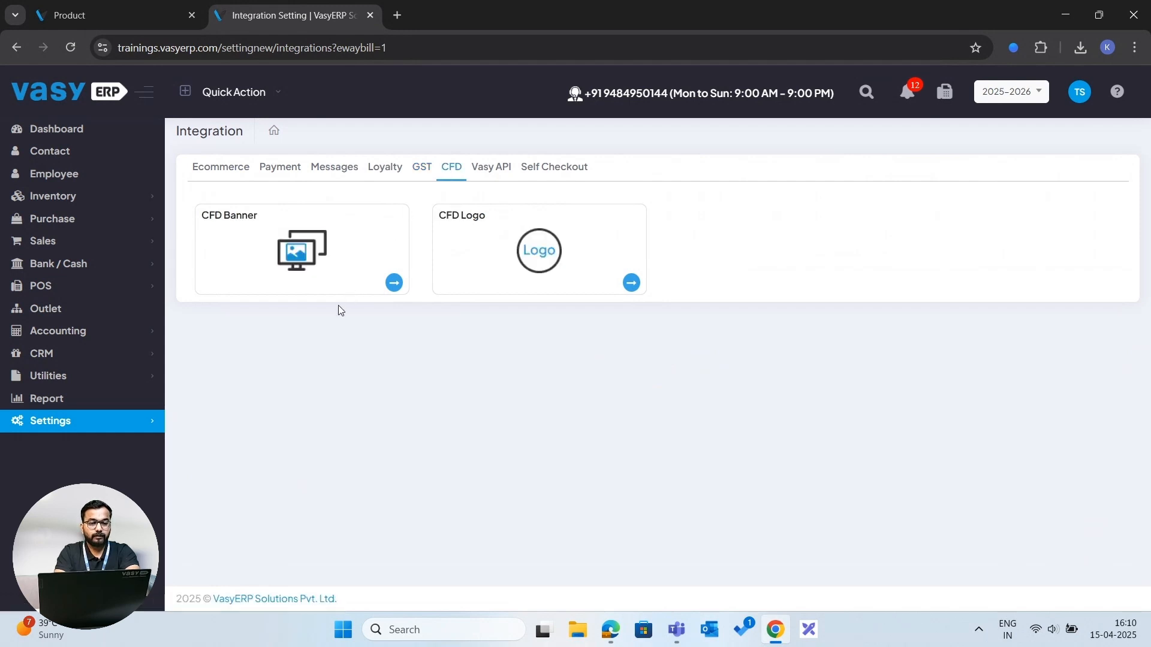
left_click(489, 170)
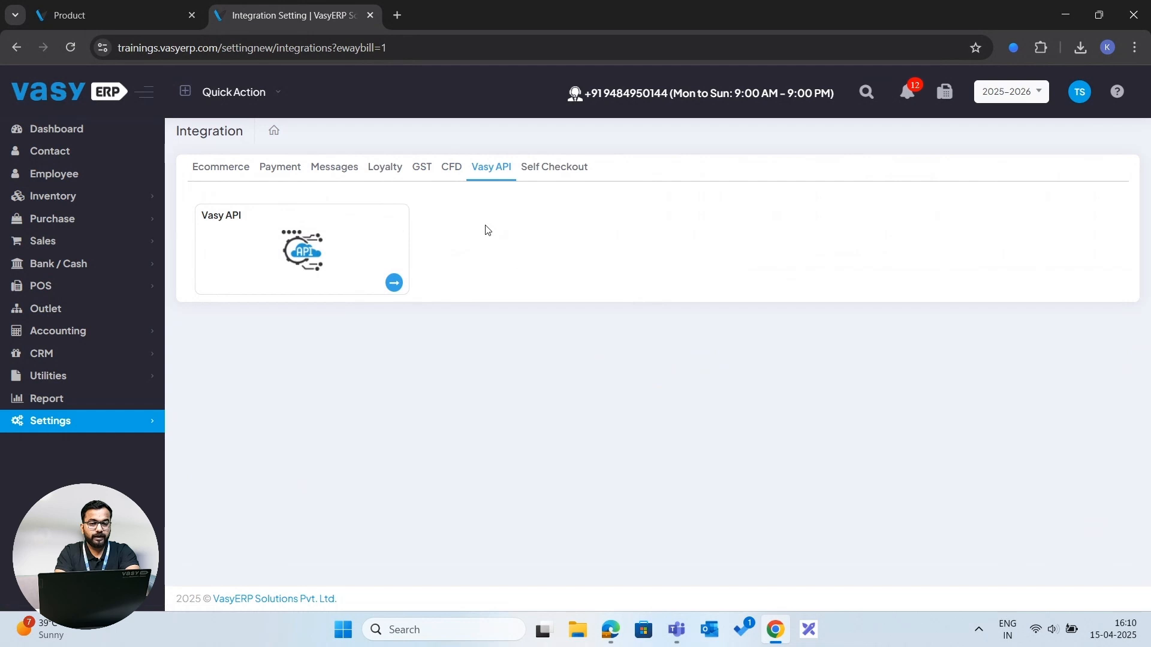
left_click(552, 182)
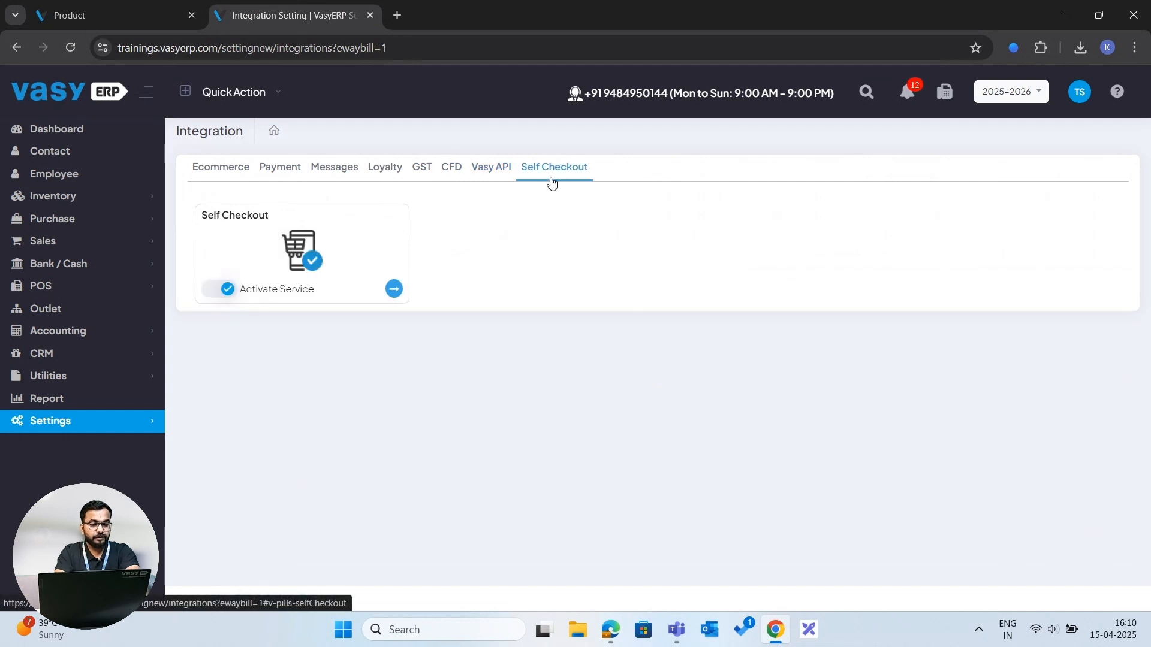